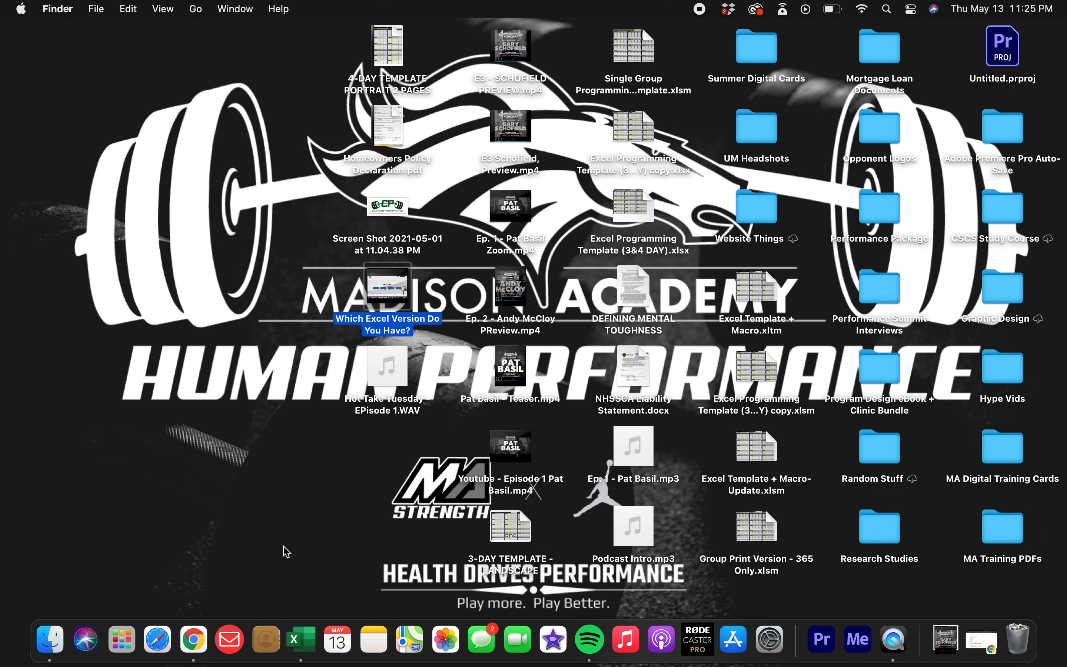
# Open the recent workbook Group Print Version - 365 Only in Excel with its macros enabled.
pyautogui.click(301, 640)
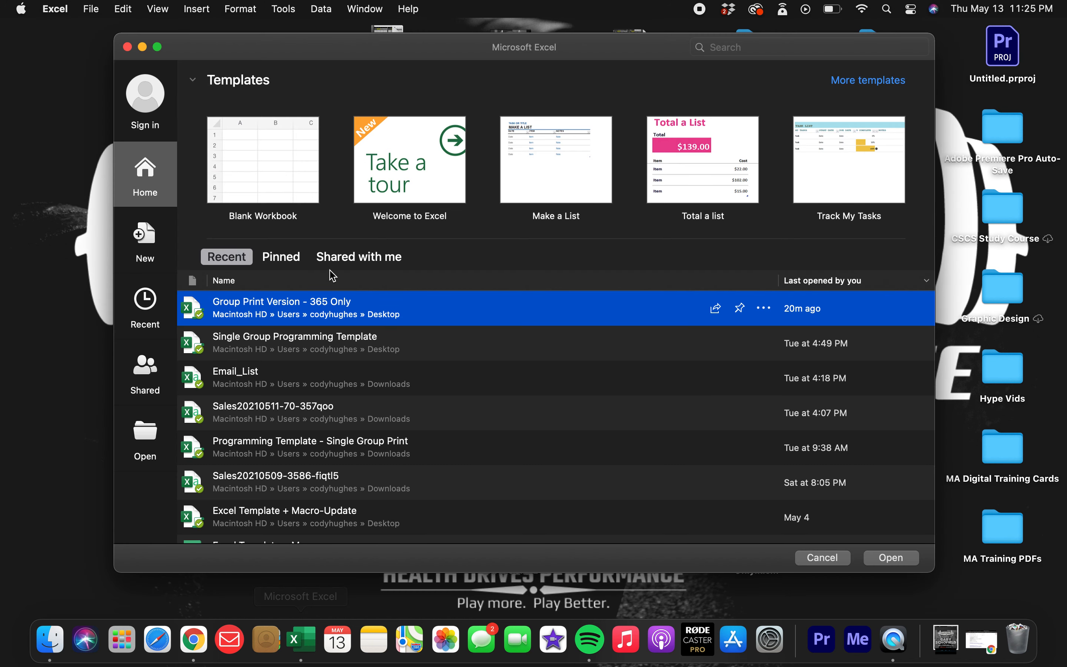
pyautogui.doubleClick(316, 314)
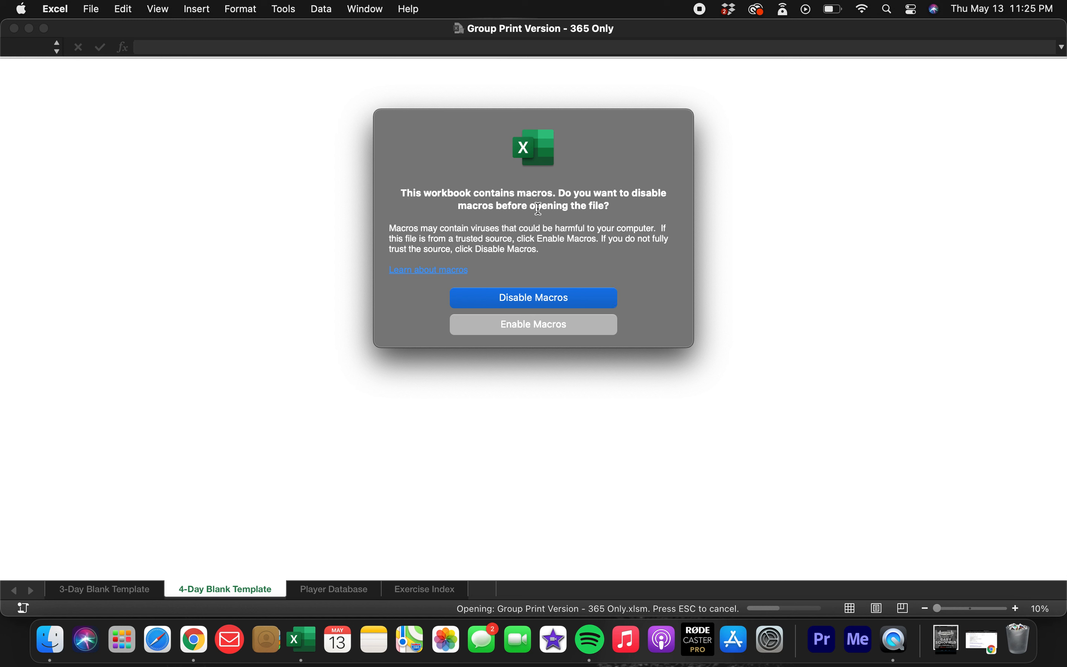
pyautogui.click(539, 330)
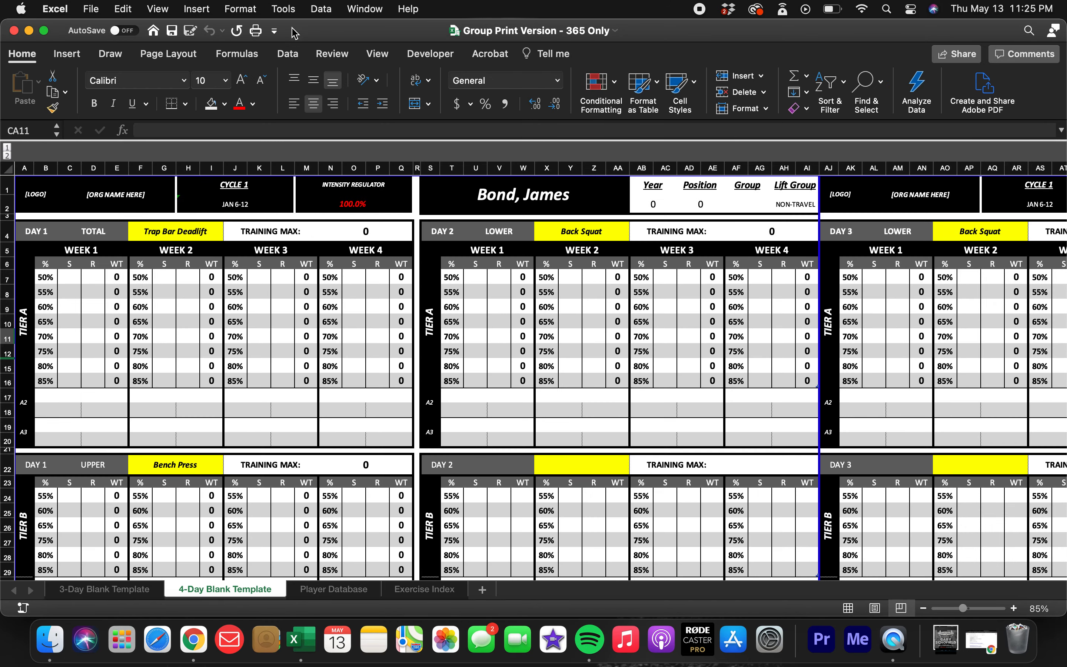
pyautogui.moveTo(327, 31)
pyautogui.mouseDown()
pyautogui.moveTo(360, 49)
pyautogui.moveTo(371, 82)
pyautogui.moveTo(344, 35)
pyautogui.mouseUp()
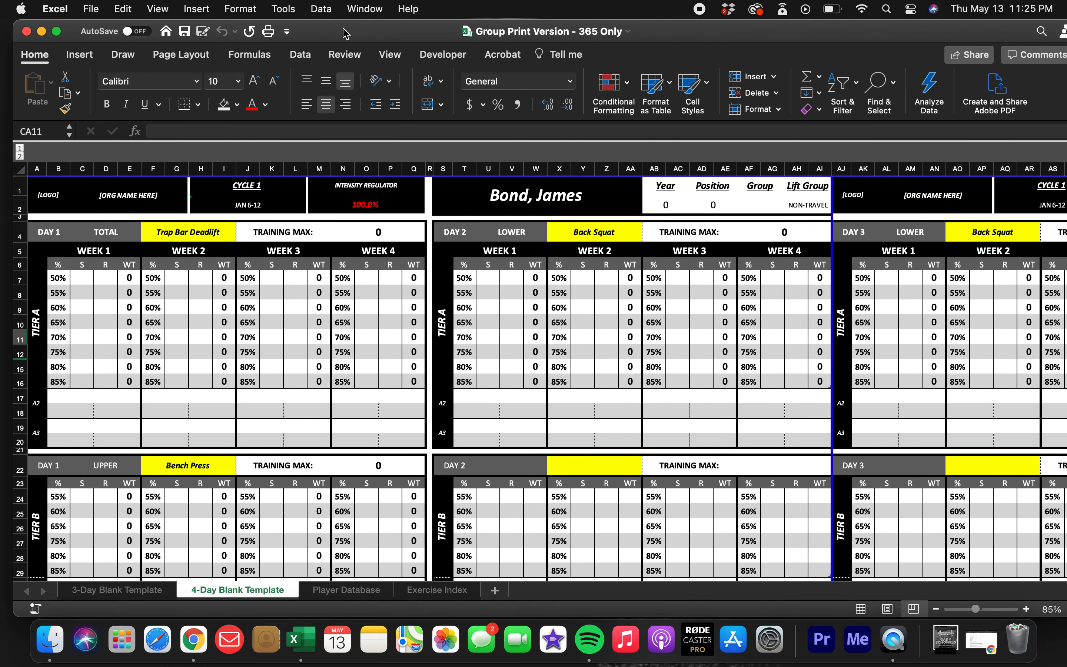
# Open the recent workbook Single Group Programming Template with its macros enabled.
pyautogui.click(90, 9)
pyautogui.moveTo(154, 79)
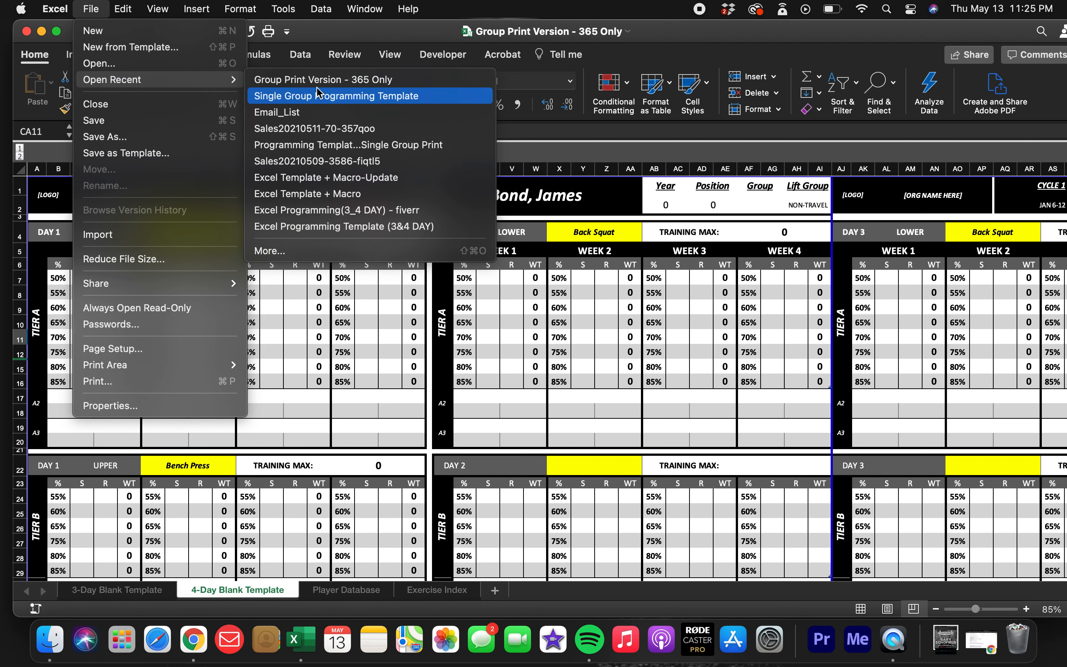
pyautogui.click(321, 99)
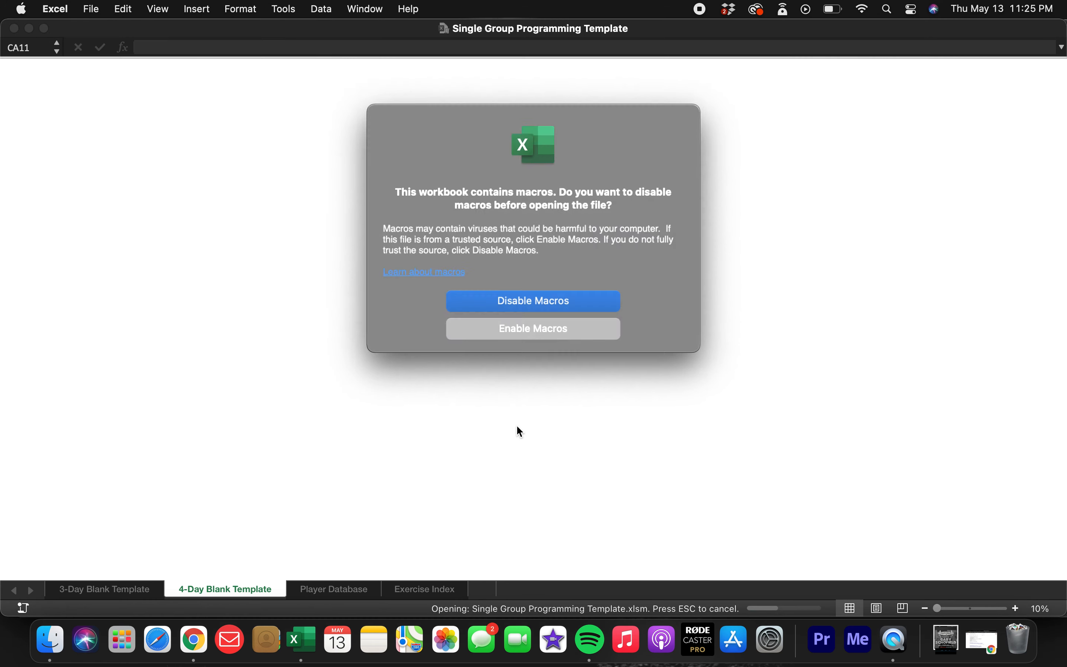
pyautogui.click(527, 328)
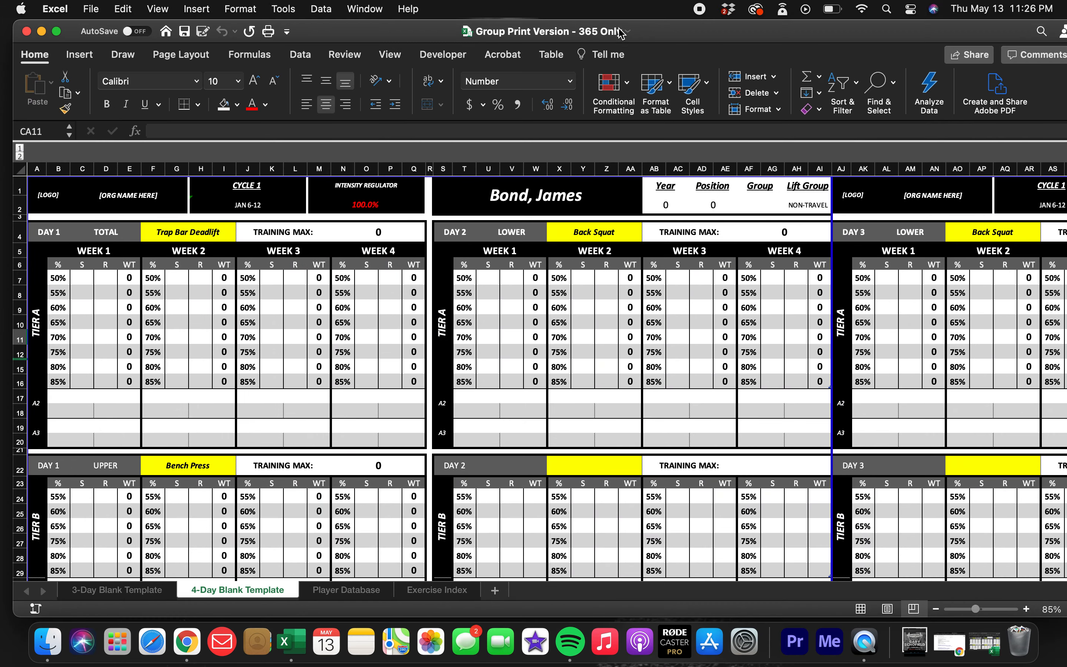
# Minimize the Single Group Programming Template window and reposition the Group Print Version - 365 Only window.
pyautogui.click(659, 31)
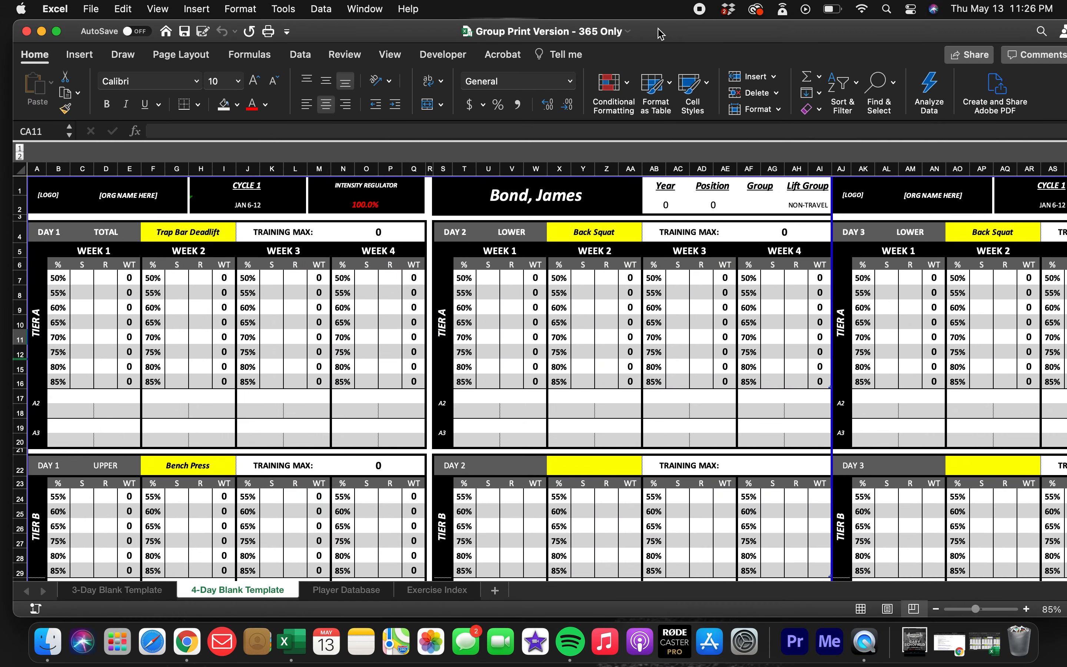
pyautogui.moveTo(663, 36); pyautogui.dragTo(660, 38)
pyautogui.click(657, 34)
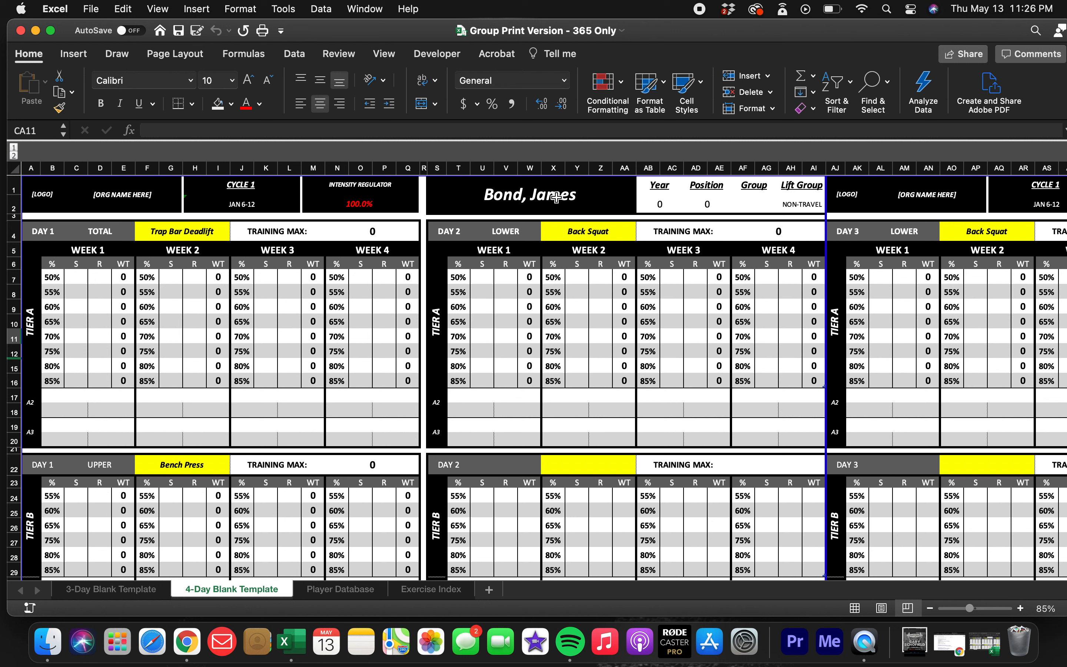
# Look through the Player Database, Exercise Index, 4-Day Blank Template and 3-Day Blank Template sheets.
pyautogui.click(337, 590)
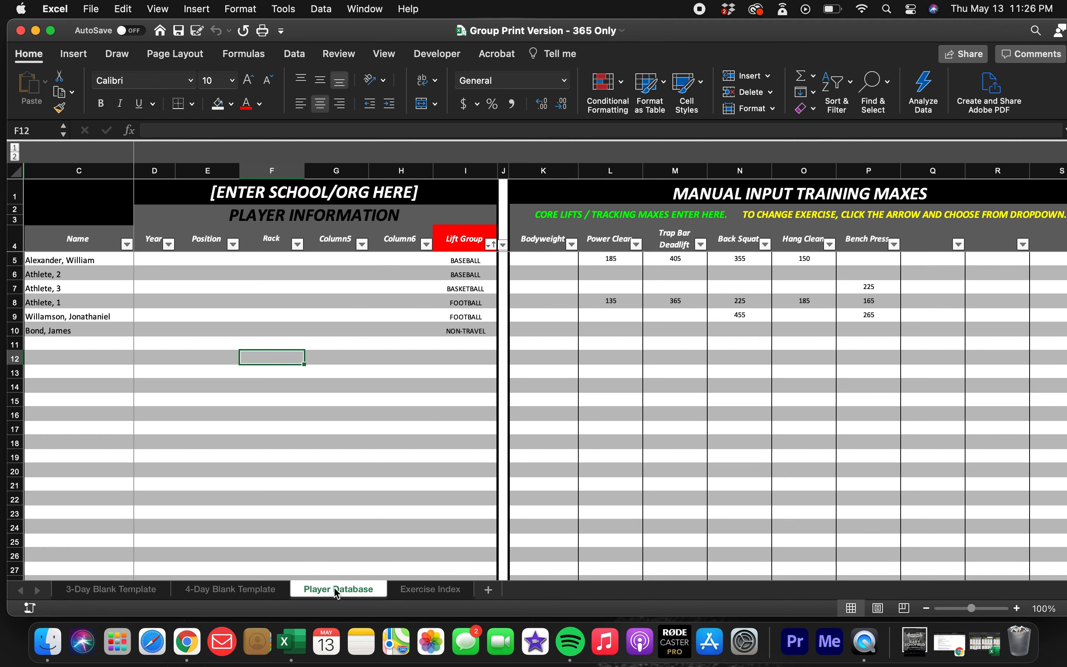
pyautogui.click(429, 592)
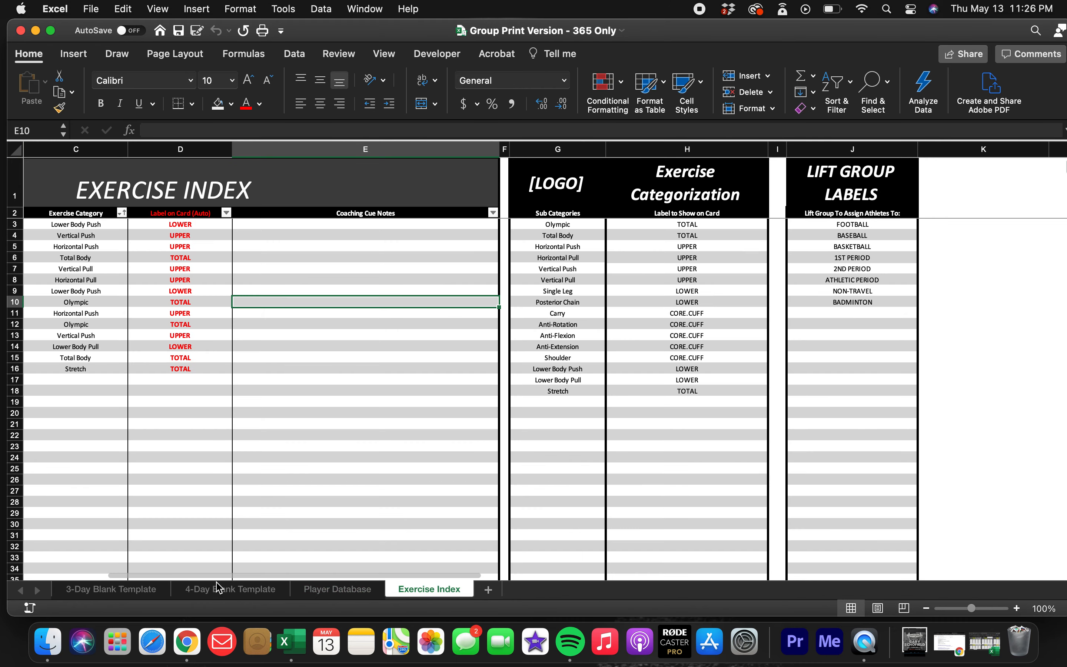
pyautogui.click(223, 591)
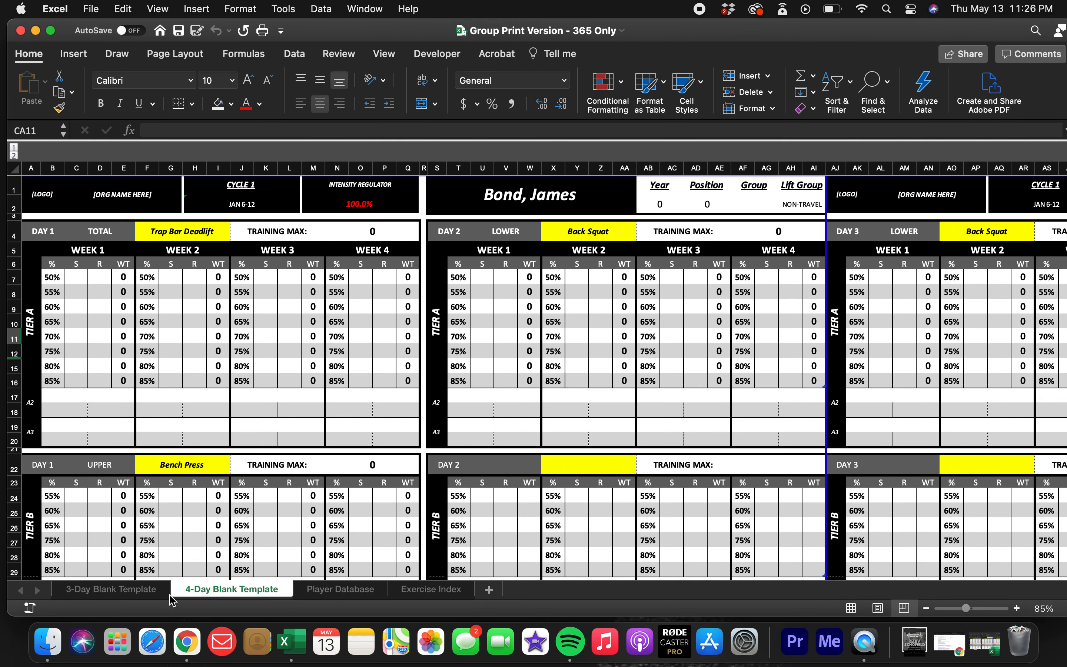
pyautogui.click(115, 591)
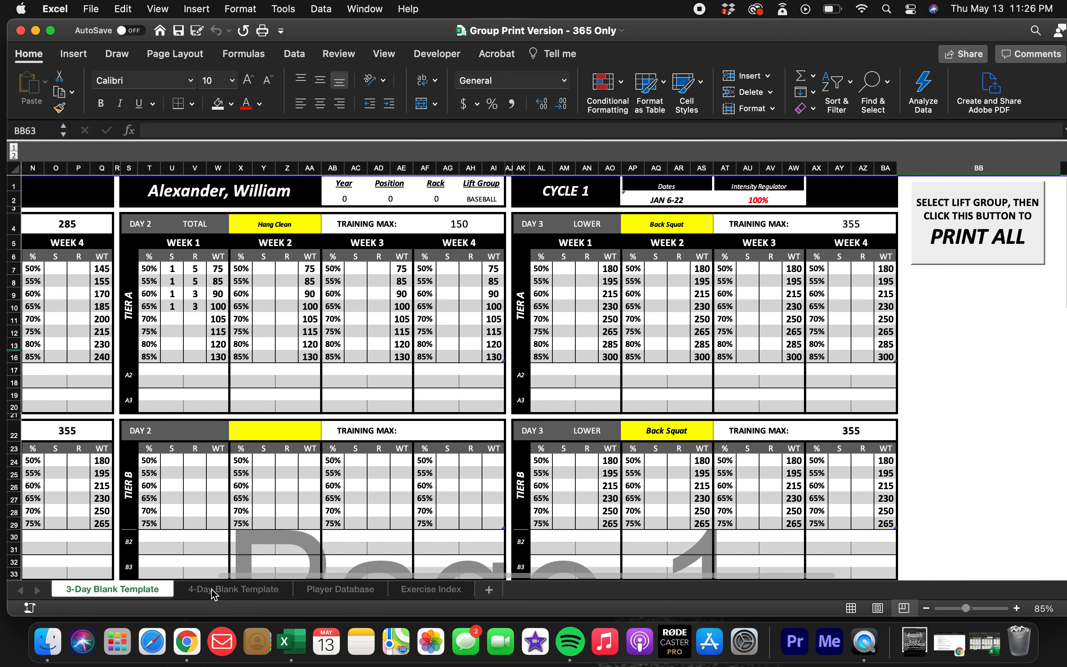
pyautogui.click(214, 591)
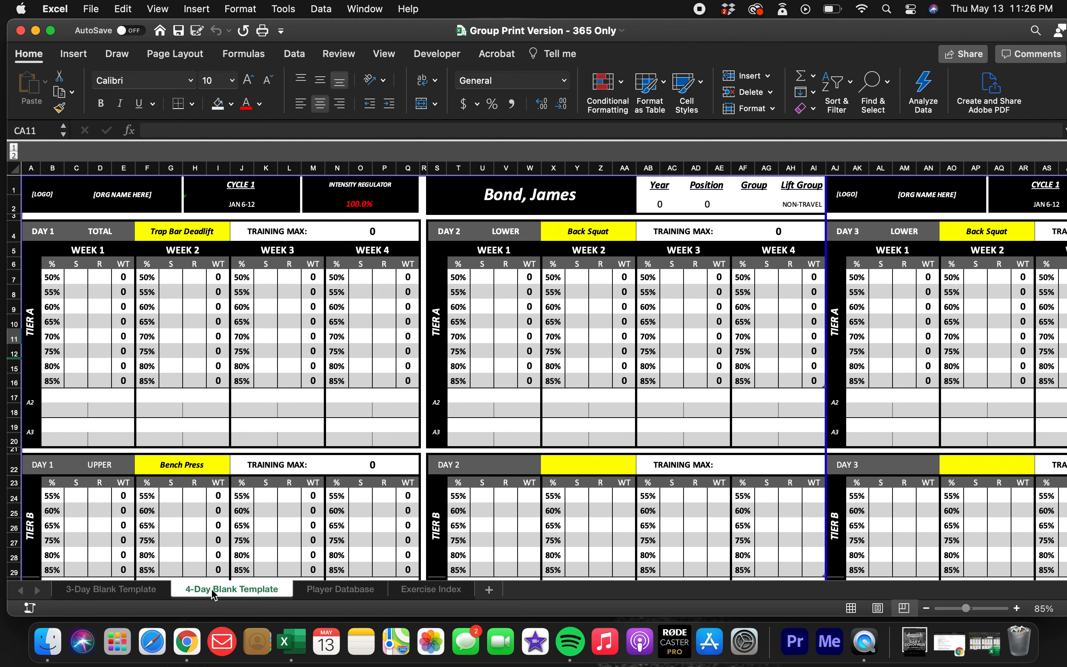
pyautogui.click(101, 590)
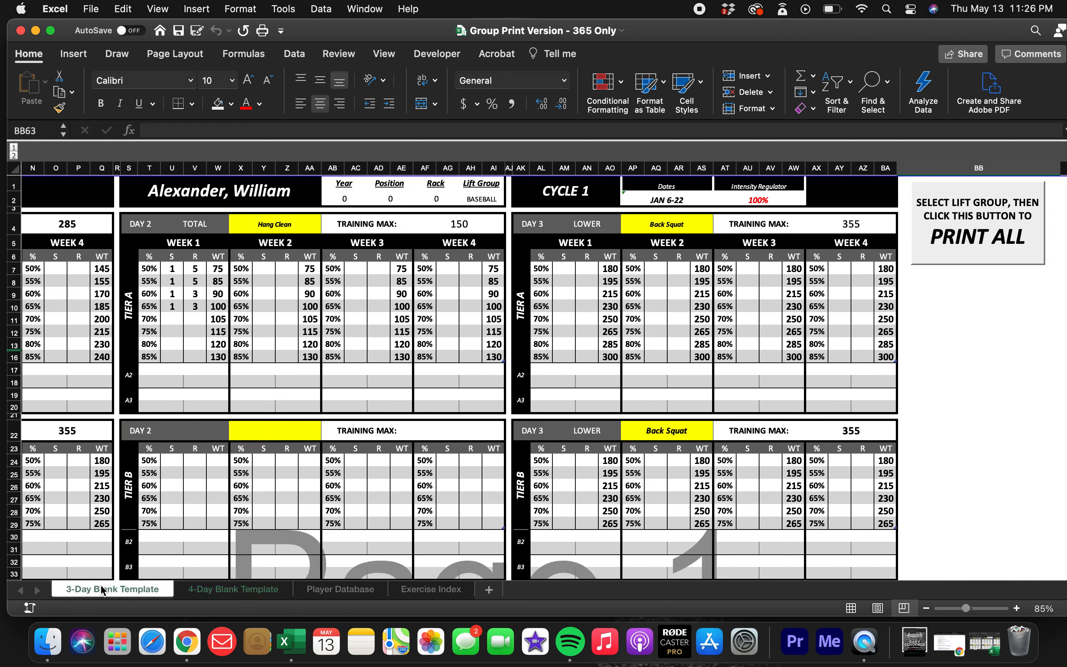
pyautogui.click(231, 591)
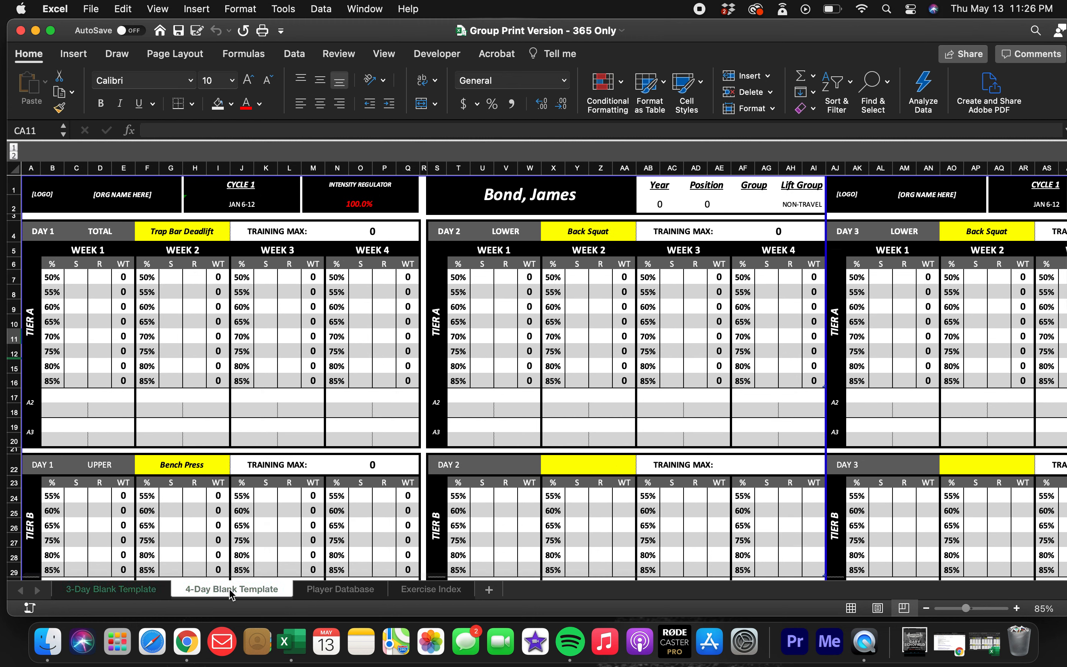
pyautogui.click(120, 597)
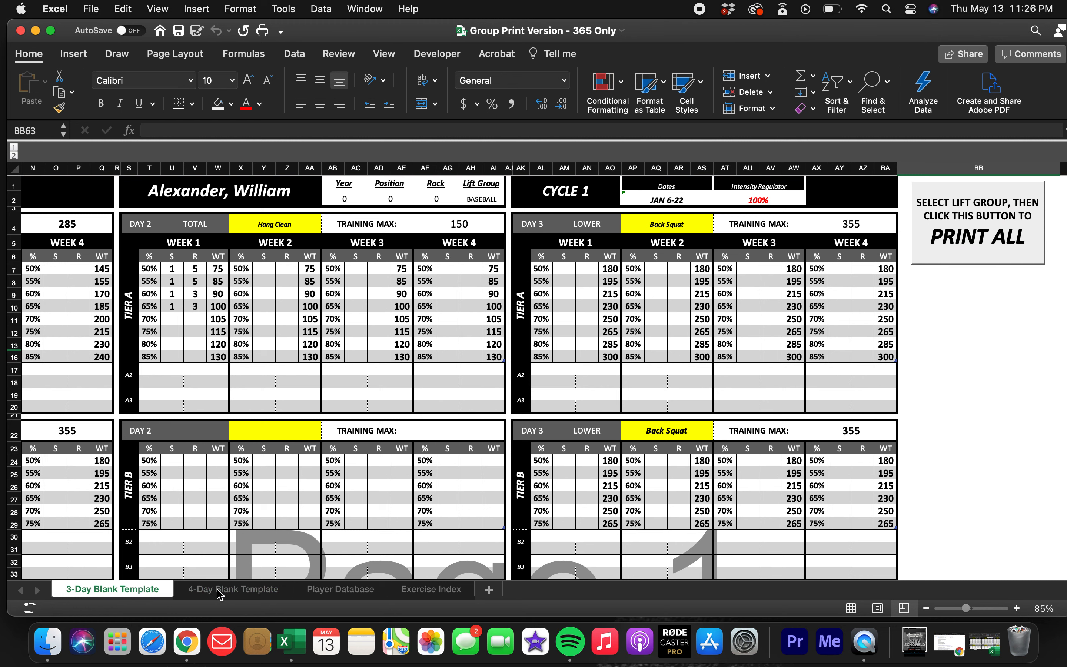
# Go to the Player Database sheet and step through the athlete entries in the Name column.
pyautogui.click(343, 597)
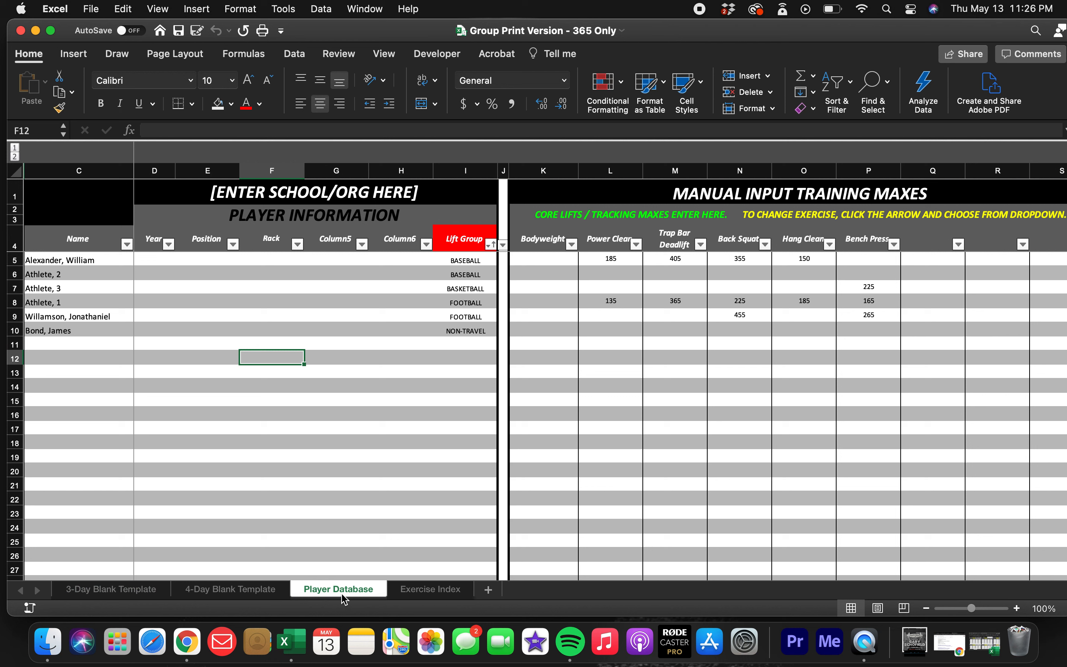
pyautogui.click(234, 327)
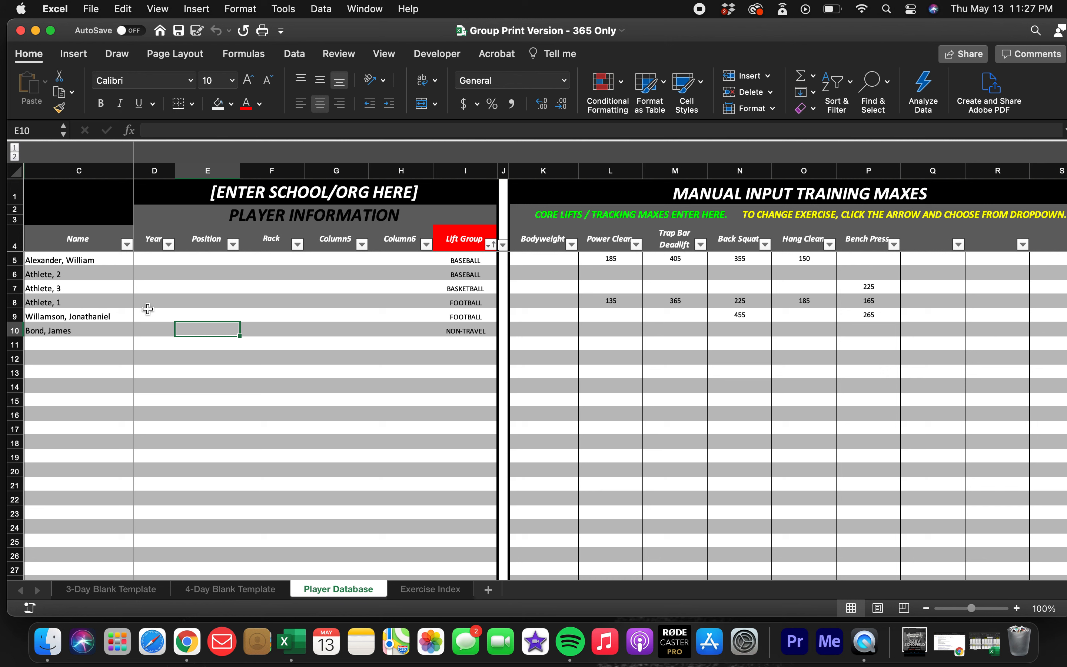
pyautogui.click(81, 257)
pyautogui.press('Down')
pyautogui.press('Down')
pyautogui.press('Down')
pyautogui.press('Down')
pyautogui.press('Down')
pyautogui.press('Down')
pyautogui.press('Down')
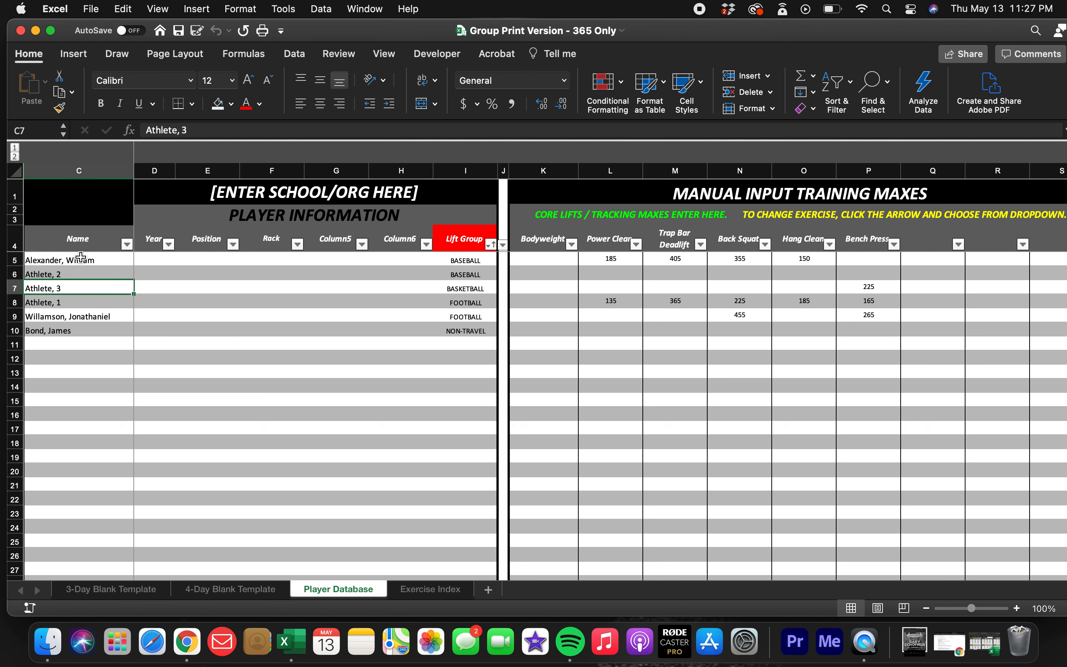
pyautogui.press('Up')
pyautogui.press('Up')
pyautogui.press('Up')
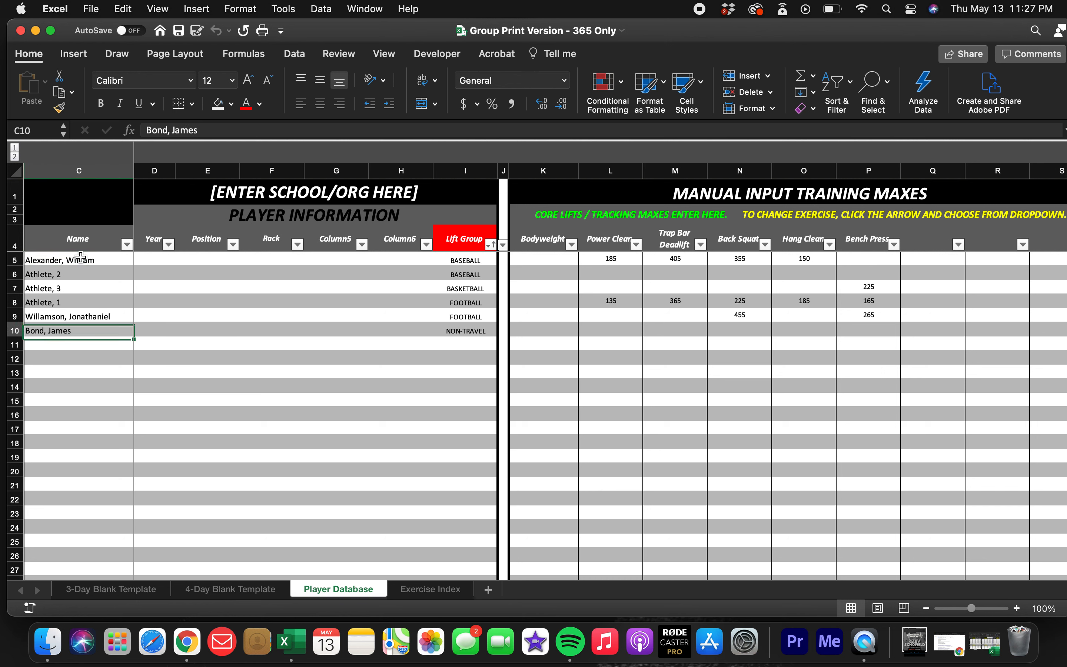
# Review the Player Information headers from Year through Lift Group, including the first athlete's lift group assignment.
pyautogui.click(154, 243)
pyautogui.click(201, 239)
pyautogui.click(264, 239)
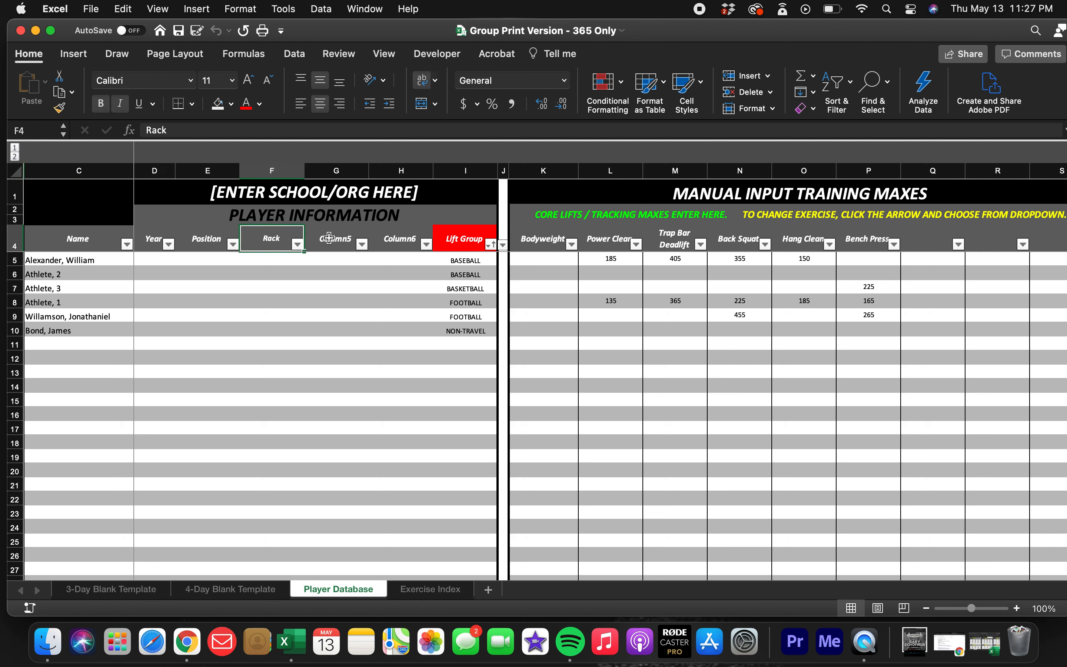
pyautogui.click(330, 238)
pyautogui.click(392, 236)
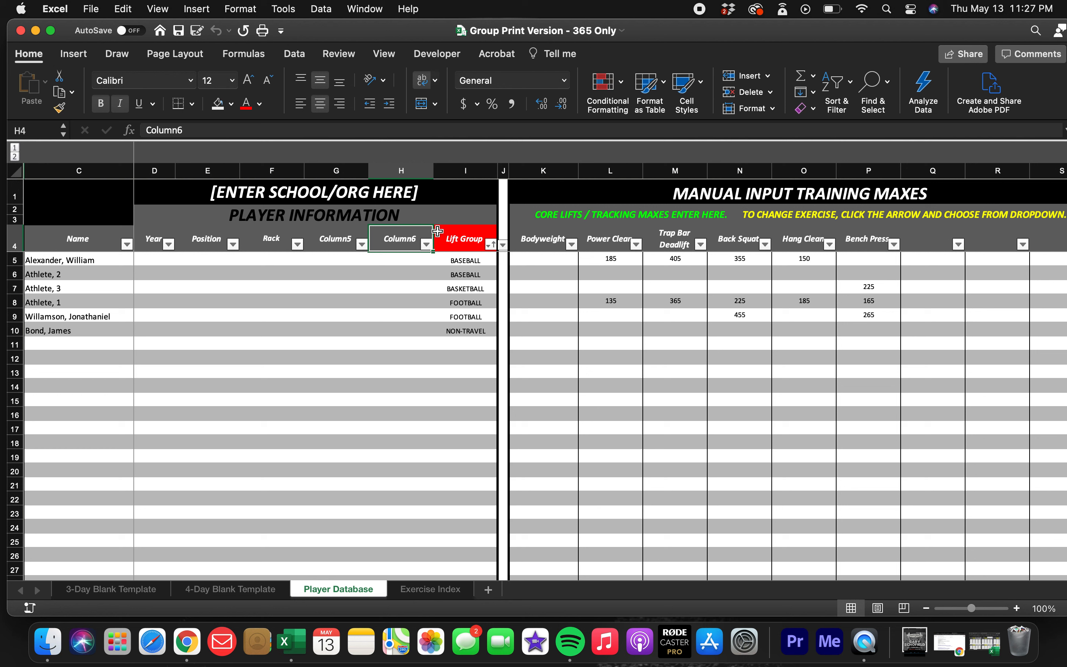
pyautogui.click(464, 237)
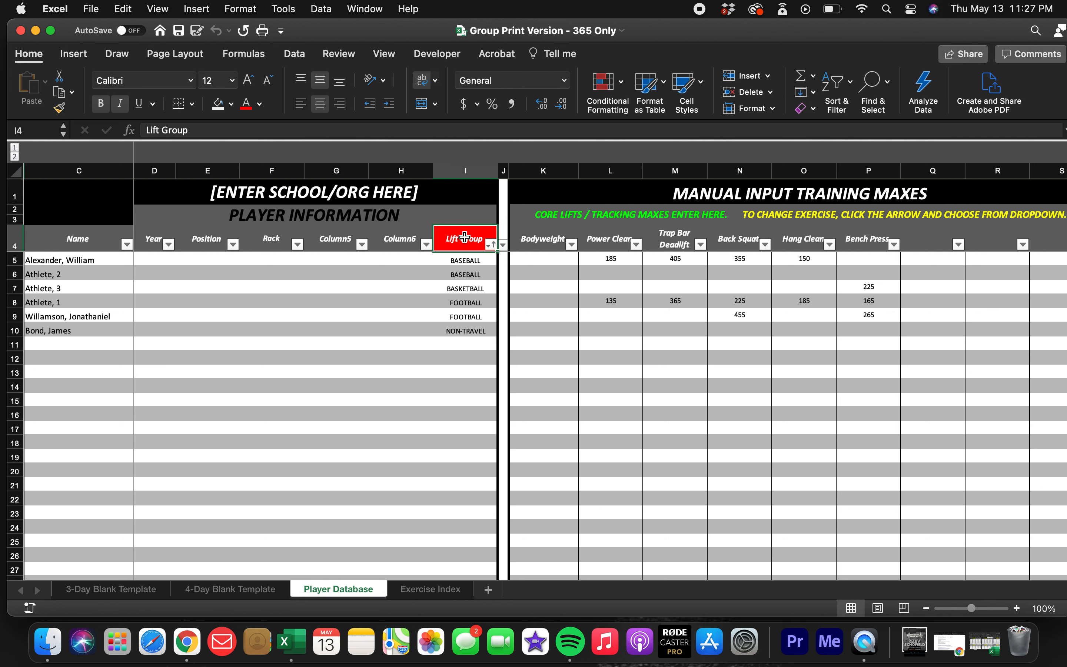
pyautogui.click(468, 261)
pyautogui.click(465, 241)
pyautogui.click(153, 244)
pyautogui.click(197, 243)
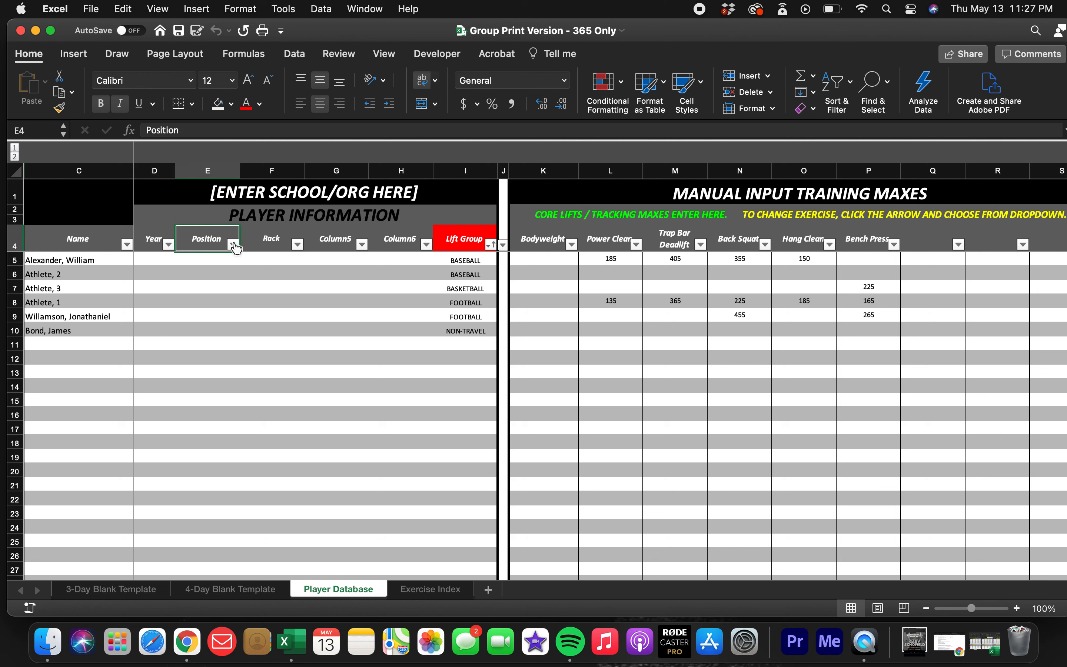
# Rename the Rack column header in cell F4 to Sport.
pyautogui.click(264, 240)
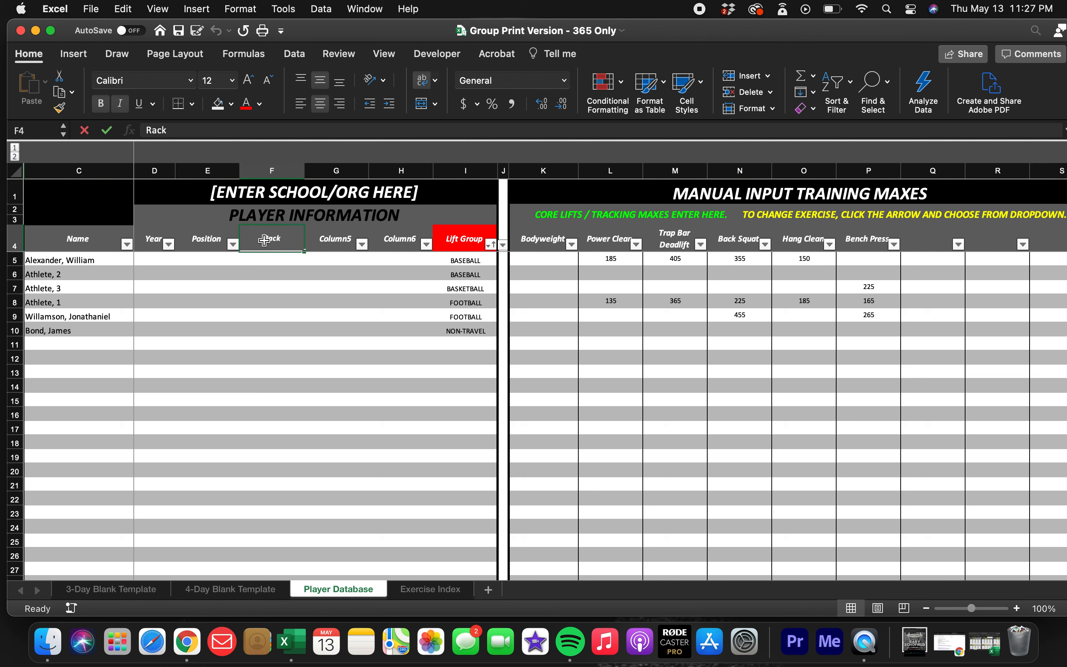
pyautogui.doubleClick(278, 240)
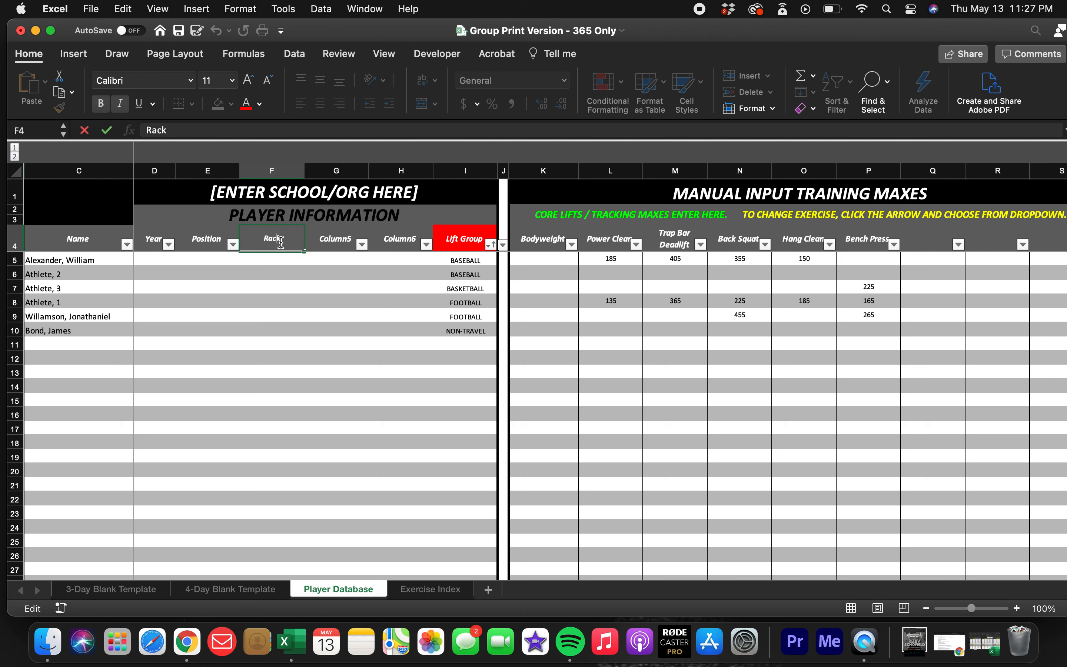
pyautogui.press('BackSpace')
# Change the Sport column header in cell F4 to Season.
pyautogui.press('BackSpace')
pyautogui.press('BackSpace')
pyautogui.press('BackSpace')
pyautogui.write('Sport')
pyautogui.press('Return')
pyautogui.click(279, 238)
pyautogui.doubleClick(278, 239)
pyautogui.press('BackSpace')
pyautogui.press('BackSpace')
pyautogui.press('BackSpace')
pyautogui.press('BackSpace')
pyautogui.write('eason')
pyautogui.press('Return')
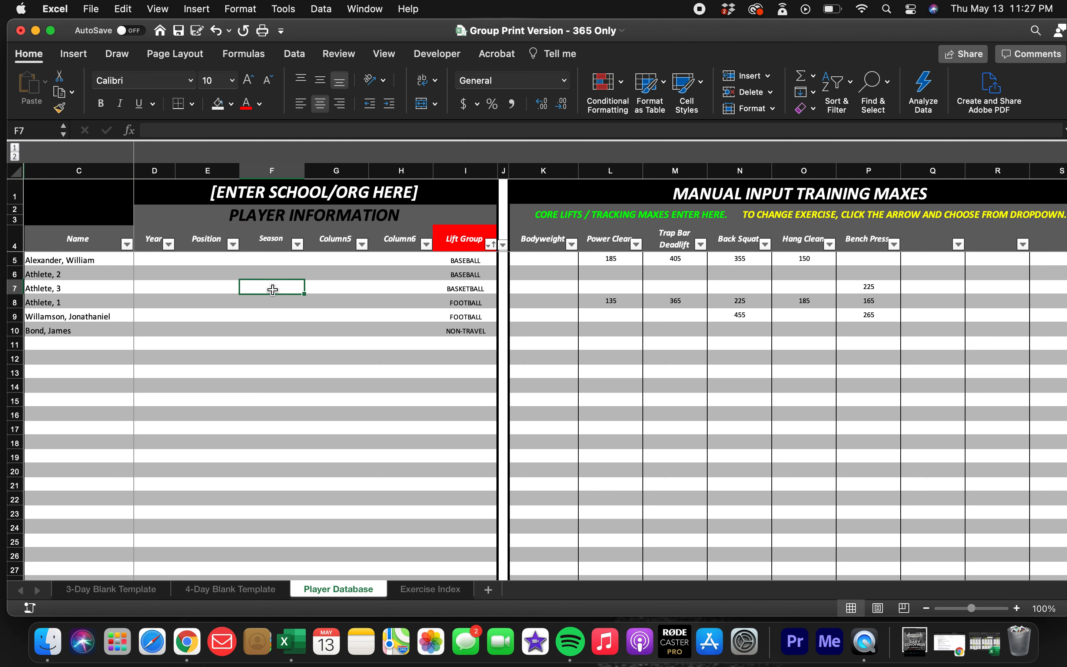
# Set the Season column header in cell F4 back to Rack.
pyautogui.click(274, 238)
pyautogui.write('Rack')
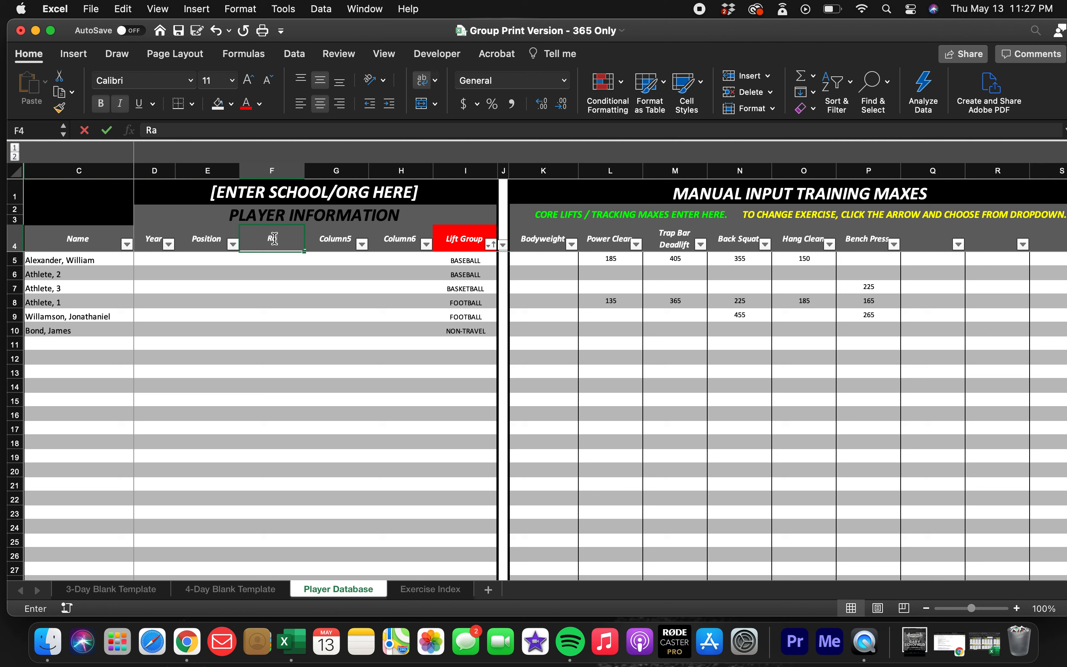
pyautogui.press('Return')
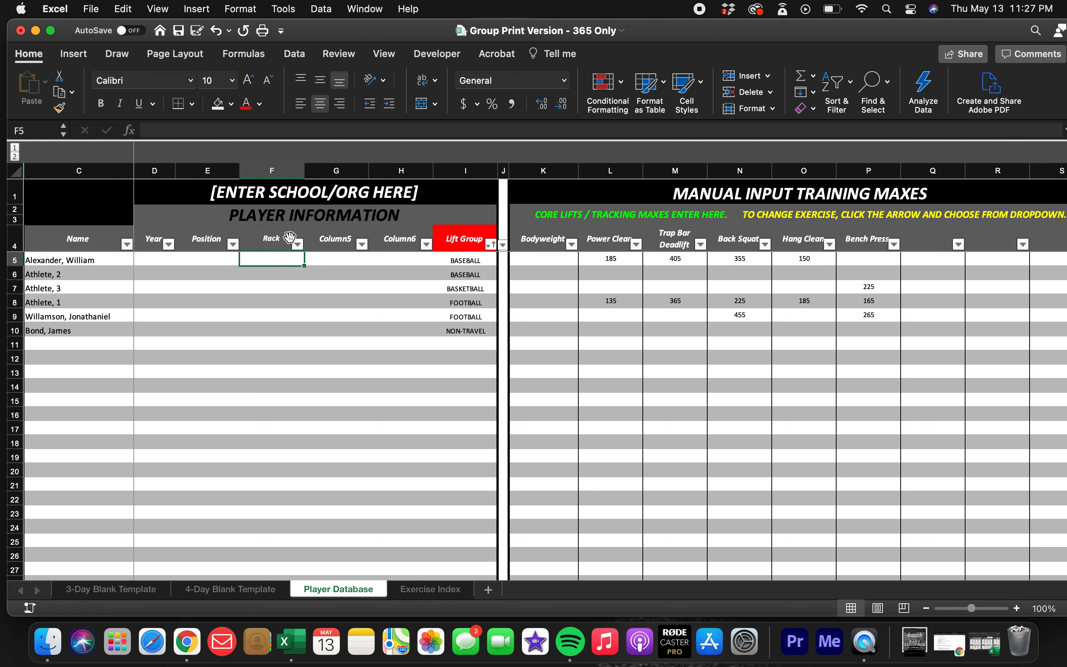
# Examine the Player Information fields in the athlete rows and the adjoining training max columns.
pyautogui.click(298, 244)
pyautogui.click(260, 319)
pyautogui.hscroll(5, 629, 311)
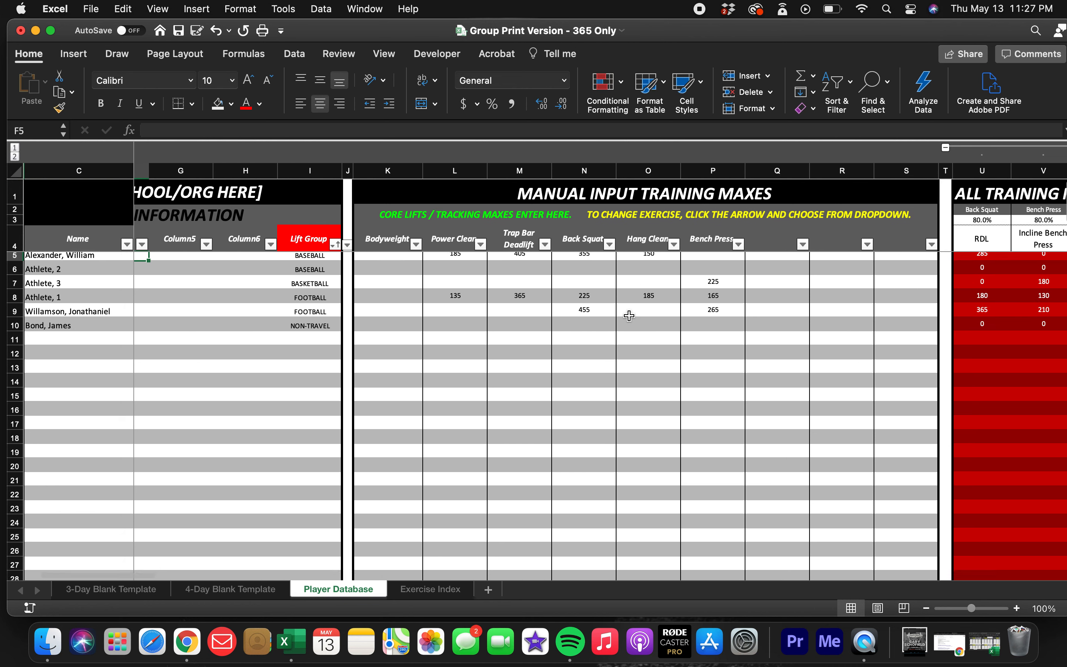
pyautogui.hscroll(-5, 629, 315)
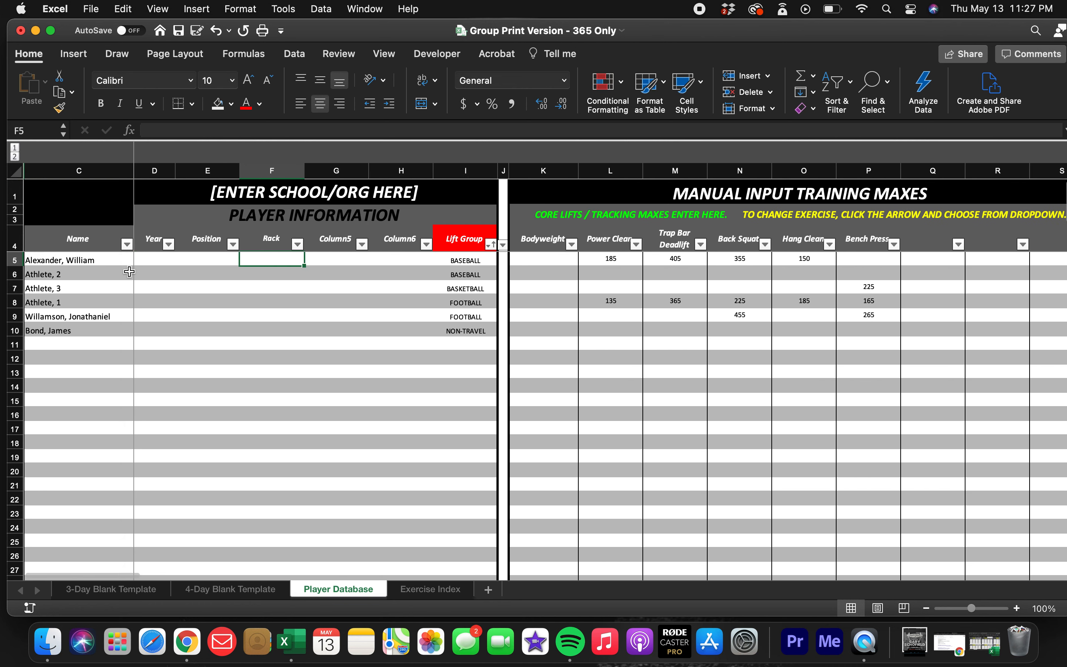
pyautogui.click(92, 264)
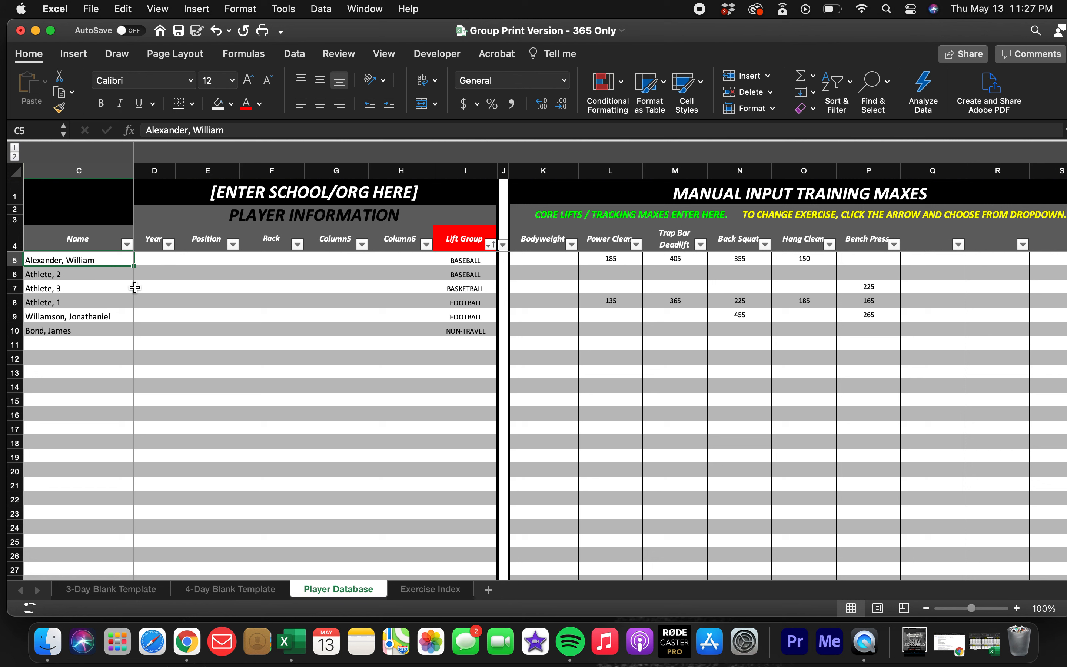
pyautogui.click(165, 285)
pyautogui.click(274, 302)
pyautogui.click(229, 278)
pyautogui.click(335, 277)
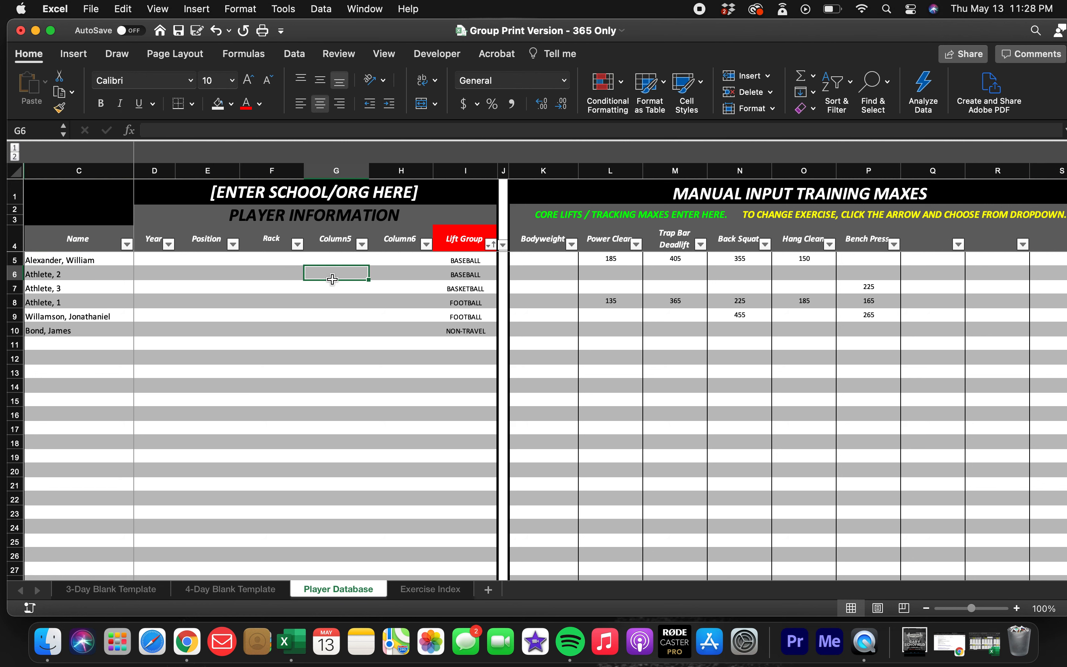
pyautogui.click(399, 287)
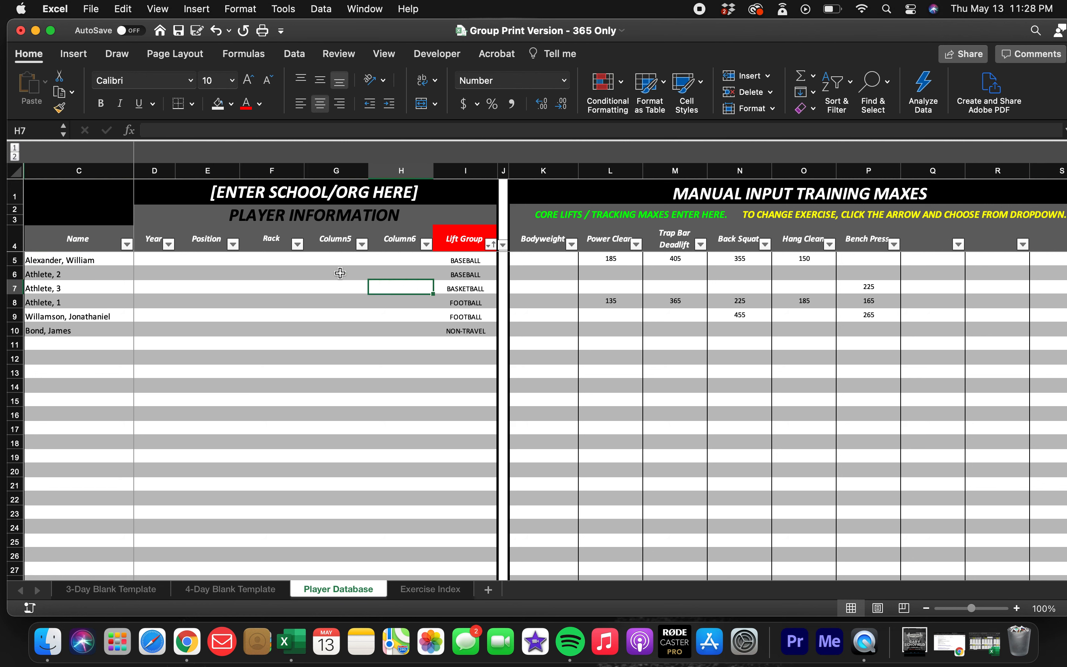
# Open the Exercise Index sheet and examine the exercise names listed in the Exercise column.
pyautogui.click(325, 273)
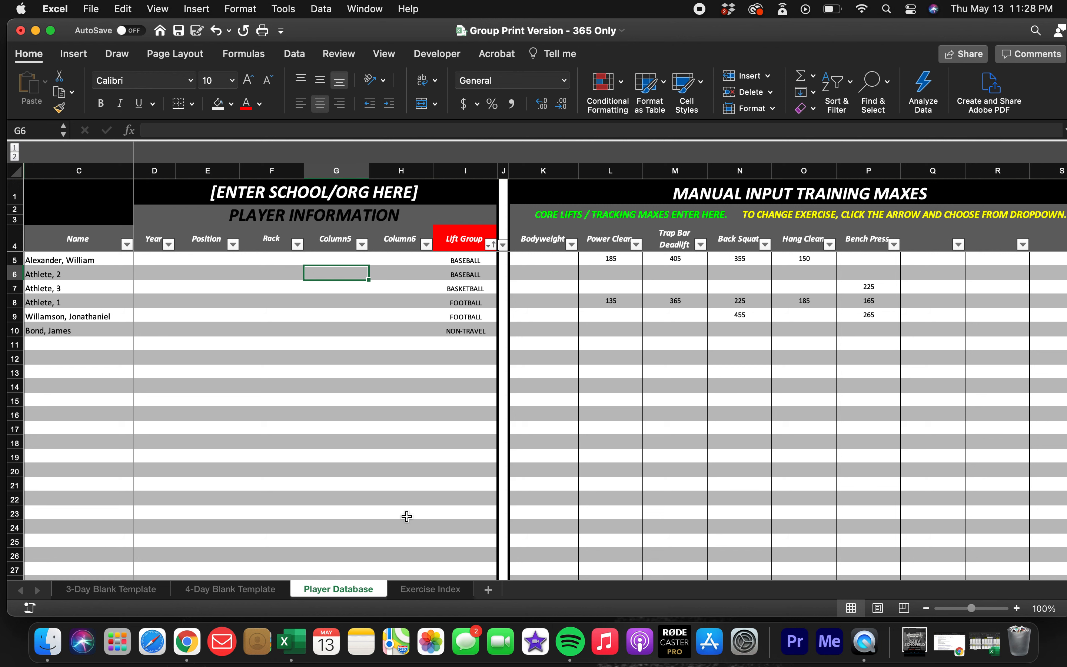
pyautogui.click(421, 591)
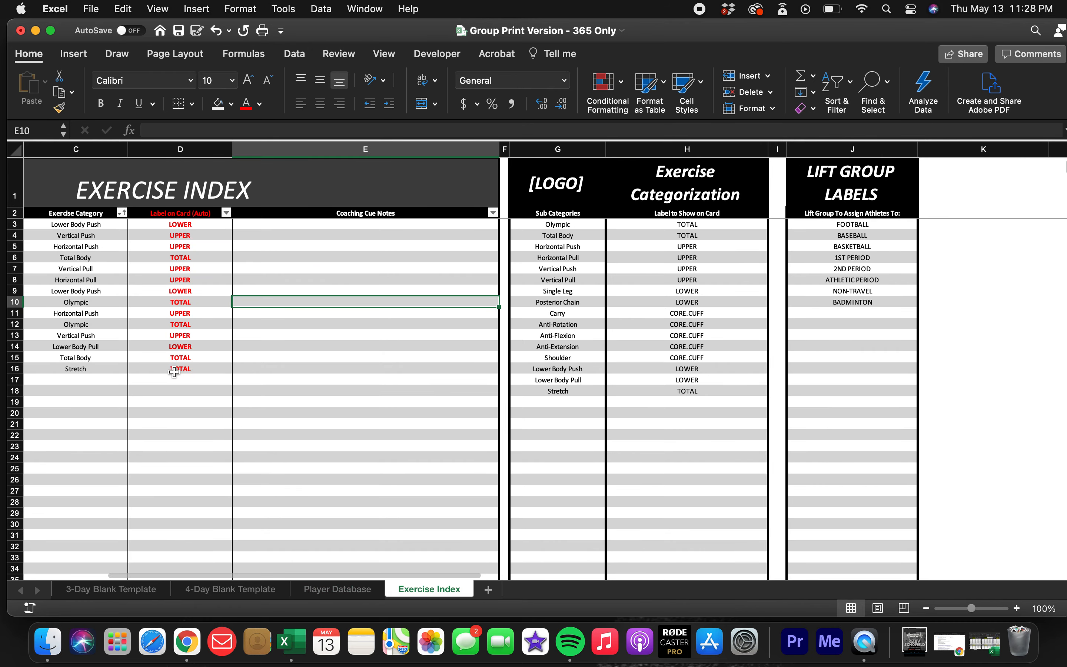
pyautogui.hscroll(-5, 174, 372)
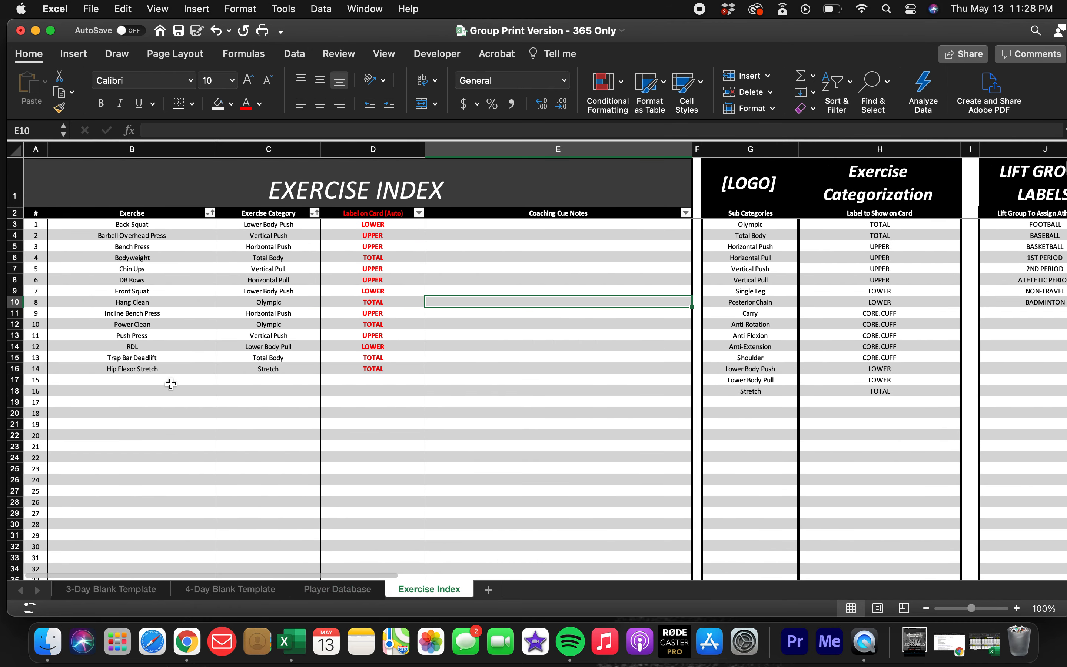
pyautogui.click(148, 226)
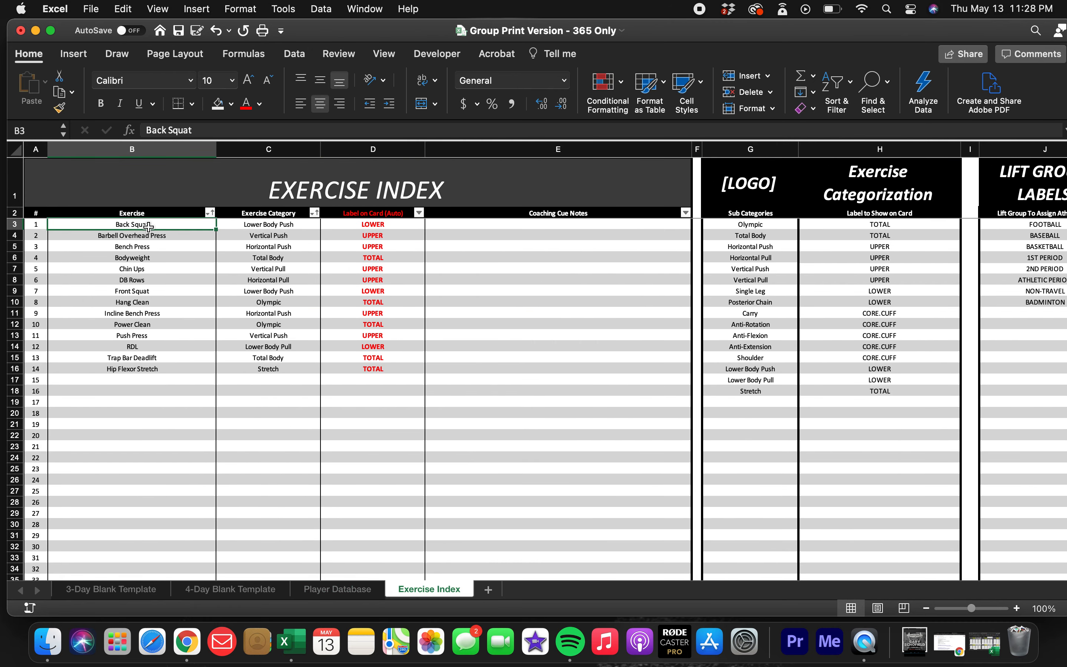
pyautogui.press('Down')
pyautogui.press('Down')
pyautogui.press('Down')
pyautogui.press('Up')
pyautogui.press('Up')
pyautogui.press('Up')
pyautogui.press('Down')
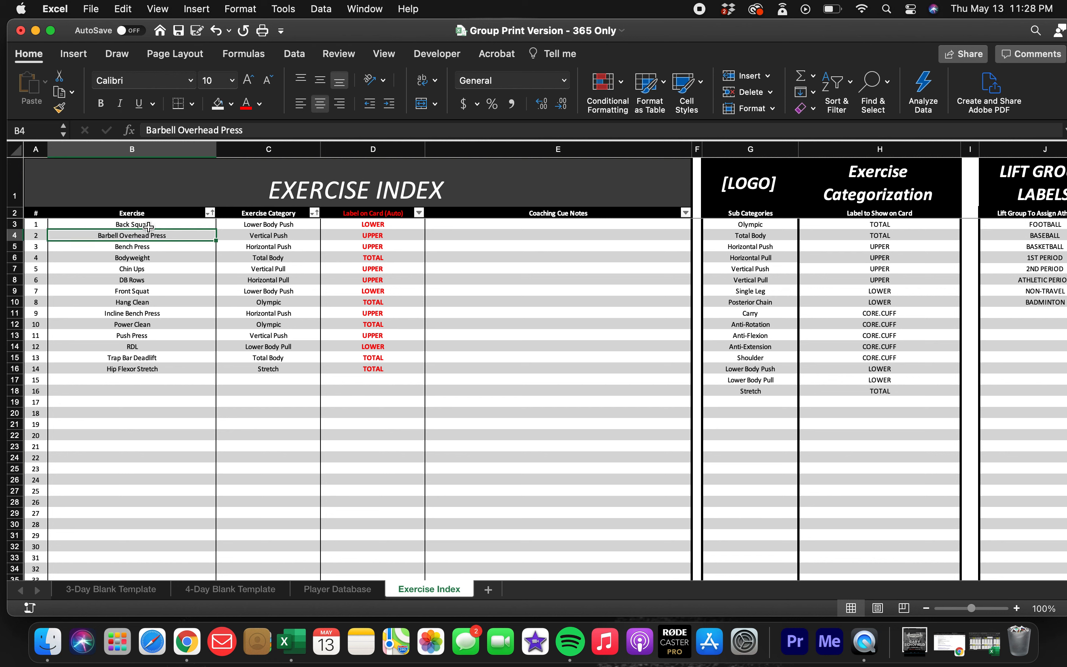
pyautogui.press('Down')
pyautogui.press('Down')
pyautogui.press('Down')
pyautogui.press('Up')
pyautogui.press('Up')
pyautogui.press('Up')
pyautogui.click(152, 324)
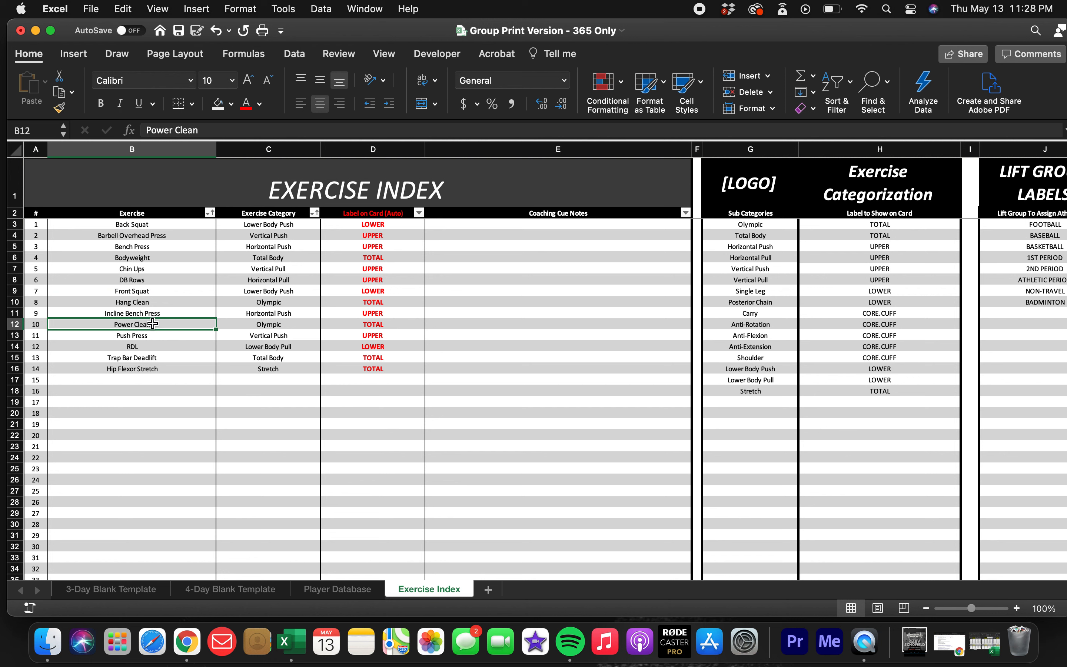
pyautogui.click(172, 237)
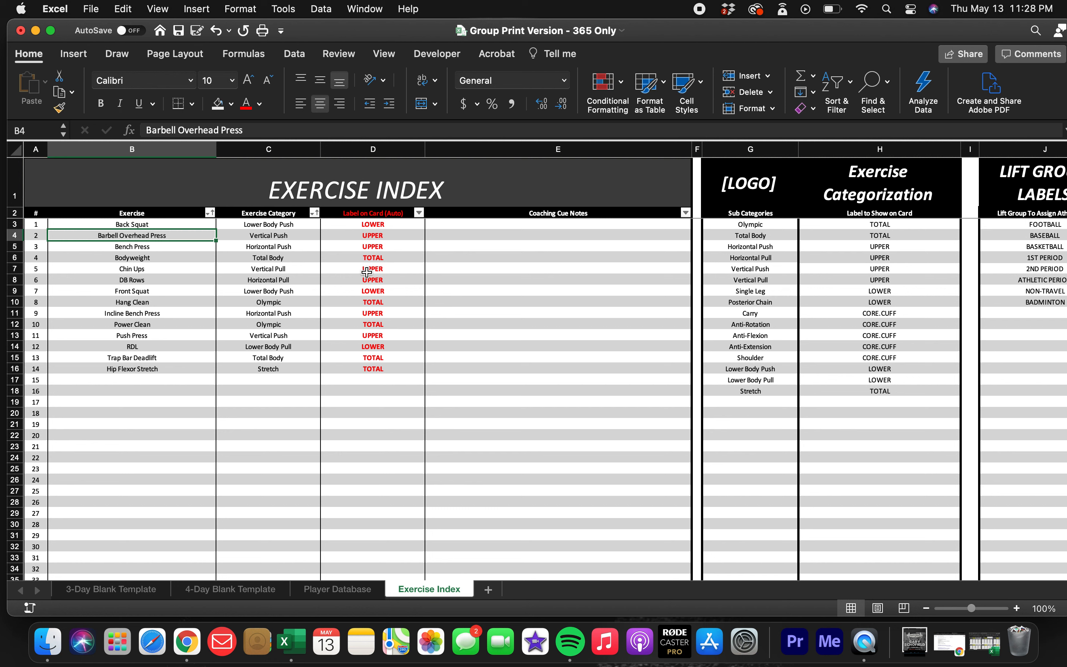
# Review the exercise category choices available for Barbell Overhead Press without changing its category.
pyautogui.click(277, 238)
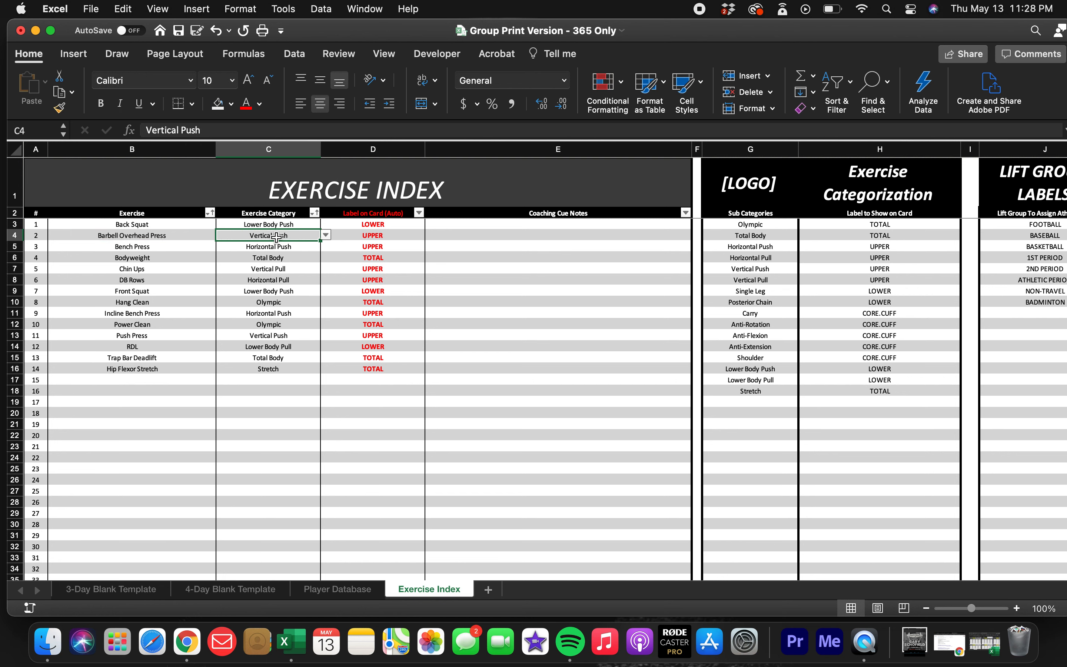
pyautogui.click(326, 238)
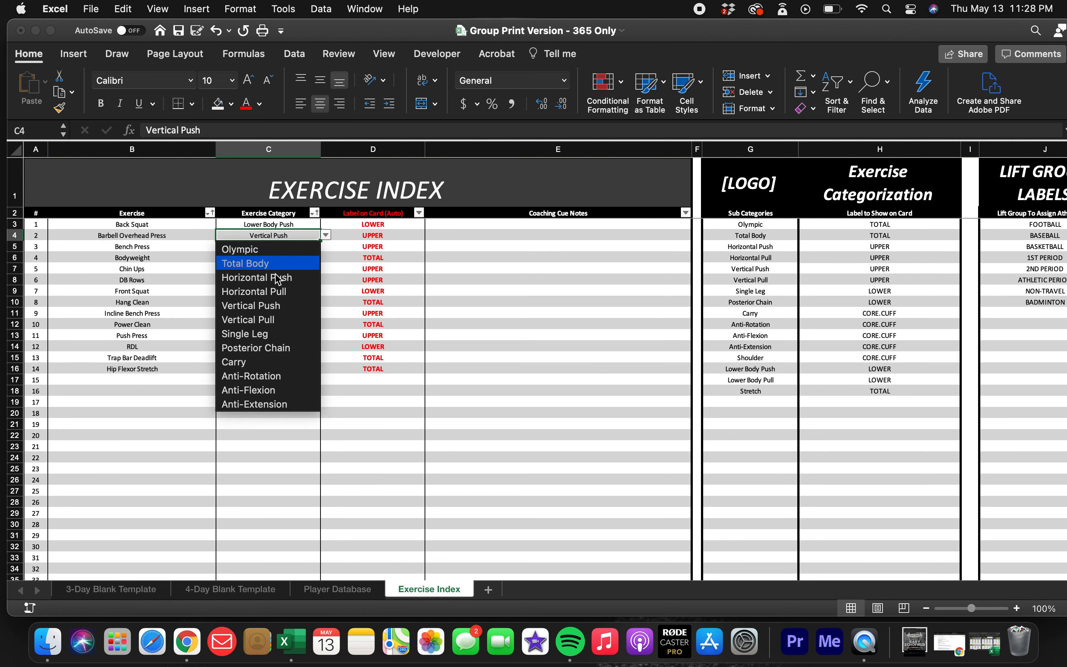
pyautogui.press('Escape')
pyautogui.click(178, 272)
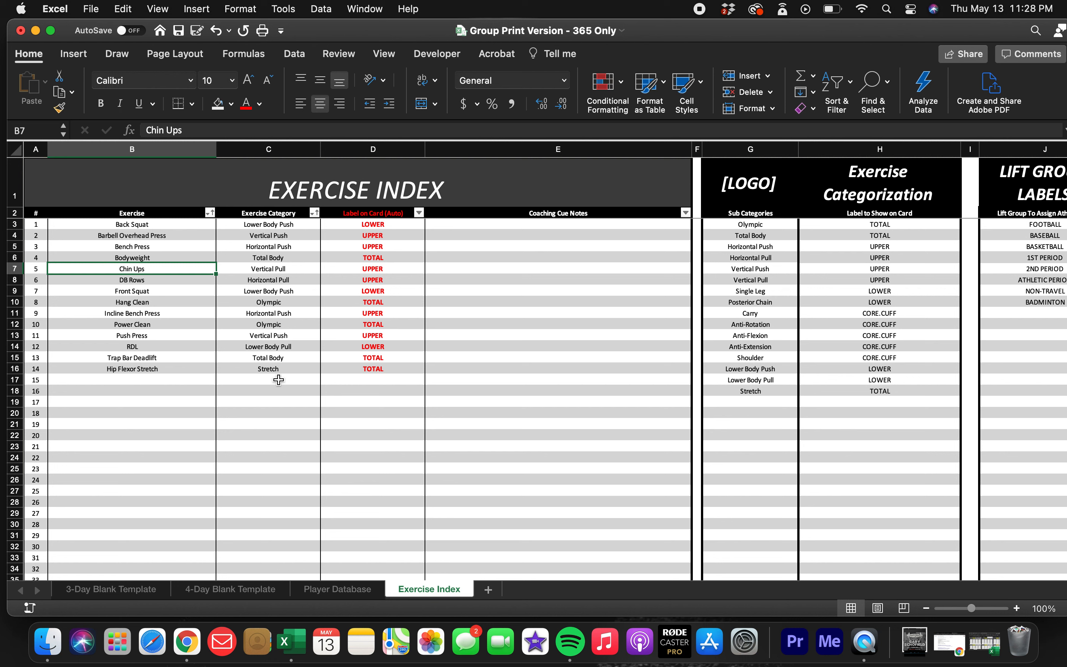
# Examine the Sub Categories list in the Exercise Categorization table, including the empty cells beneath its last entry.
pyautogui.click(751, 248)
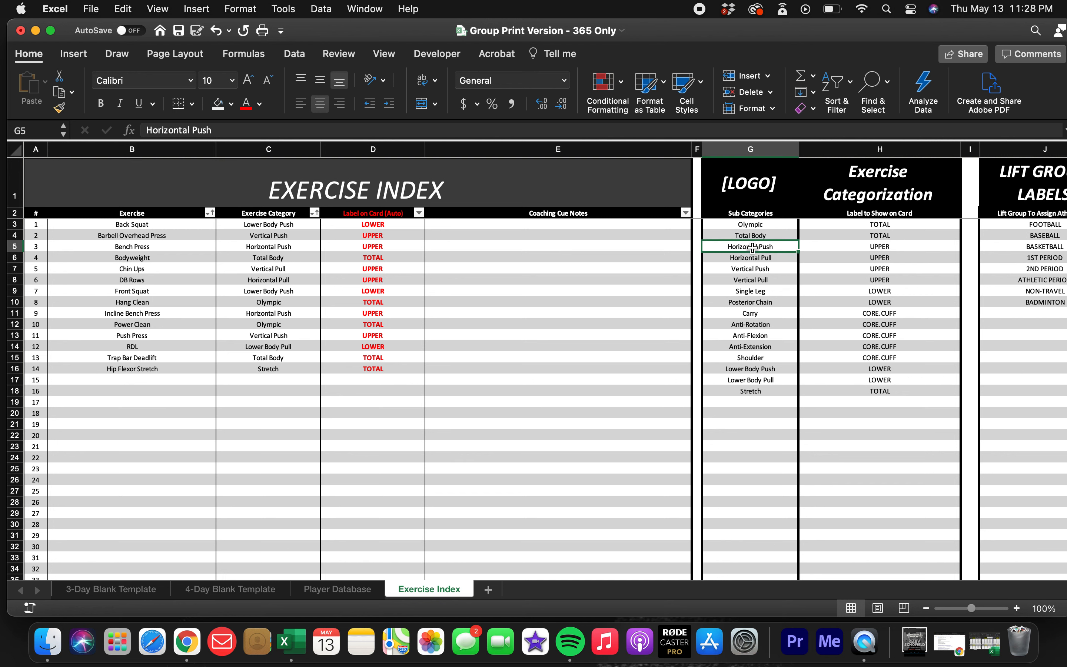
pyautogui.click(756, 291)
pyautogui.click(758, 340)
pyautogui.click(761, 393)
pyautogui.click(761, 424)
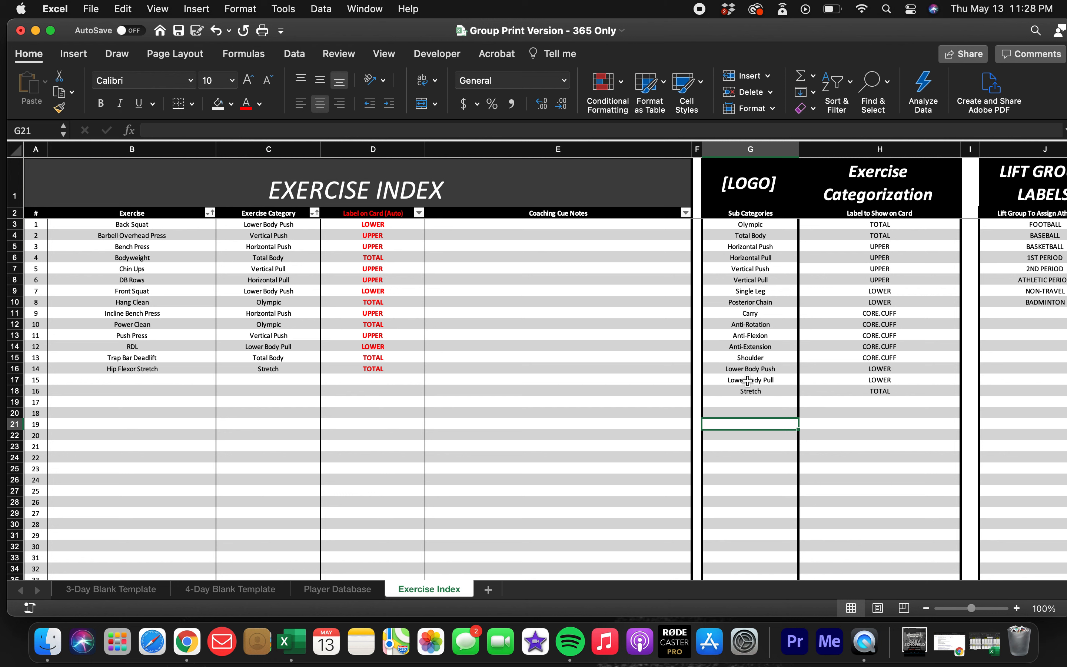
pyautogui.click(756, 213)
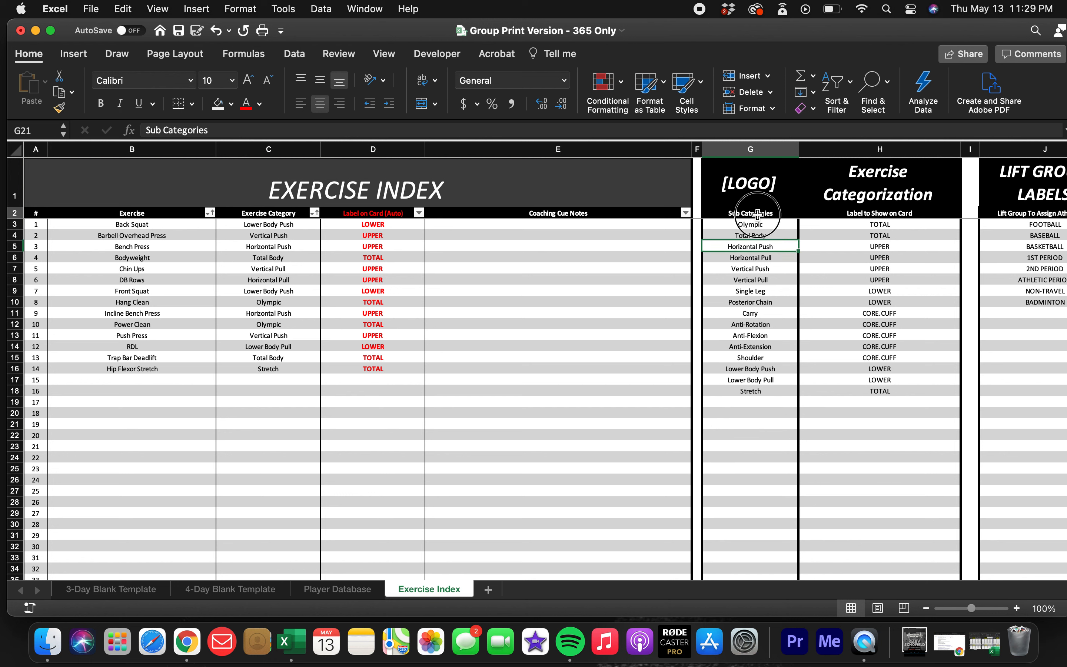
pyautogui.click(752, 258)
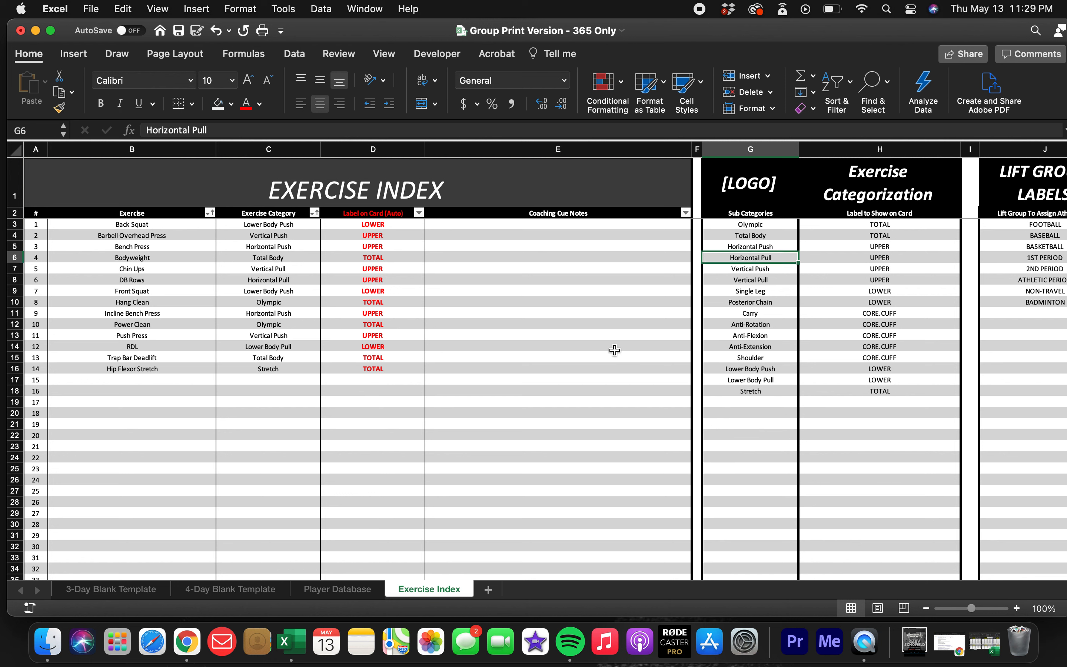
# Add a sub category named Insert Category in cell G19, directly below Stretch.
pyautogui.click(760, 403)
pyautogui.write('Ins')
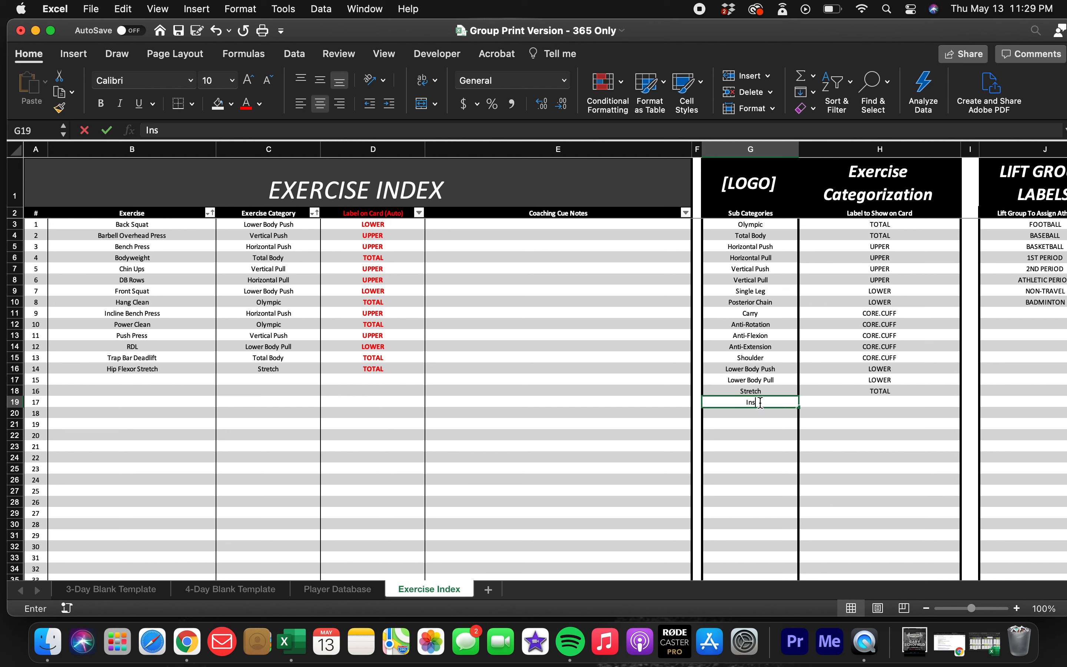
pyautogui.write('ert Category')
pyautogui.press('Return')
# Check the exercise category choices for Hip Flexor Stretch for the added Insert Category option, keeping its category as is.
pyautogui.click(276, 369)
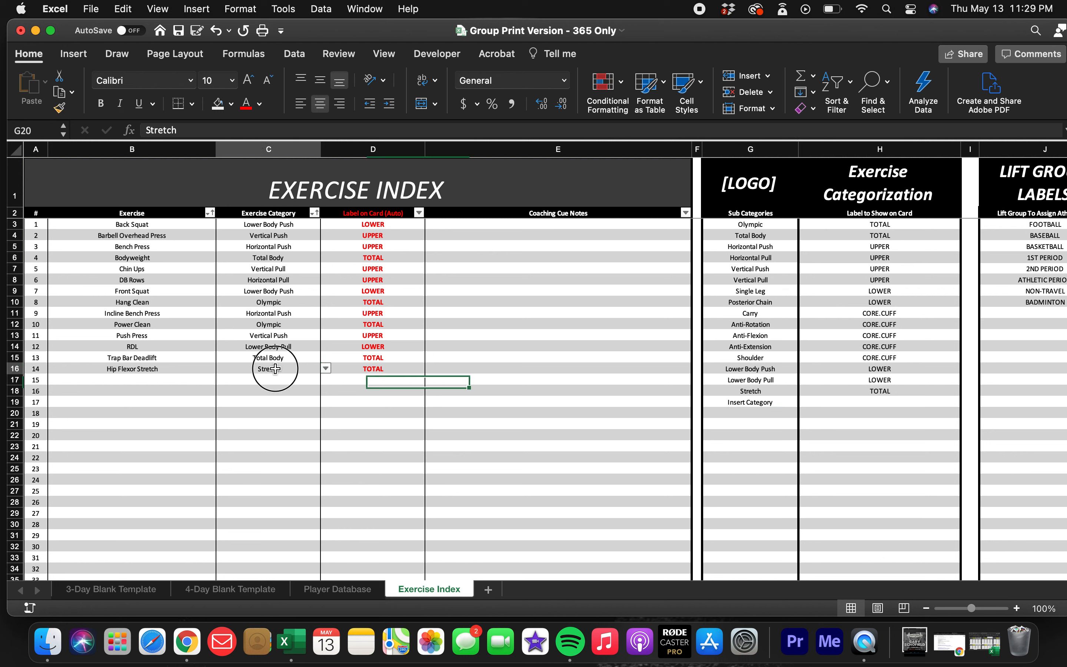
pyautogui.click(325, 369)
pyautogui.scroll(-2, 279, 430)
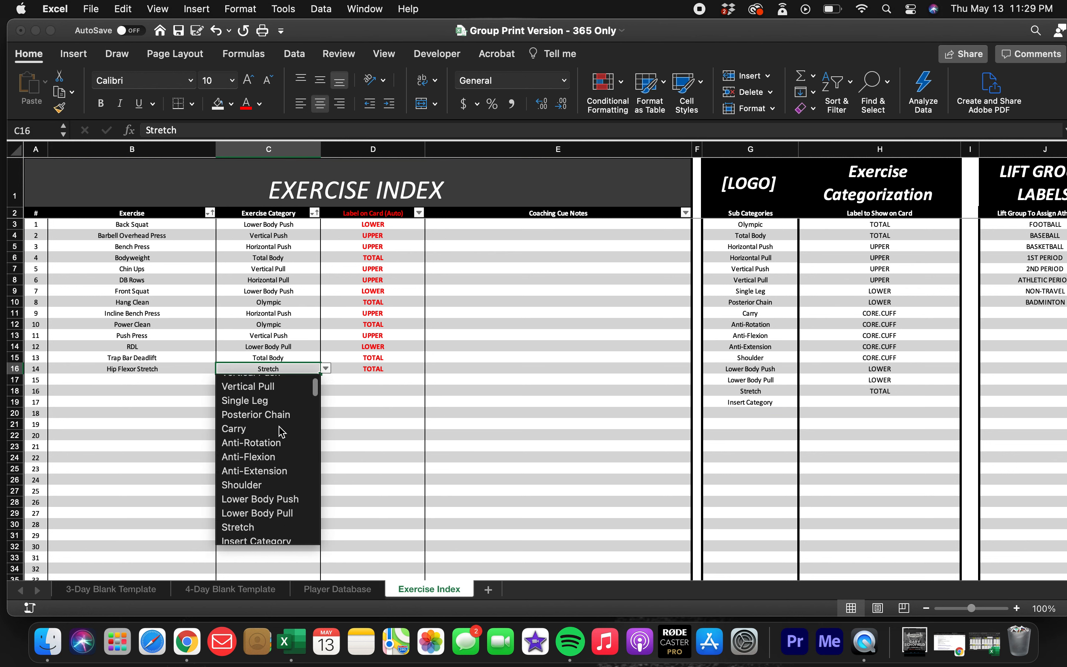
pyautogui.scroll(-2, 279, 441)
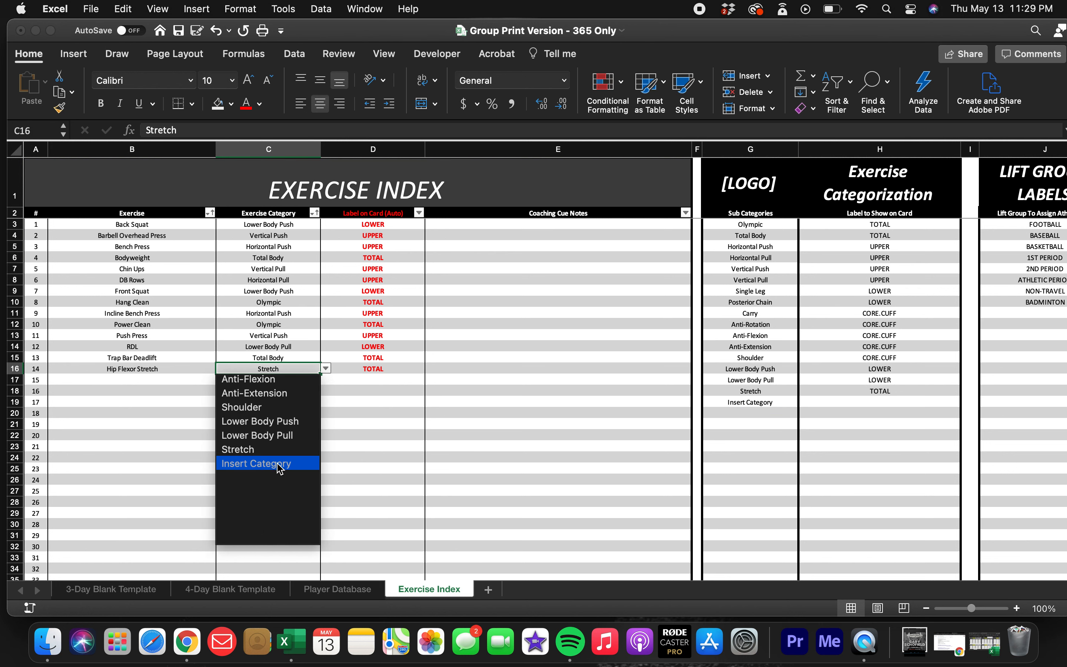
pyautogui.click(525, 465)
# Delete the Insert Category entry from cell G19 and recheck the category choices for Hip Flexor Stretch.
pyautogui.click(738, 405)
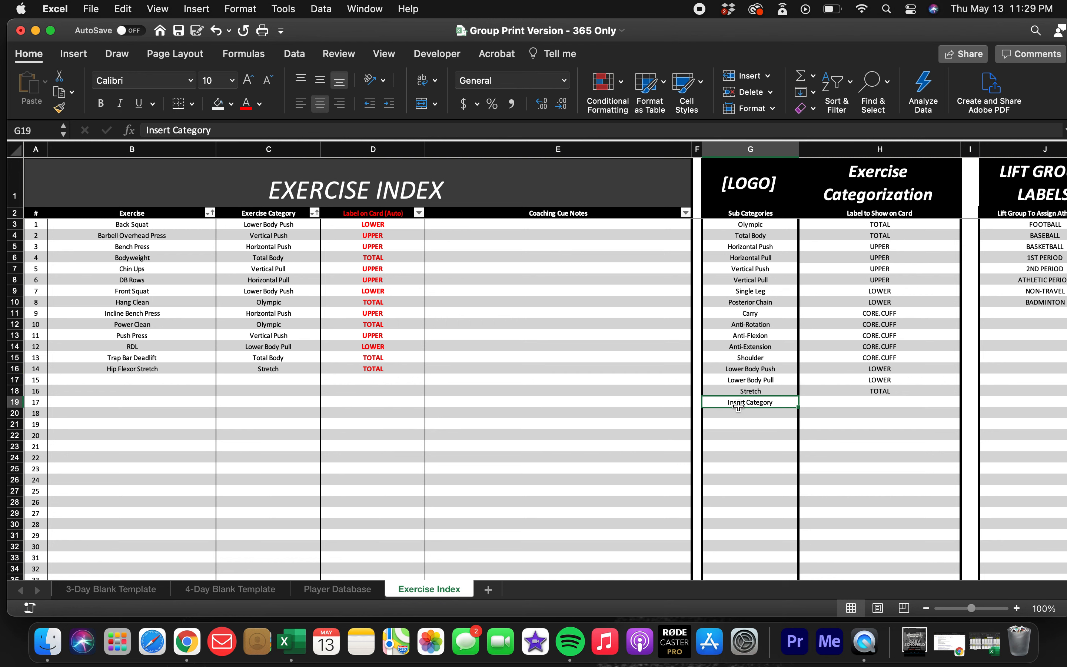
pyautogui.click(287, 371)
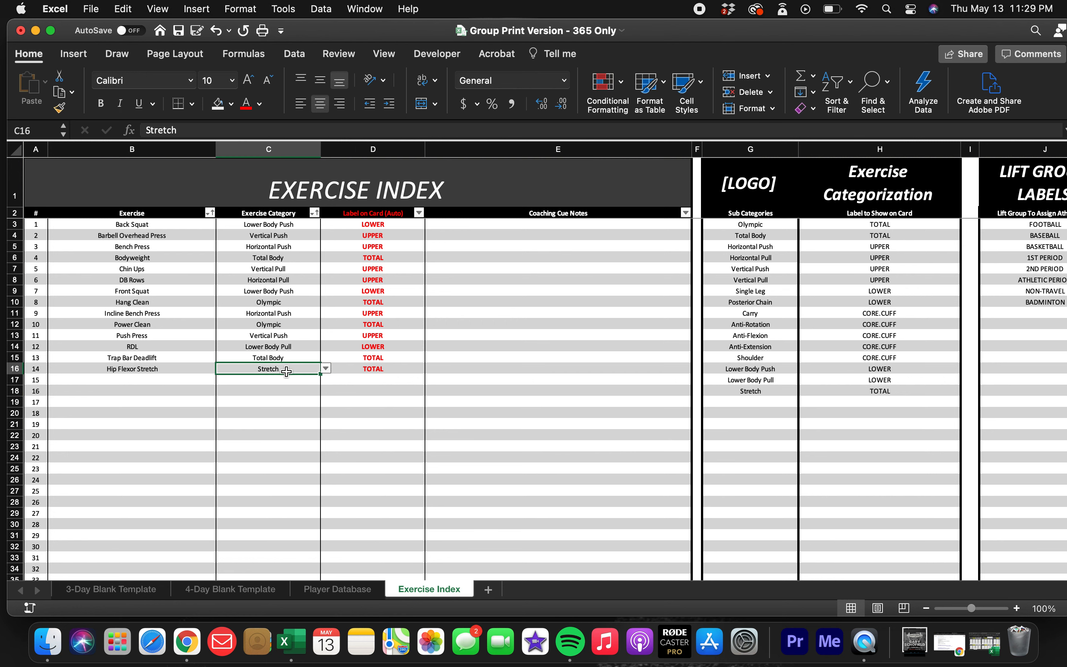
pyautogui.click(325, 369)
pyautogui.scroll(-3, 269, 441)
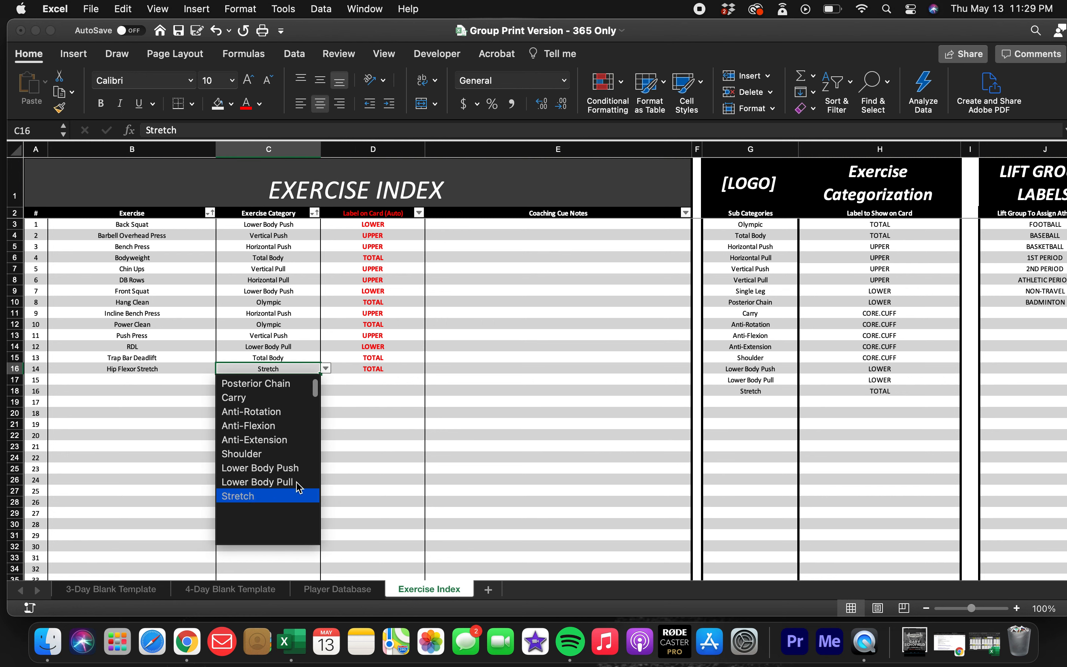
pyautogui.click(367, 450)
# Look over the Exercise Index's numbered rows down to the end of the table and return to the first exercises.
pyautogui.click(283, 423)
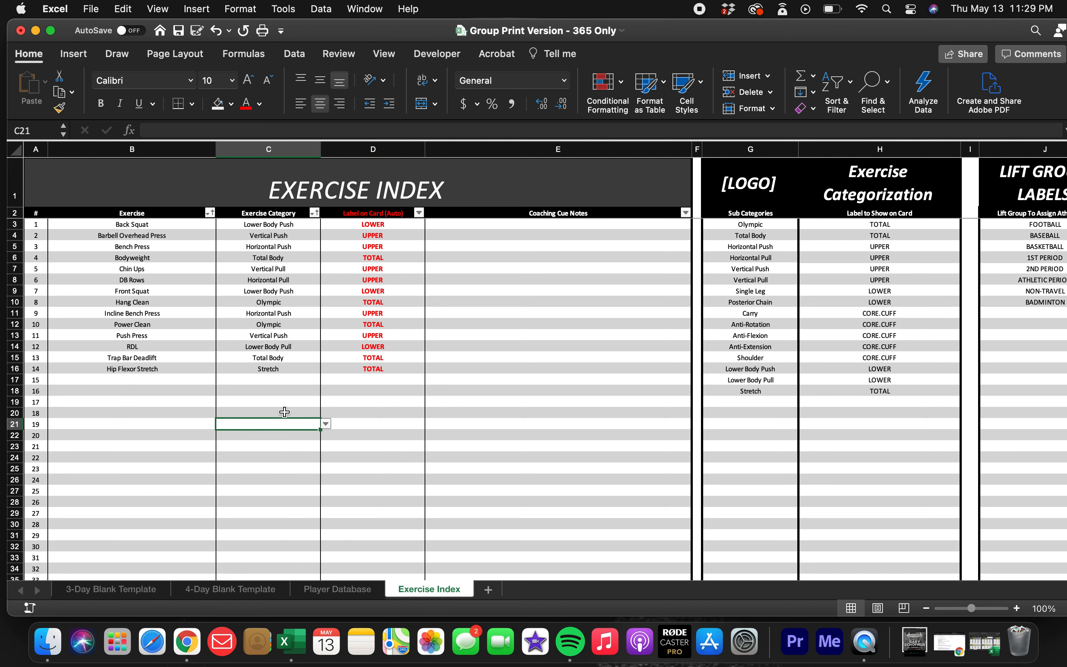
pyautogui.hscroll(1, 286, 389)
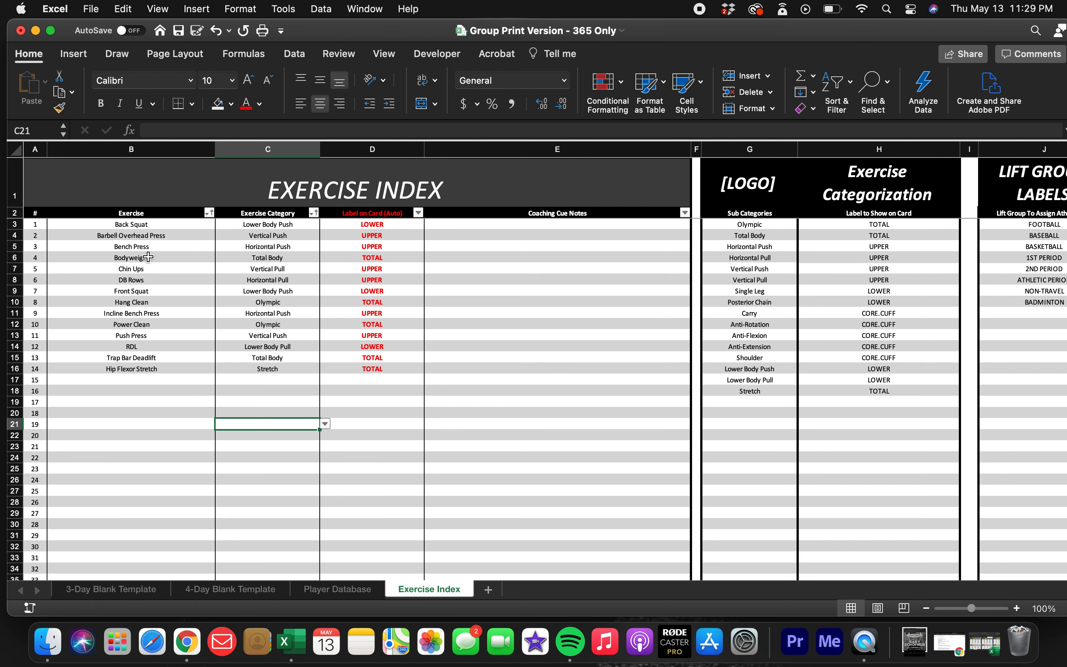
pyautogui.scroll(-20, 119, 449)
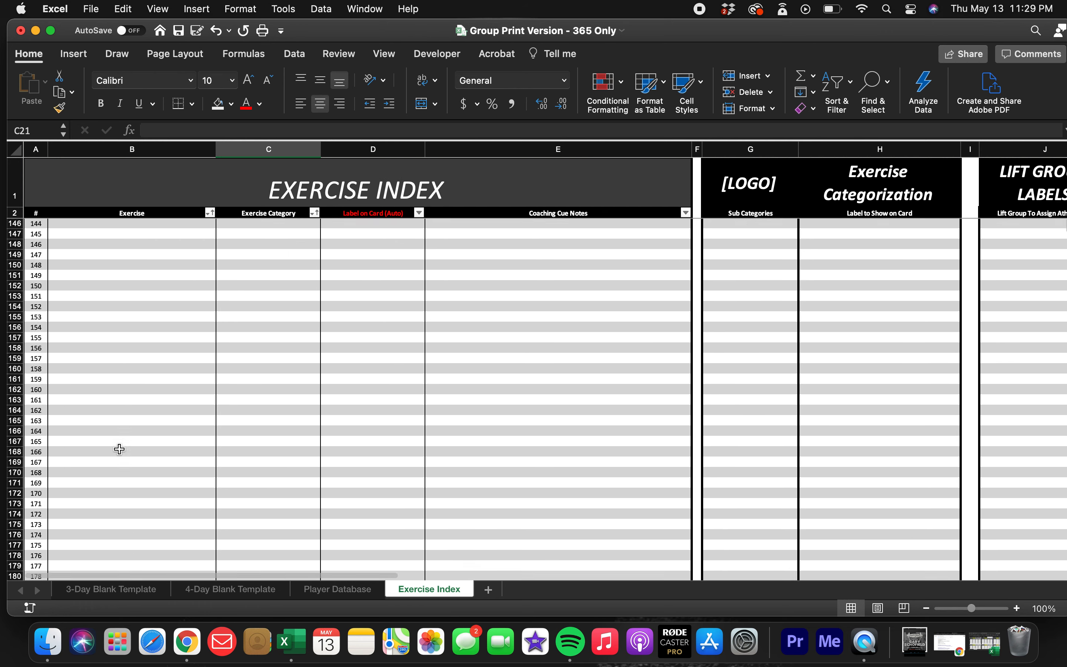
pyautogui.scroll(20, 119, 449)
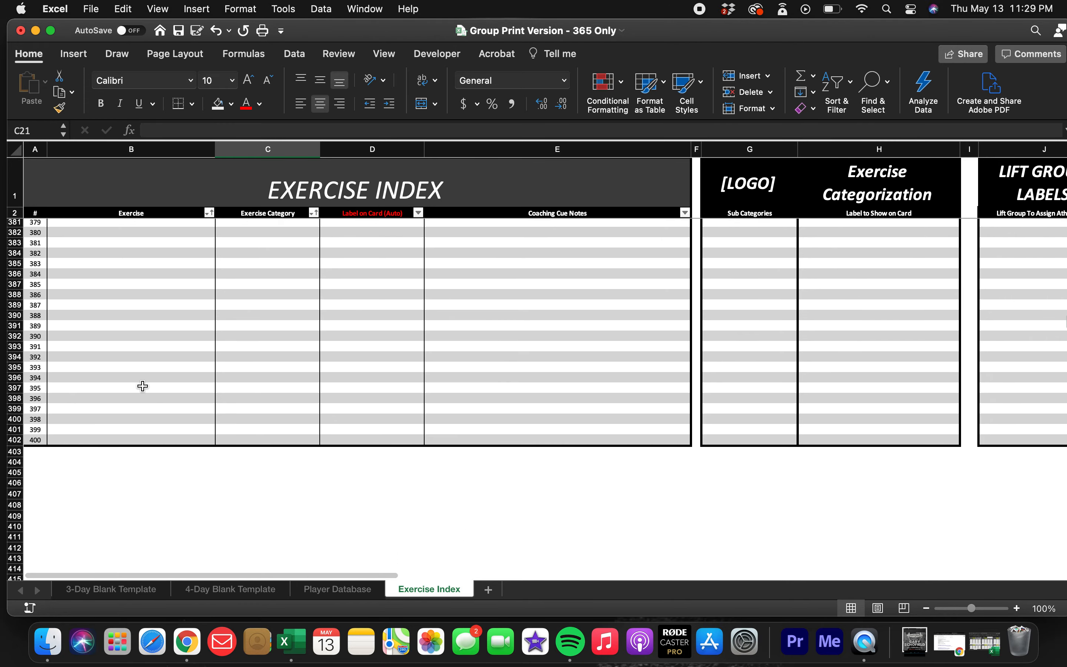
pyautogui.scroll(5, 143, 386)
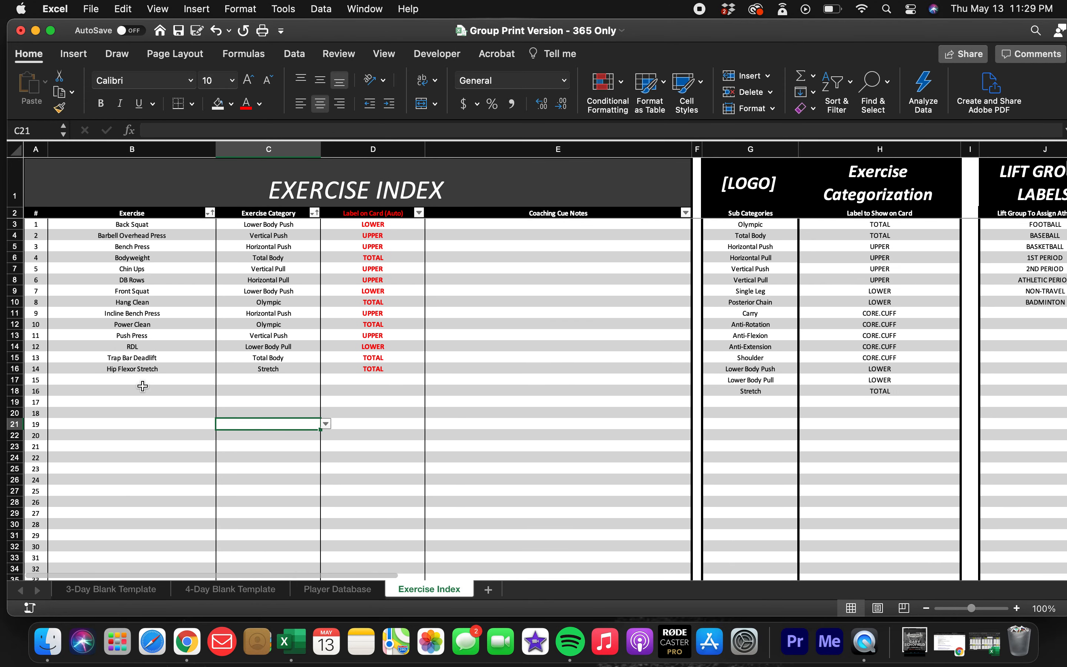
# Examine the Lift Group Labels that athletes can be assigned to, from FOOTBALL through BADMINTON and the empty cell below.
pyautogui.hscroll(5, 269, 360)
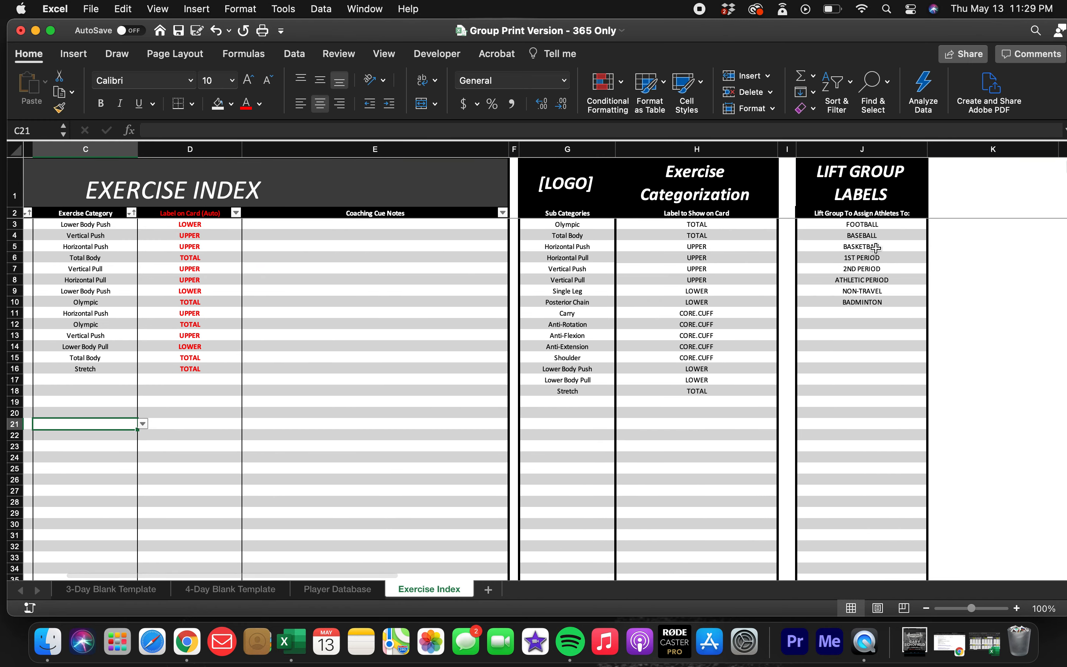
pyautogui.click(877, 225)
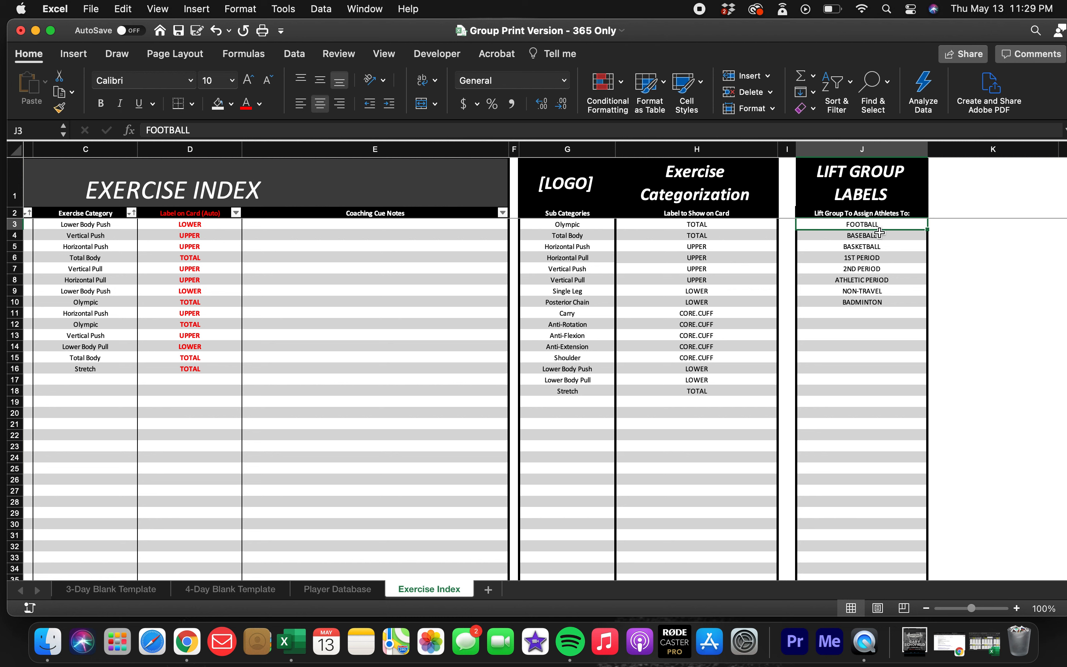
pyautogui.click(880, 236)
pyautogui.click(882, 247)
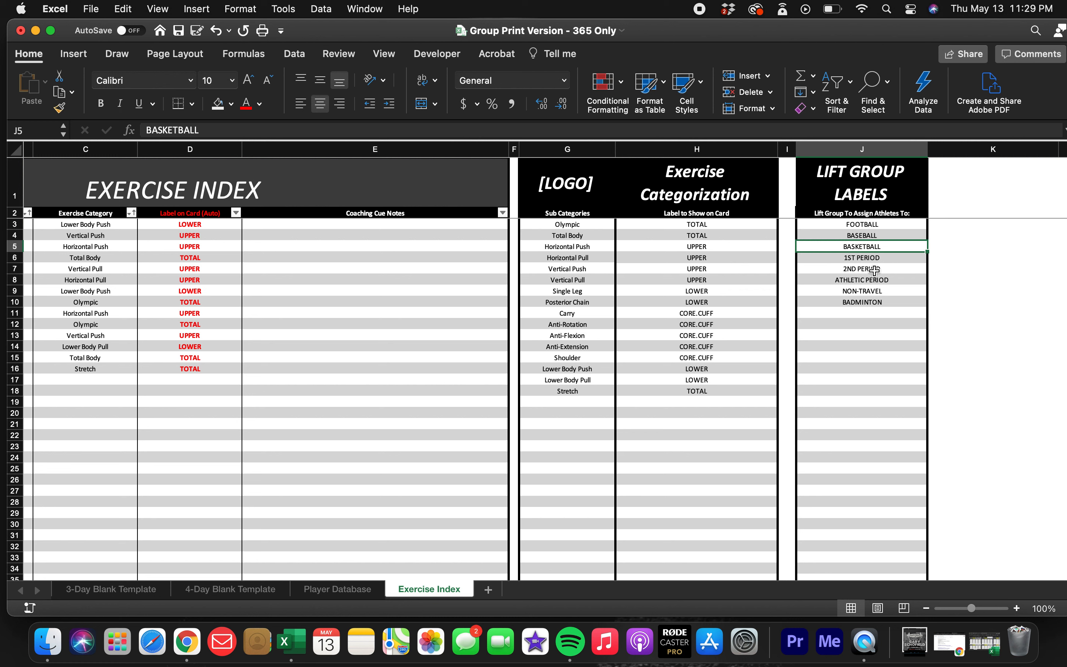
pyautogui.click(869, 281)
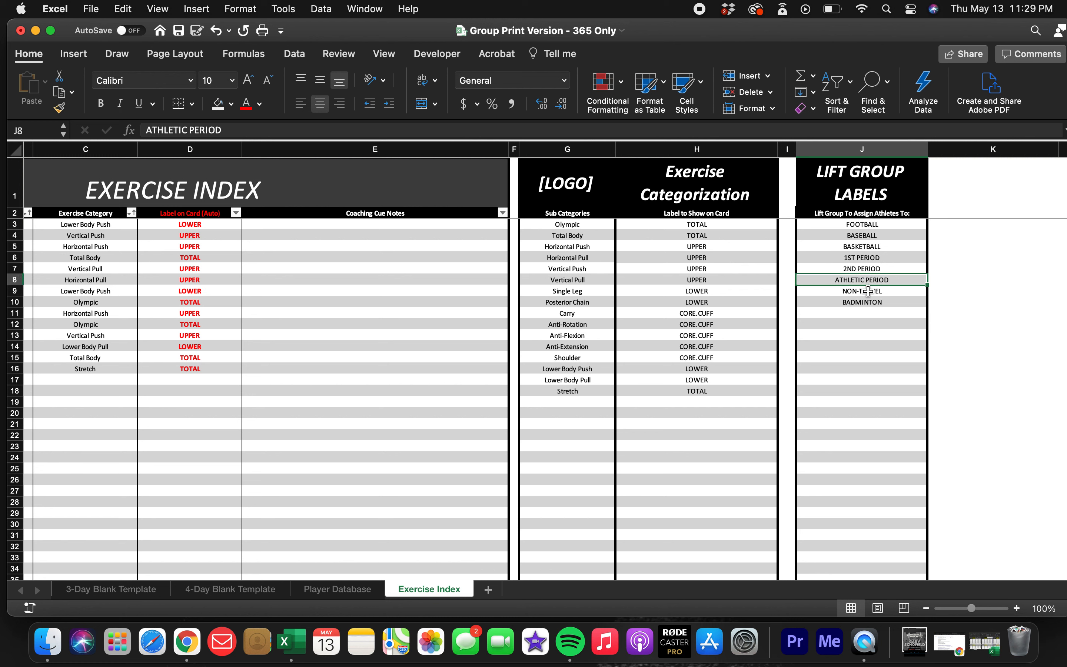
pyautogui.click(868, 291)
pyautogui.click(868, 301)
pyautogui.click(866, 314)
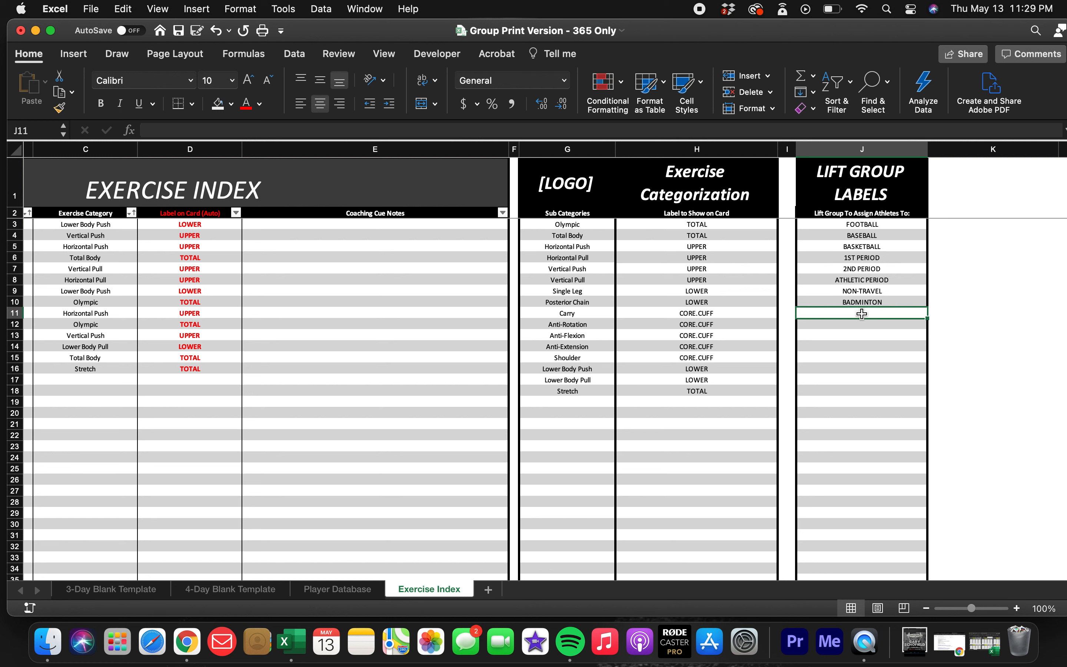
pyautogui.click(863, 291)
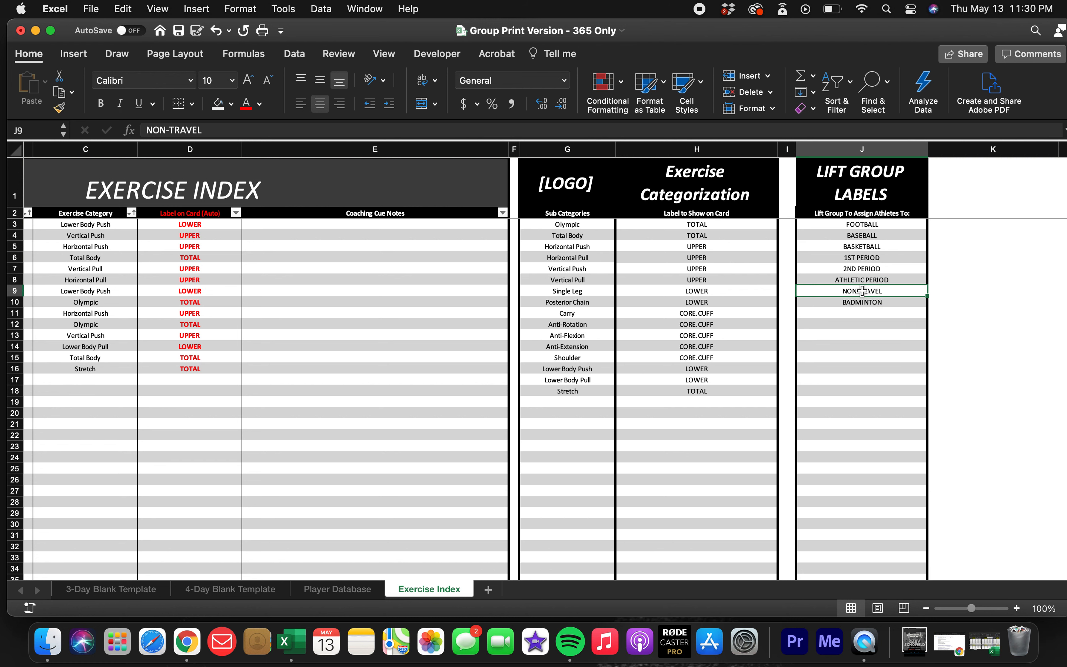
pyautogui.click(865, 268)
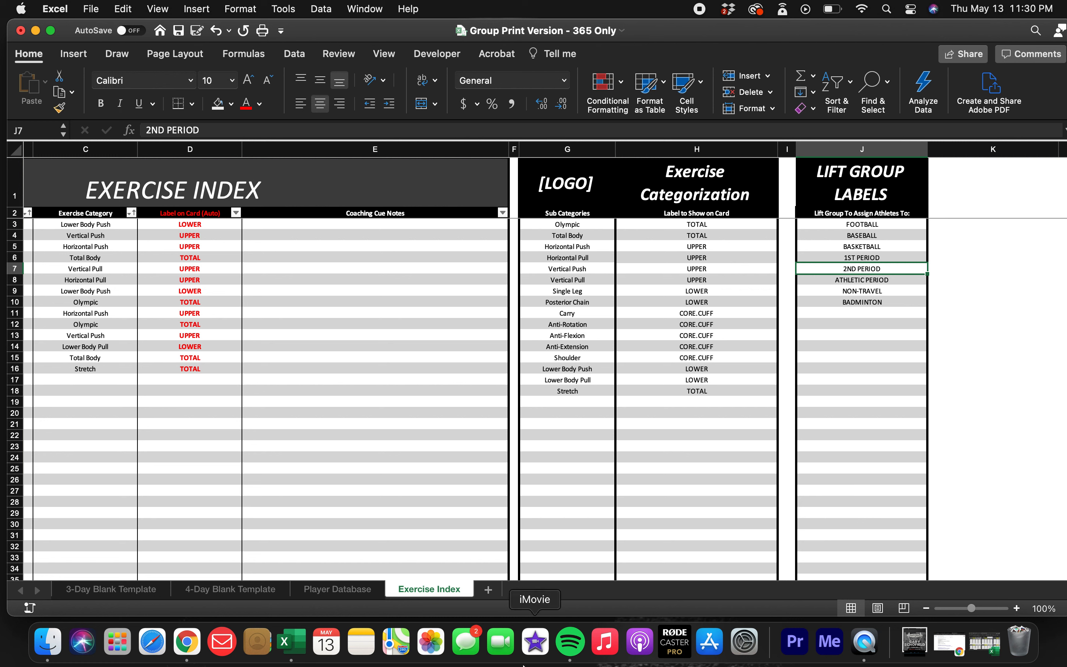
# Return to the Player Database sheet.
pyautogui.hscroll(-3, 521, 378)
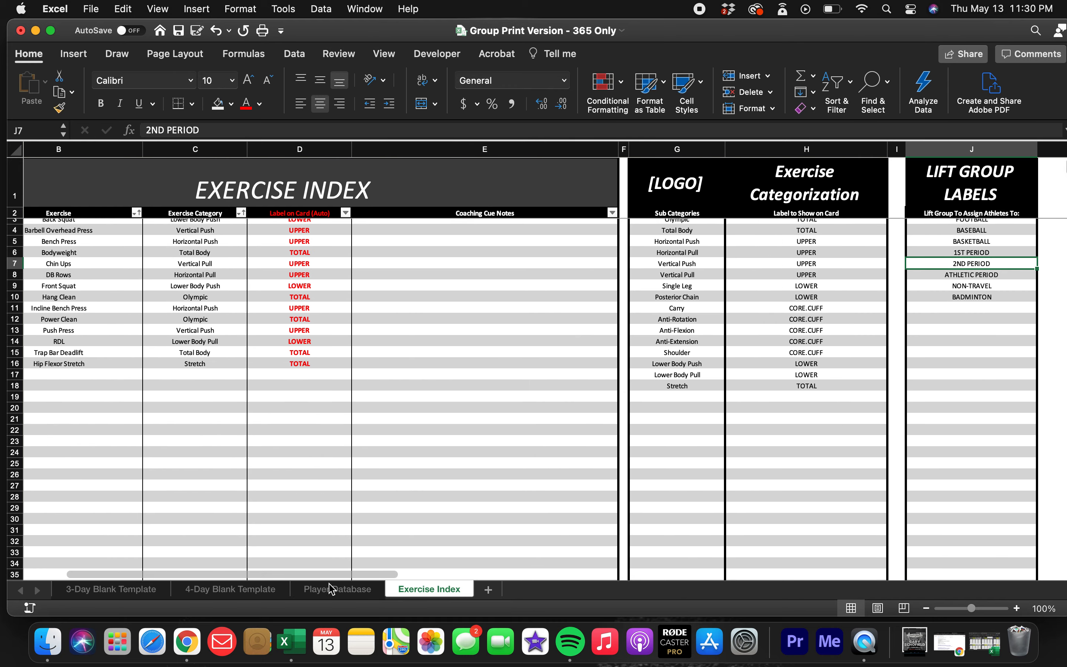
pyautogui.click(339, 588)
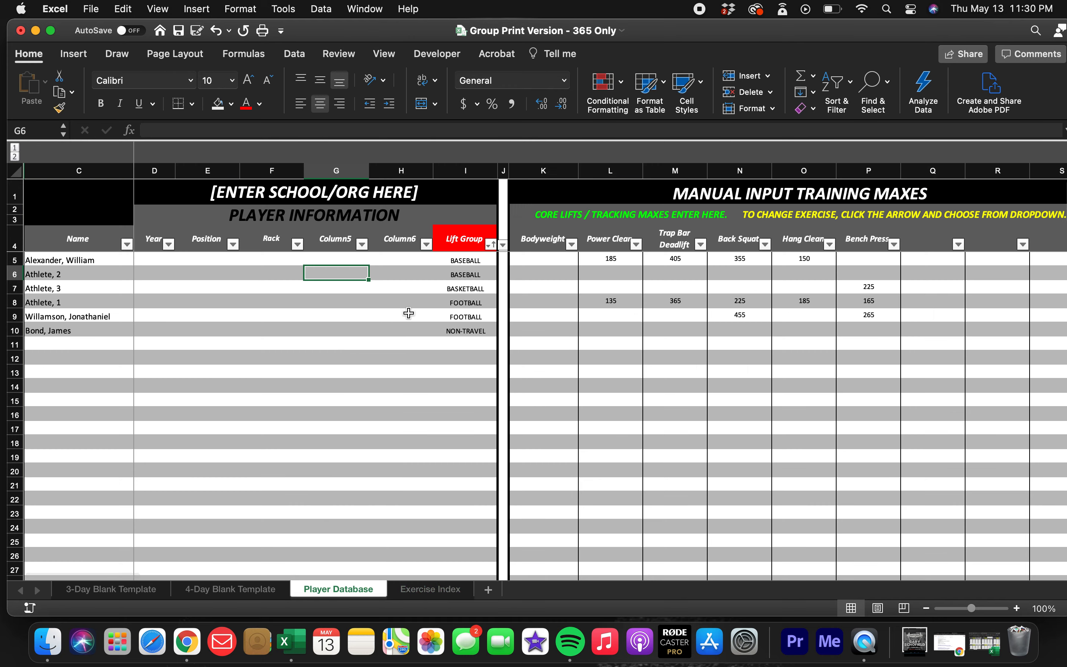
# Check the lift group choices available for the last listed athlete in row 10, leaving the assignment as it is.
pyautogui.click(460, 249)
pyautogui.click(463, 260)
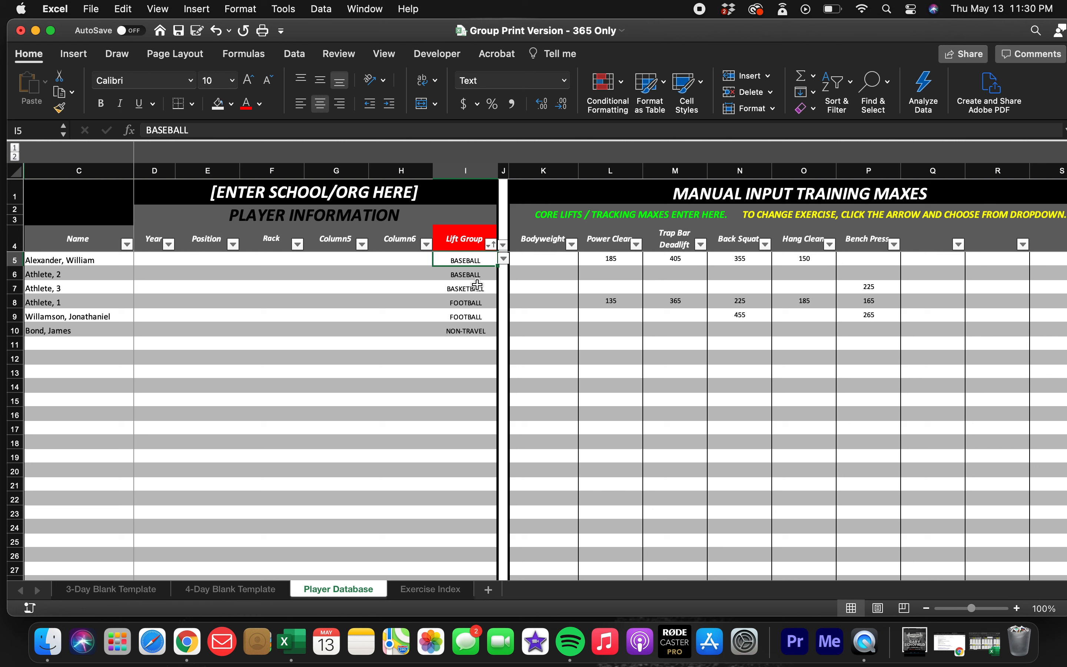
pyautogui.click(471, 330)
pyautogui.click(503, 330)
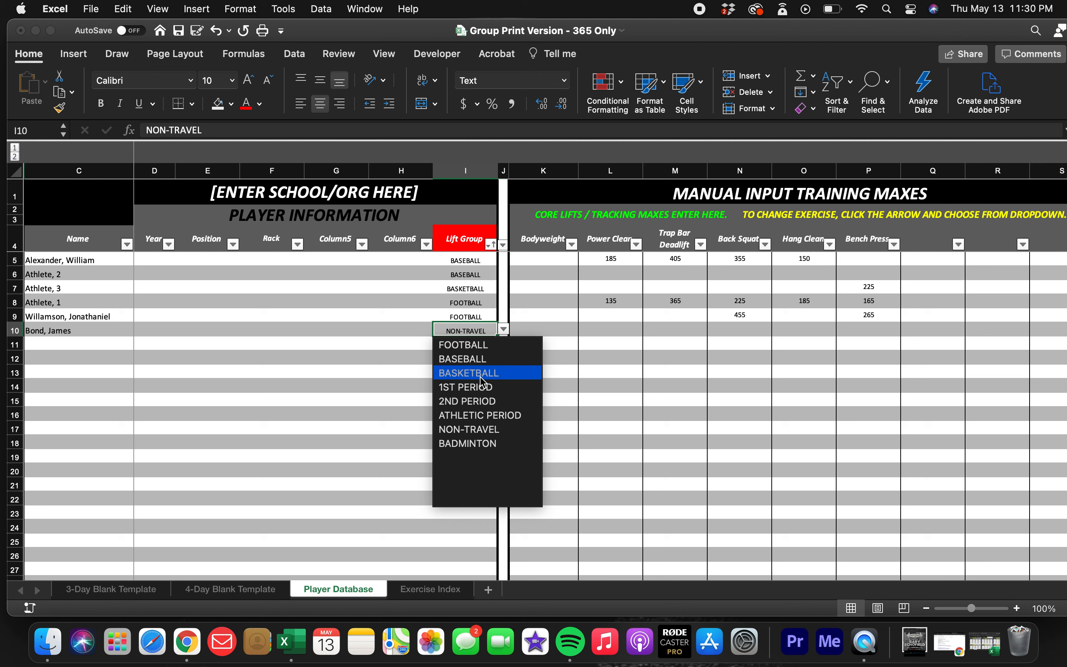
pyautogui.click(411, 356)
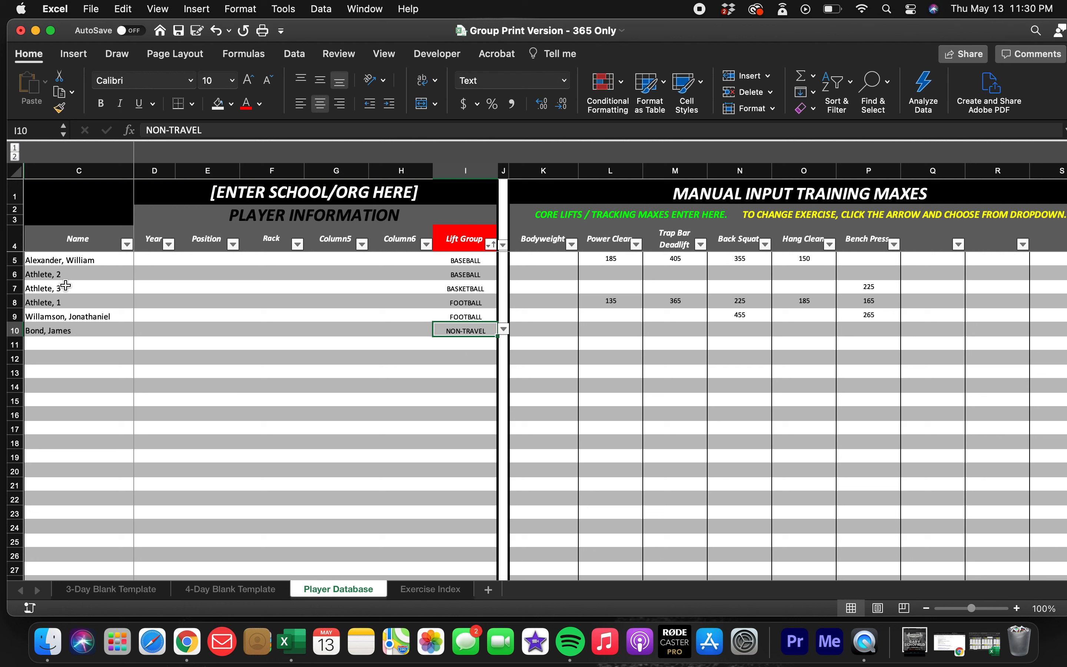
pyautogui.click(268, 346)
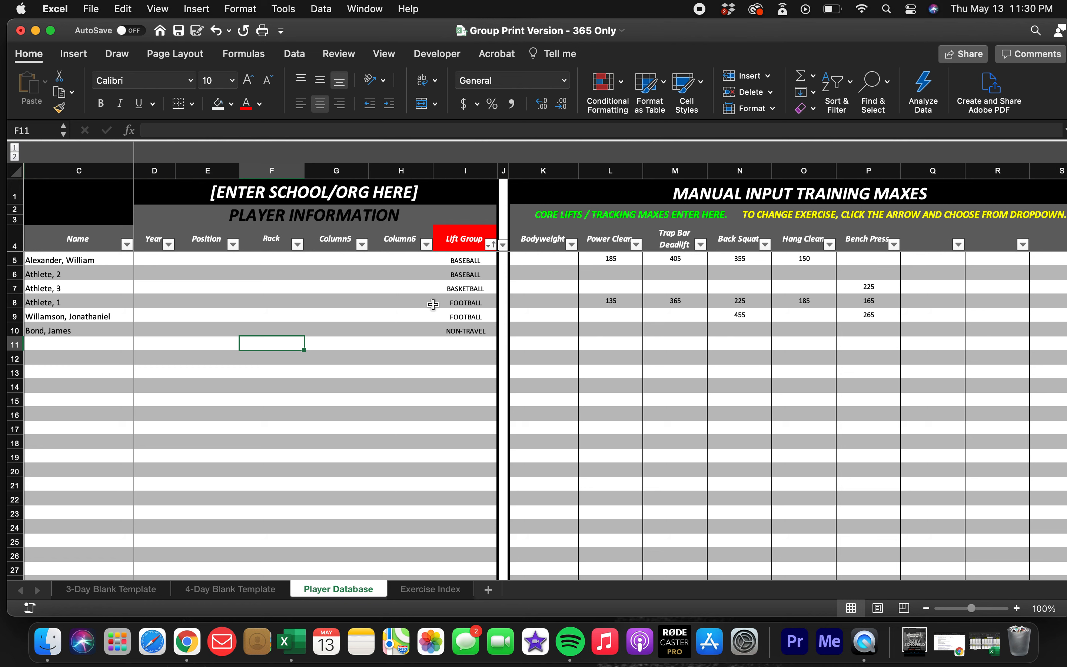
# Review the core lift headings under Manual Input Training Maxes, from Power Clean through Bench Press.
pyautogui.hscroll(5, 433, 304)
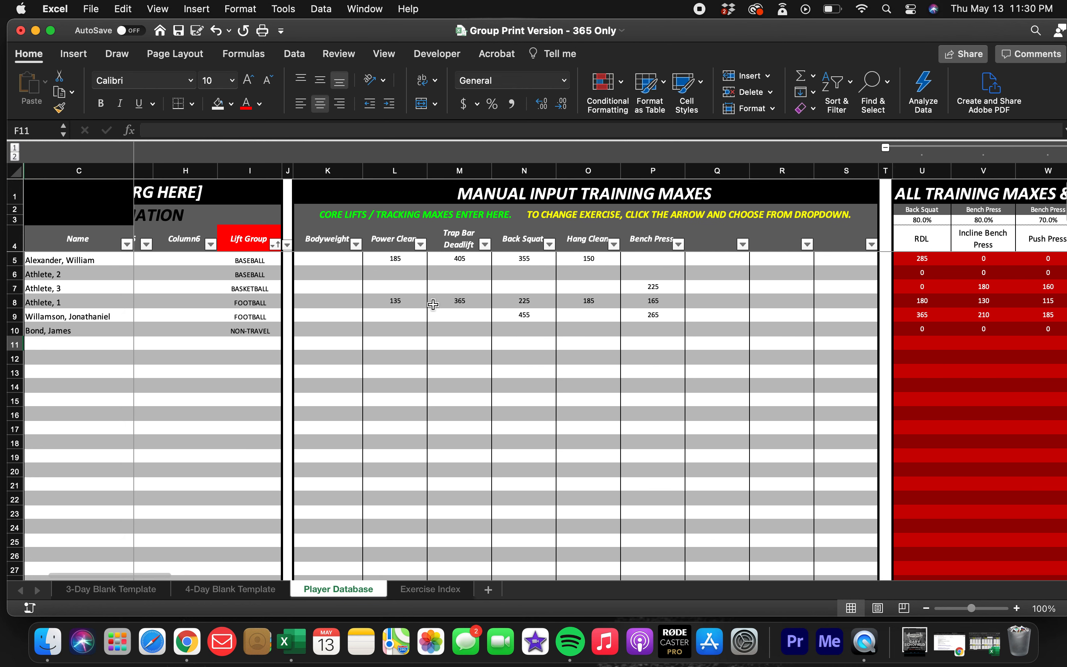
pyautogui.hscroll(1, 433, 303)
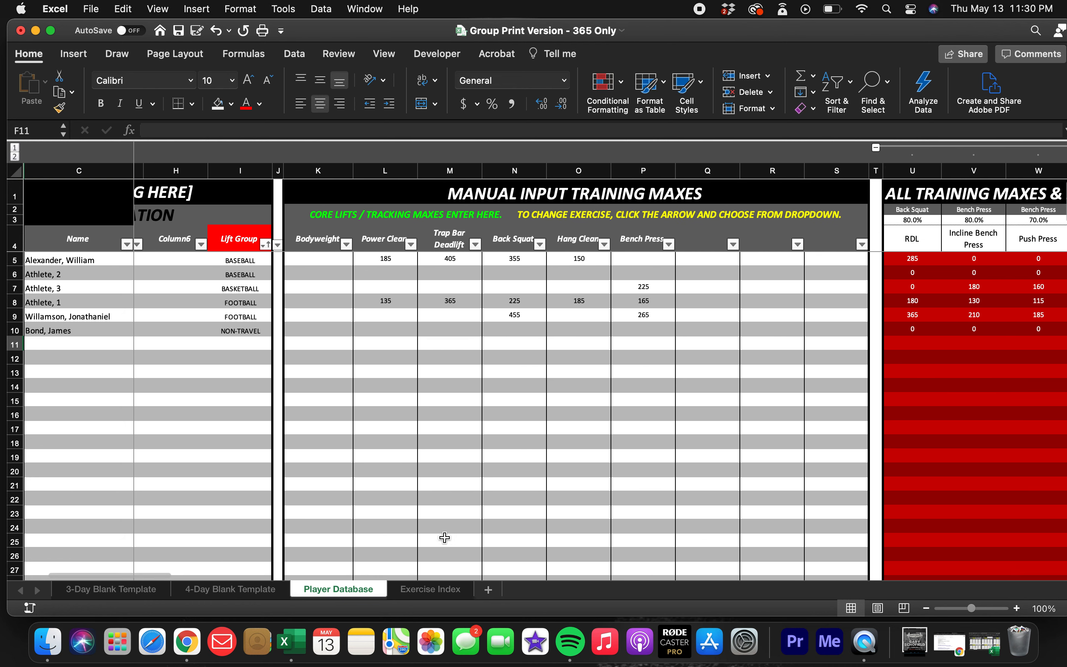
pyautogui.click(388, 241)
pyautogui.click(450, 240)
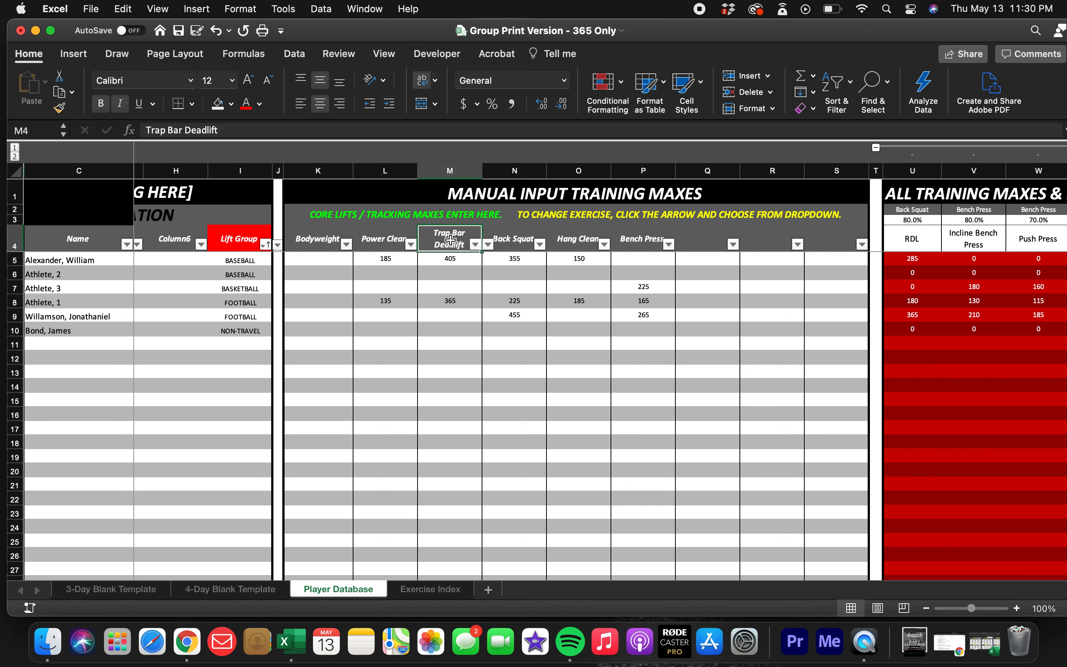
pyautogui.click(514, 234)
pyautogui.click(570, 238)
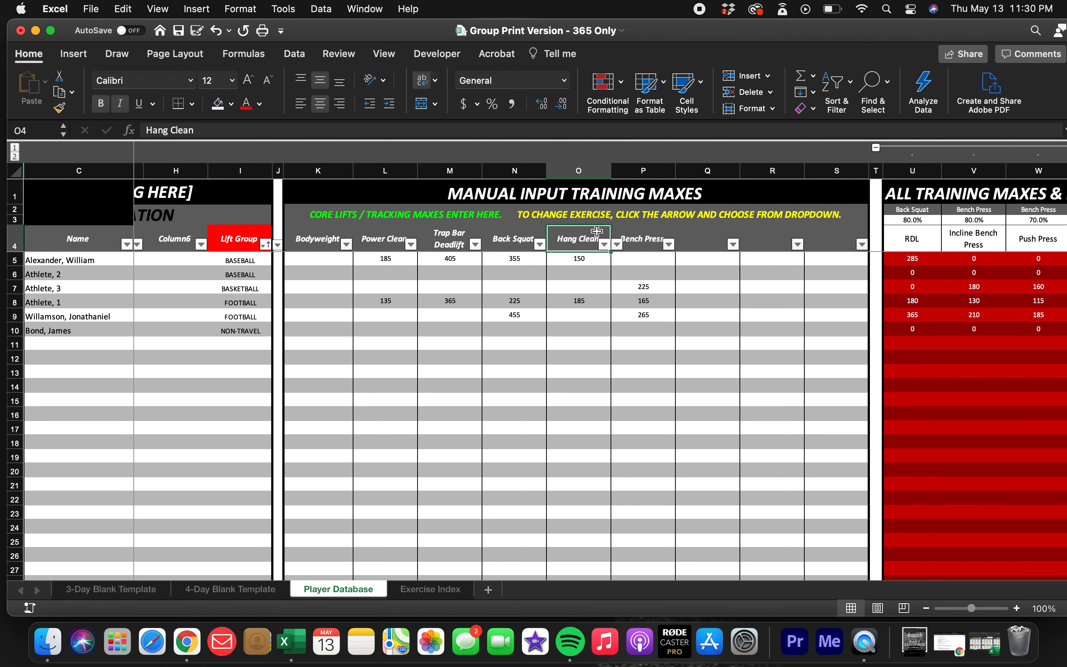
pyautogui.click(631, 232)
pyautogui.click(580, 241)
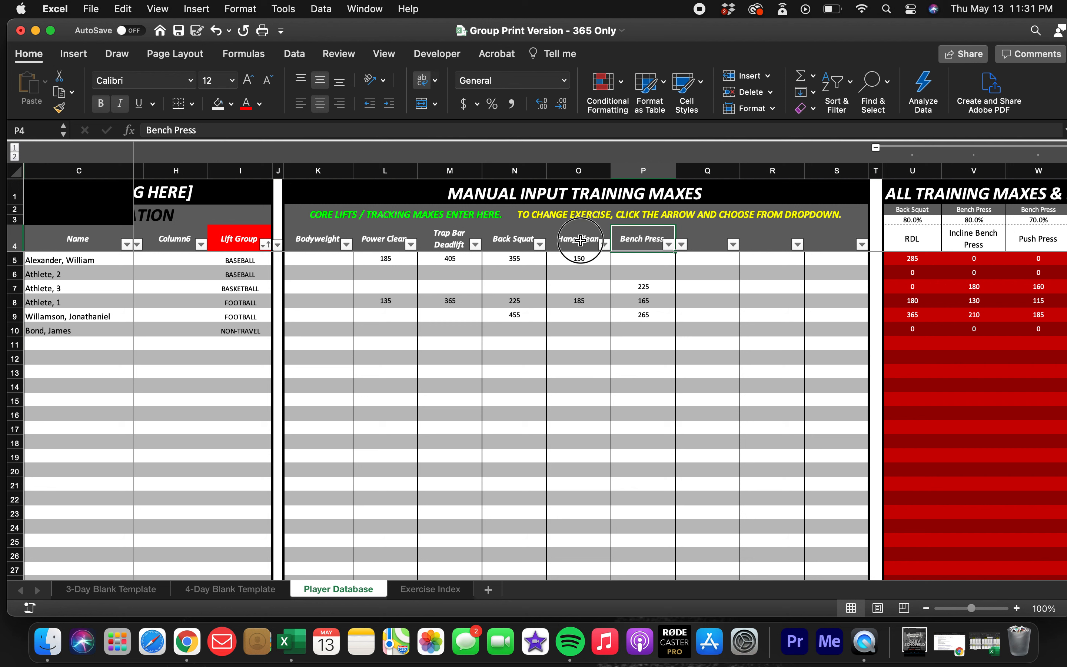
pyautogui.click(513, 244)
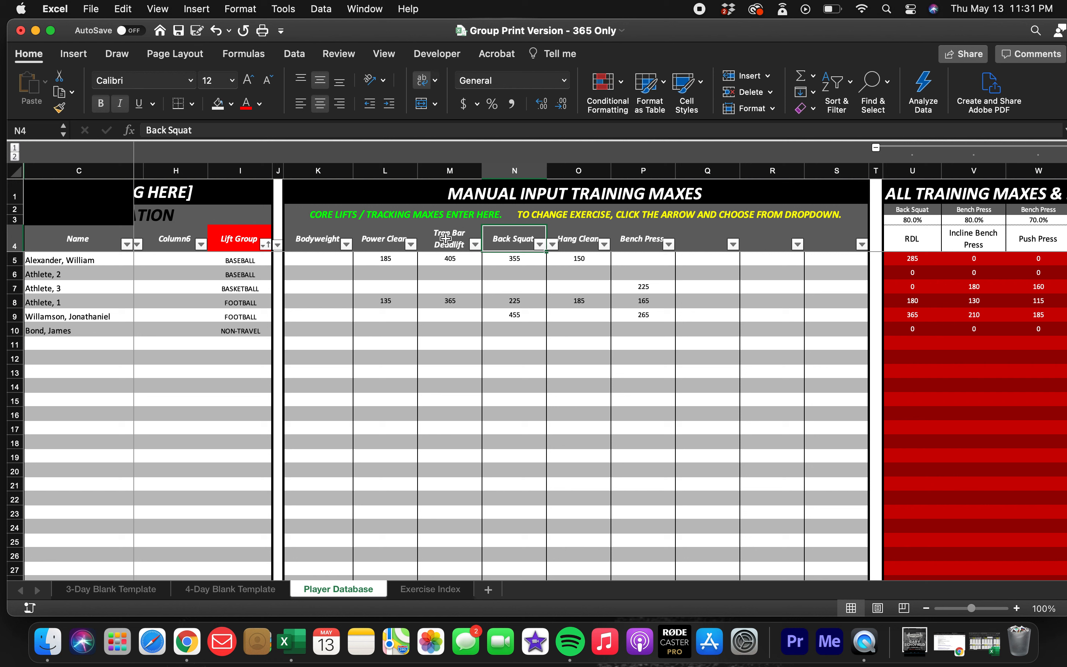
# Examine the exercises that can replace the Power Clean heading, and open that column's sort and filter options.
pyautogui.click(389, 241)
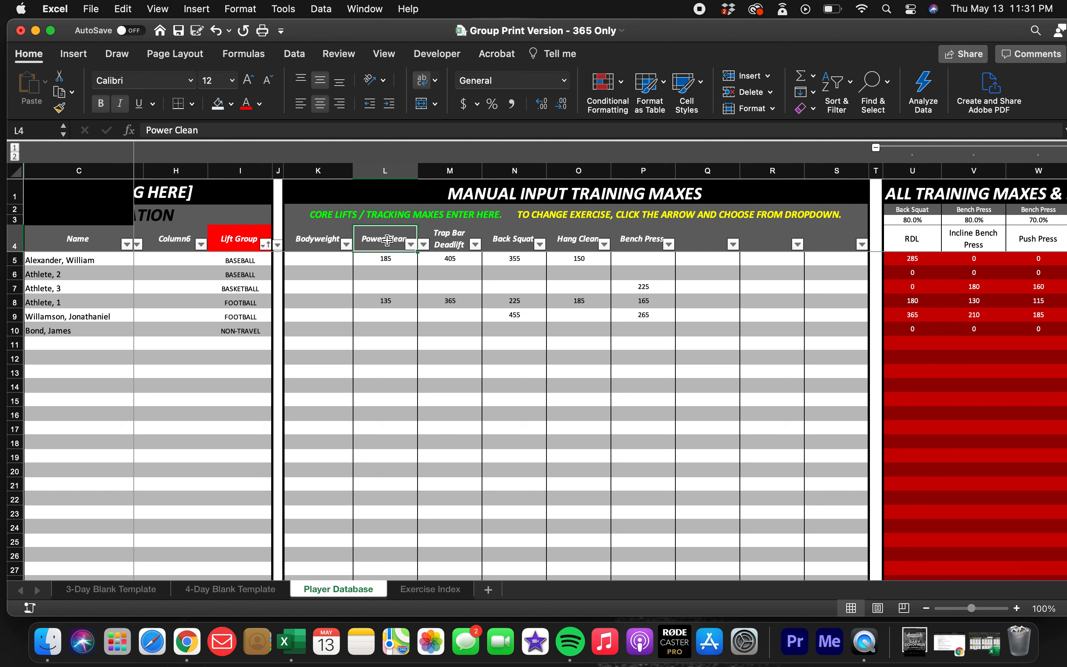
pyautogui.click(411, 245)
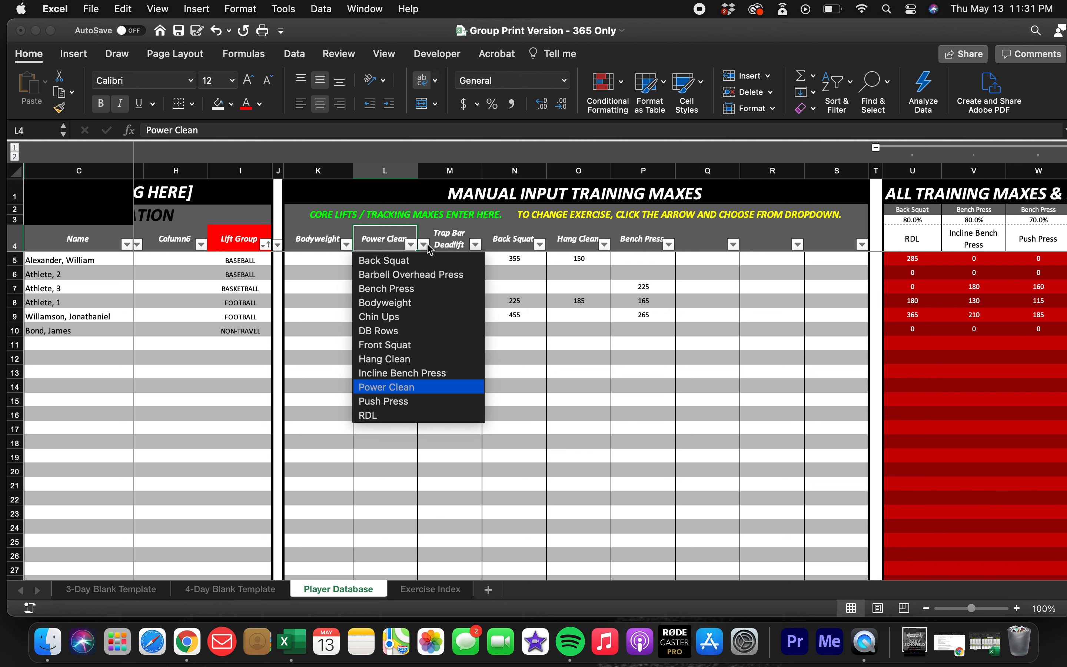
pyautogui.scroll(-3, 416, 325)
pyautogui.scroll(-3, 416, 325)
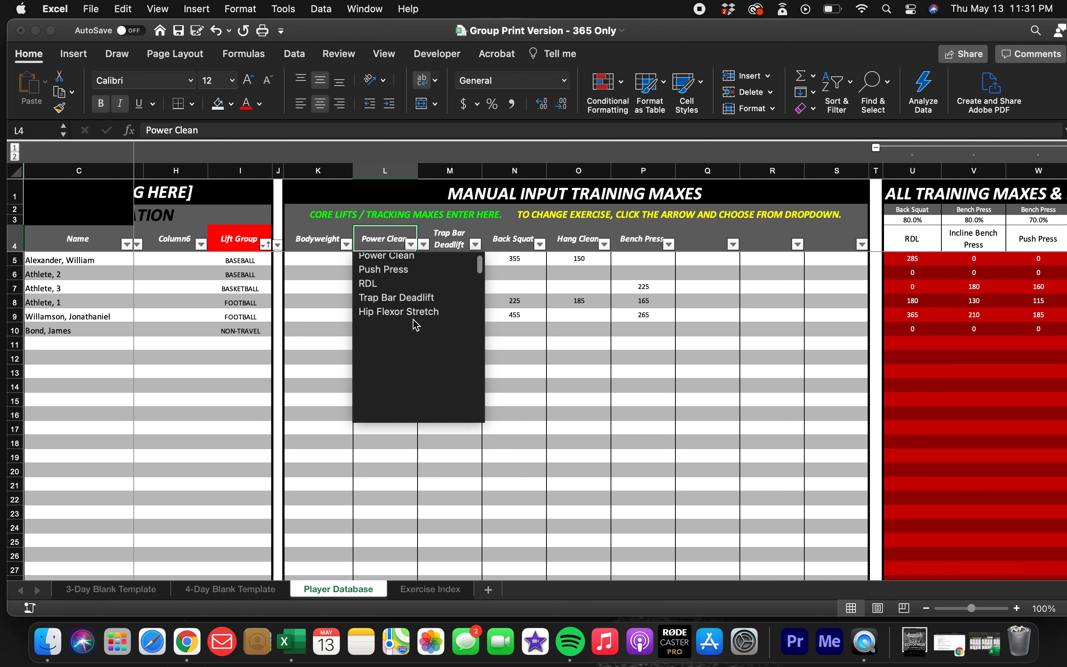
pyautogui.scroll(5, 415, 325)
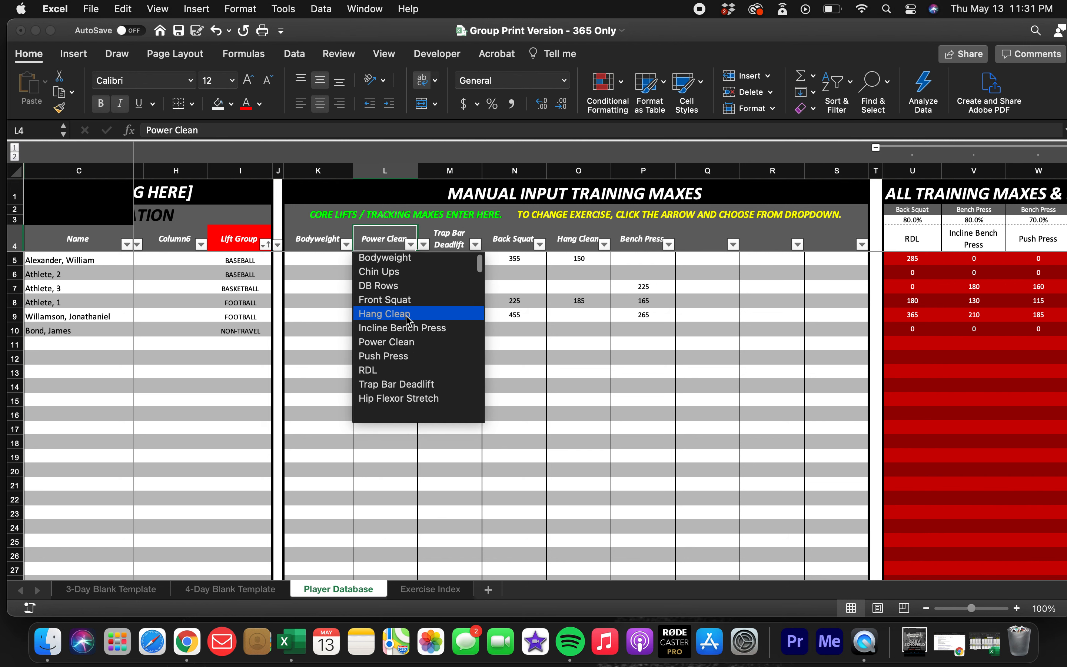
pyautogui.click(383, 240)
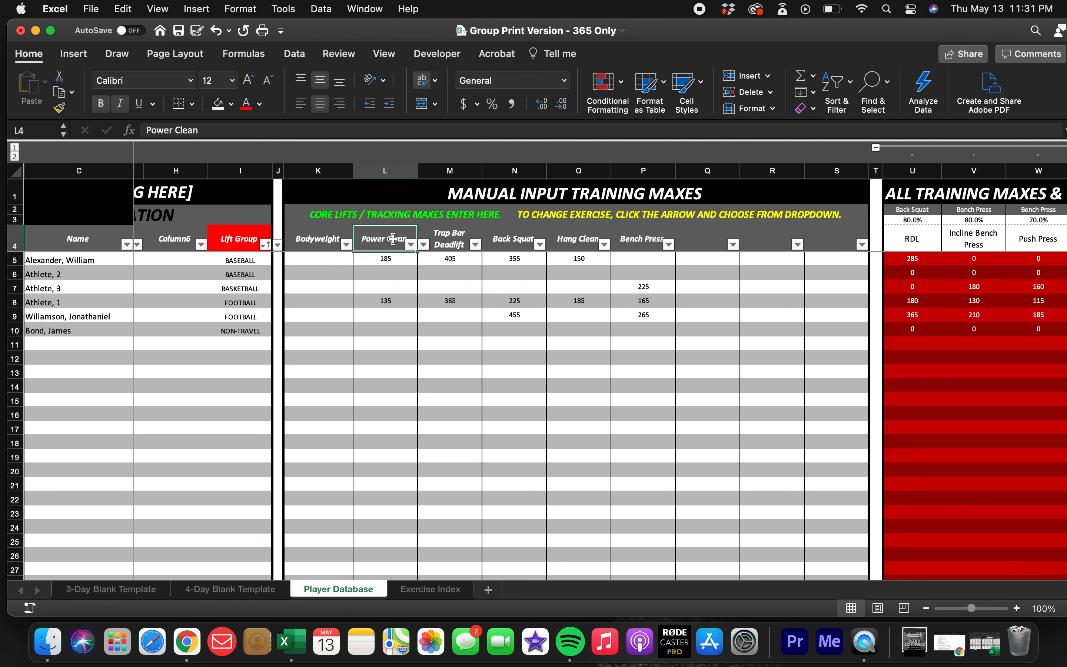
pyautogui.click(411, 245)
pyautogui.click(392, 285)
# Look over the player table's column filters and examine the sort and filter options for Lift Group.
pyautogui.hscroll(-5, 349, 296)
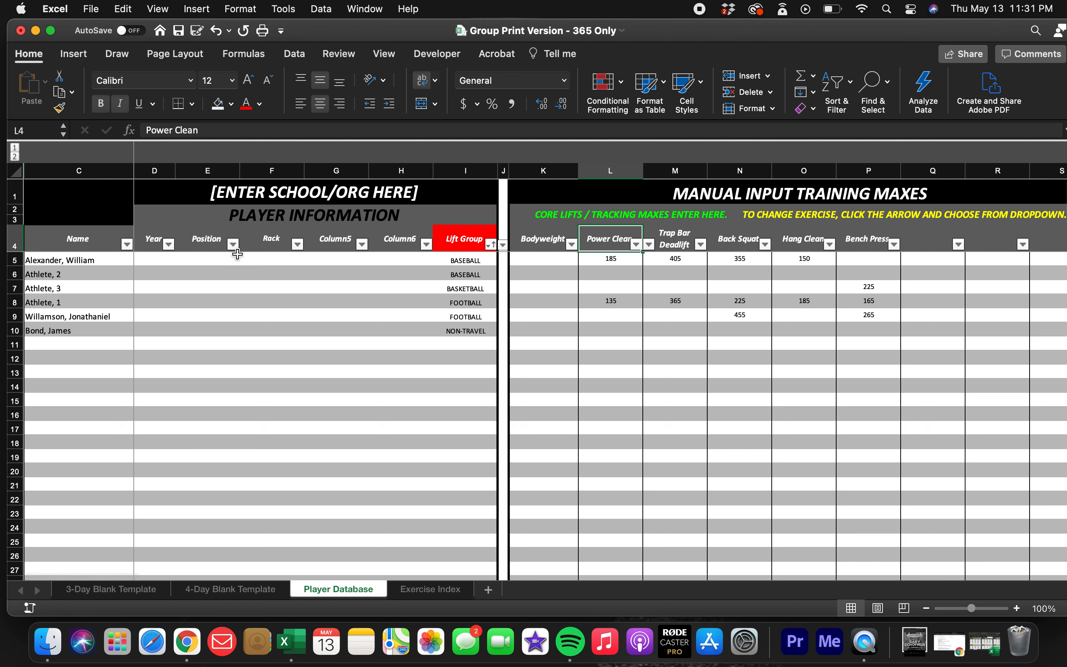
pyautogui.hscroll(3, 909, 270)
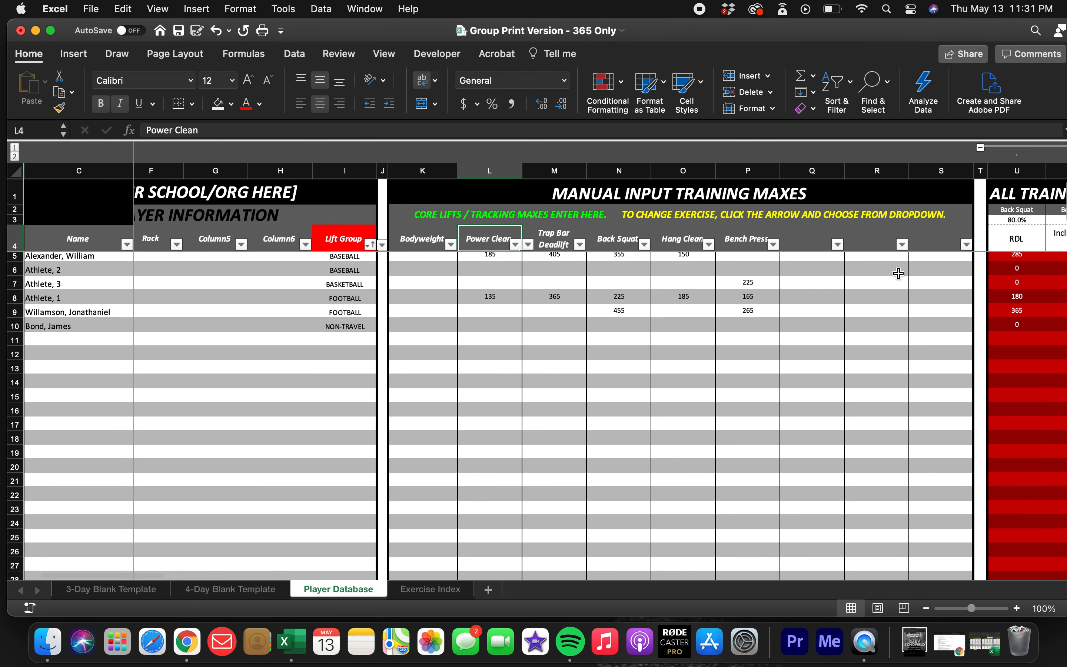
pyautogui.hscroll(-2, 451, 385)
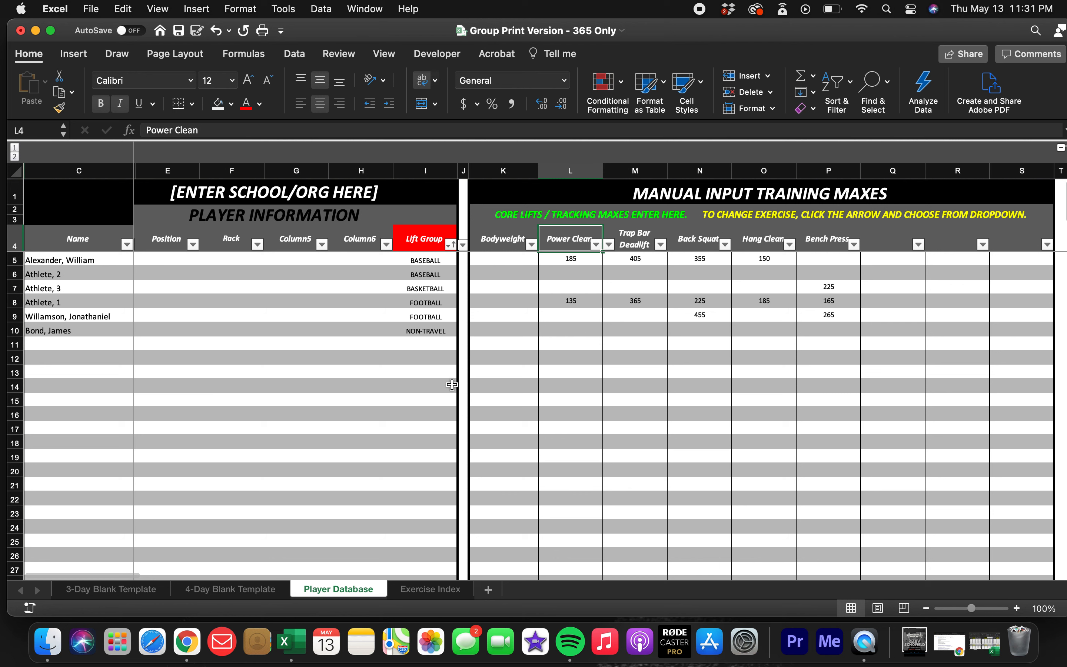
pyautogui.click(451, 244)
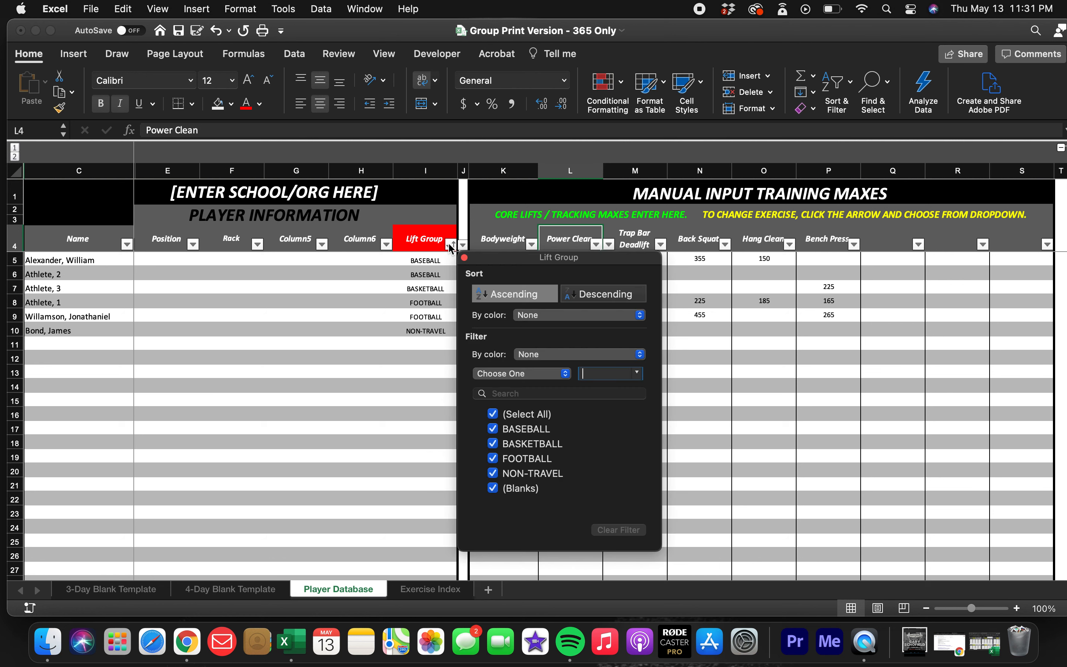
pyautogui.click(421, 363)
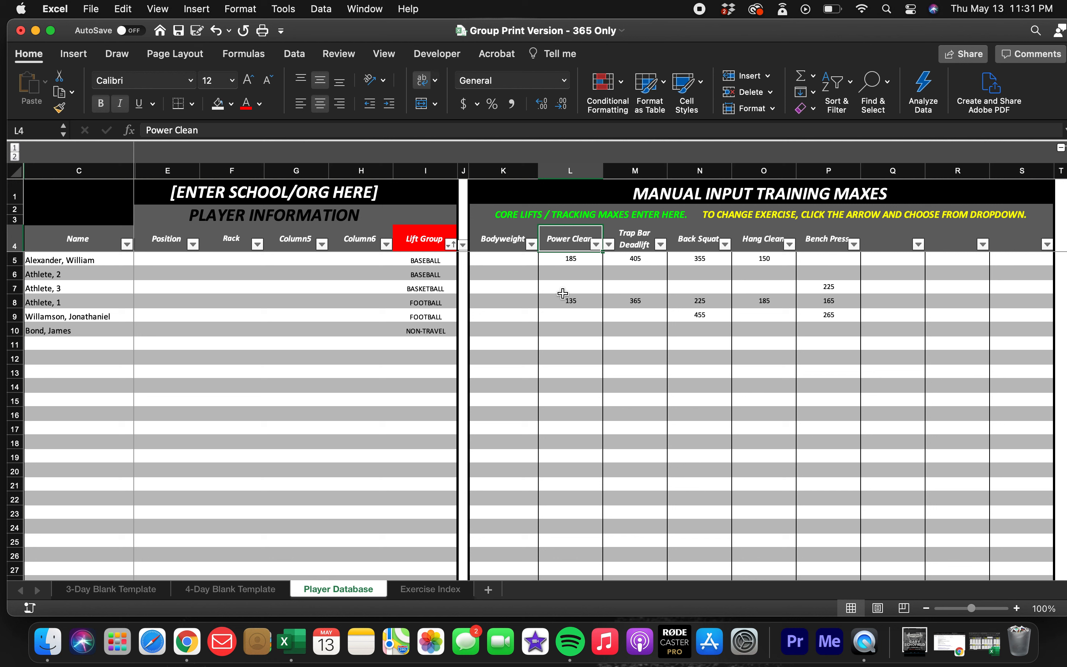
pyautogui.click(451, 247)
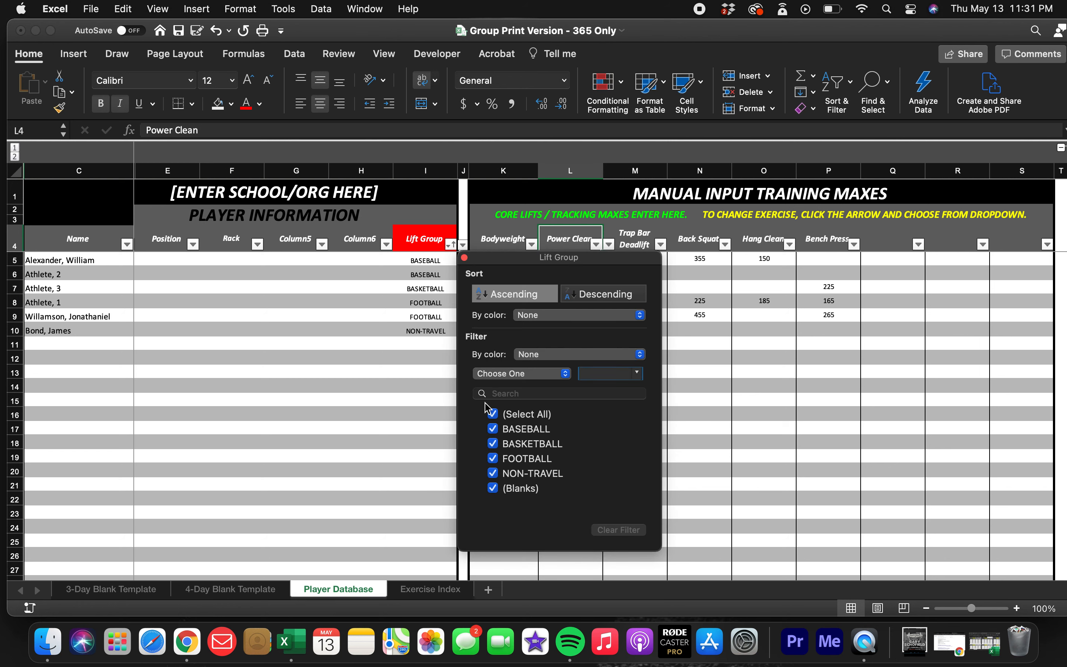
pyautogui.click(401, 388)
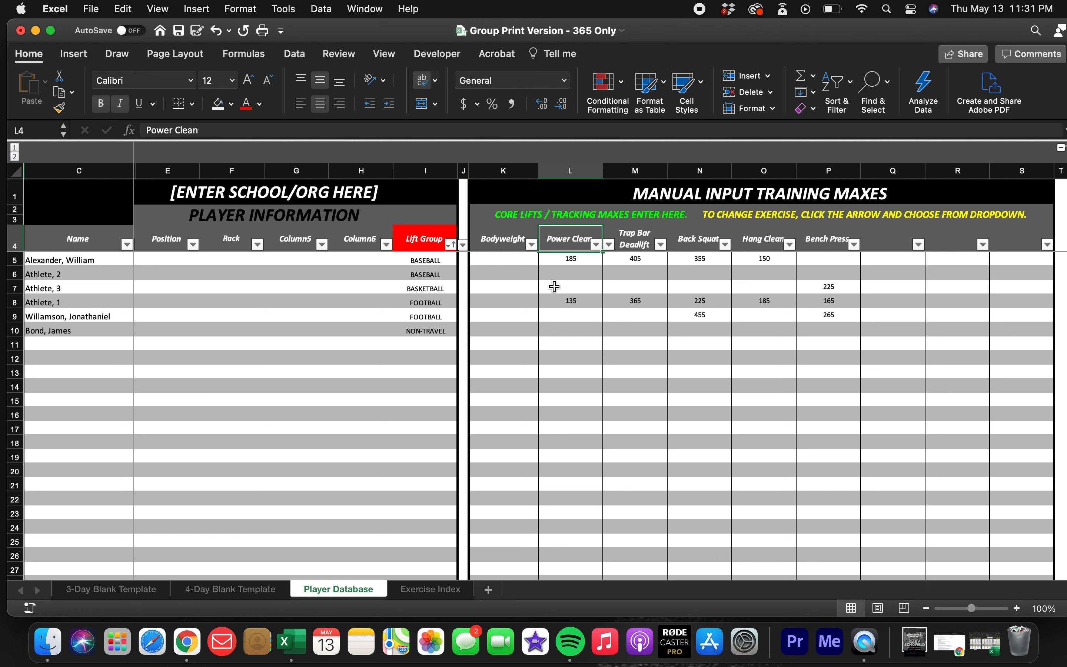
# Enter 225 as the Power Clean max for Athlete, 2.
pyautogui.click(565, 272)
pyautogui.write('225')
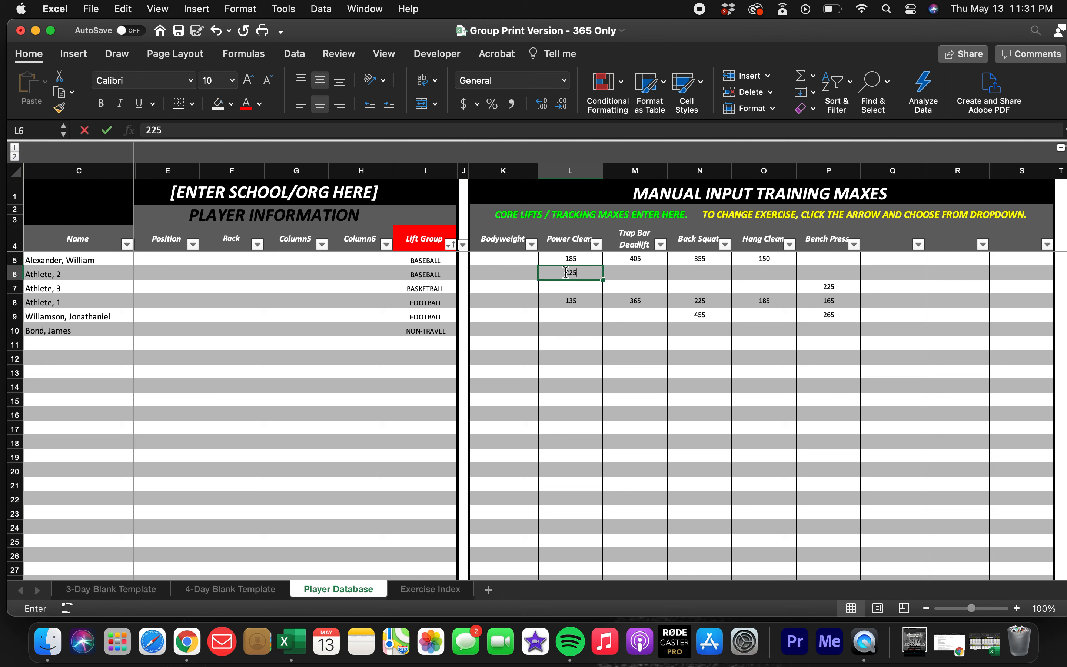
pyautogui.press('Return')
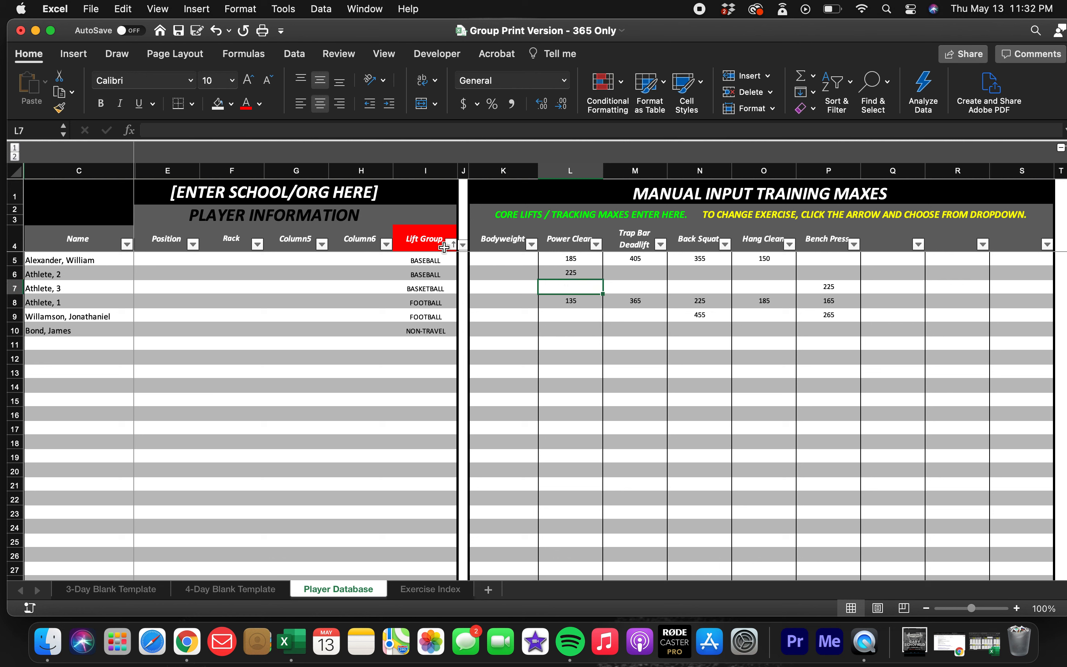
# Filter the Lift Group column to show only BASEBALL athletes.
pyautogui.click(449, 245)
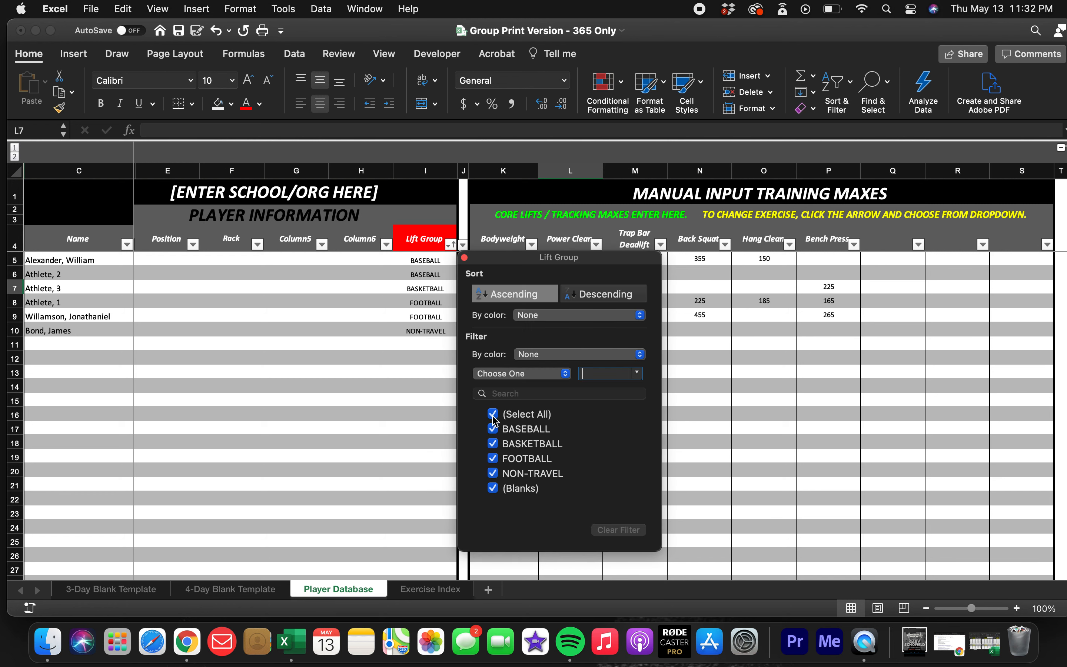
pyautogui.click(492, 415)
pyautogui.click(493, 429)
pyautogui.click(405, 364)
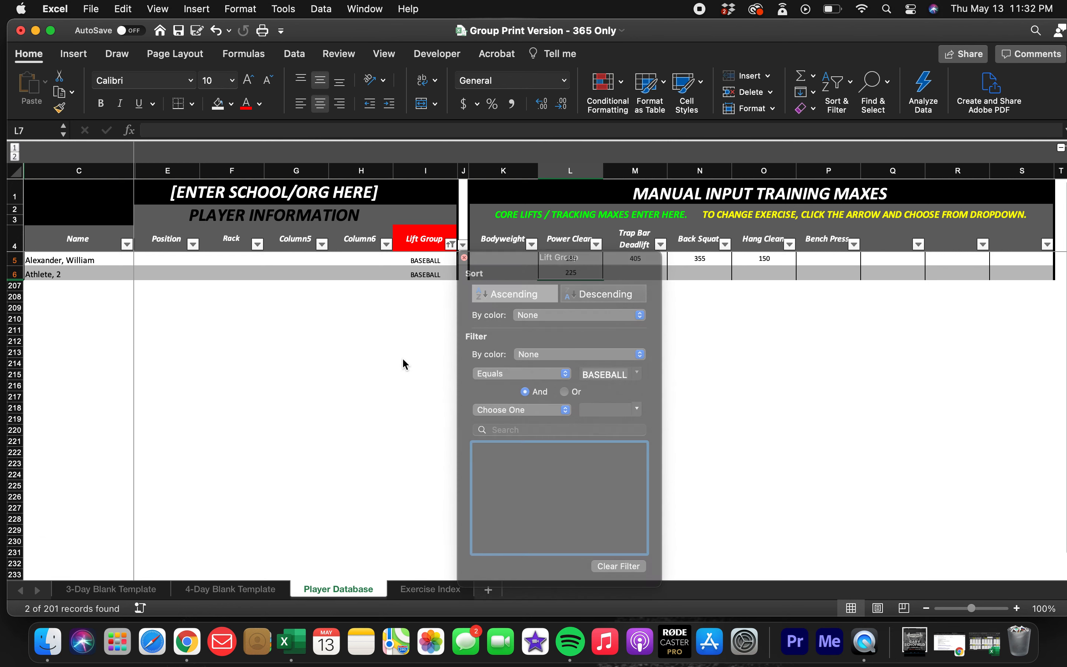
# Sort the filtered baseball athletes by Power Clean max in descending order.
pyautogui.click(597, 246)
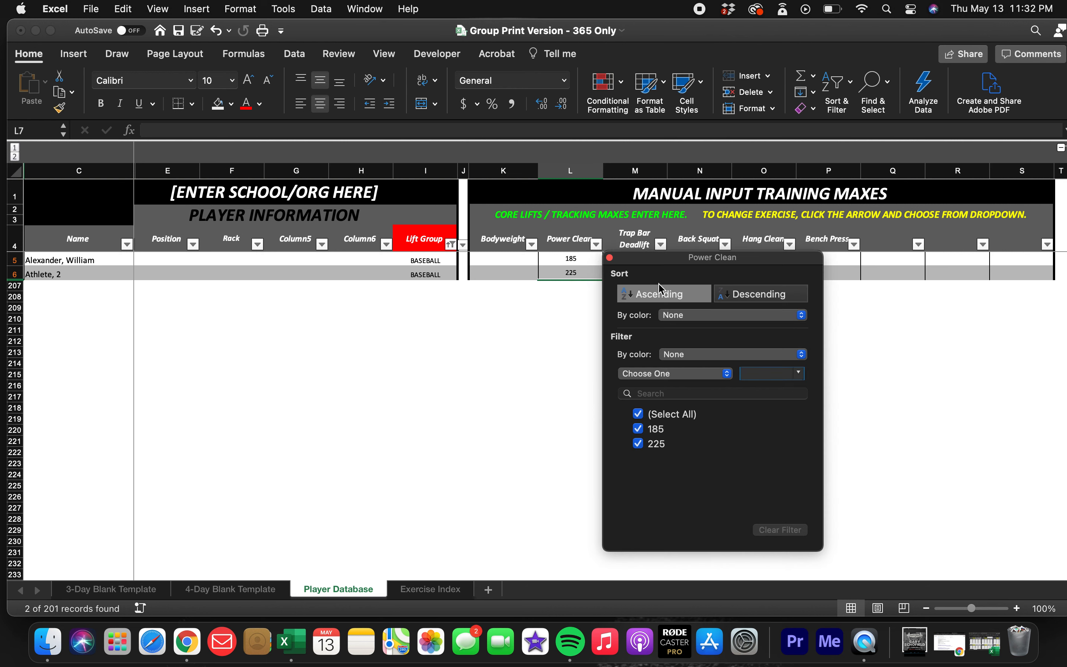
pyautogui.click(736, 299)
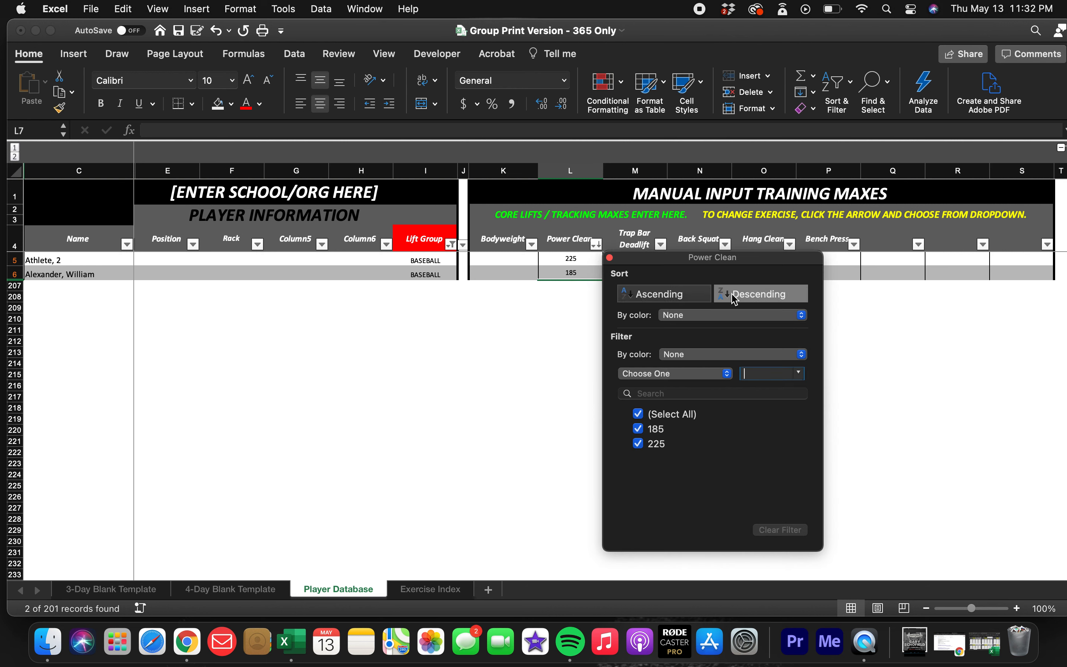
pyautogui.click(531, 343)
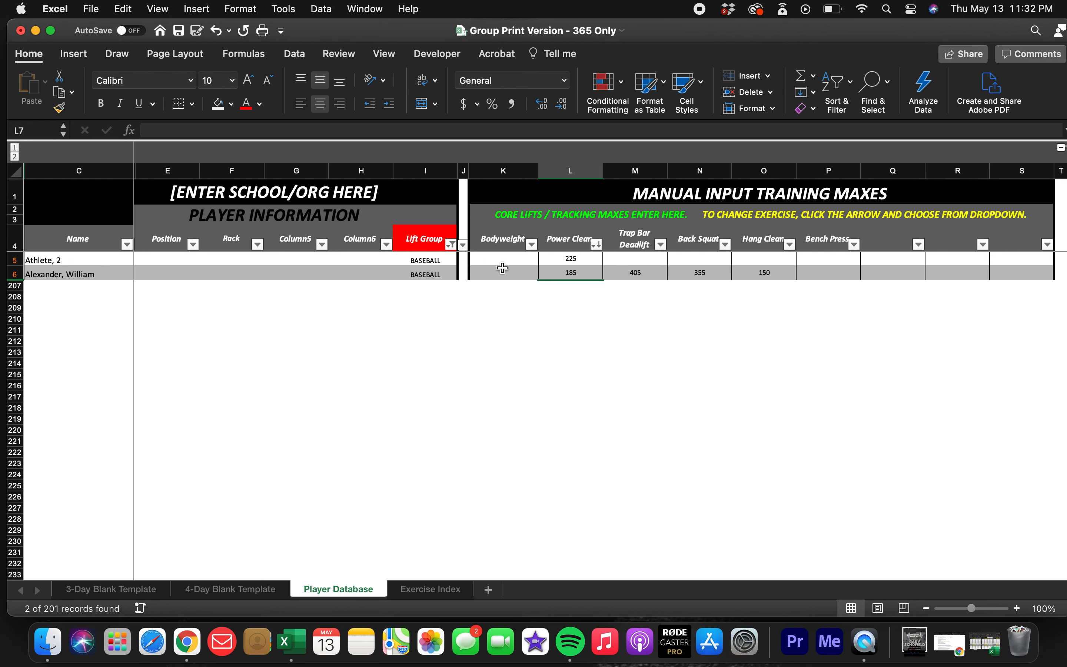
# Sort the baseball athletes by Power Clean max in ascending order instead.
pyautogui.click(597, 244)
pyautogui.click(657, 295)
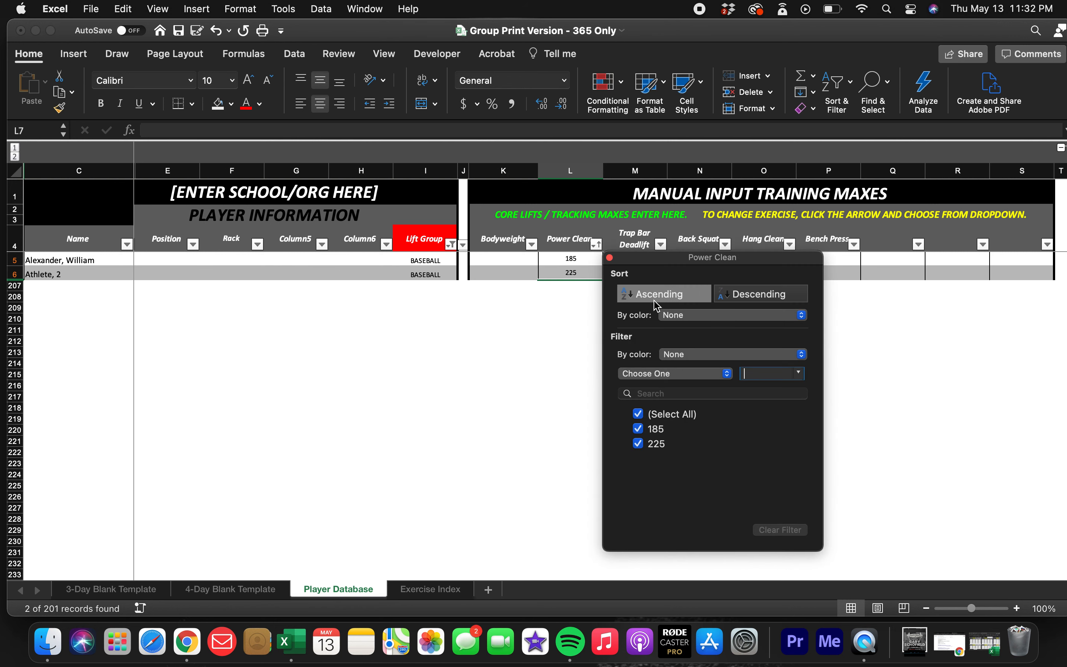
pyautogui.click(579, 313)
# Remove the BASEBALL filter by selecting all lift groups again.
pyautogui.click(451, 244)
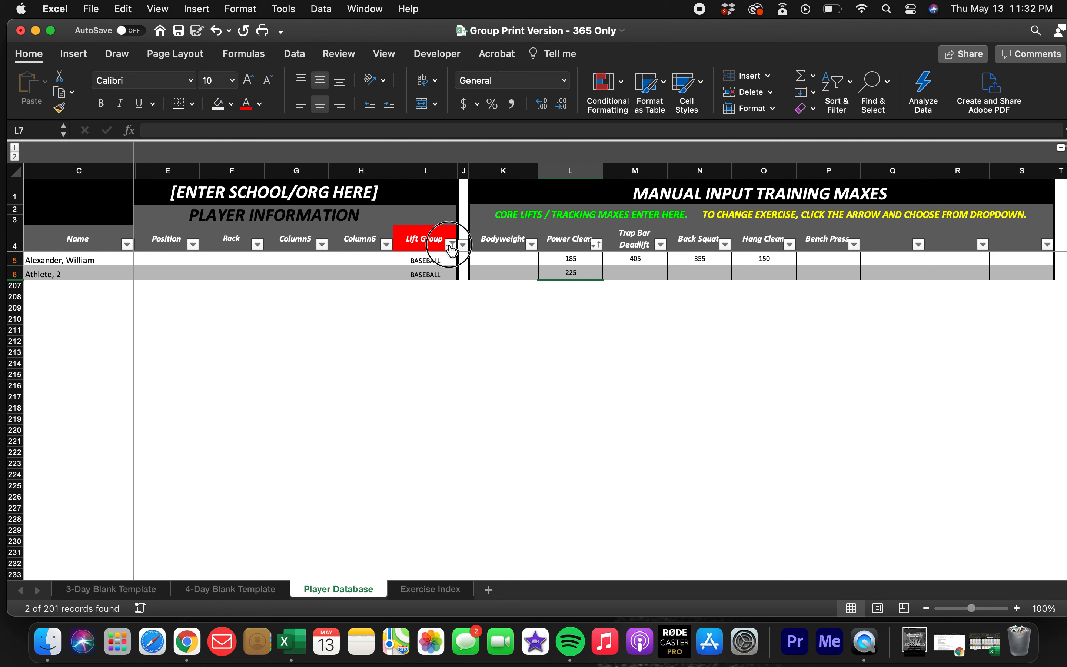
pyautogui.click(502, 450)
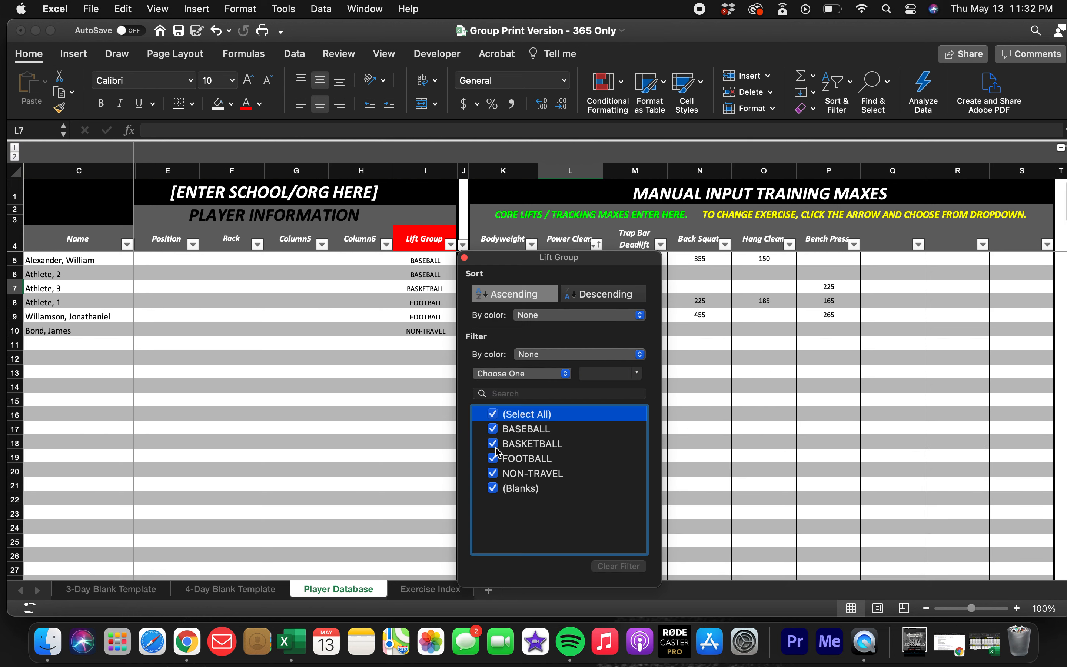
pyautogui.click(393, 389)
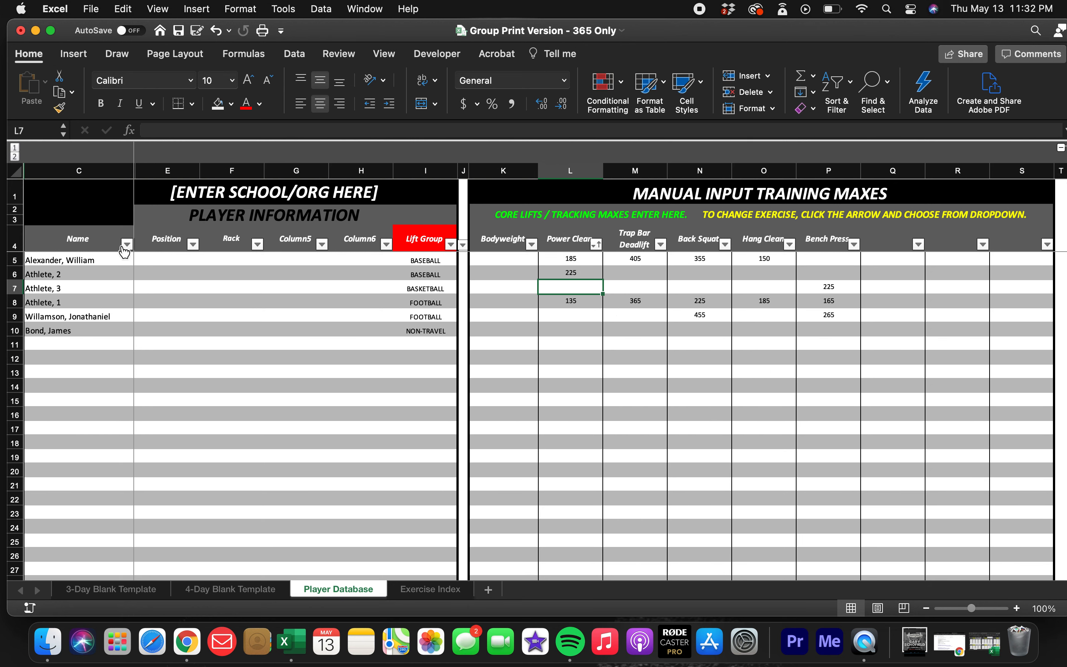
# Sort the player table by Name in ascending order.
pyautogui.click(127, 245)
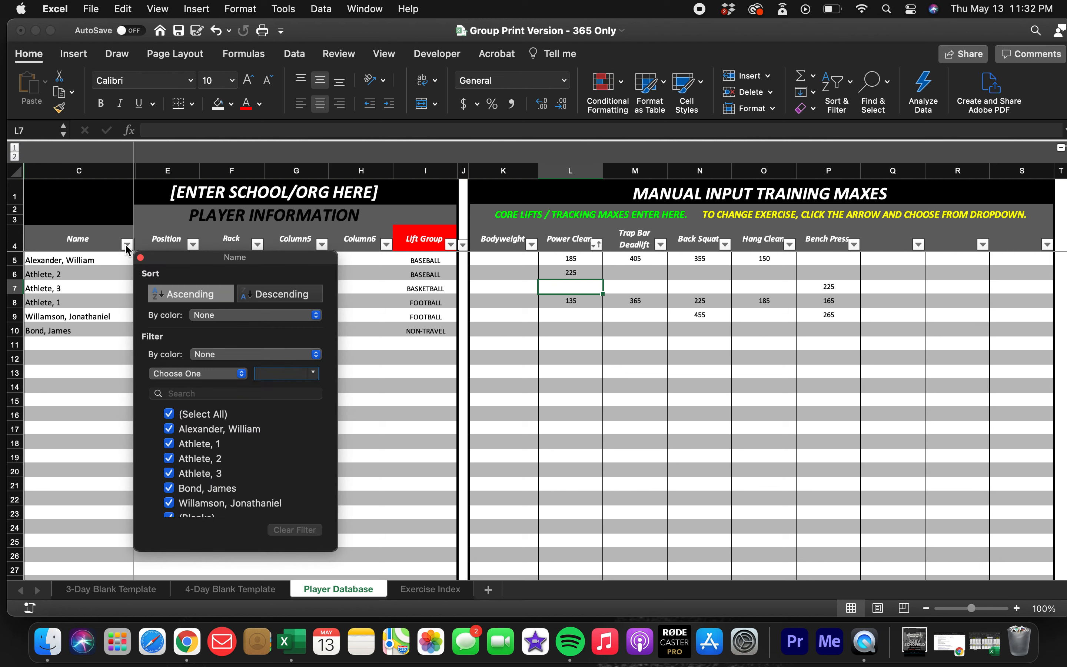
pyautogui.click(173, 298)
pyautogui.click(104, 352)
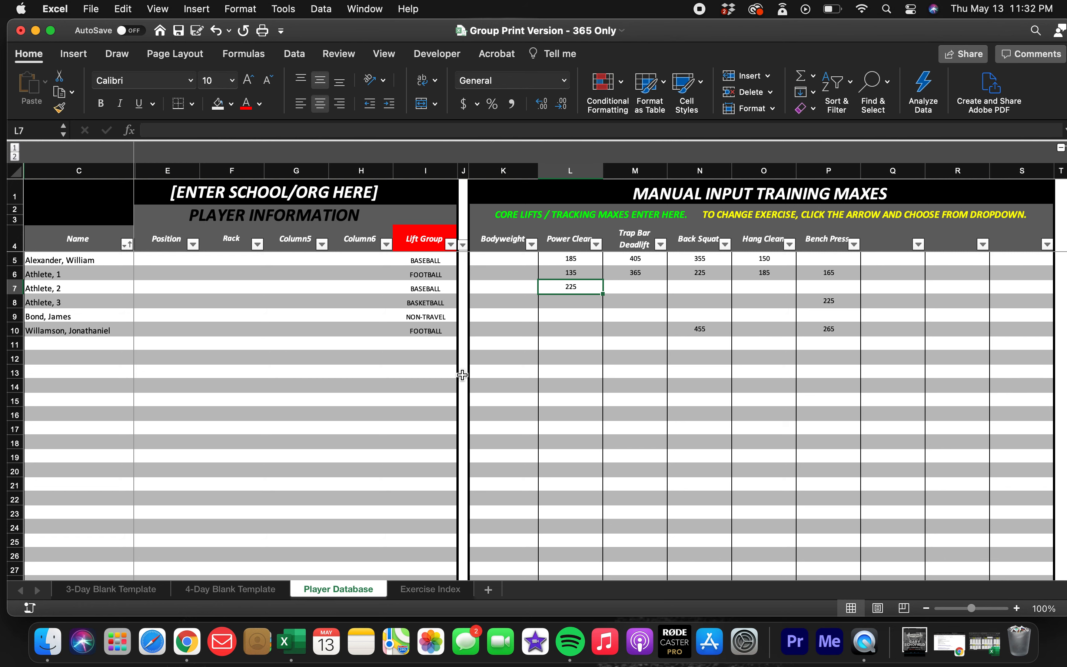
# Examine the manually entered training maxes and their Bodyweight and Power Clean column headings.
pyautogui.click(580, 358)
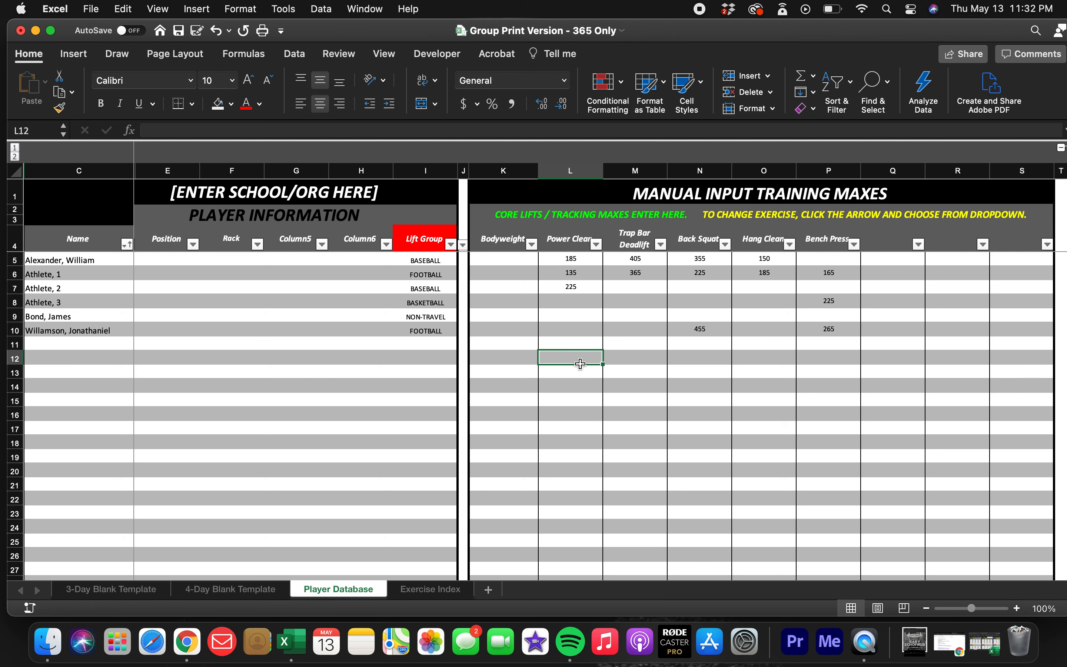
pyautogui.click(587, 288)
pyautogui.hscroll(1, 591, 296)
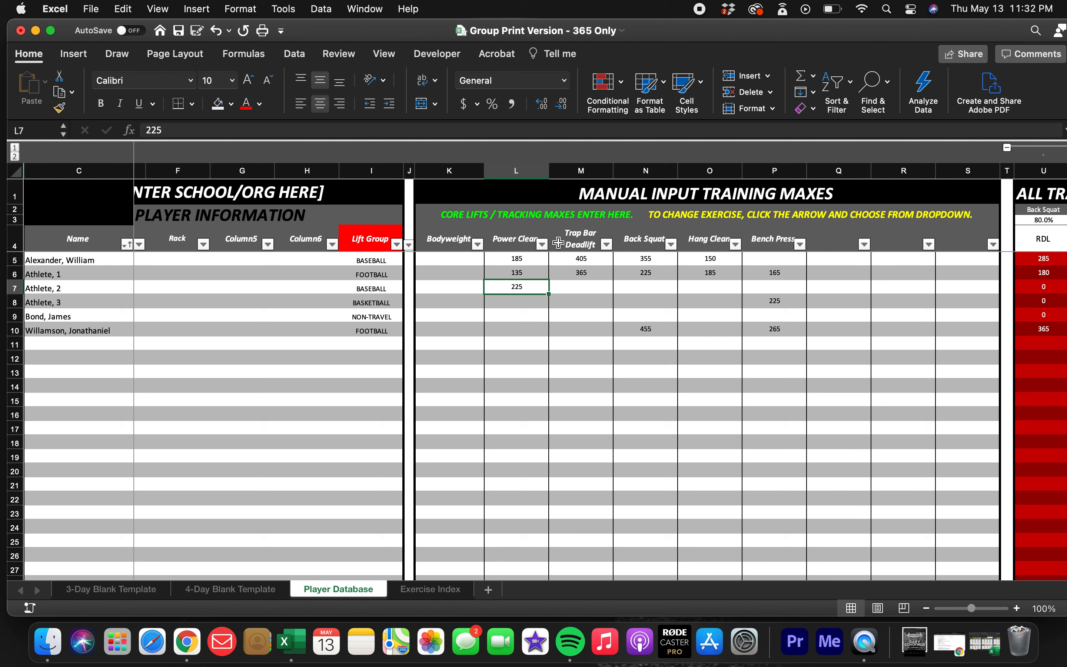
pyautogui.click(448, 242)
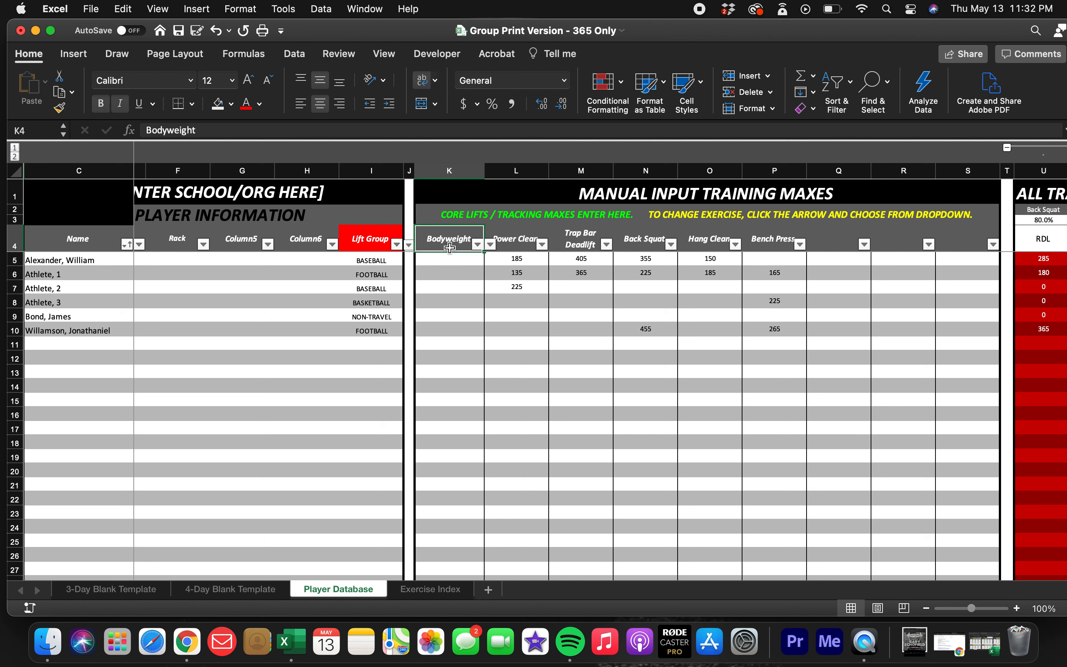
pyautogui.click(448, 264)
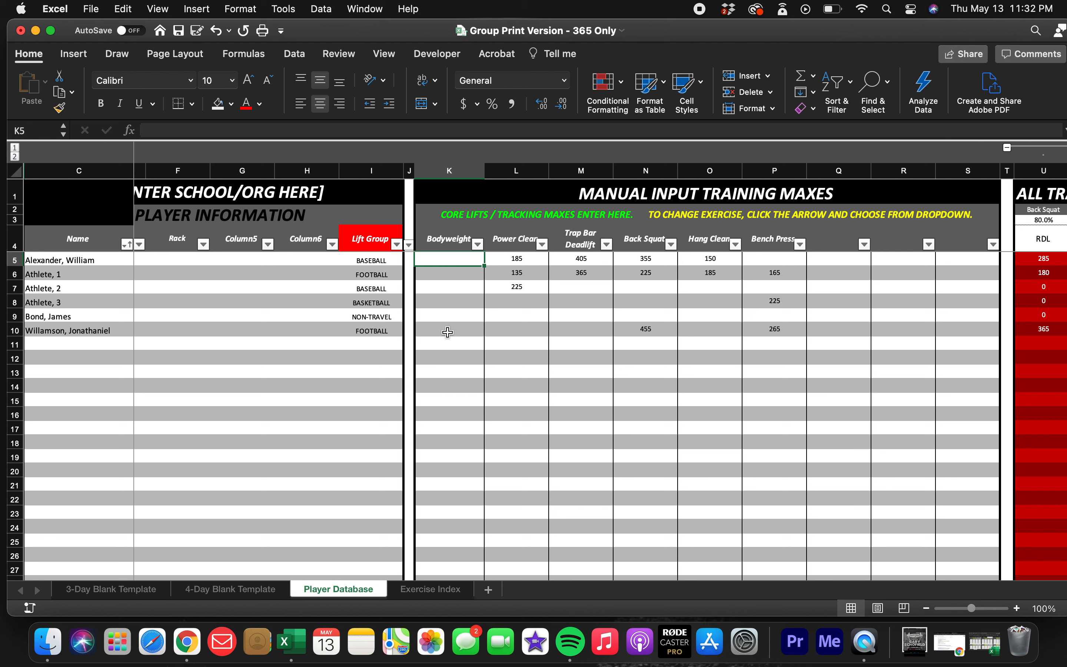
pyautogui.hscroll(-2, 461, 291)
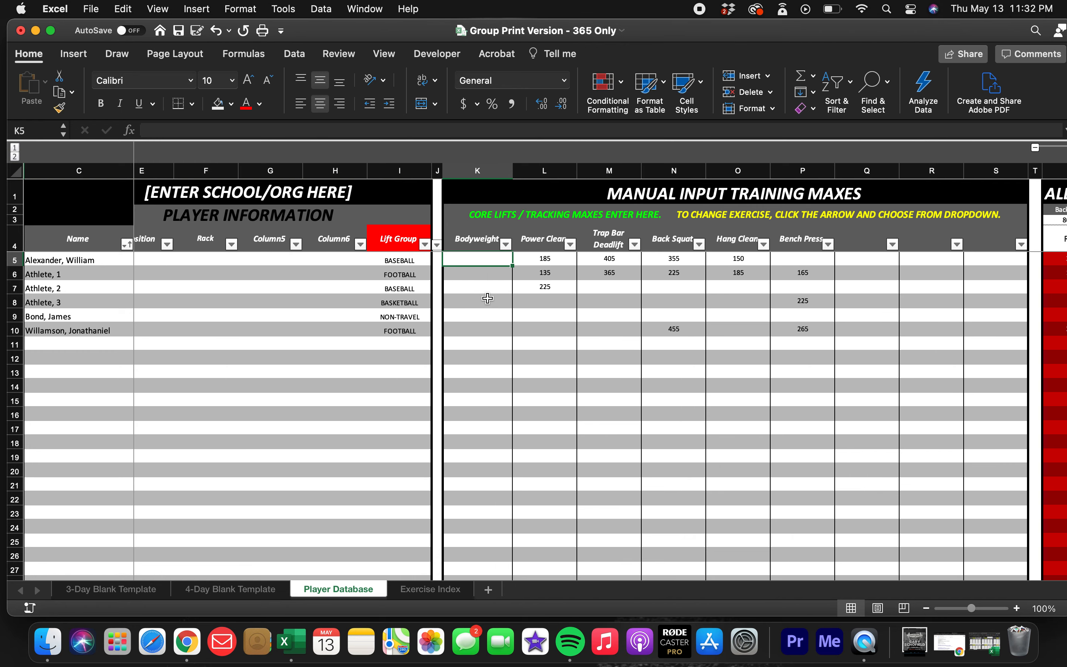
pyautogui.click(476, 237)
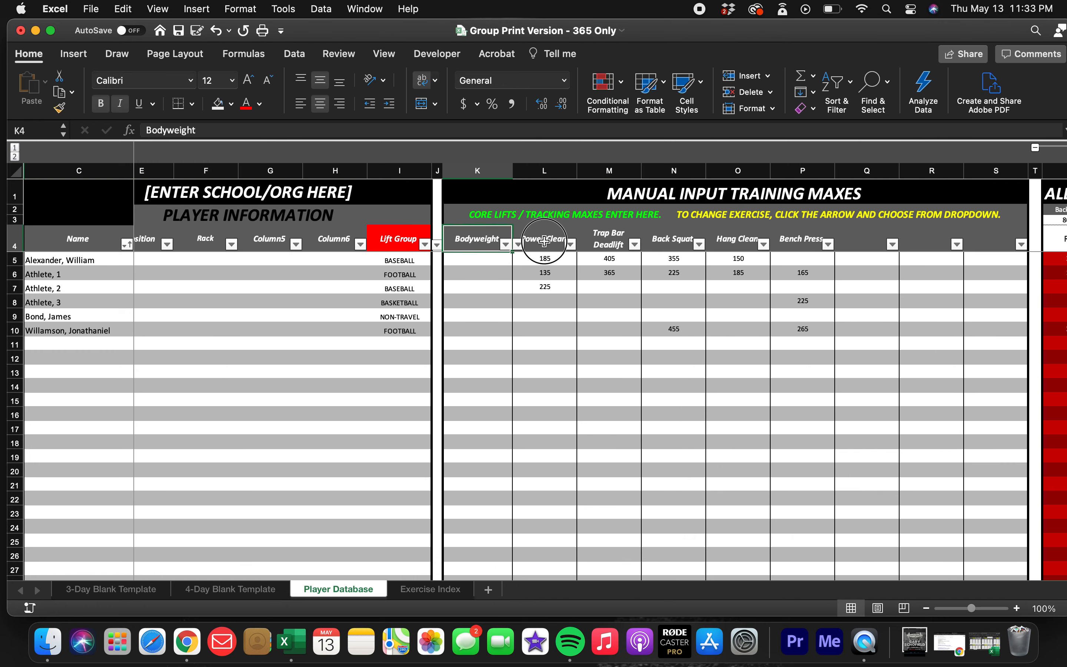
pyautogui.click(541, 241)
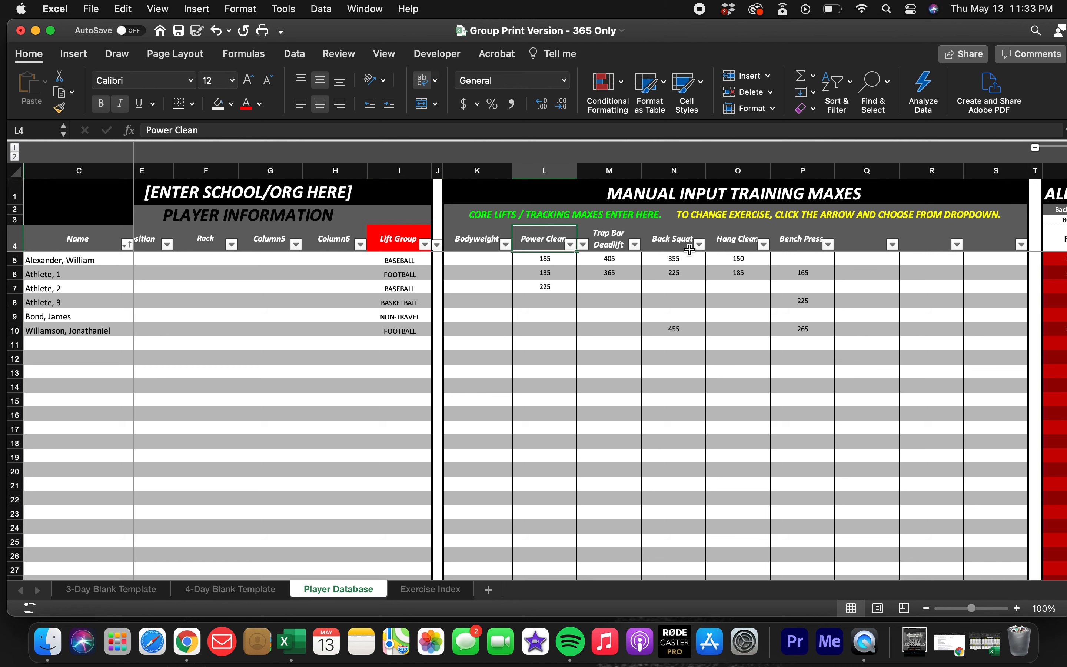
# Examine the auto-calculated training maxes and derivatives, including the cell formulas and the Incline Bench Press heading.
pyautogui.hscroll(4, 670, 269)
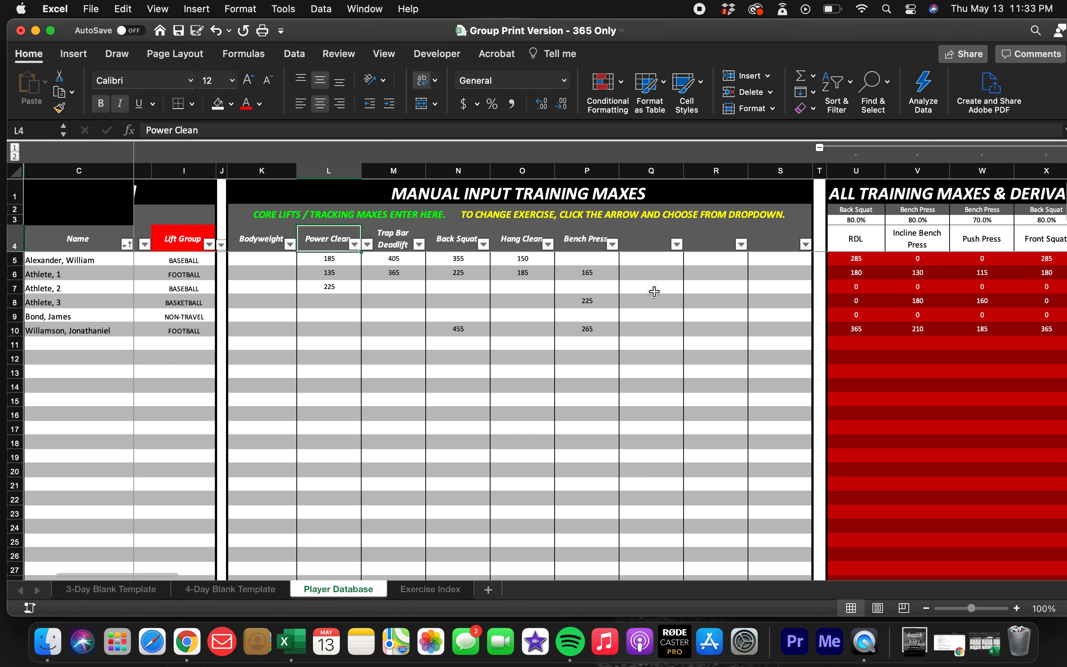
pyautogui.hscroll(7, 654, 291)
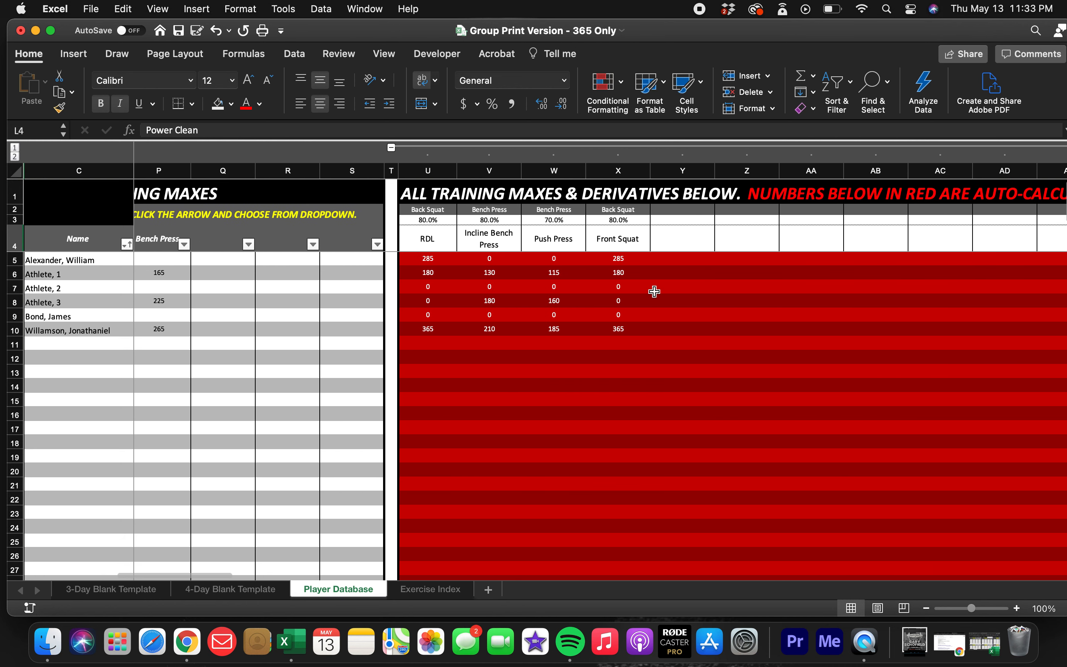
pyautogui.hscroll(1, 654, 291)
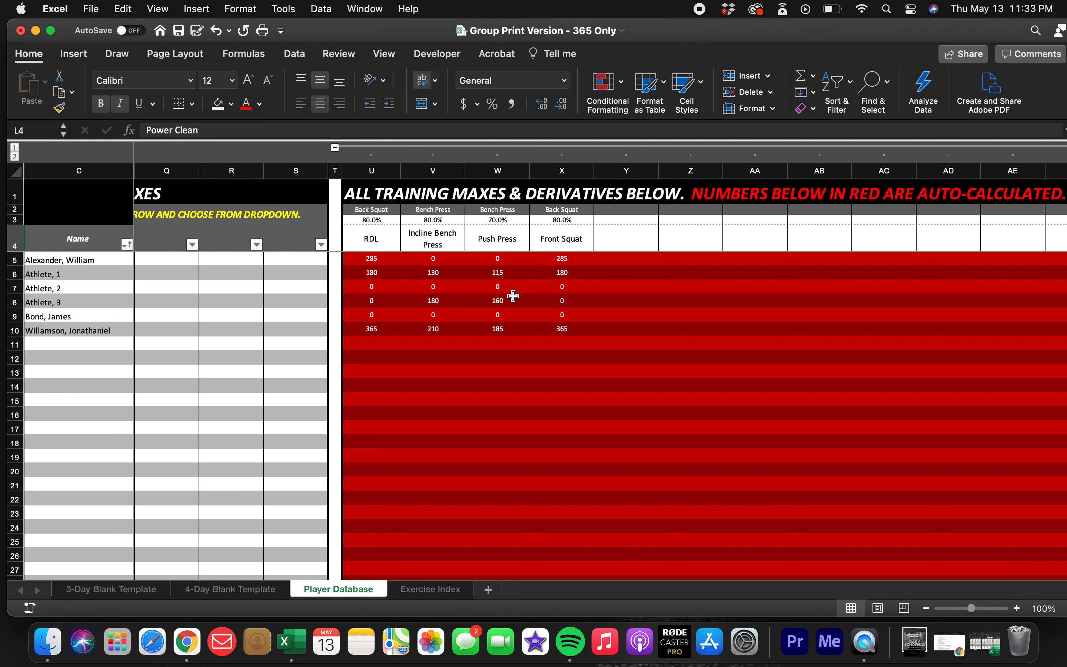
pyautogui.click(631, 315)
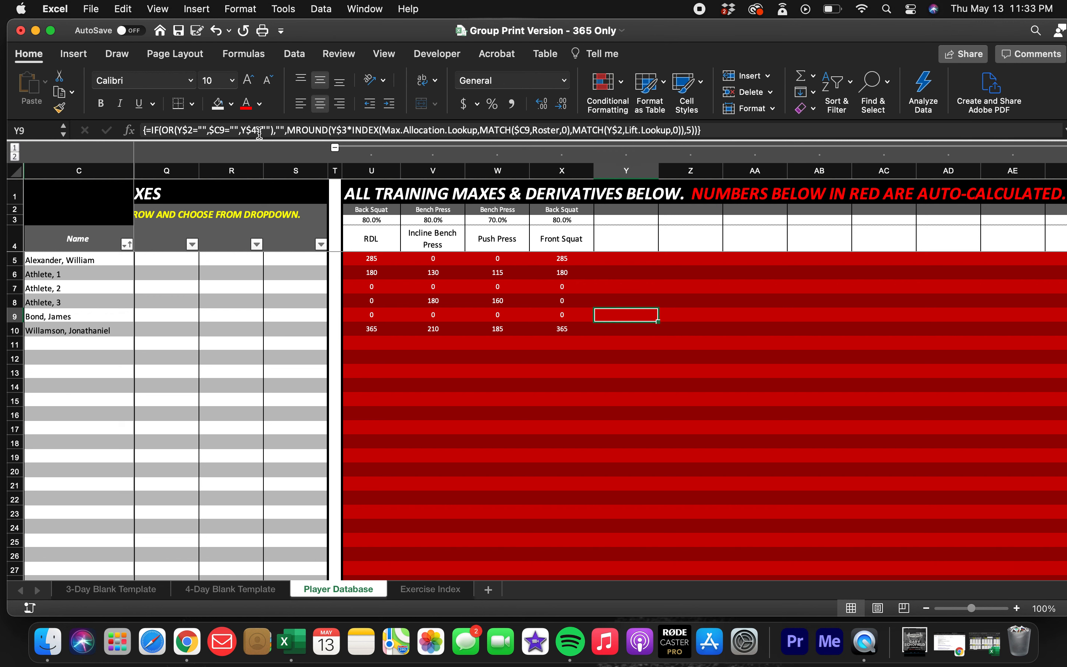
pyautogui.click(731, 355)
pyautogui.hscroll(15, 781, 361)
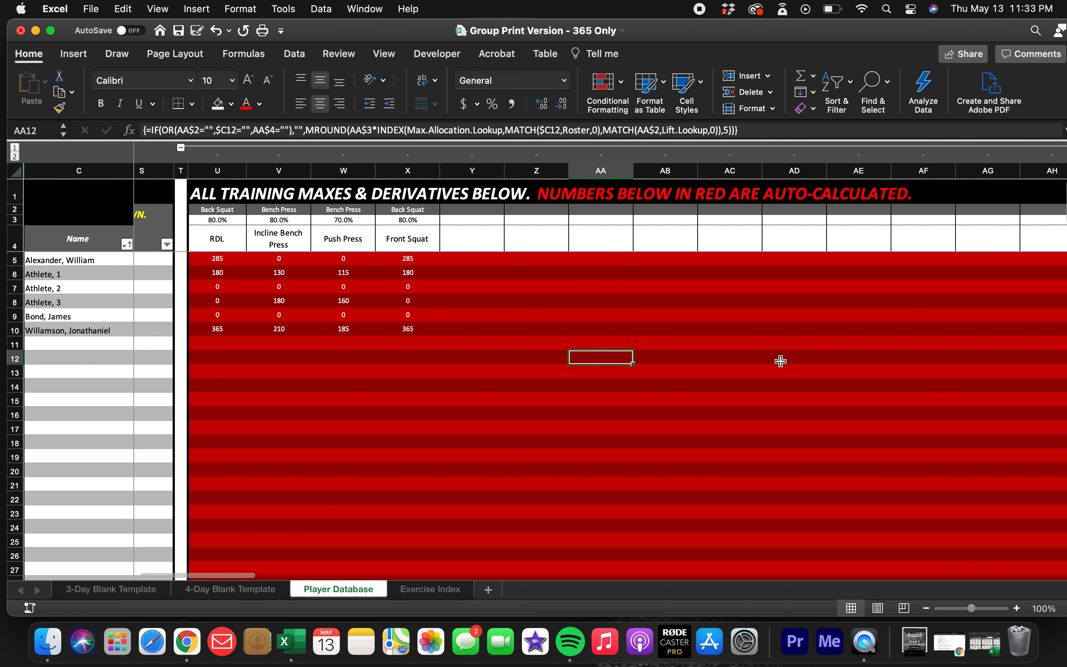
pyautogui.hscroll(-20, 781, 361)
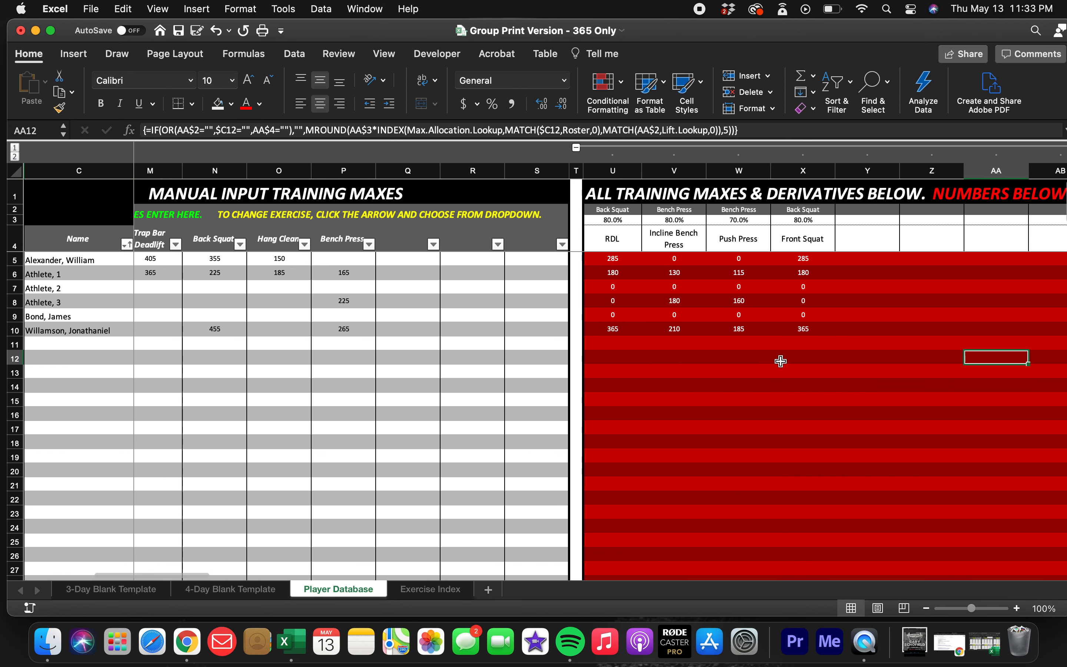
pyautogui.click(766, 274)
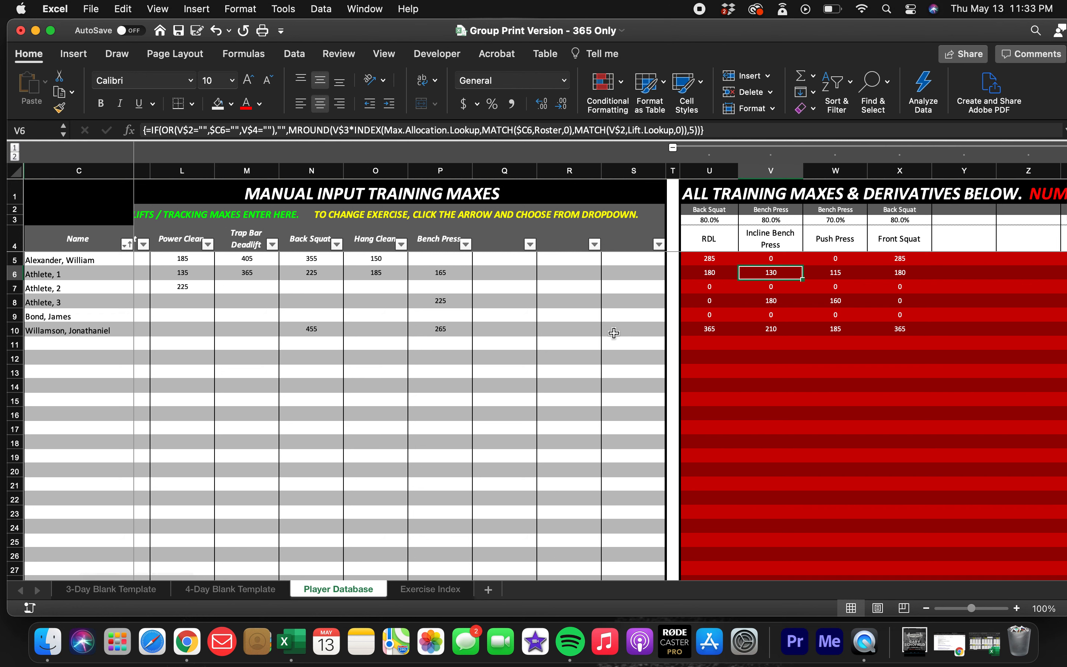
pyautogui.click(765, 244)
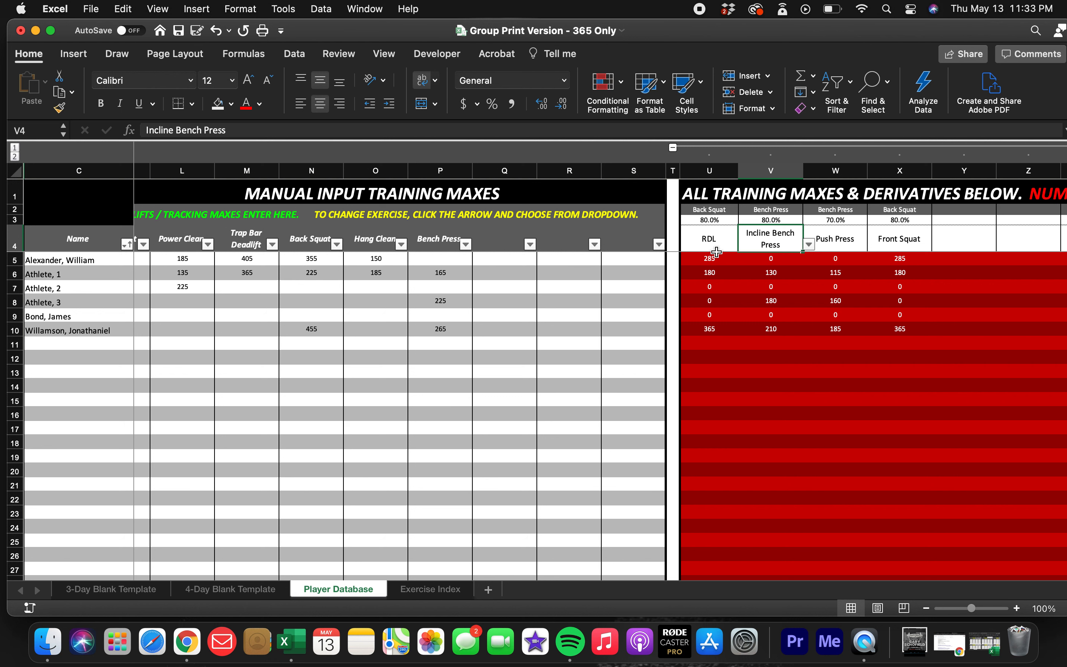
# Clear the RDL exercise name, its percentage and its base lift from the first derivative column.
pyautogui.click(708, 241)
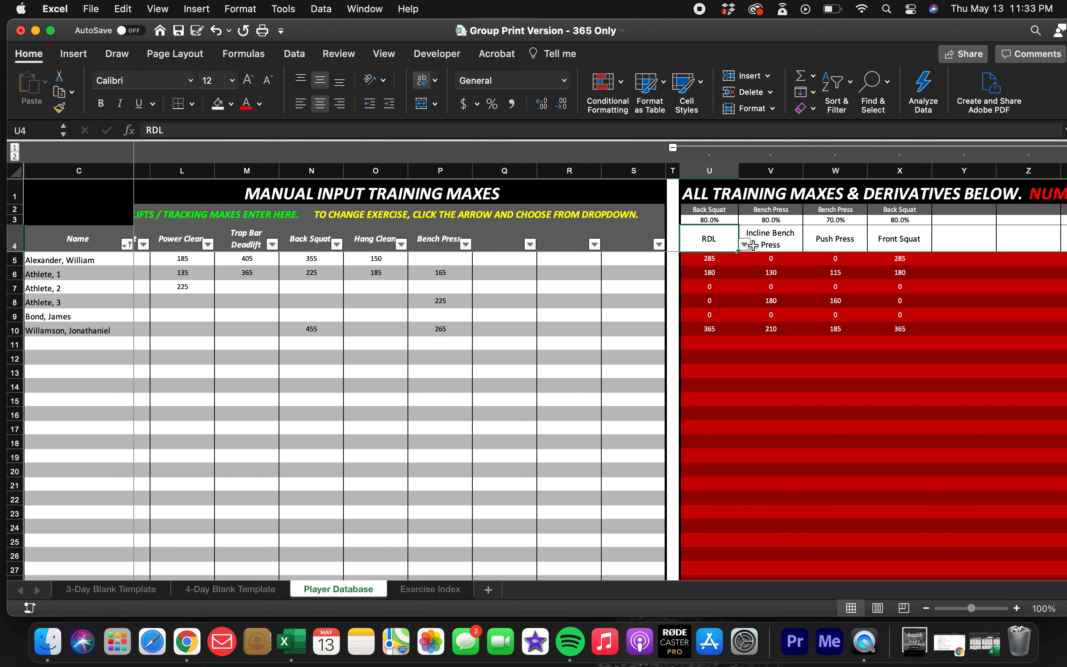
pyautogui.press('Delete')
pyautogui.click(715, 222)
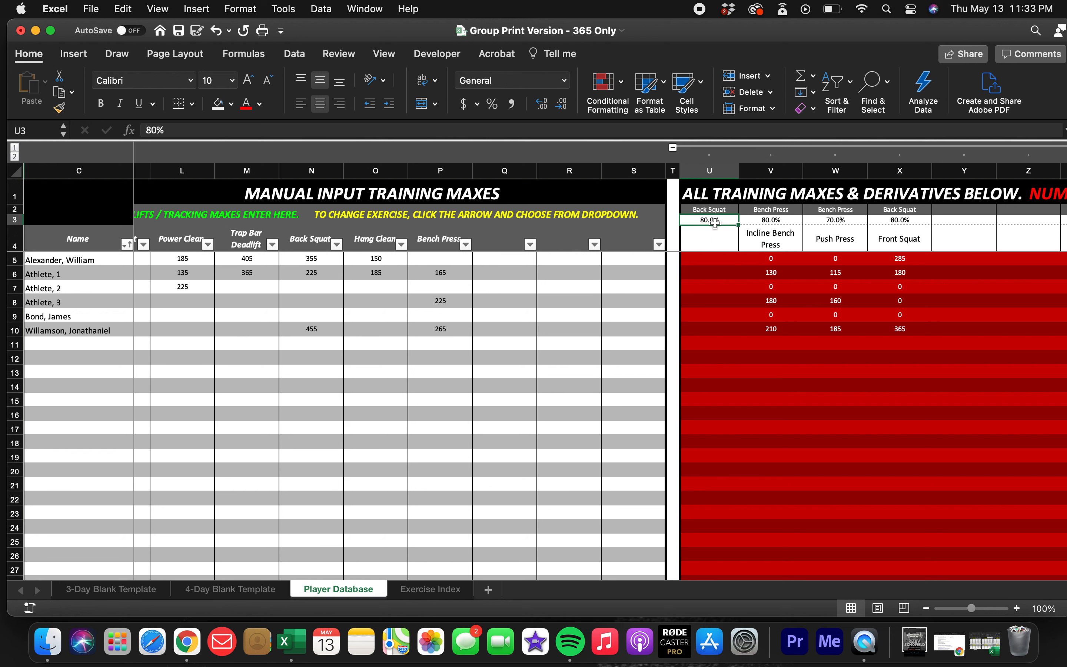
pyautogui.press('Delete')
pyautogui.click(708, 210)
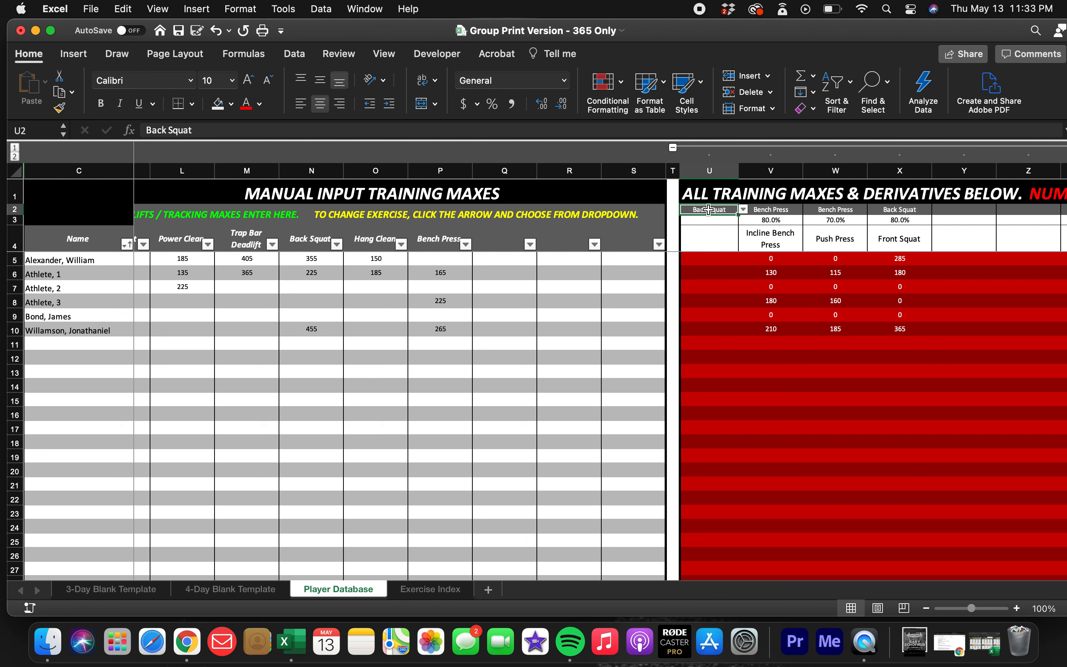
pyautogui.press('Delete')
# Choose RDL as the exercise for the first derivative column, in cell U4.
pyautogui.click(709, 234)
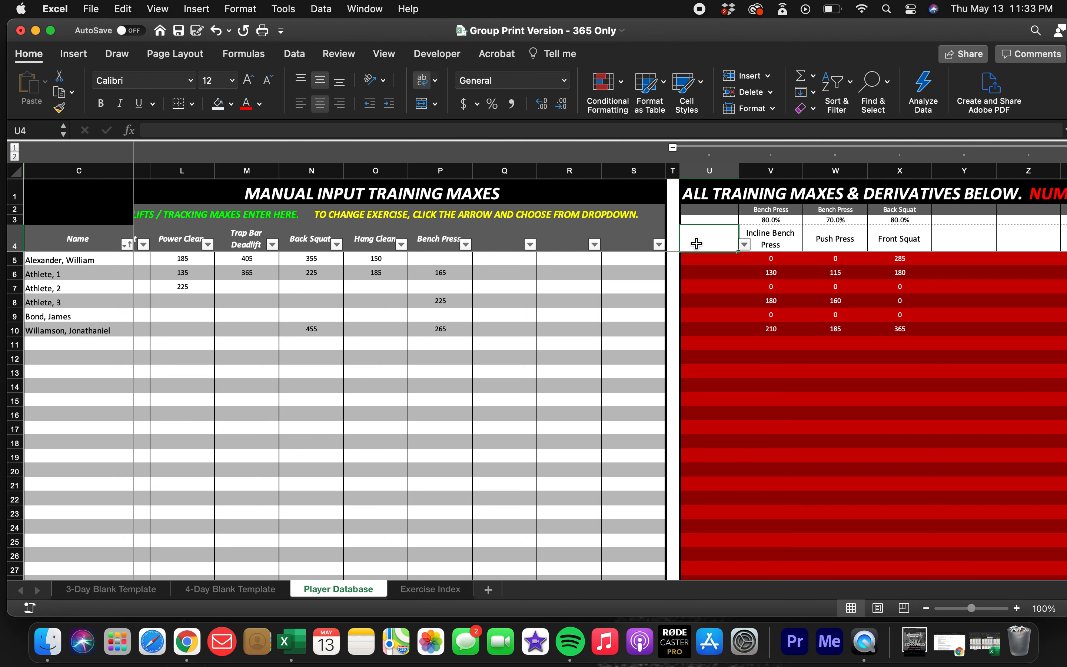
pyautogui.click(747, 246)
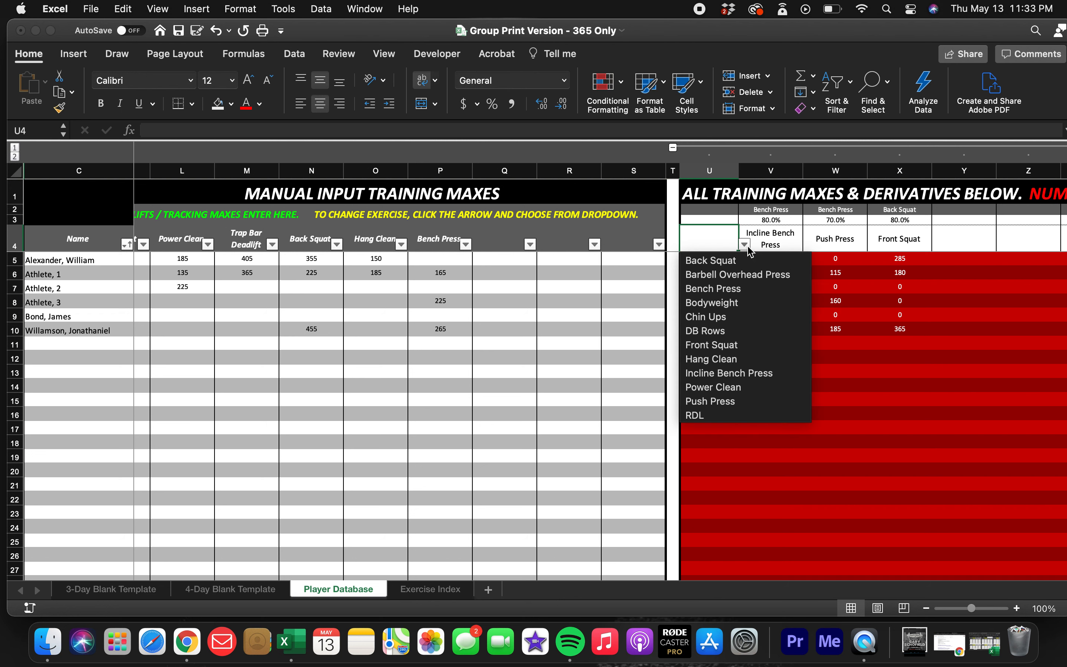
pyautogui.click(704, 417)
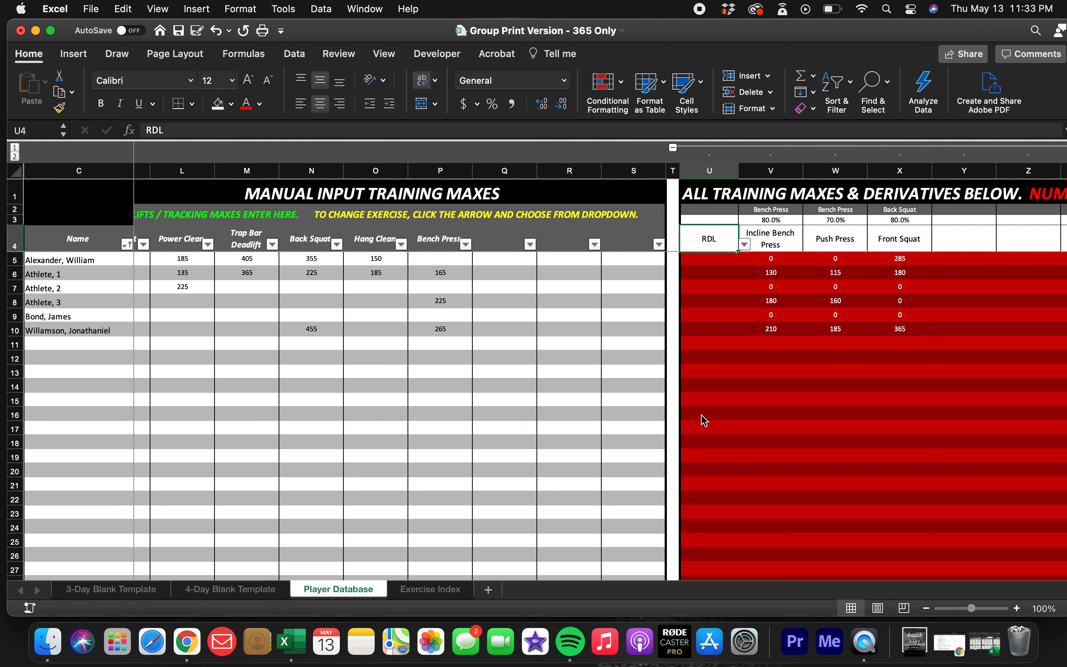
pyautogui.click(713, 255)
pyautogui.click(708, 241)
# Set the RDL derivative percentage in cell U3 to 80%.
pyautogui.click(714, 220)
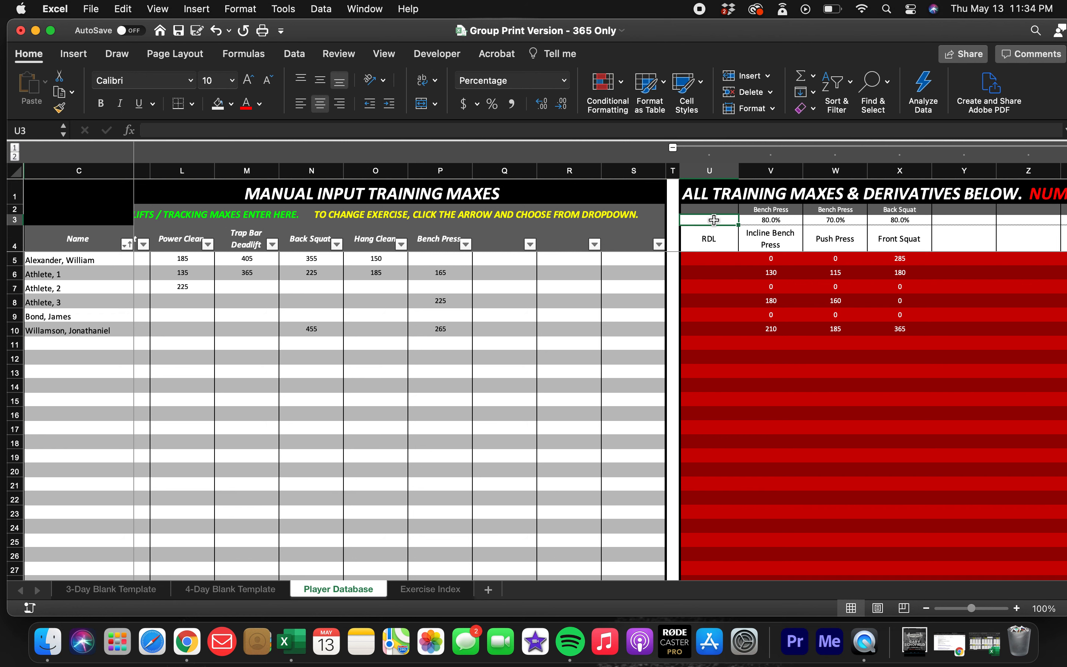
pyautogui.write('80')
pyautogui.press('Return')
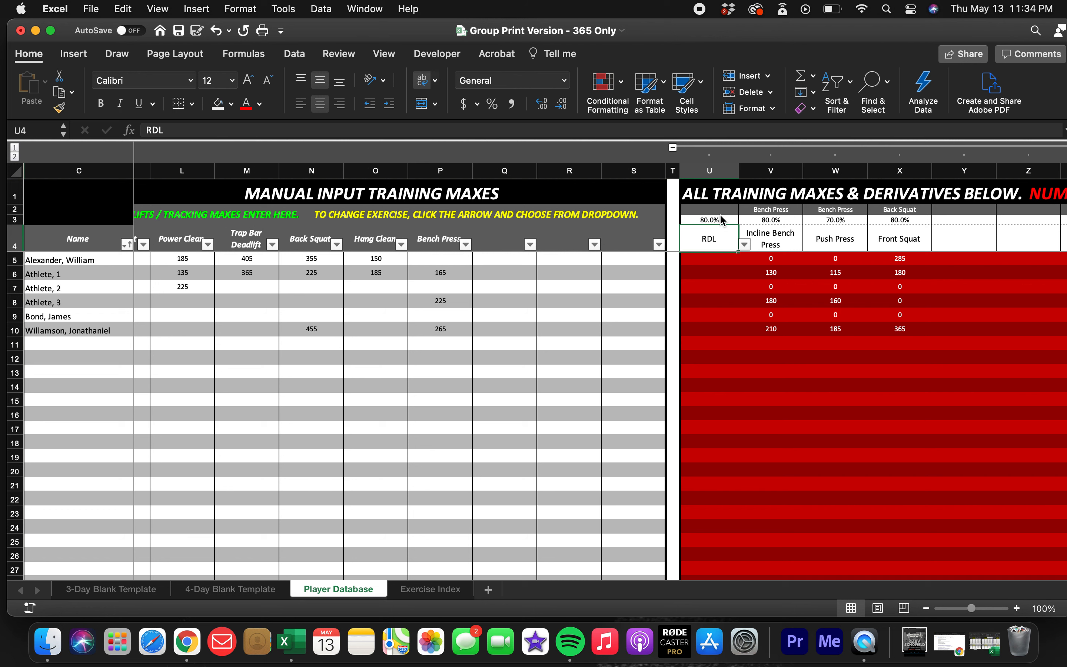
# Choose Back Squat as the base lift for the RDL derivative in cell U2.
pyautogui.click(730, 210)
pyautogui.click(744, 209)
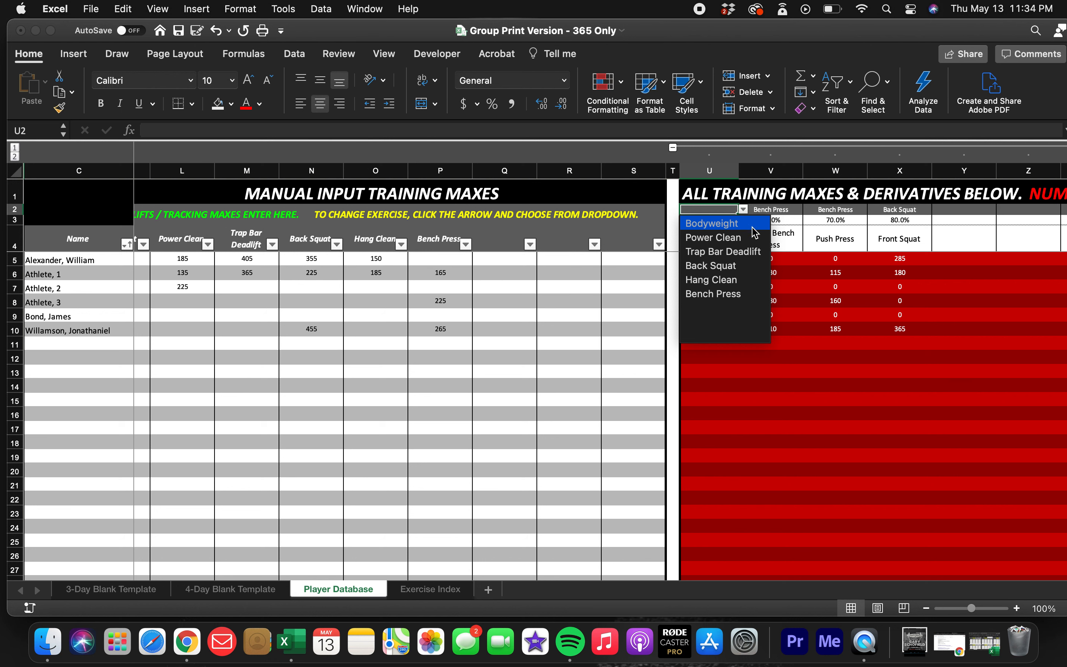
pyautogui.click(739, 266)
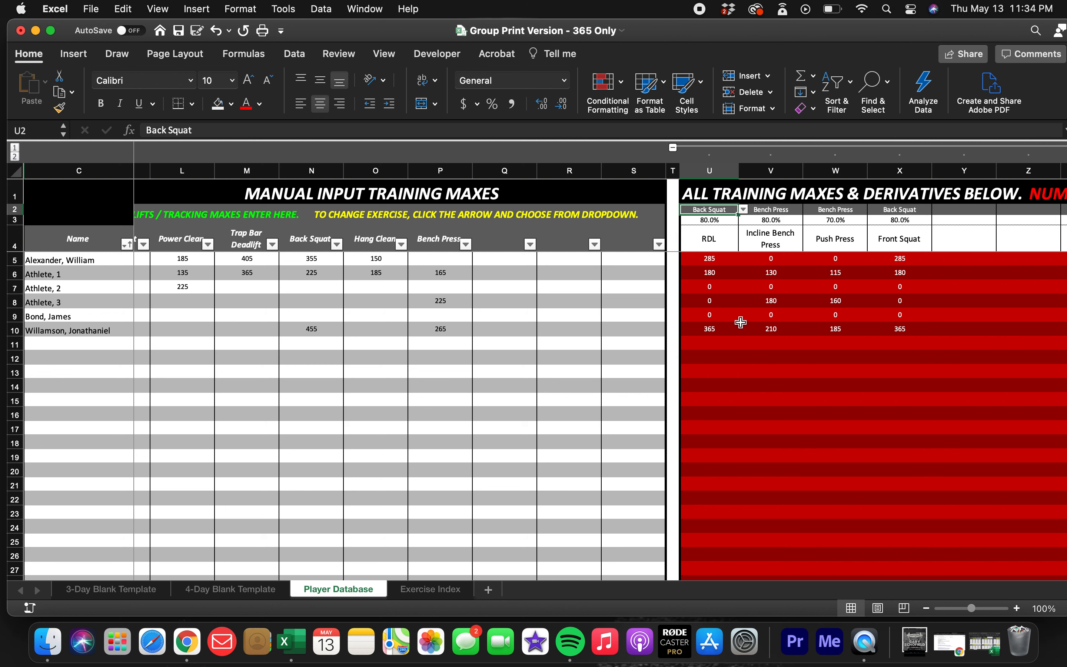
pyautogui.click(711, 237)
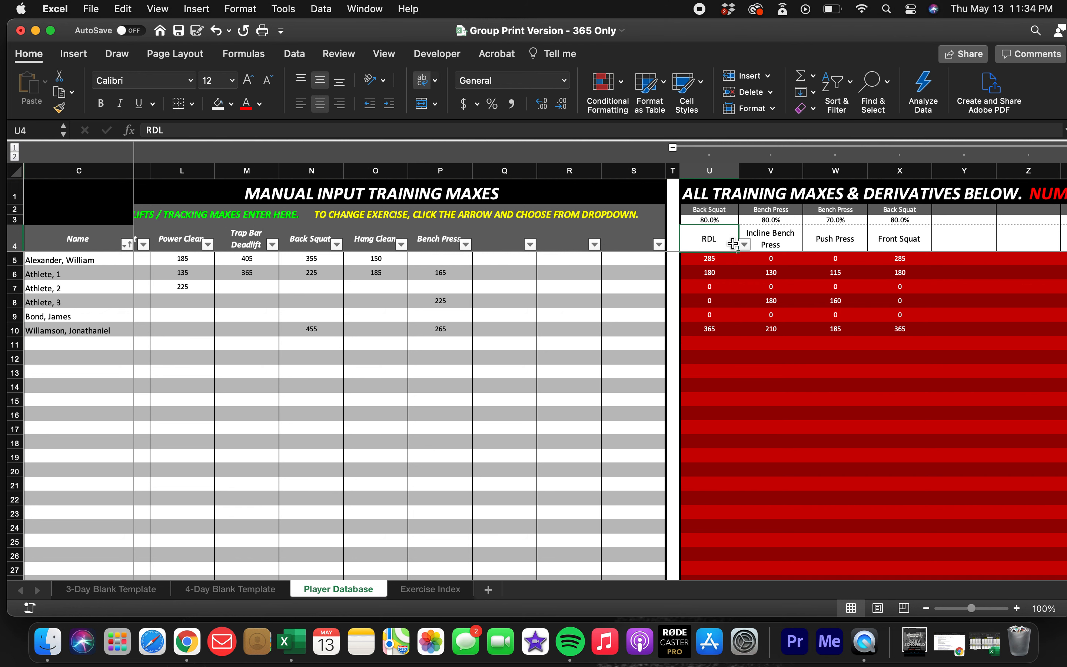
# Try Bench Press as the exercise in the empty derivative column beside Front Squat, and clear it again.
pyautogui.hscroll(1, 796, 255)
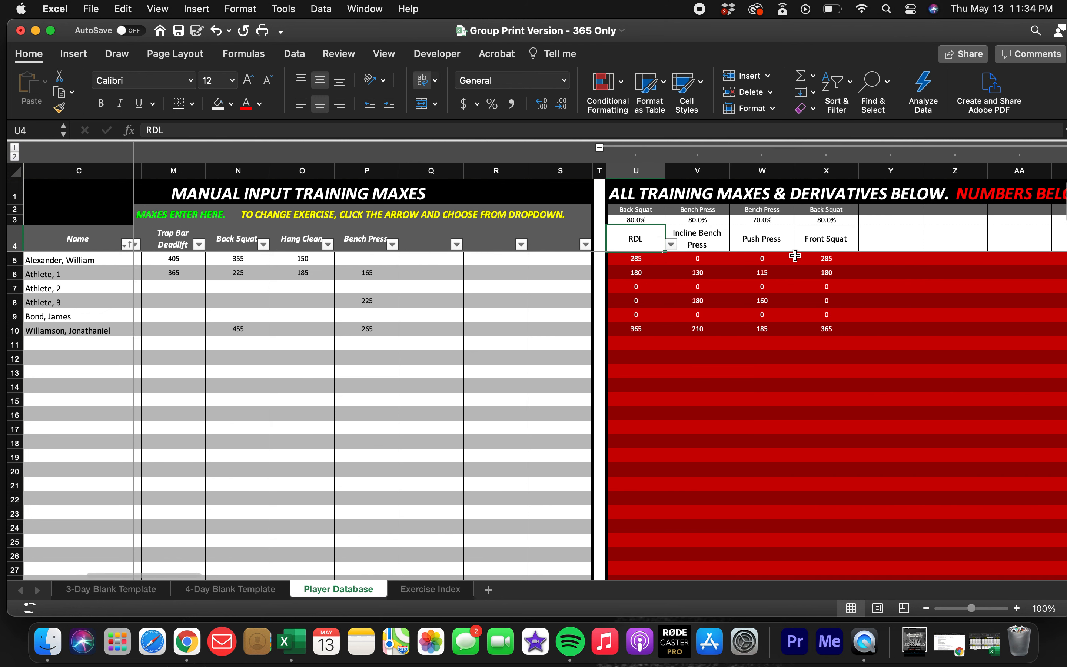
pyautogui.click(881, 237)
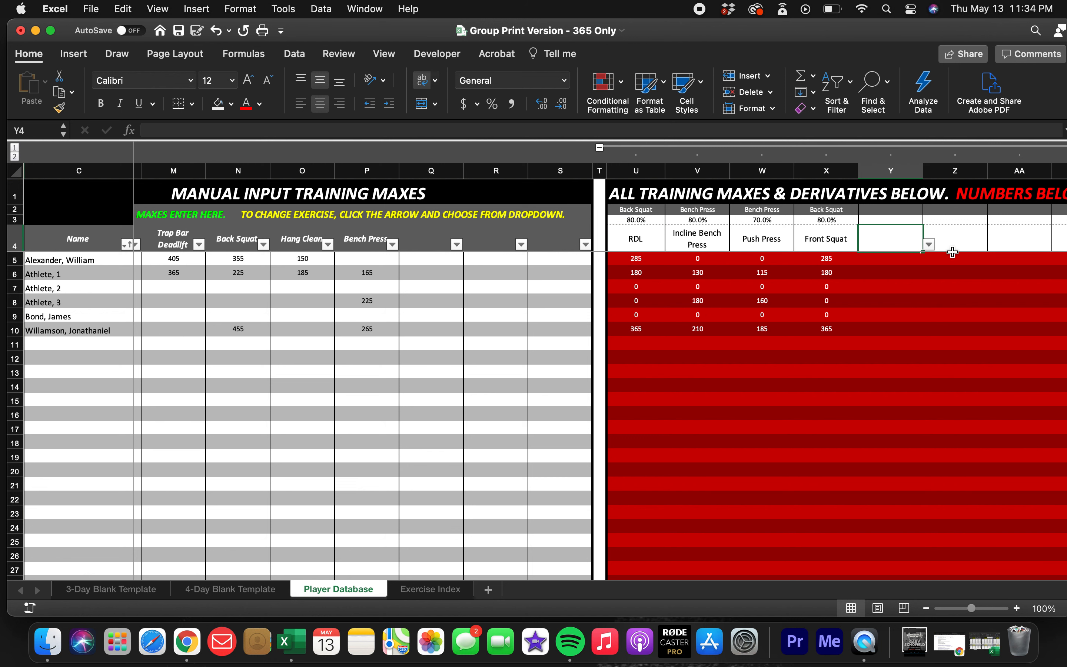
pyautogui.click(929, 244)
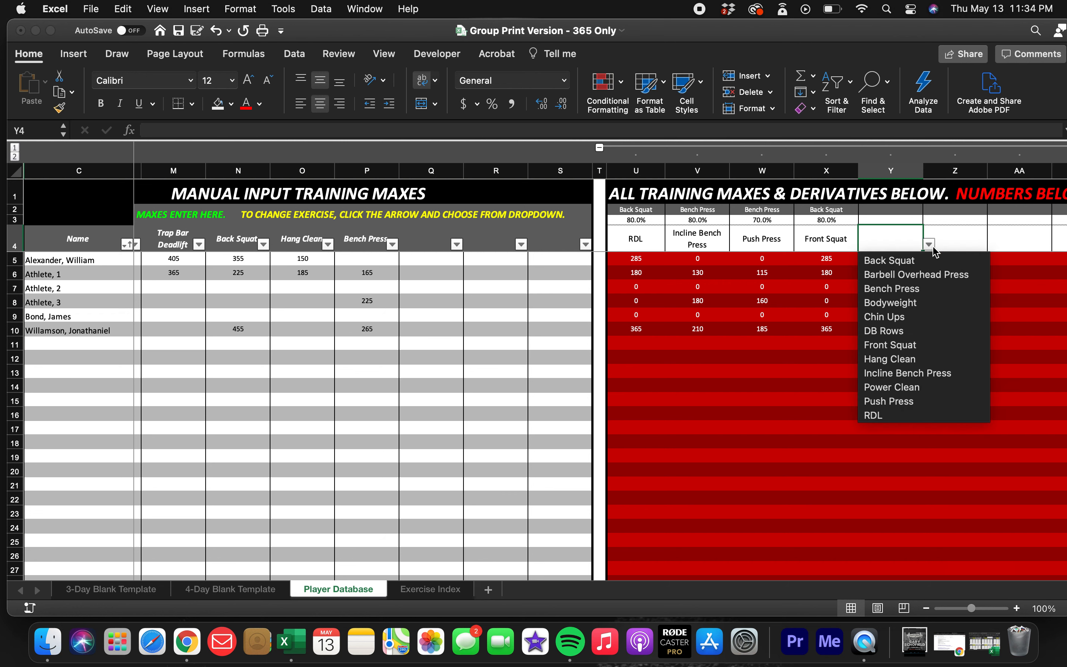
pyautogui.click(904, 289)
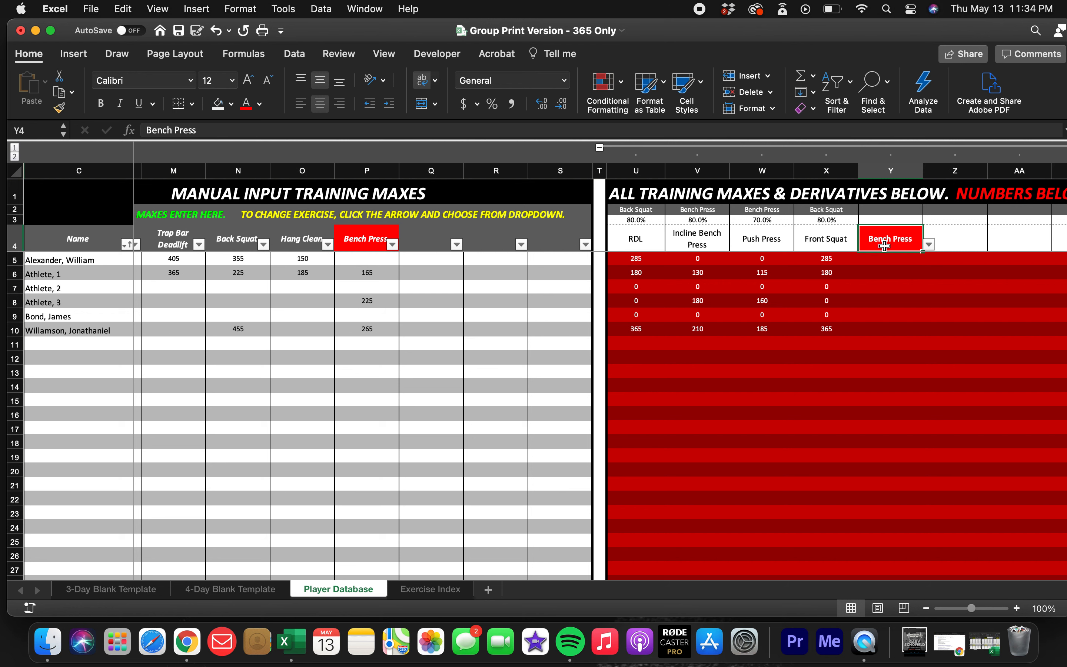
pyautogui.click(877, 263)
pyautogui.click(888, 238)
pyautogui.click(882, 273)
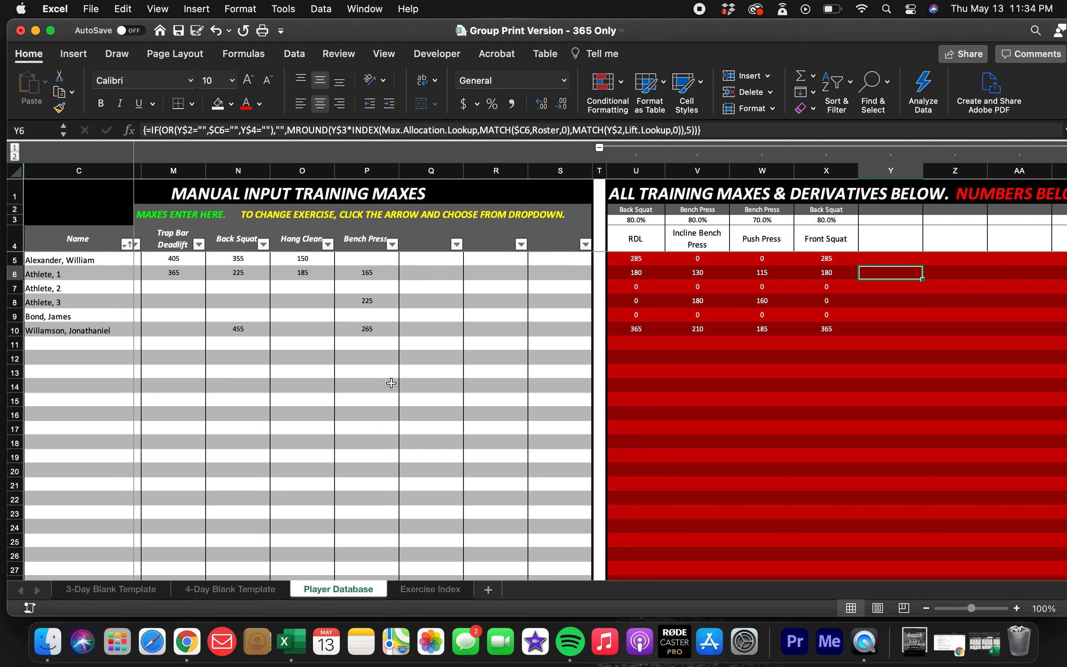
# Return to the 3-Day Blank Template sheet and bring its Day 1 and Day 2 blocks into view.
pyautogui.hscroll(-5, 391, 382)
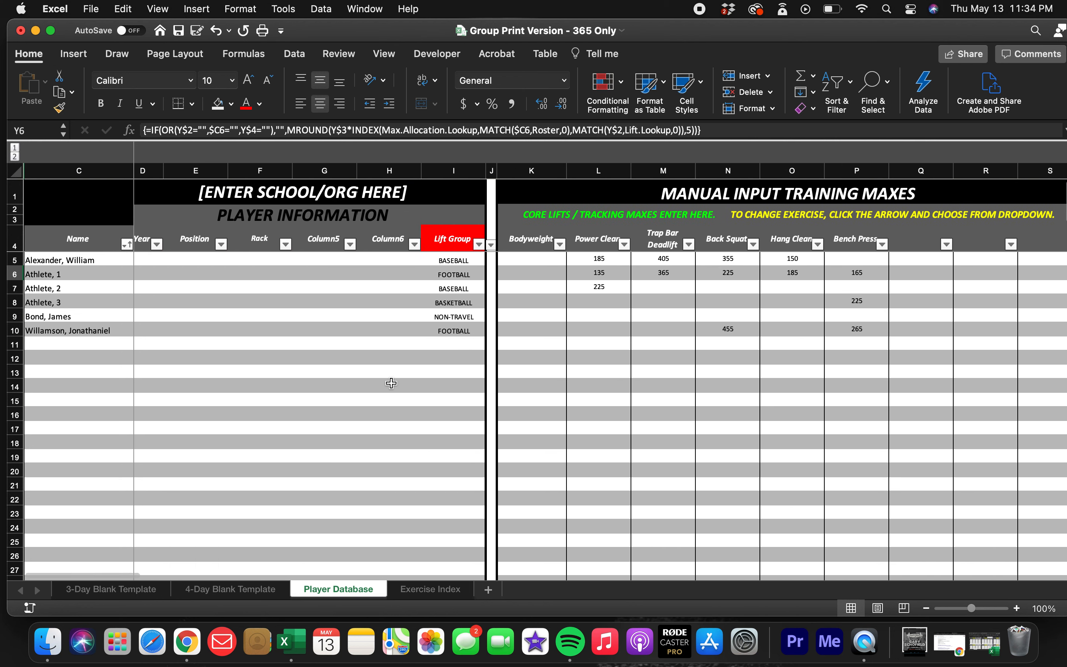
pyautogui.hscroll(-1, 391, 383)
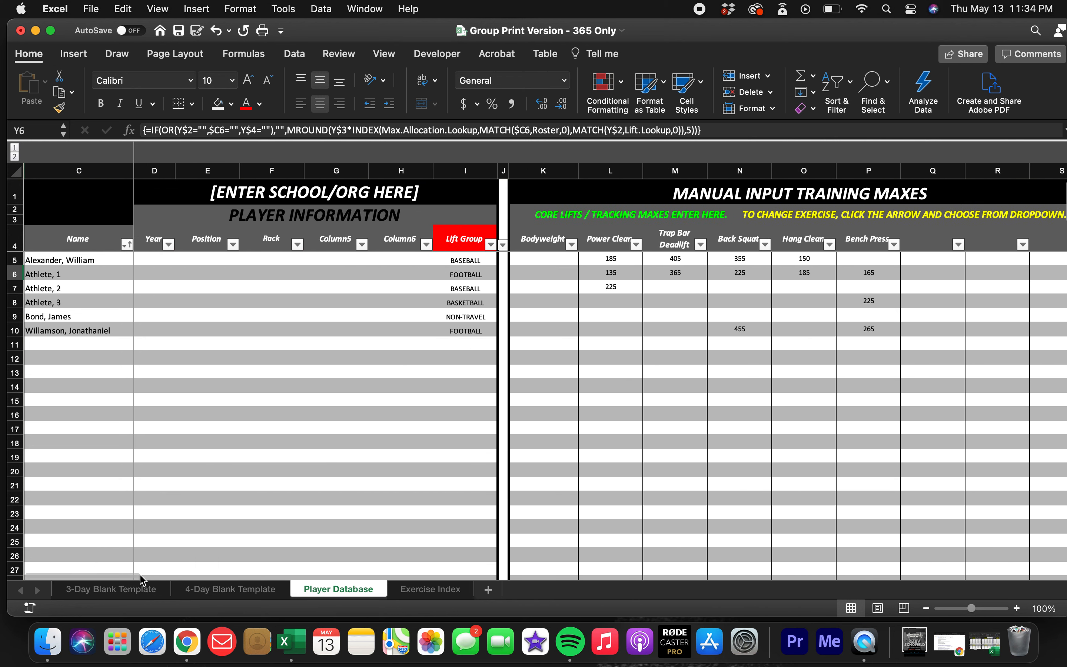
pyautogui.click(123, 590)
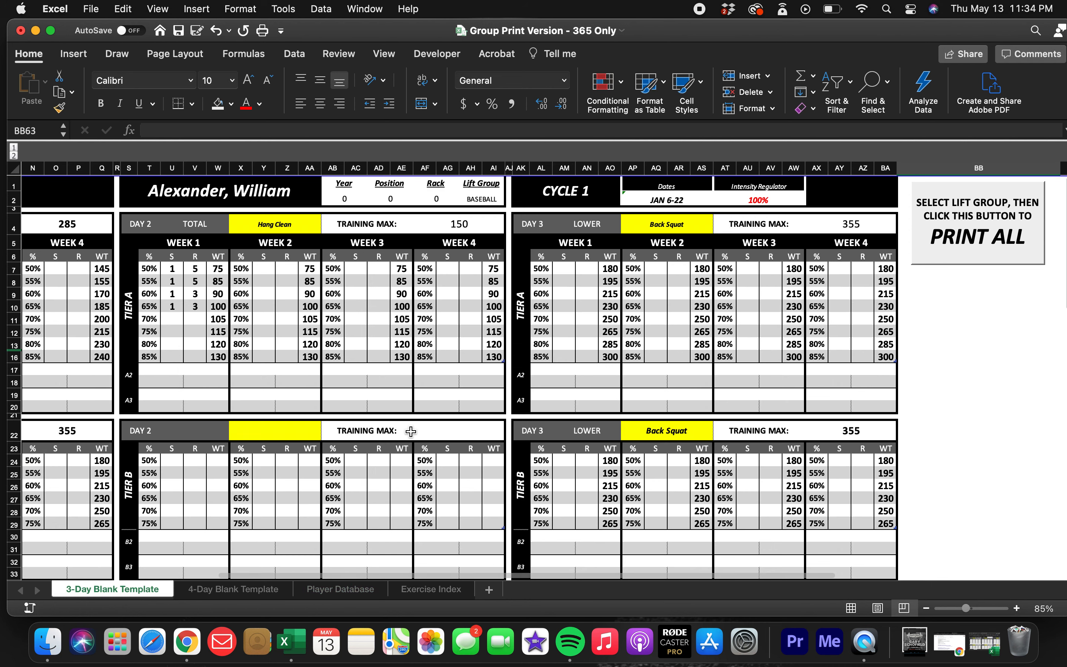
pyautogui.hscroll(-5, 410, 431)
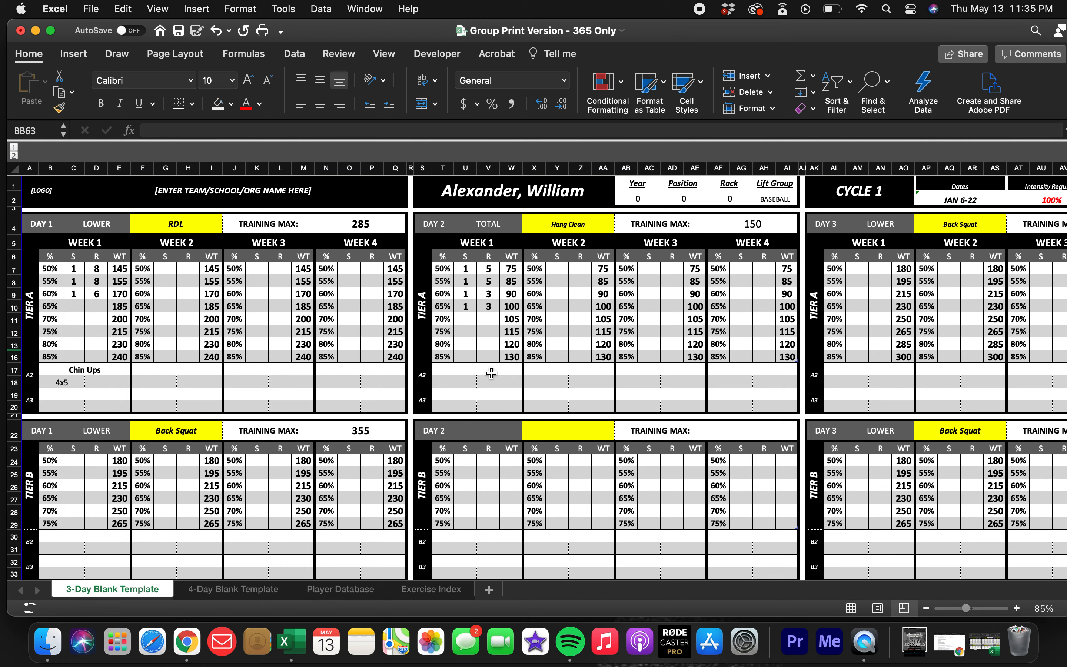
# Collapse and re-expand the grouped columns holding the lift group selector beside the PRINT ALL button.
pyautogui.hscroll(15, 535, 327)
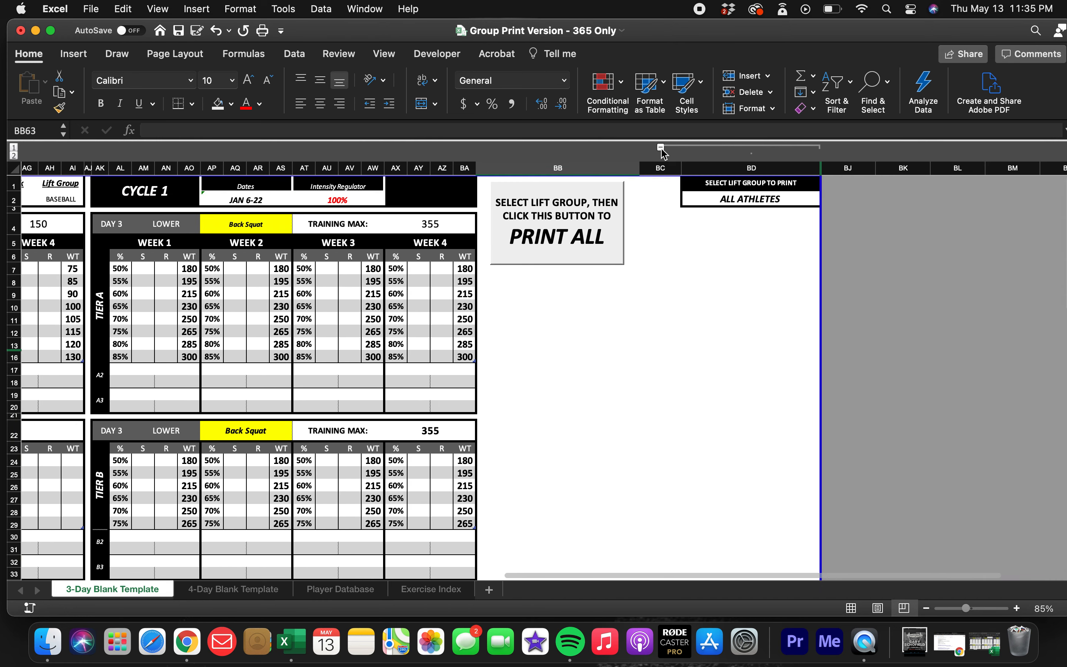
pyautogui.click(661, 147)
pyautogui.scroll(10, 623, 257)
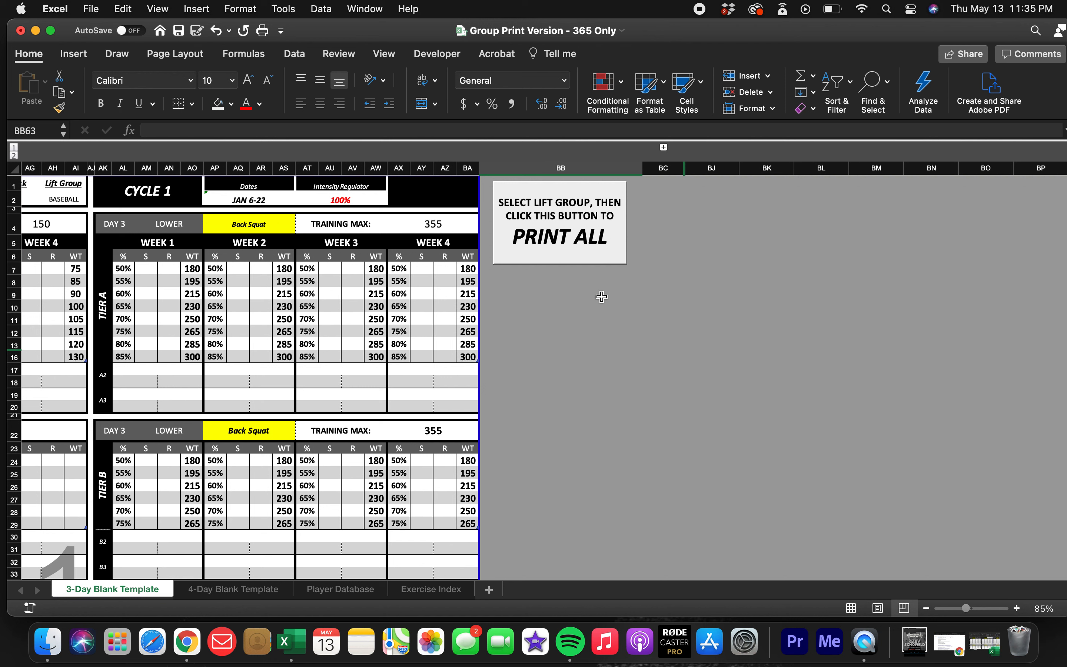
pyautogui.click(663, 148)
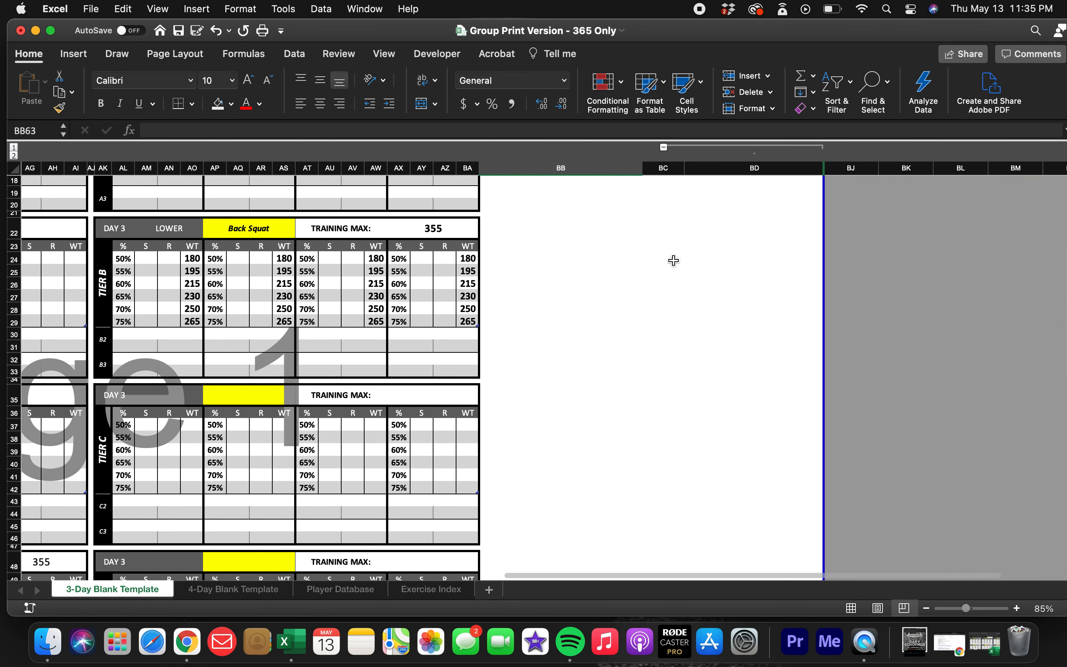
# Choose ALL ATHLETES in cell BD2 as the lift group to print, and select the athlete name cell.
pyautogui.click(775, 199)
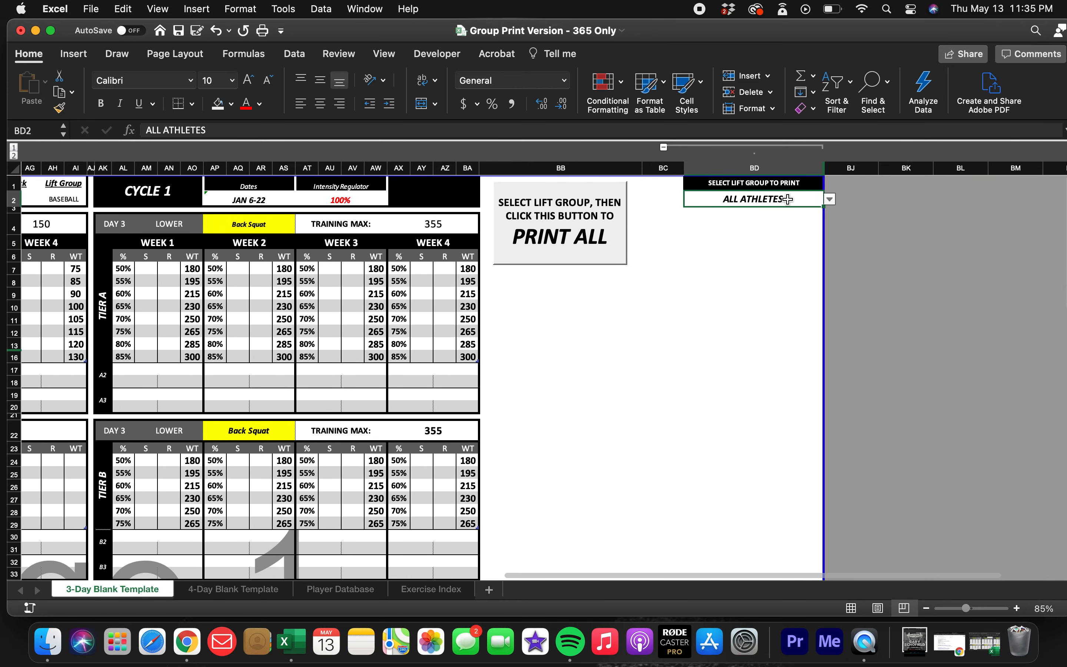
pyautogui.click(830, 199)
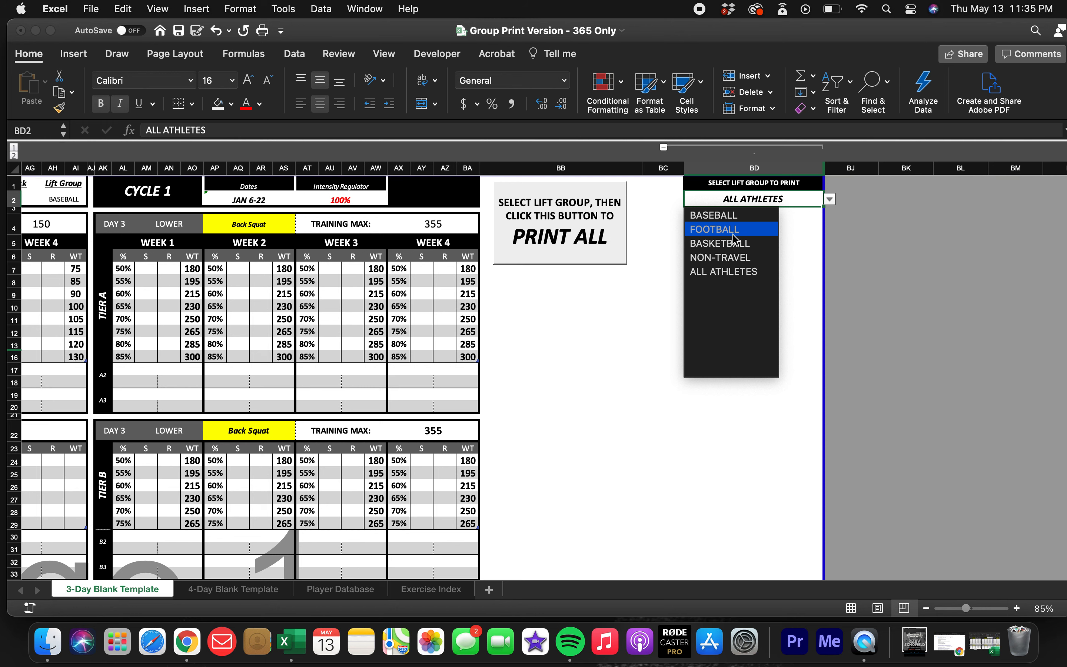
pyautogui.click(724, 271)
pyautogui.hscroll(-3, 441, 344)
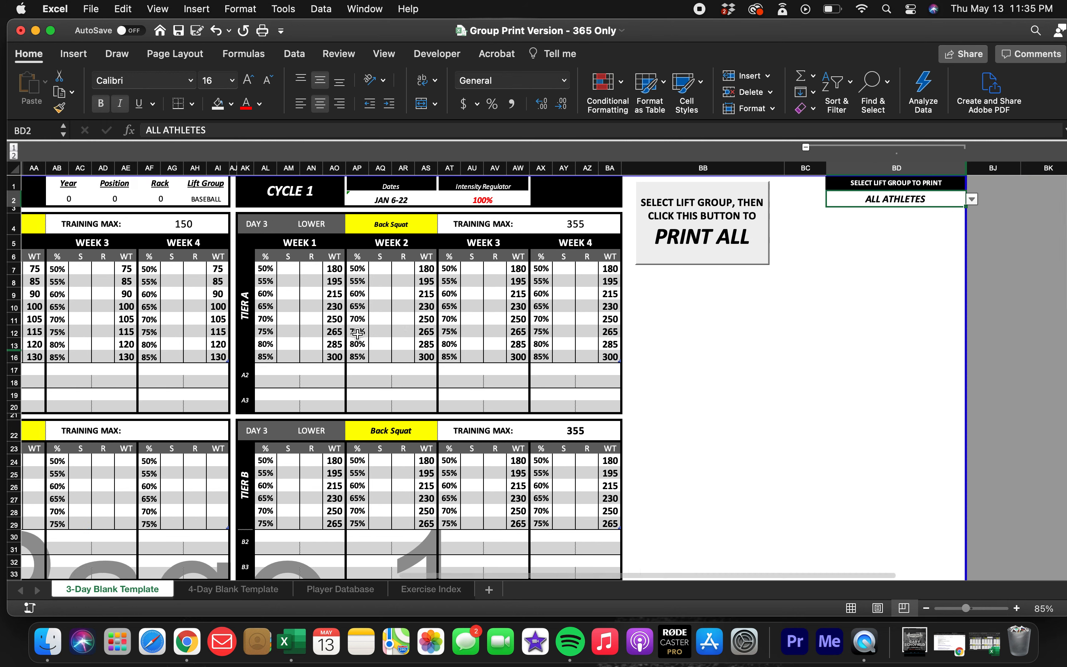
pyautogui.hscroll(-10, 357, 333)
pyautogui.click(566, 202)
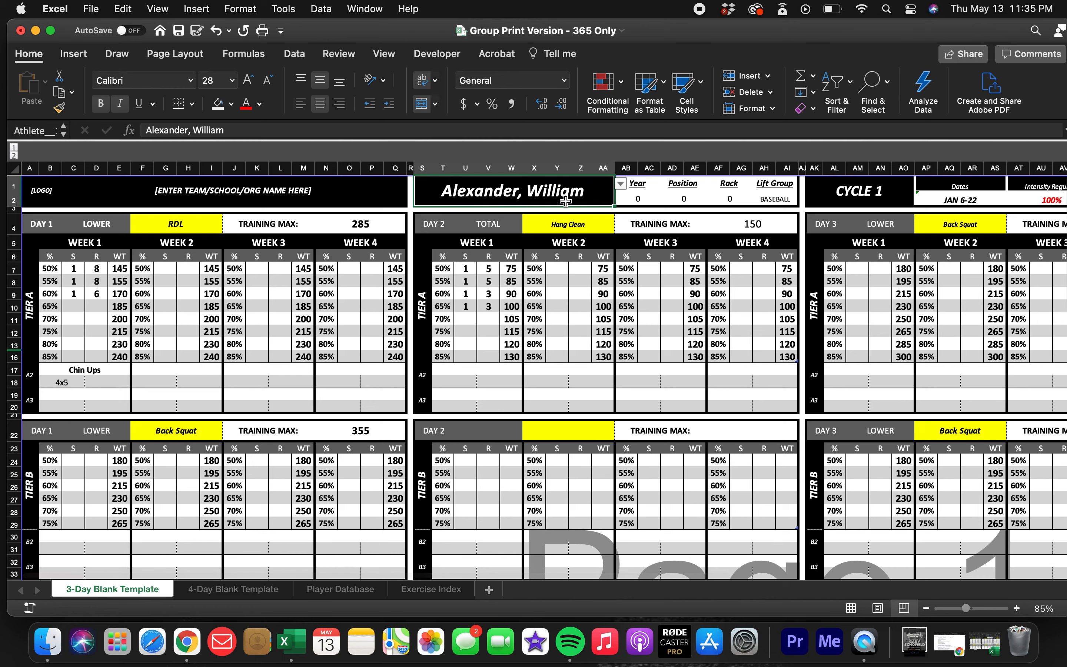
# Reselect ALL ATHLETES as the lift group and pick the first athlete from the complete name list.
pyautogui.hscroll(8, 573, 292)
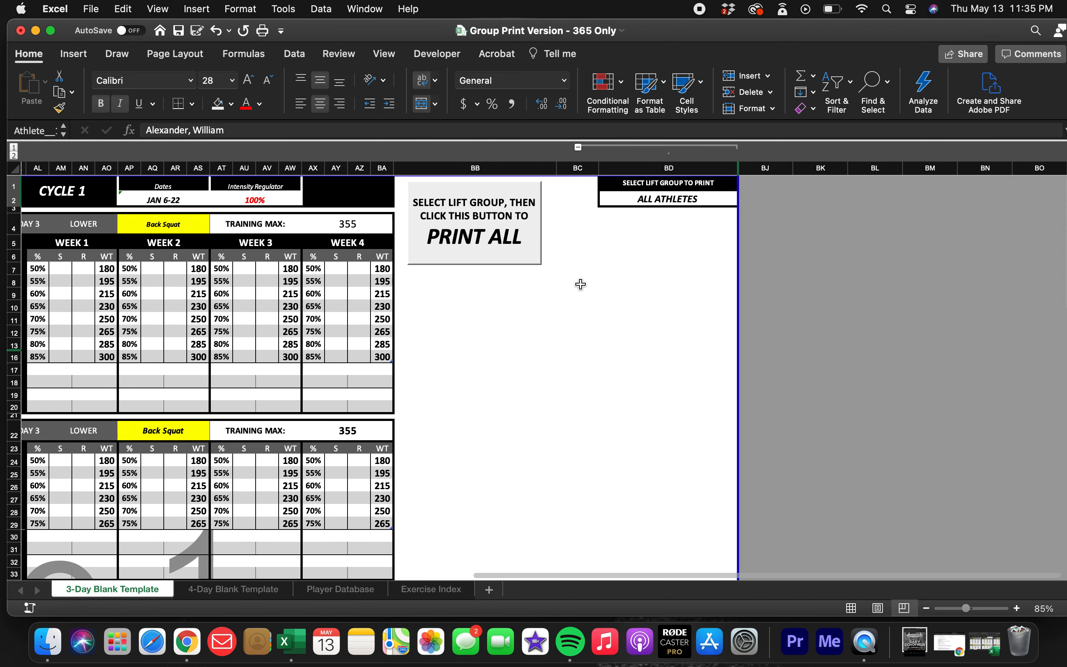
pyautogui.click(656, 198)
pyautogui.click(745, 199)
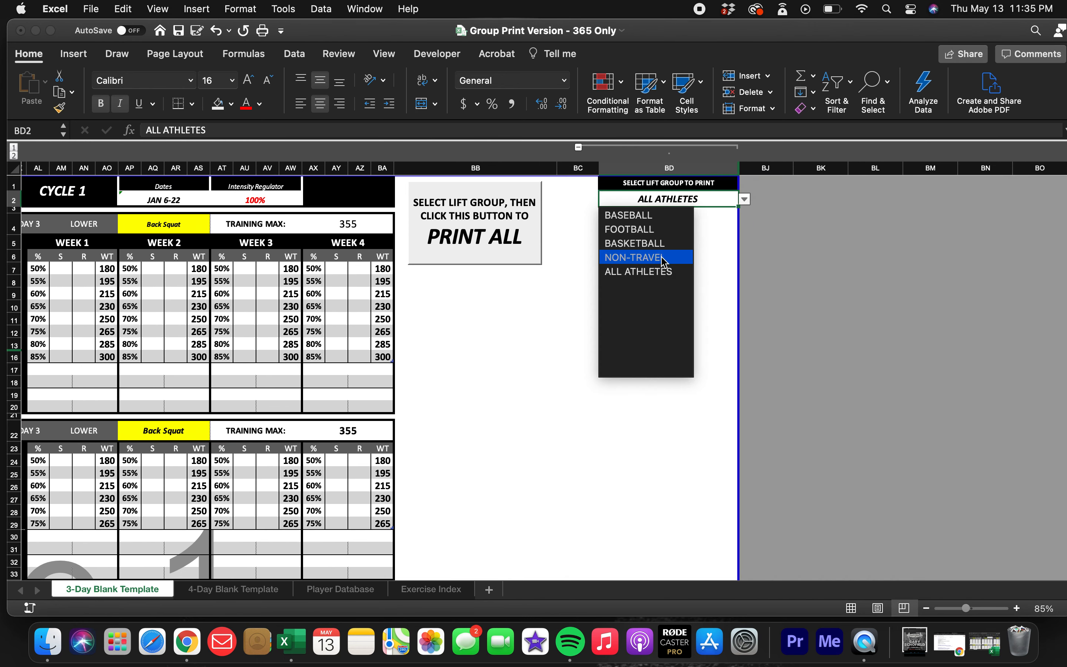
pyautogui.click(661, 271)
pyautogui.hscroll(-10, 543, 305)
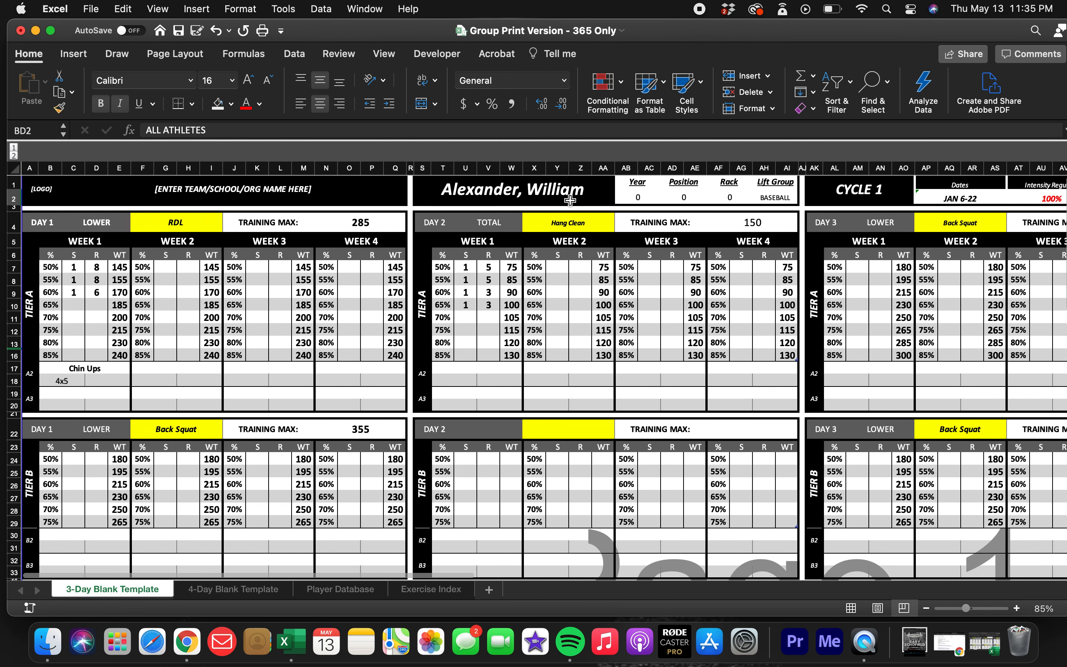
pyautogui.click(570, 200)
pyautogui.click(620, 184)
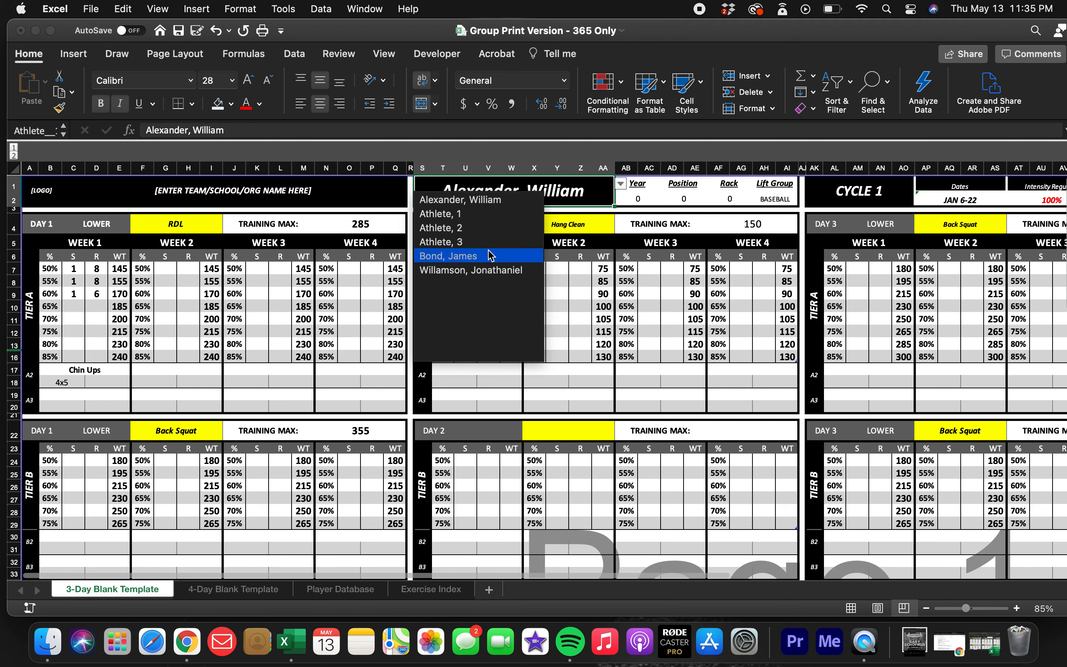
pyautogui.click(485, 200)
# Set the lift group to print in cell BD2 to BASKETBALL.
pyautogui.hscroll(5, 704, 308)
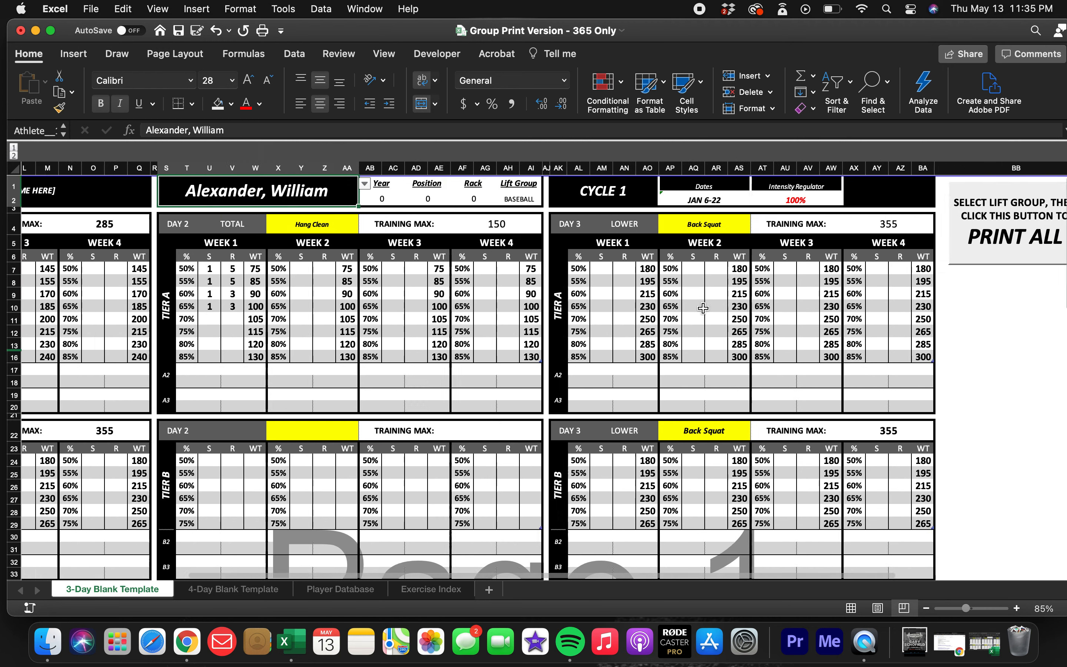
pyautogui.hscroll(5, 703, 308)
pyautogui.click(821, 197)
pyautogui.click(900, 199)
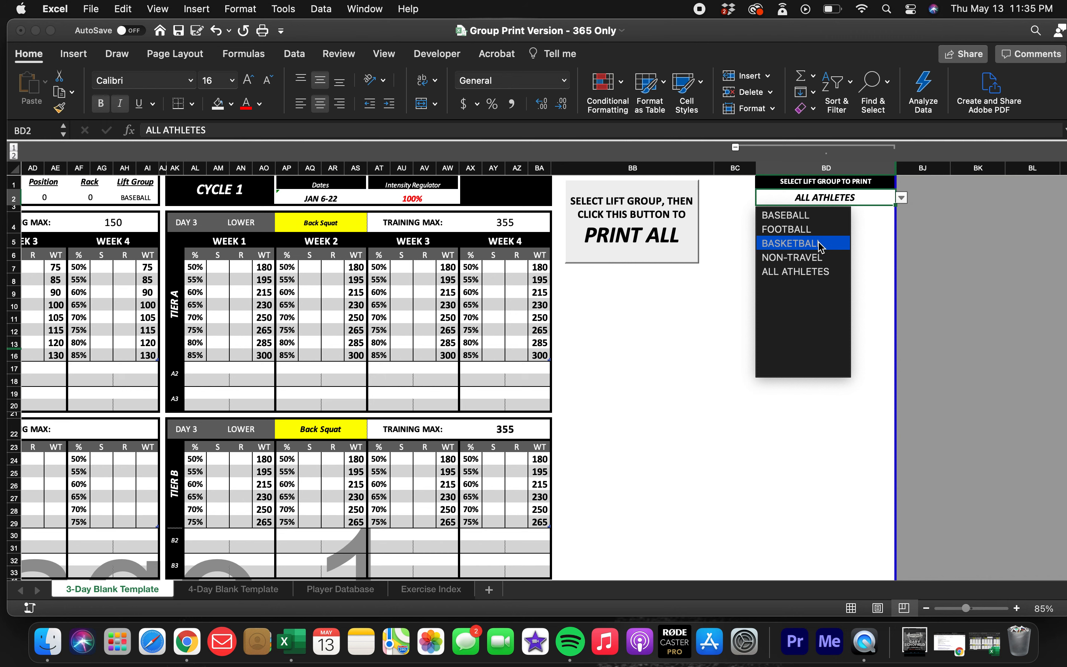
pyautogui.click(821, 244)
# Choose Athlete, 3 from the filtered athlete list and check the lift group assignments on the Player Database sheet.
pyautogui.hscroll(-5, 710, 281)
pyautogui.click(615, 192)
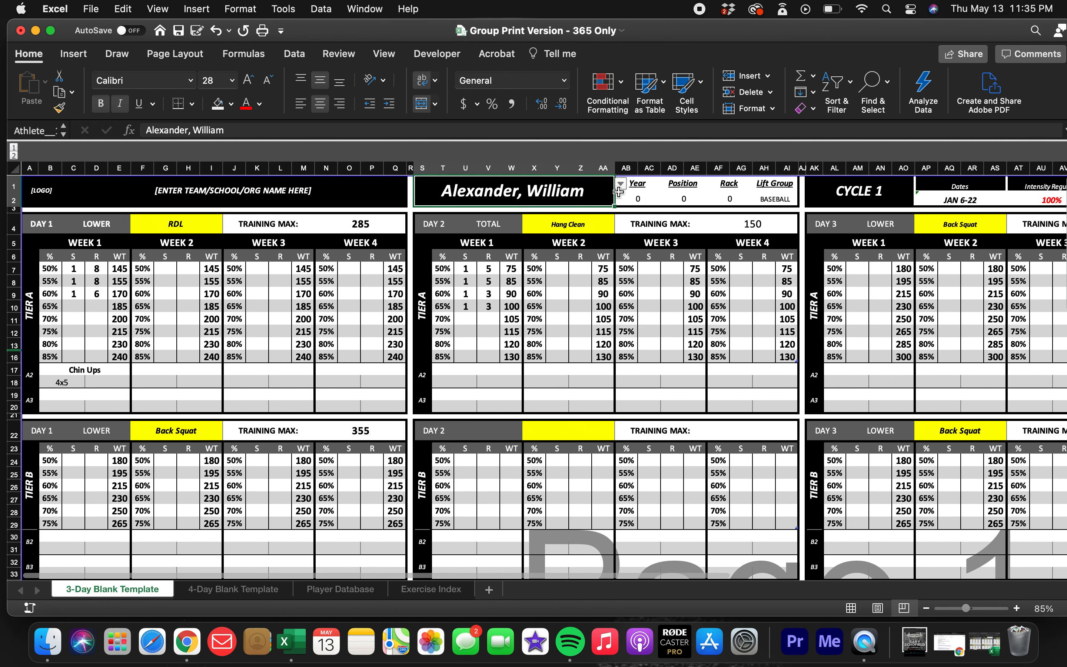
pyautogui.click(620, 185)
pyautogui.click(462, 201)
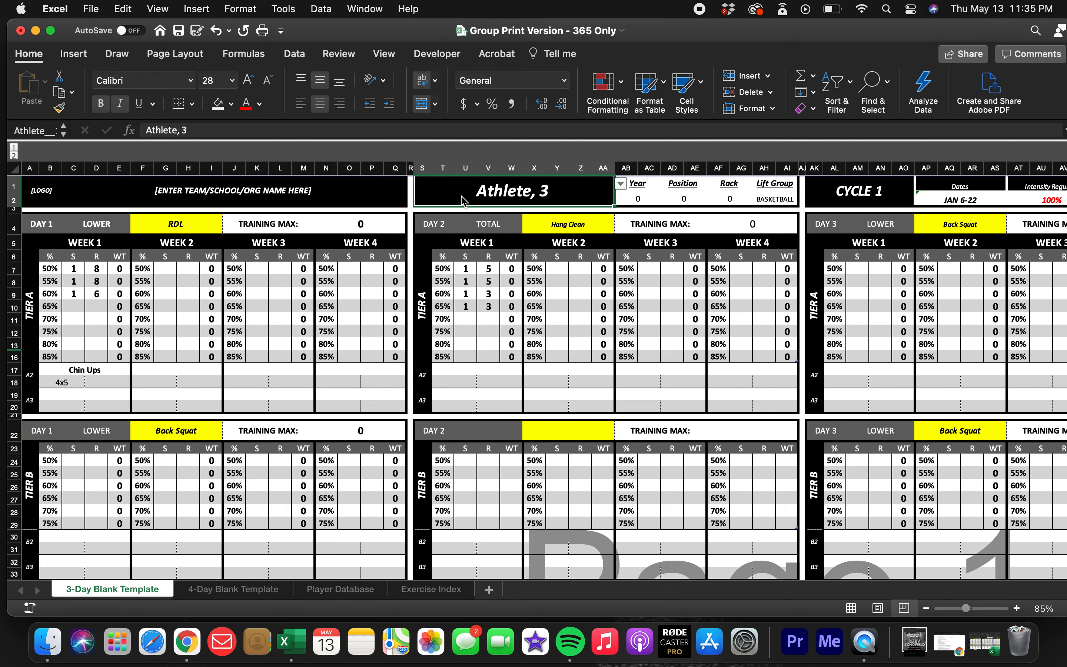
pyautogui.click(353, 596)
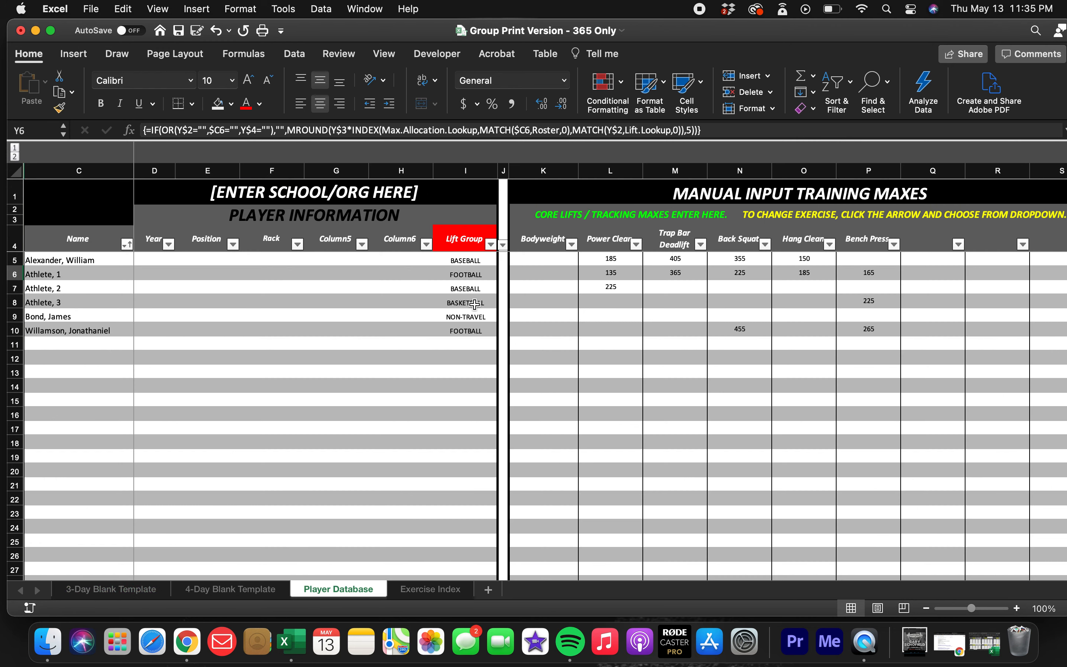
pyautogui.click(134, 591)
# Set the lift group to print back to ALL ATHLETES on the 3-Day Blank Template sheet.
pyautogui.hscroll(10, 746, 254)
pyautogui.click(757, 199)
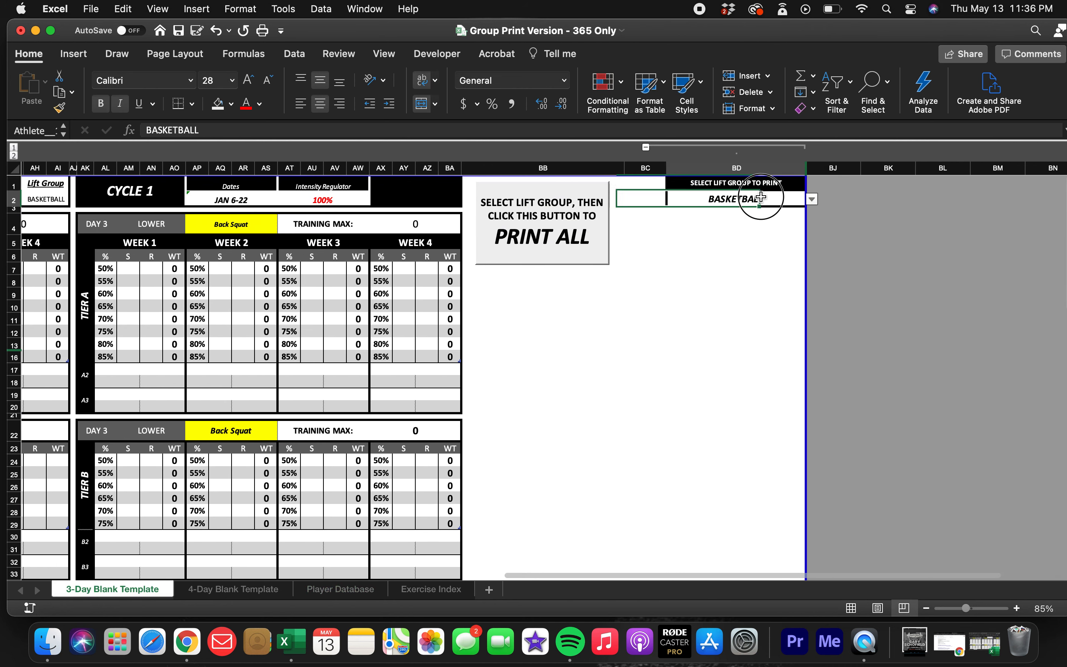
pyautogui.click(812, 199)
pyautogui.click(728, 272)
pyautogui.click(755, 256)
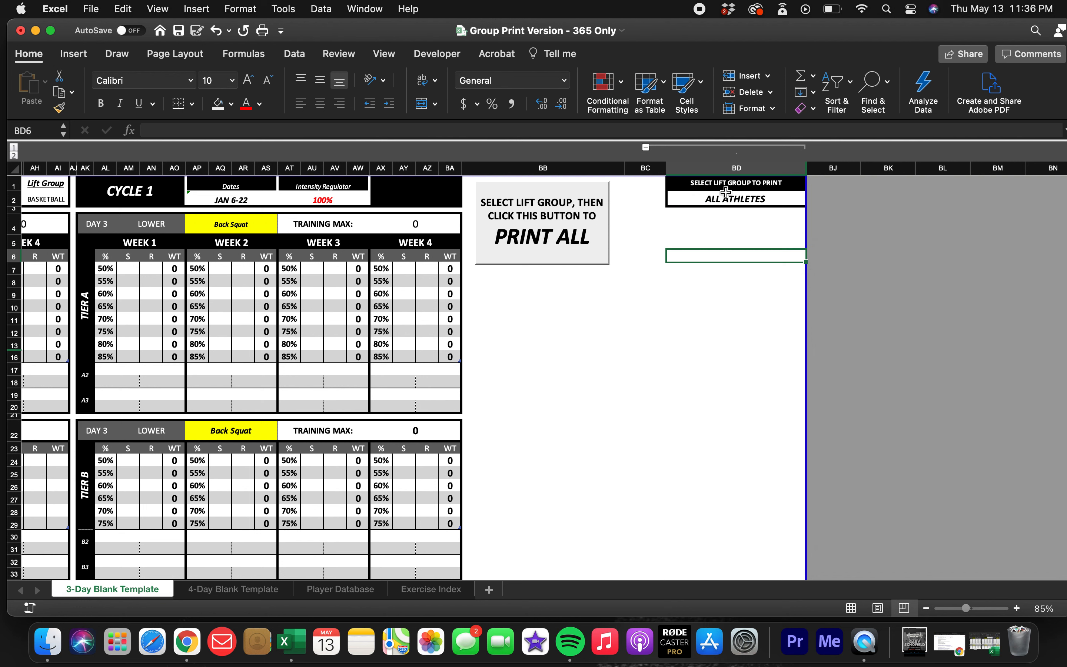
# Toggle the lift group selector columns closed and open, and preview the printout with them expanded without printing.
pyautogui.click(646, 149)
pyautogui.click(674, 287)
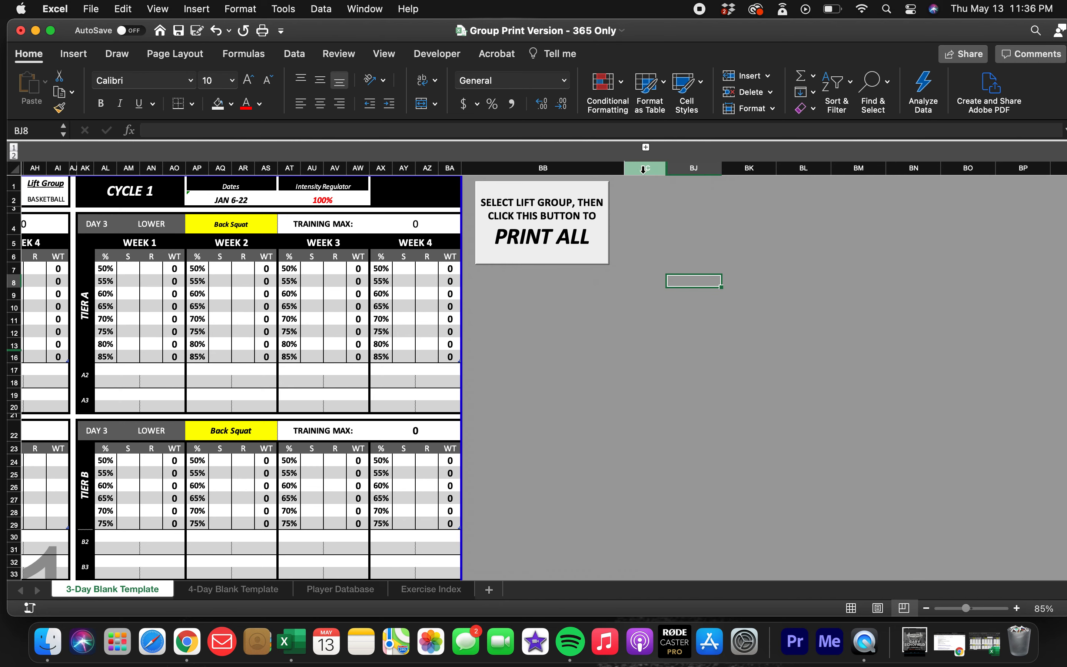
pyautogui.click(646, 147)
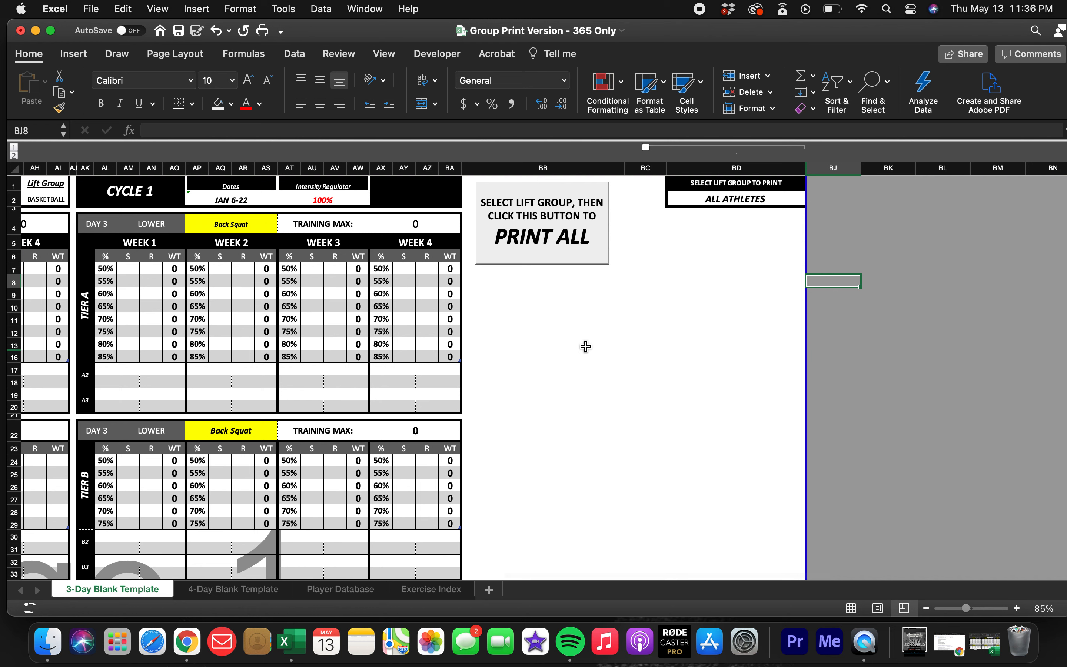
pyautogui.press('super+p')
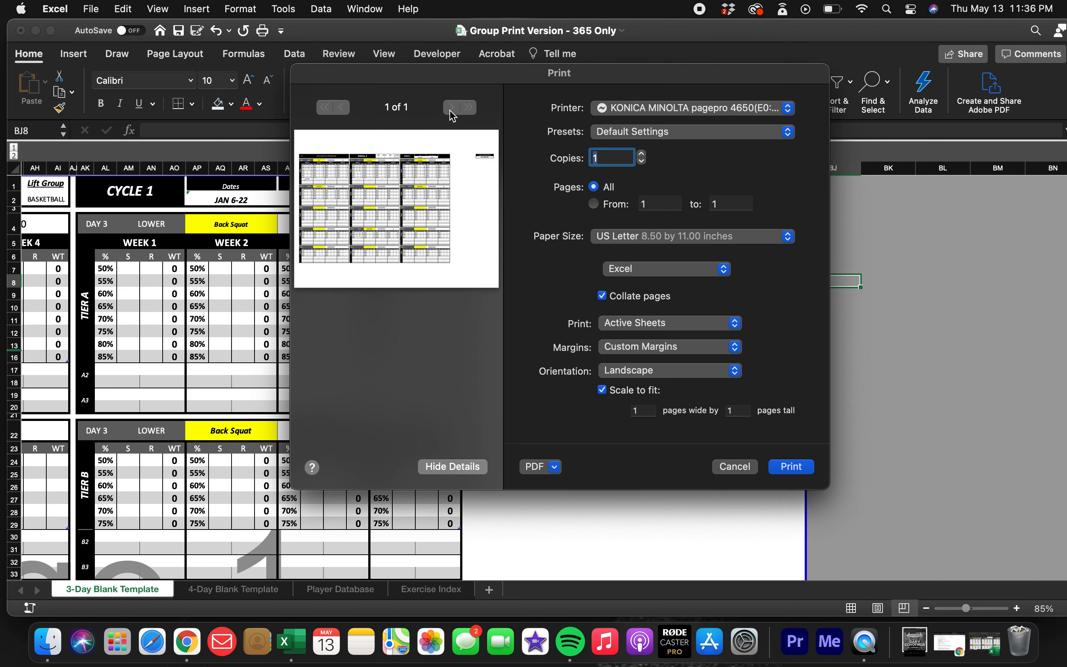
pyautogui.click(734, 466)
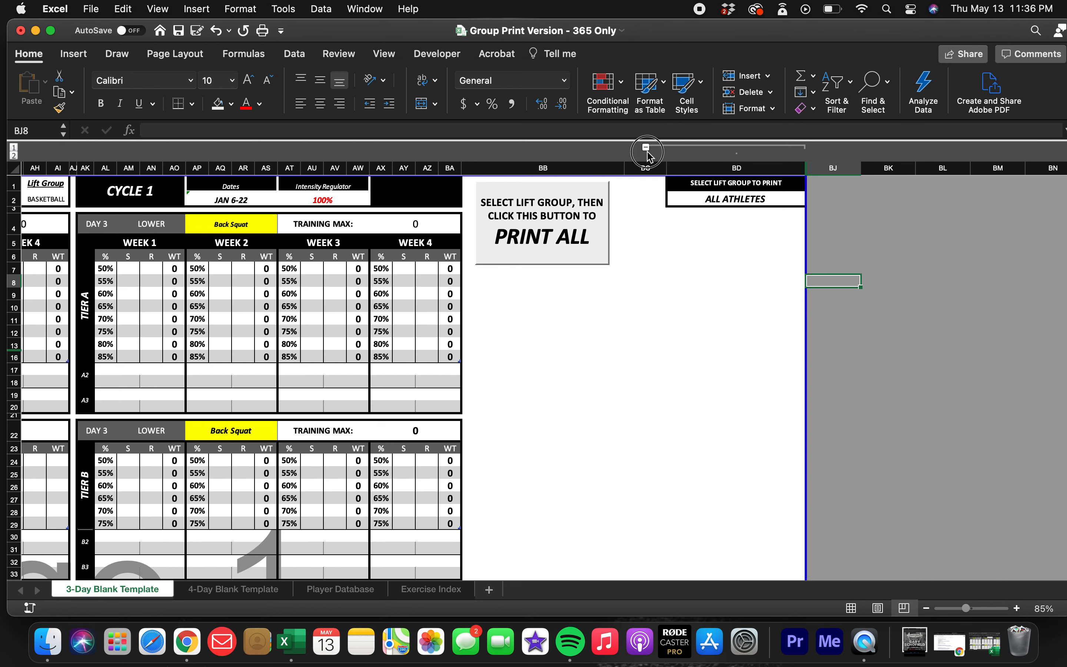
# Collapse the lift group selector columns and preview the printout without them, cancelling the print.
pyautogui.click(646, 146)
pyautogui.hscroll(-2, 510, 332)
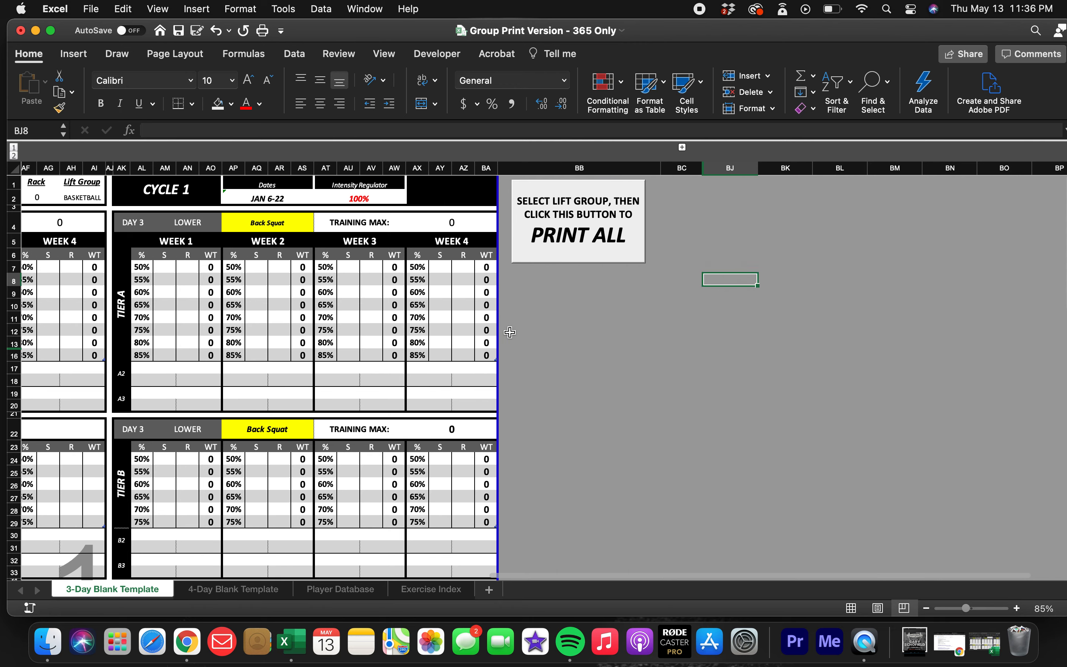
pyautogui.press('super+p')
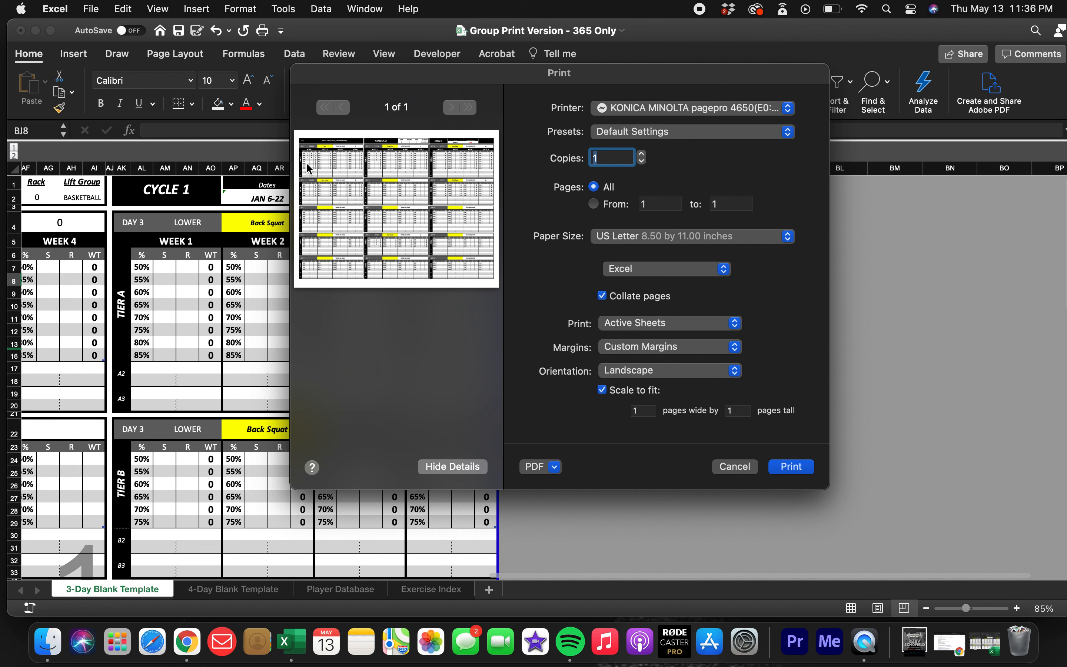
pyautogui.click(735, 467)
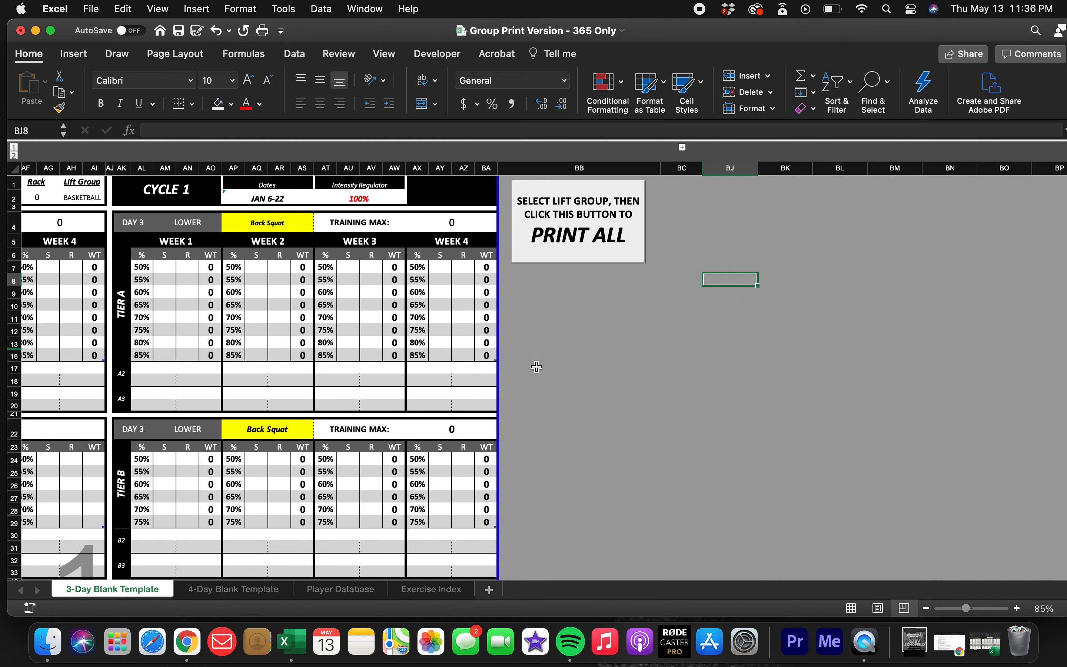
# Switch the 3-Day template to the athlete in the NON-TRAVEL lift group.
pyautogui.hscroll(-15, 537, 367)
pyautogui.click(565, 190)
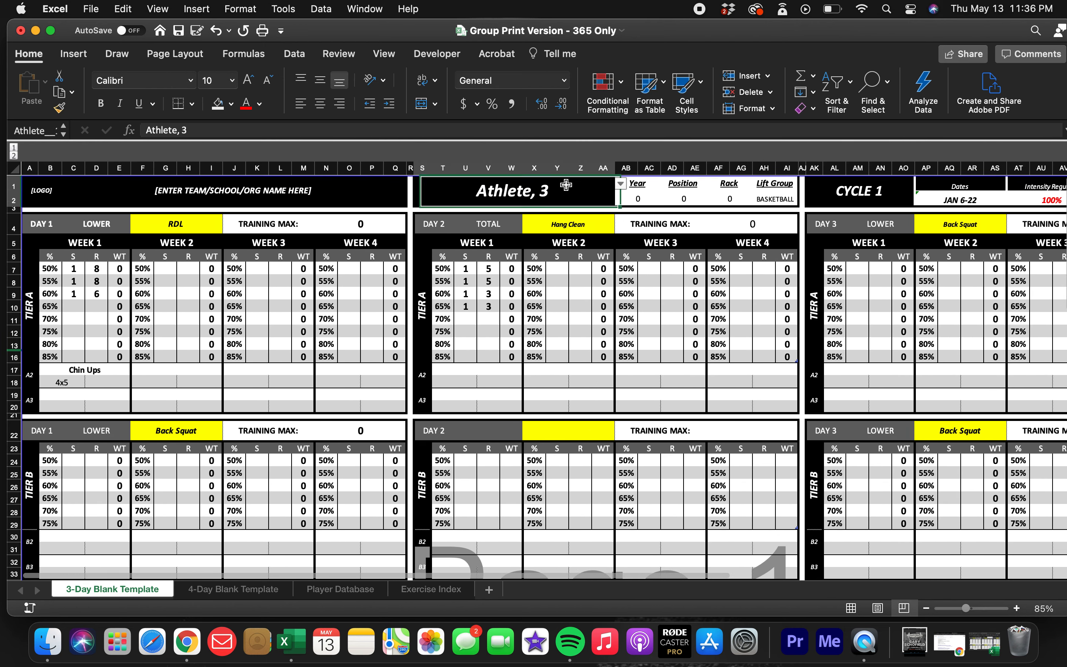
pyautogui.click(621, 184)
pyautogui.click(497, 258)
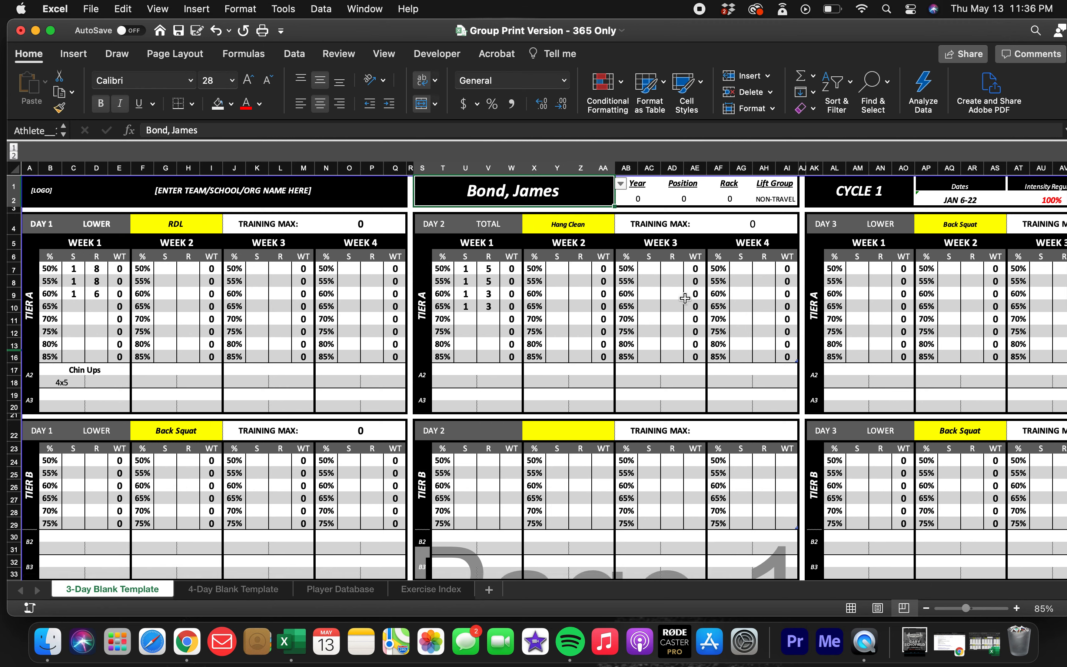
# Preview the non-travel athlete's printout twice and compare it with the sheet's print area, without printing.
pyautogui.press('super+p')
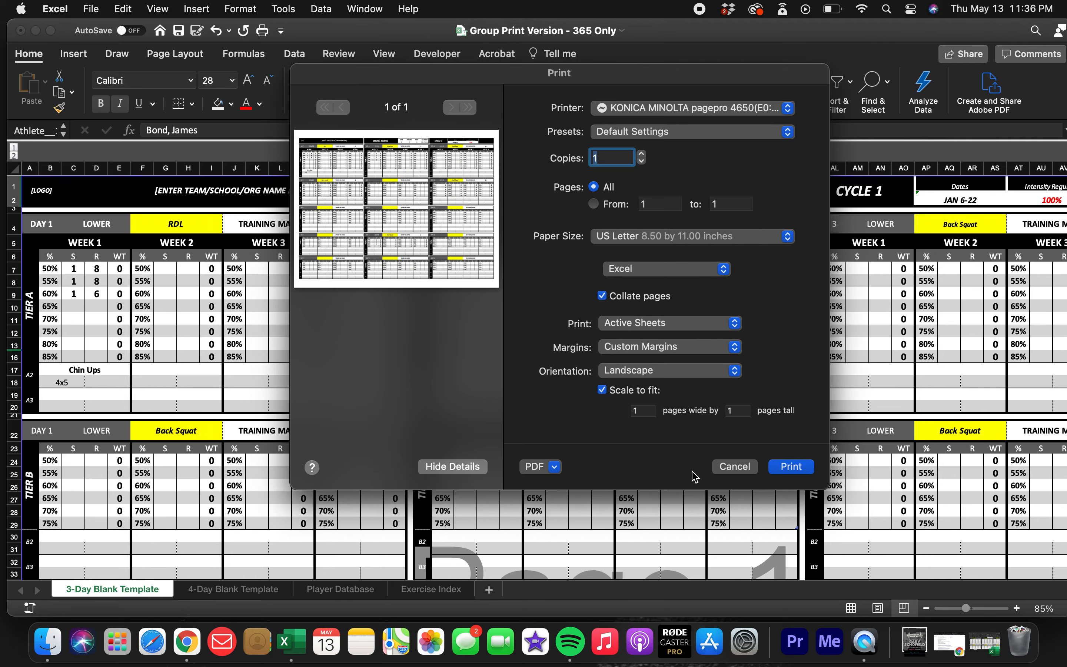
pyautogui.click(734, 467)
pyautogui.hscroll(10, 620, 375)
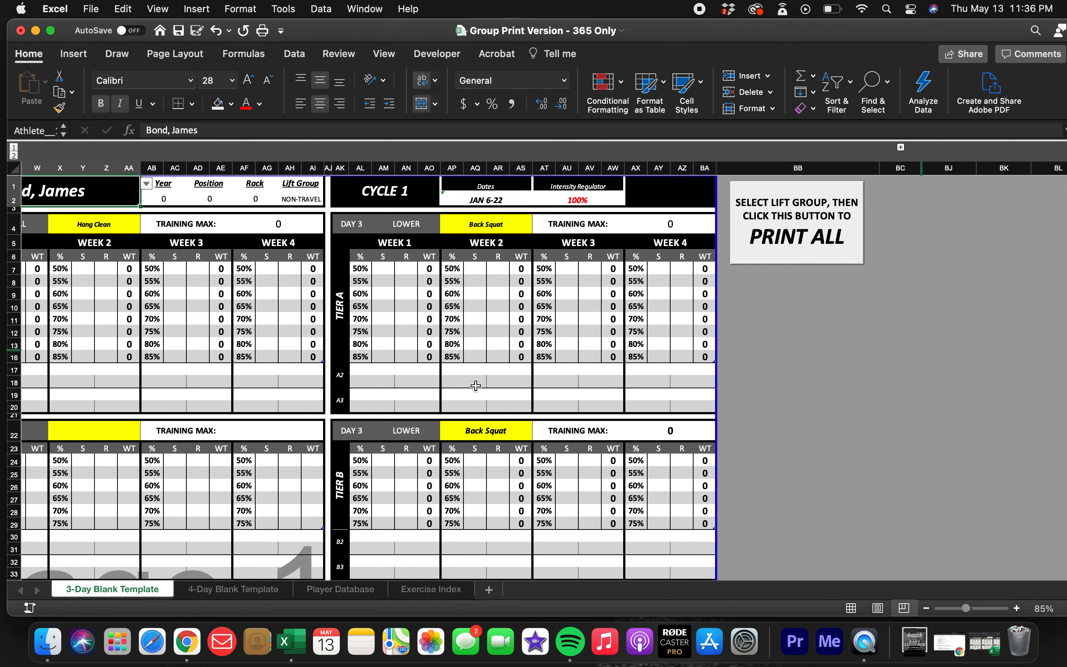
pyautogui.hscroll(-10, 440, 394)
pyautogui.press('super+p')
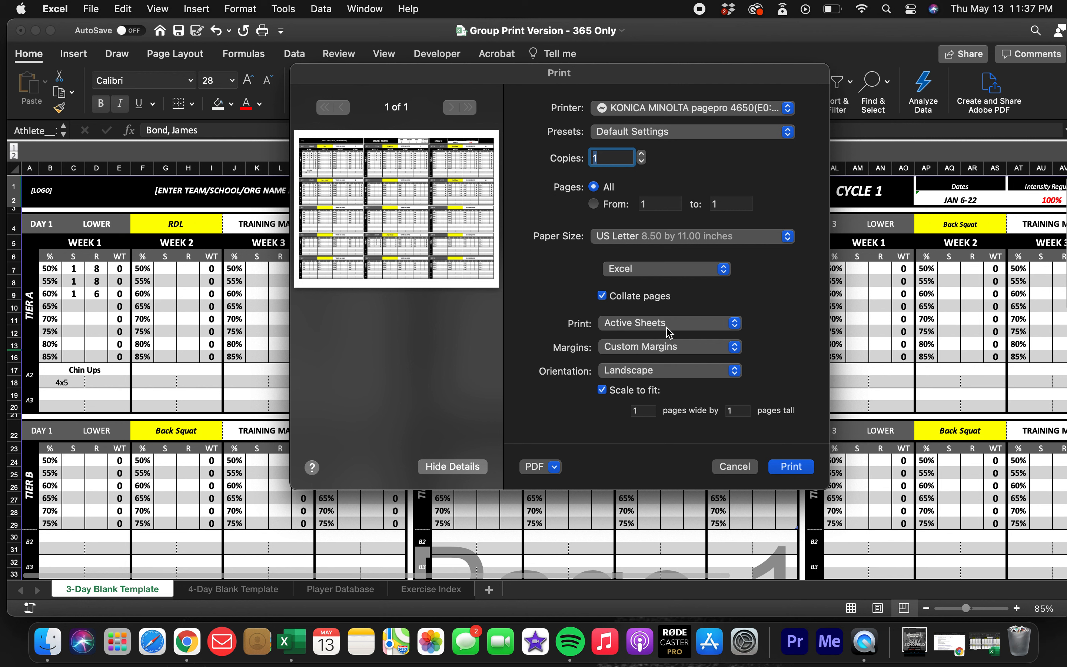
pyautogui.click(734, 467)
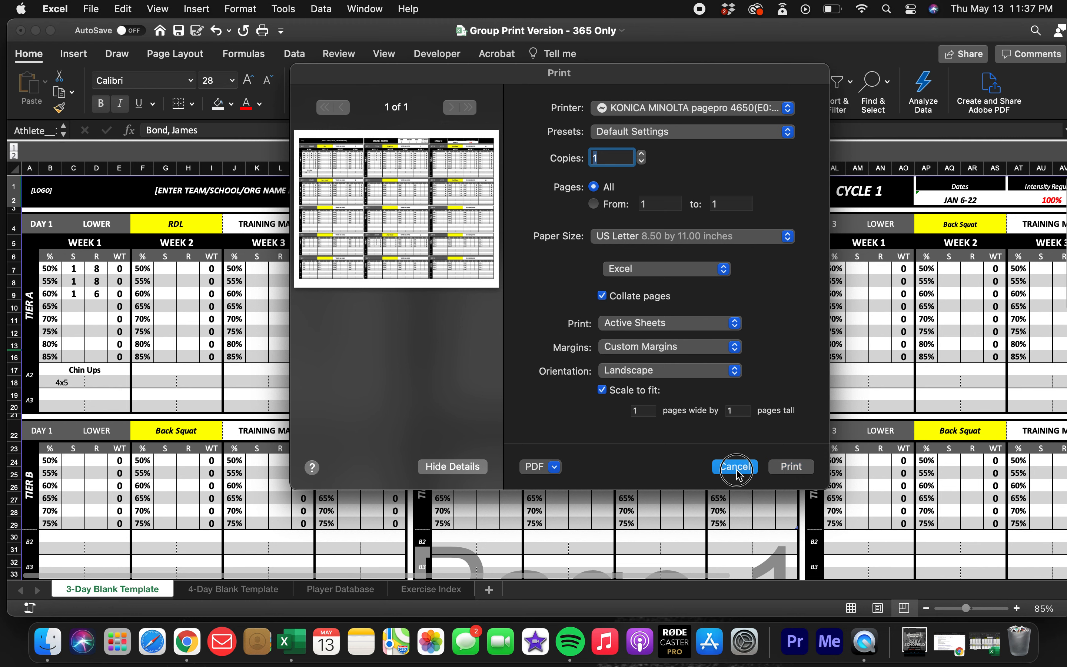
# Examine the 3-Day template's print area in Page Break Preview and toggle Normal view for comparison.
pyautogui.scroll(-5, 584, 376)
pyautogui.scroll(5, 584, 376)
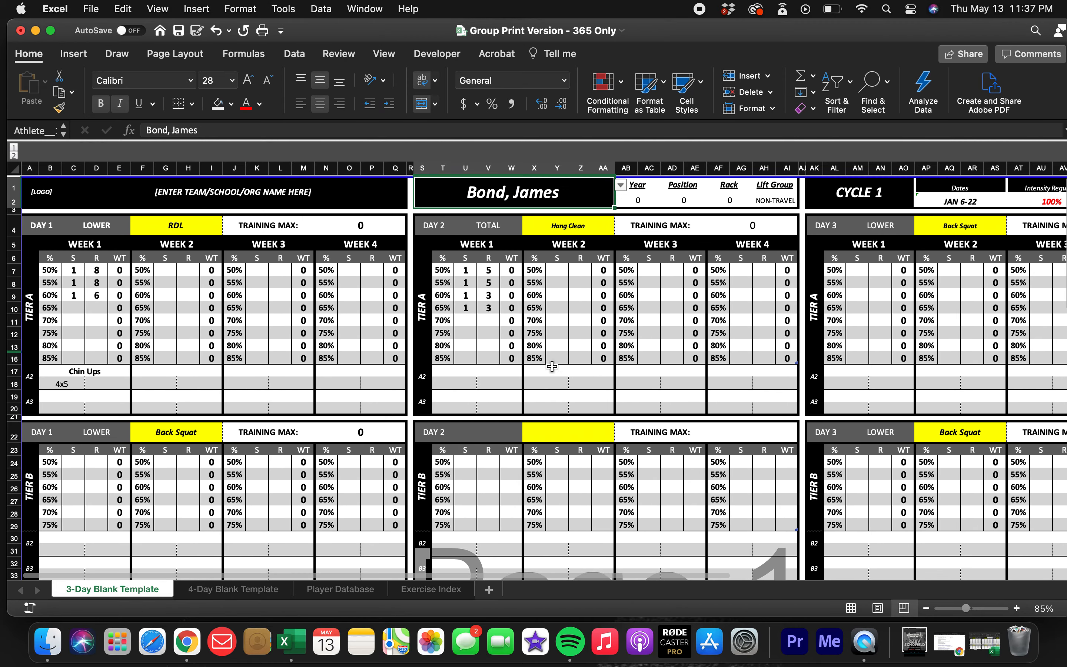
pyautogui.click(904, 608)
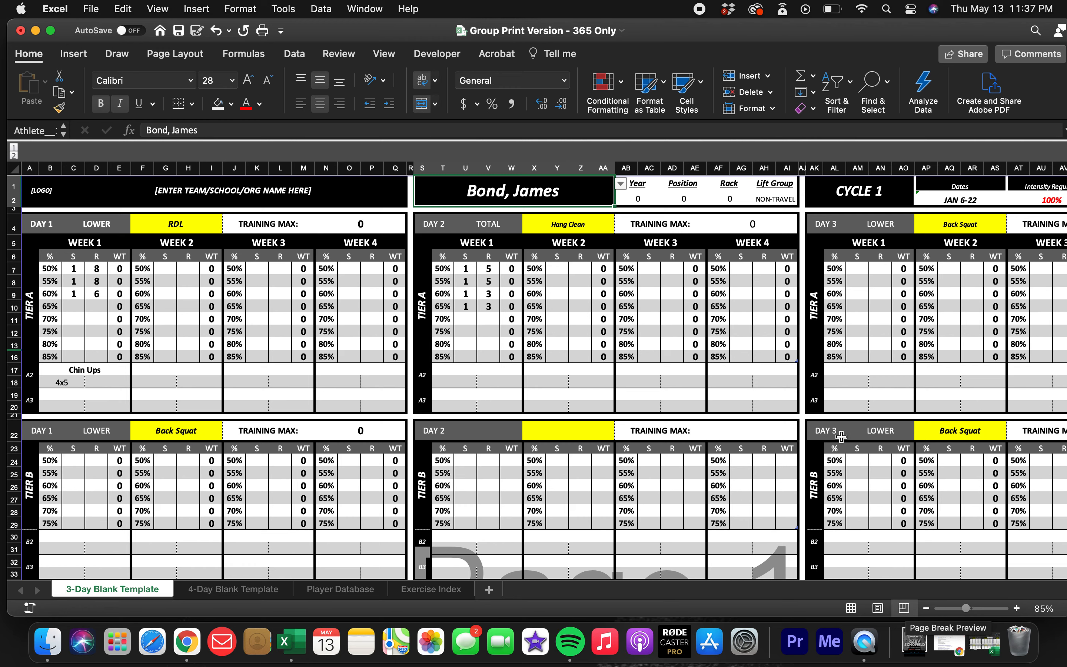
pyautogui.hscroll(10, 638, 371)
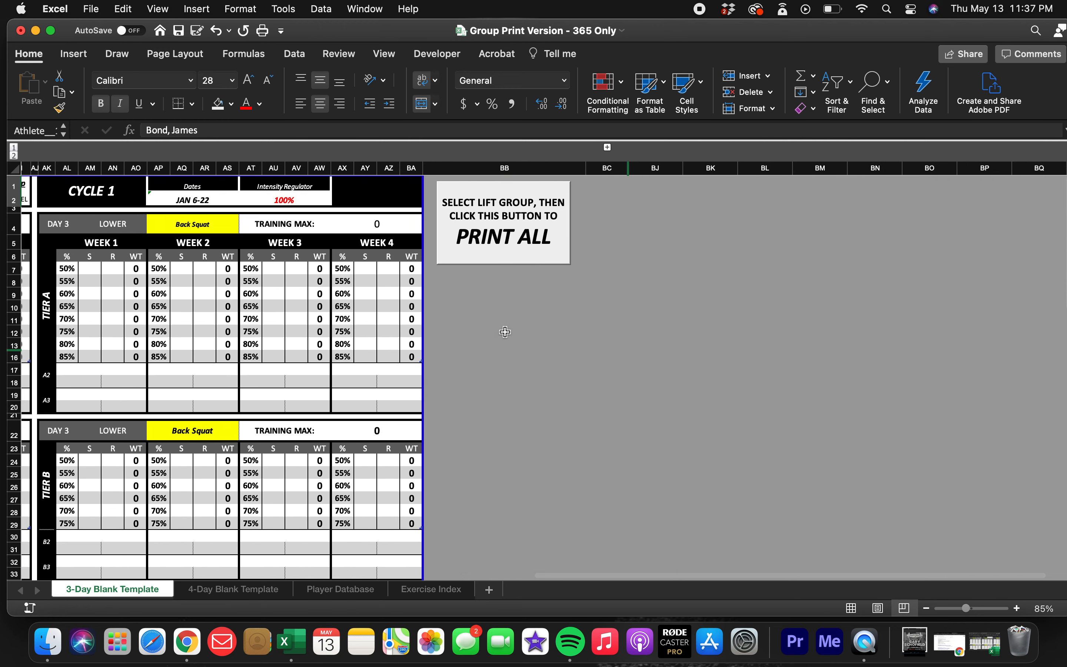
pyautogui.click(851, 608)
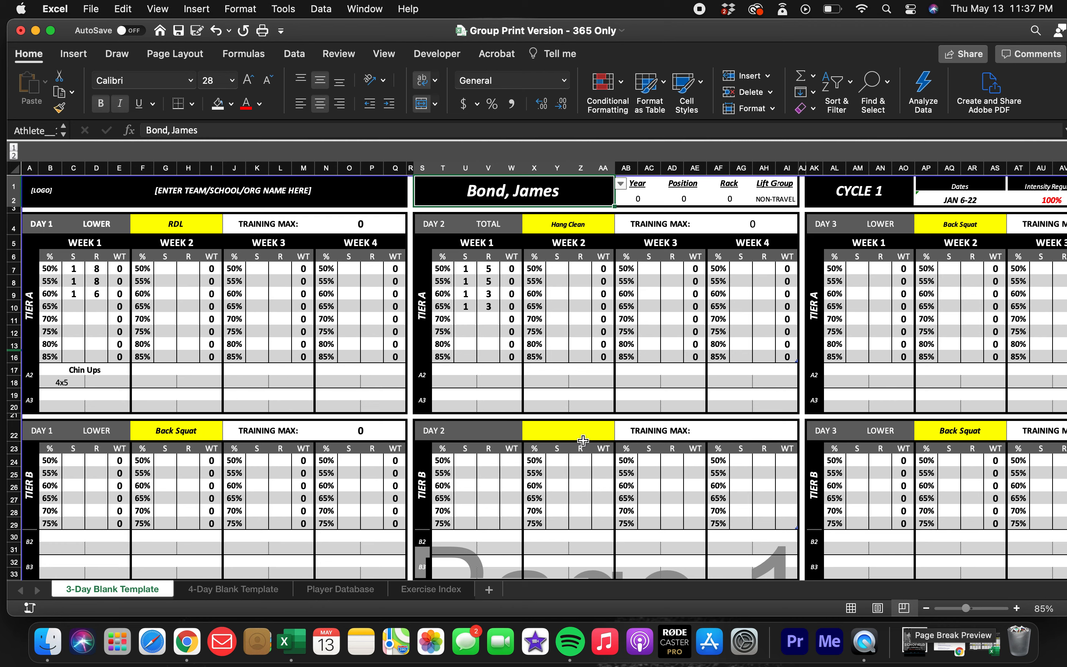
# Review the 3-Day template's layout and inspect the Position, Rack and Lift Group header fields, including the Position header's available choices.
pyautogui.scroll(-5, 583, 441)
pyautogui.hscroll(10, 560, 405)
pyautogui.hscroll(-10, 559, 405)
pyautogui.scroll(2, 559, 405)
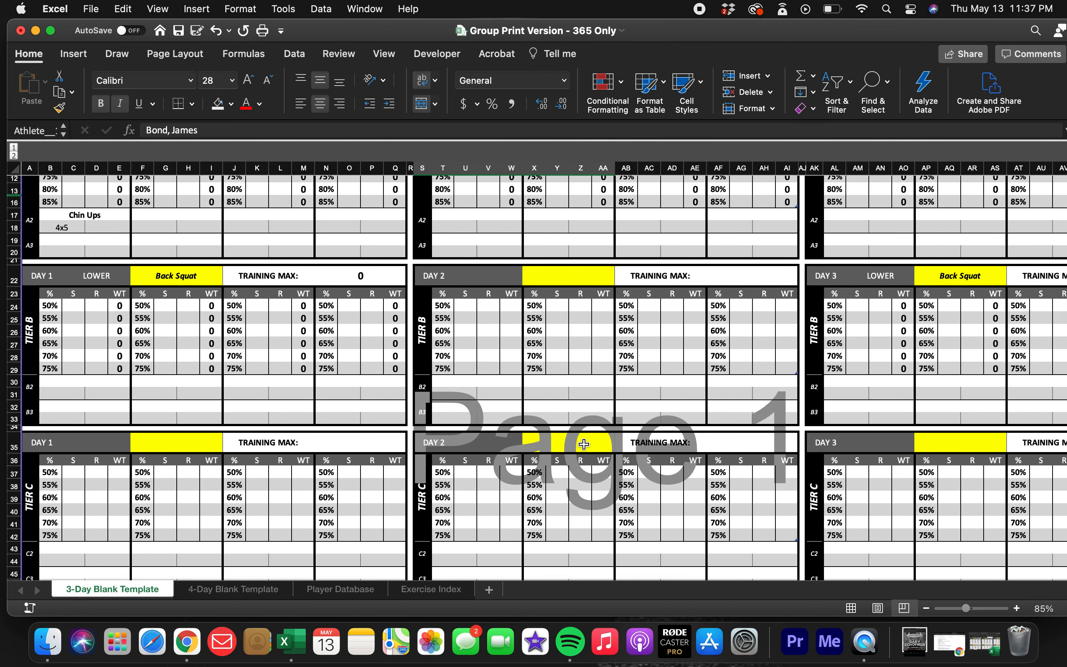
pyautogui.scroll(5, 377, 312)
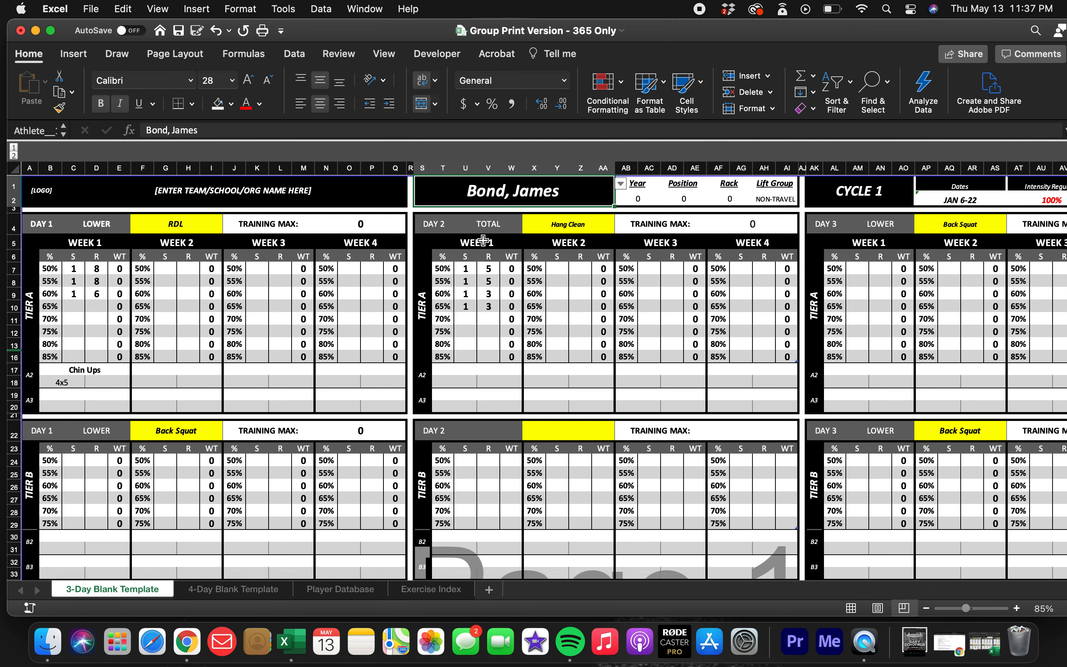
pyautogui.click(682, 187)
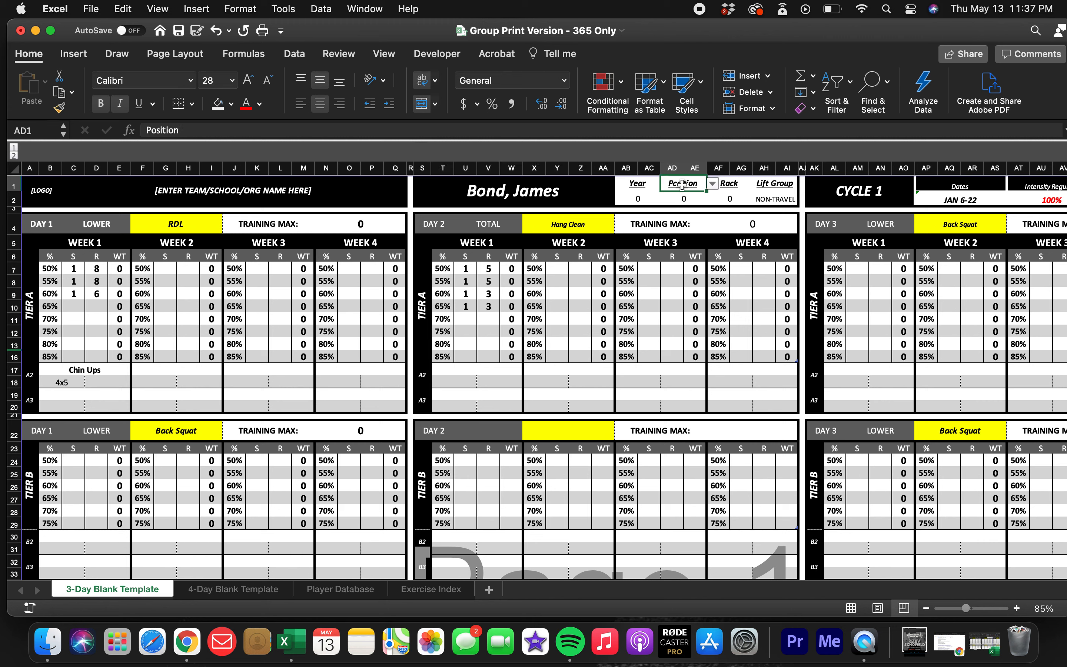
pyautogui.click(729, 184)
pyautogui.click(775, 183)
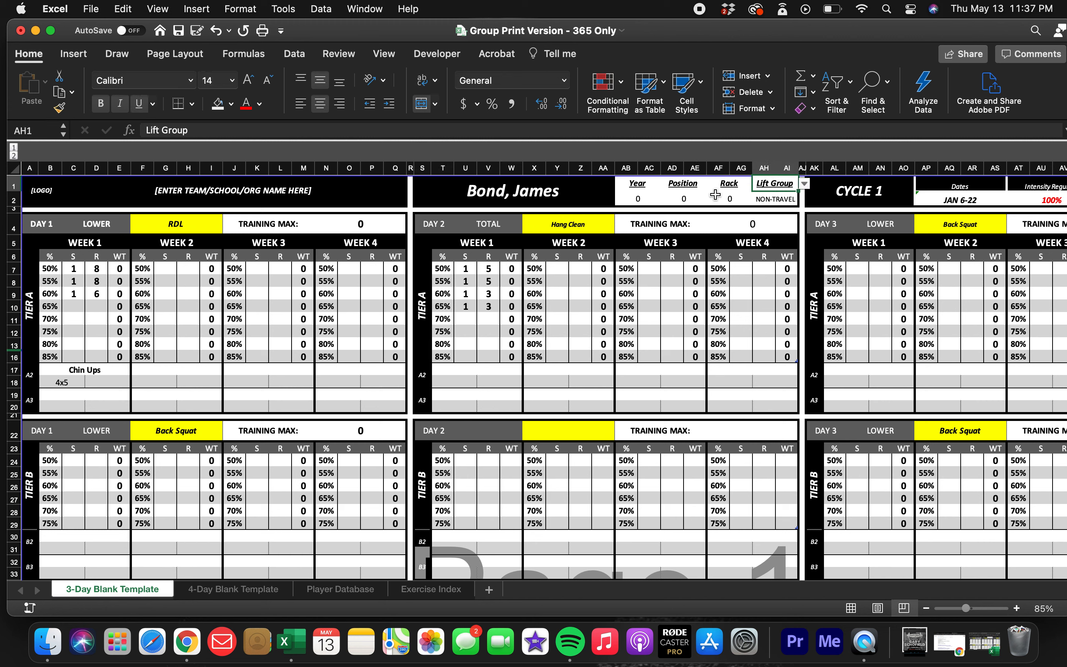
pyautogui.click(687, 188)
pyautogui.click(713, 185)
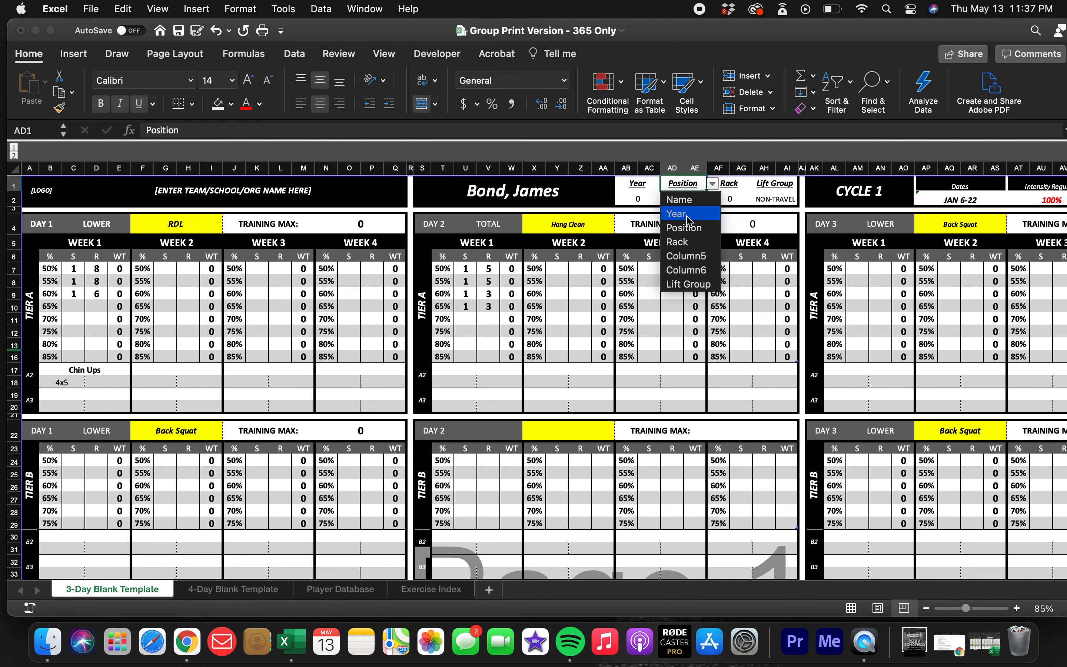
pyautogui.click(735, 200)
pyautogui.click(733, 199)
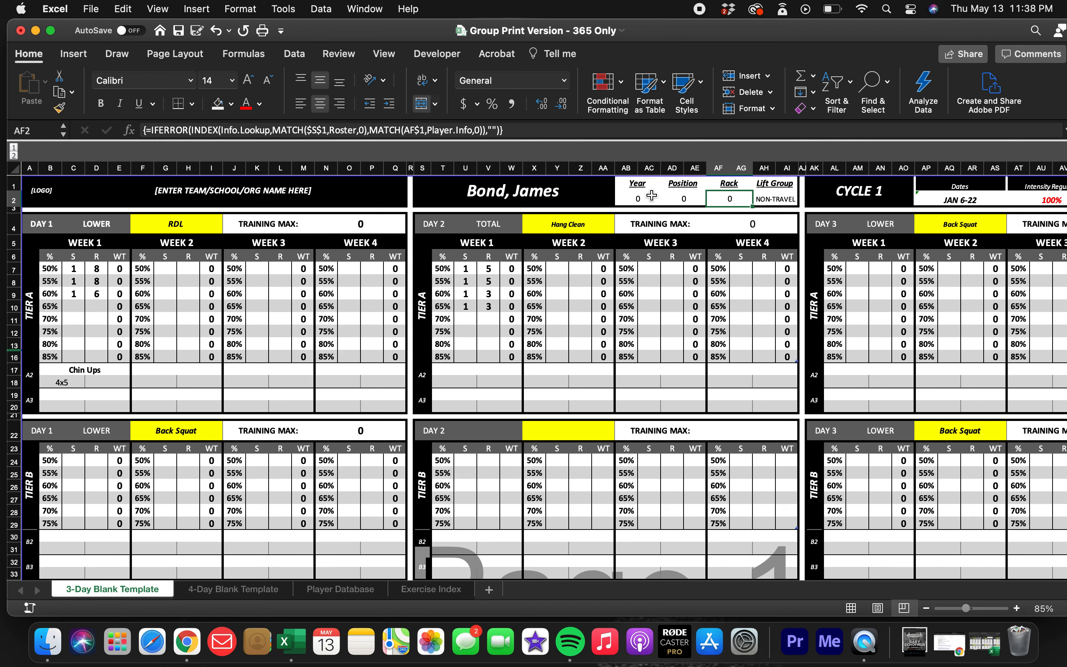
# Examine the template's header cells for rack, cycle, dates, logo, team name and Intensity Regulator.
pyautogui.hscroll(8, 671, 250)
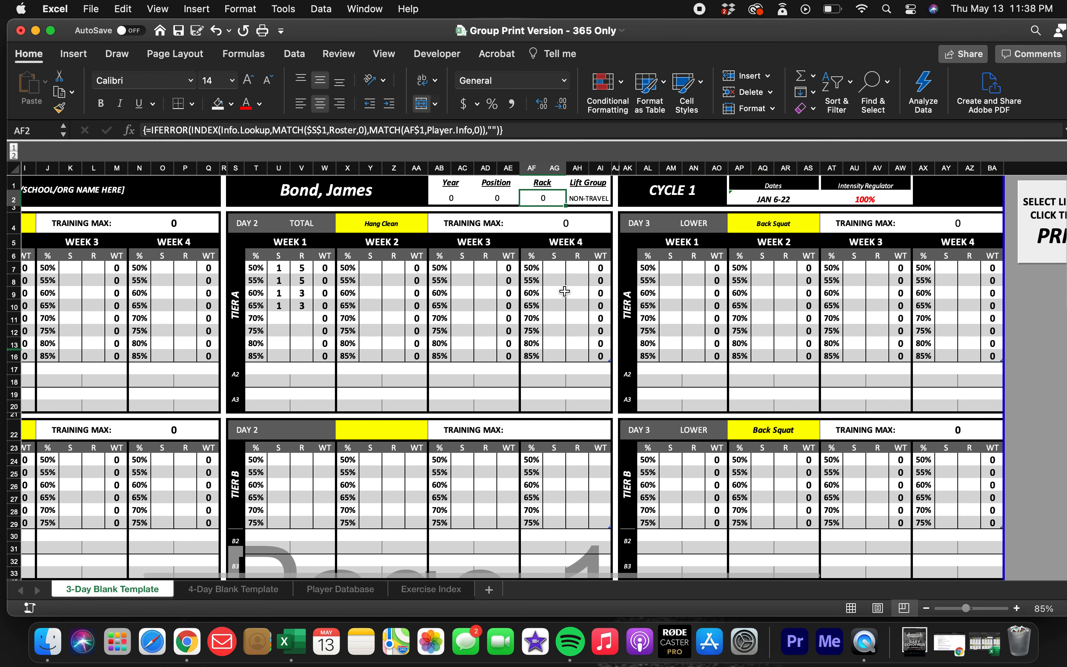
pyautogui.hscroll(-12, 564, 291)
pyautogui.hscroll(16, 574, 229)
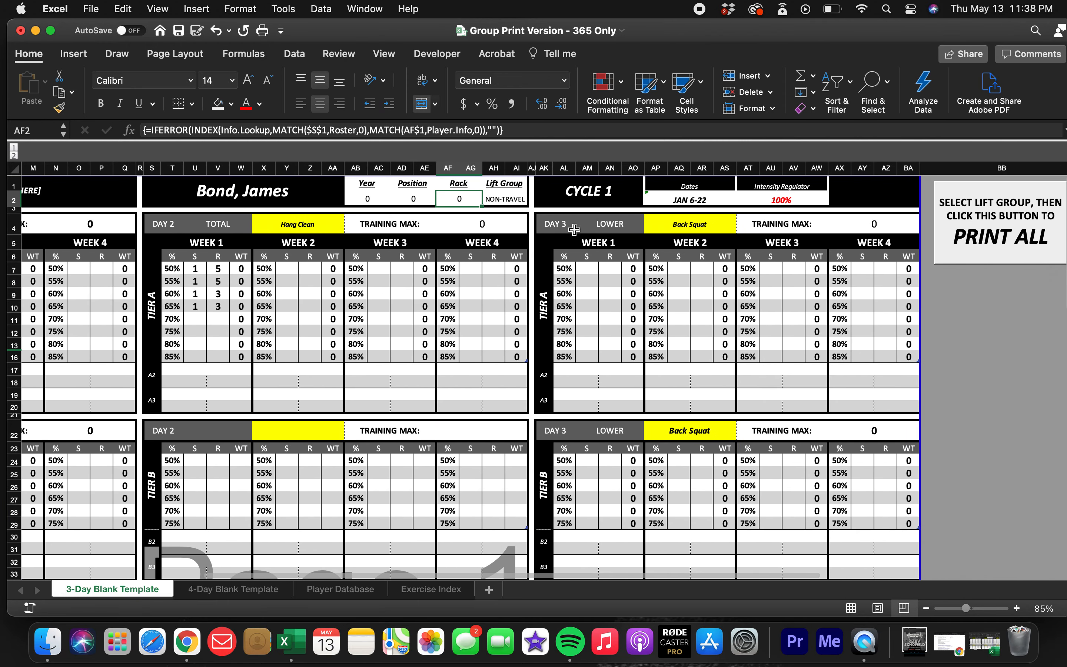
pyautogui.click(611, 186)
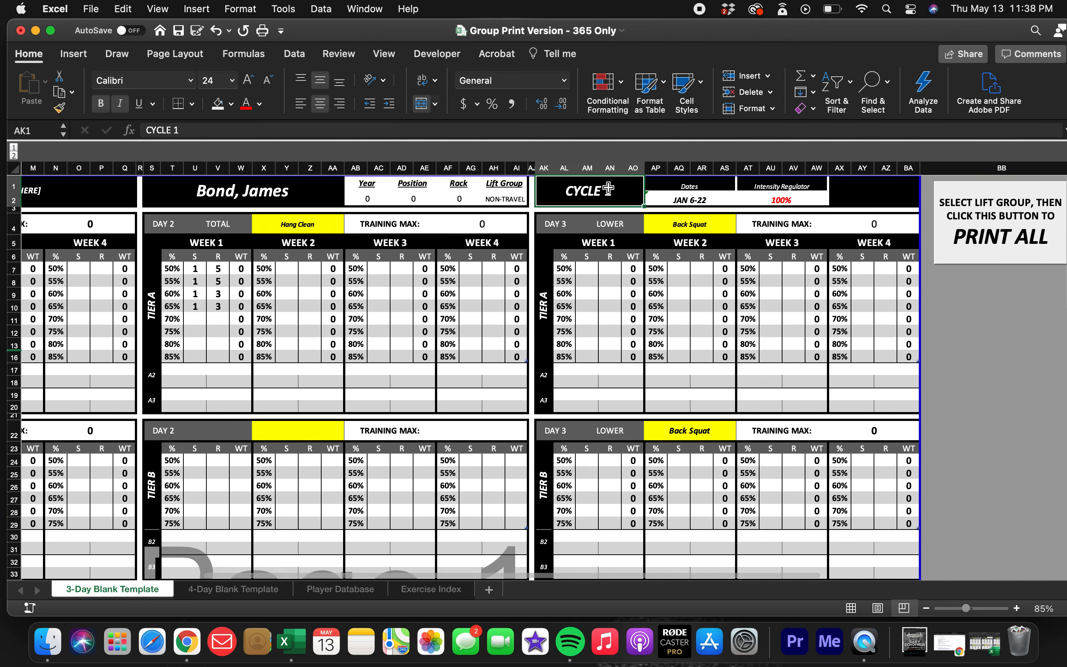
pyautogui.click(707, 197)
pyautogui.click(686, 197)
pyautogui.click(585, 197)
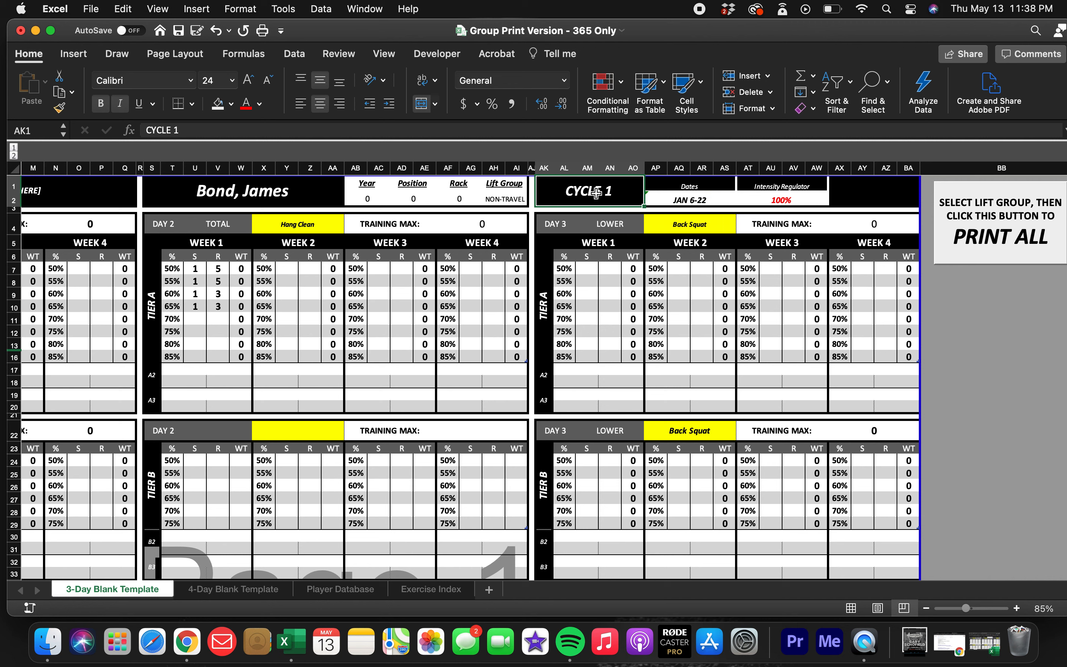
pyautogui.hscroll(-6, 565, 215)
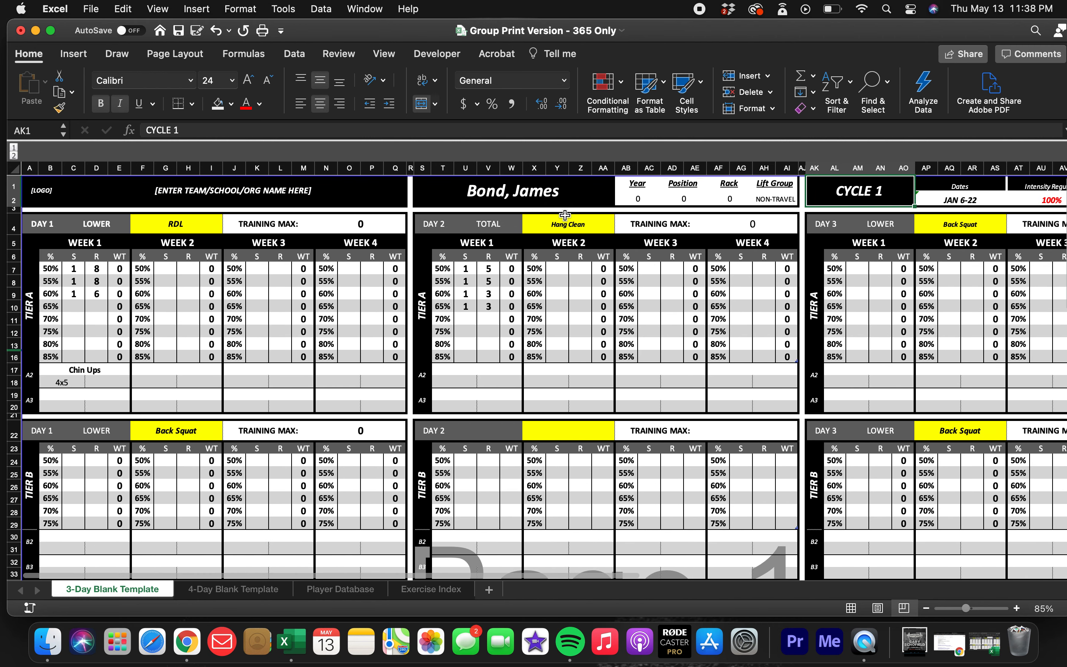
pyautogui.click(43, 197)
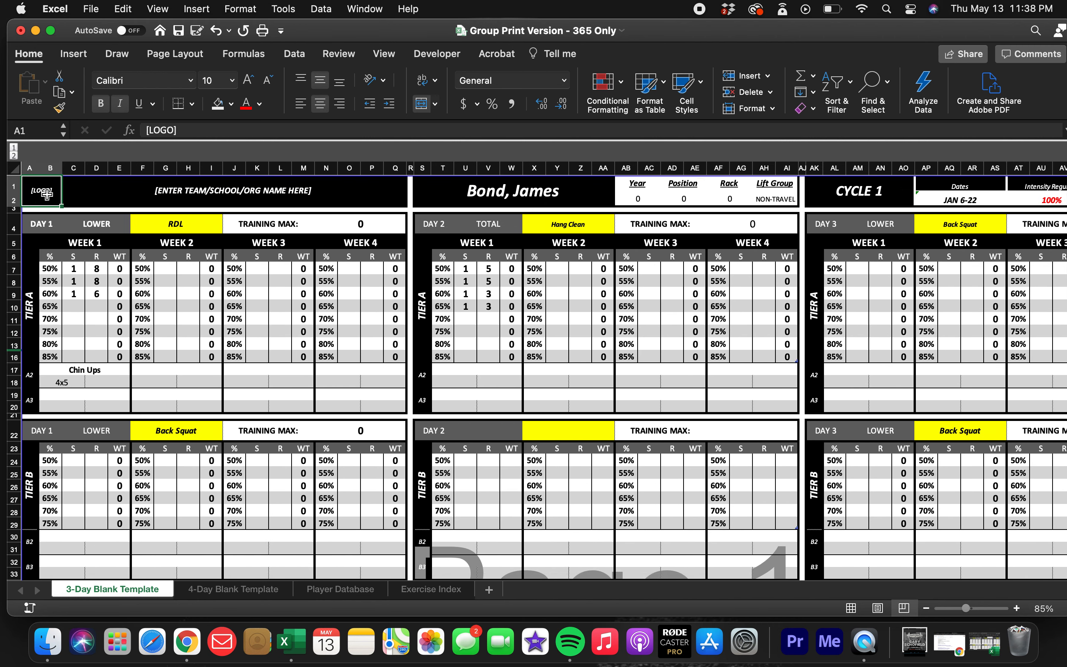
pyautogui.click(188, 191)
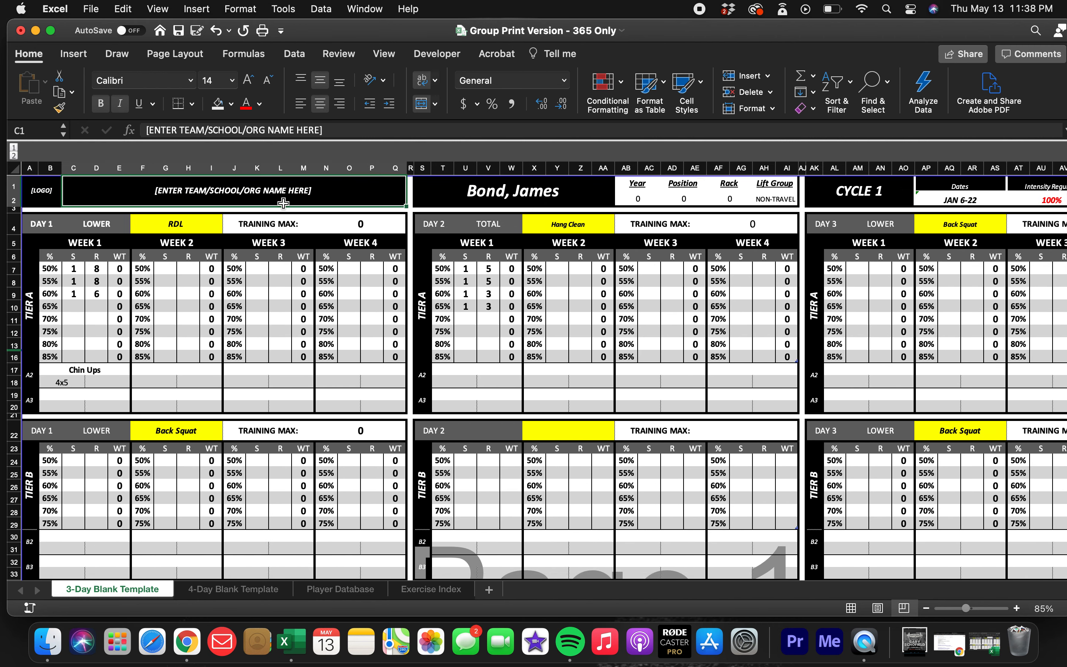
pyautogui.hscroll(3, 282, 194)
pyautogui.hscroll(5, 283, 194)
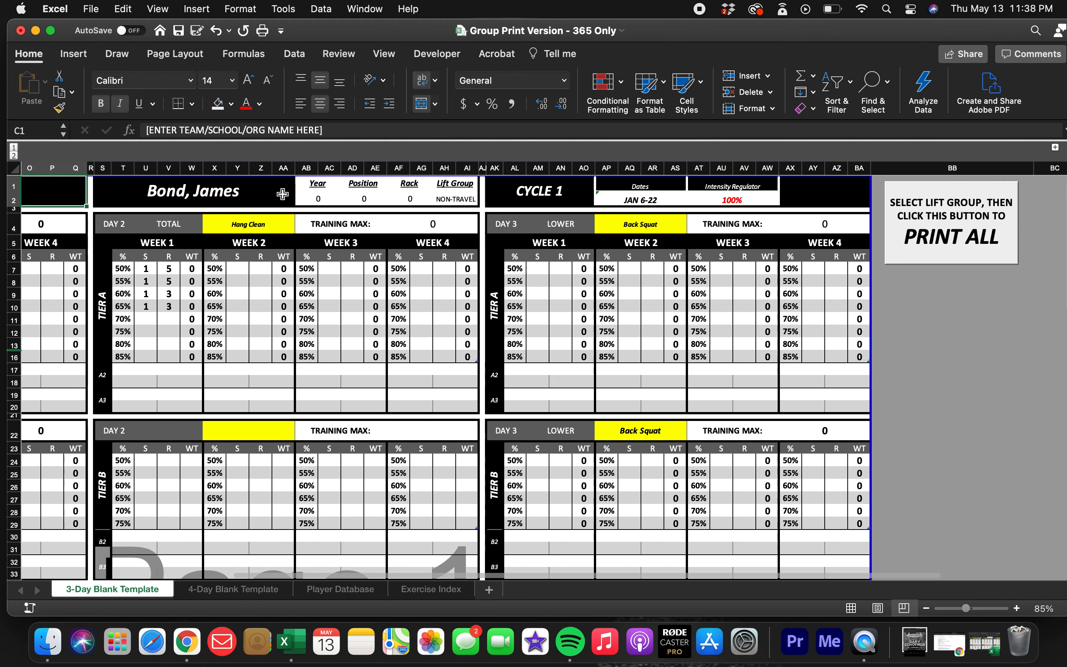
pyautogui.click(622, 195)
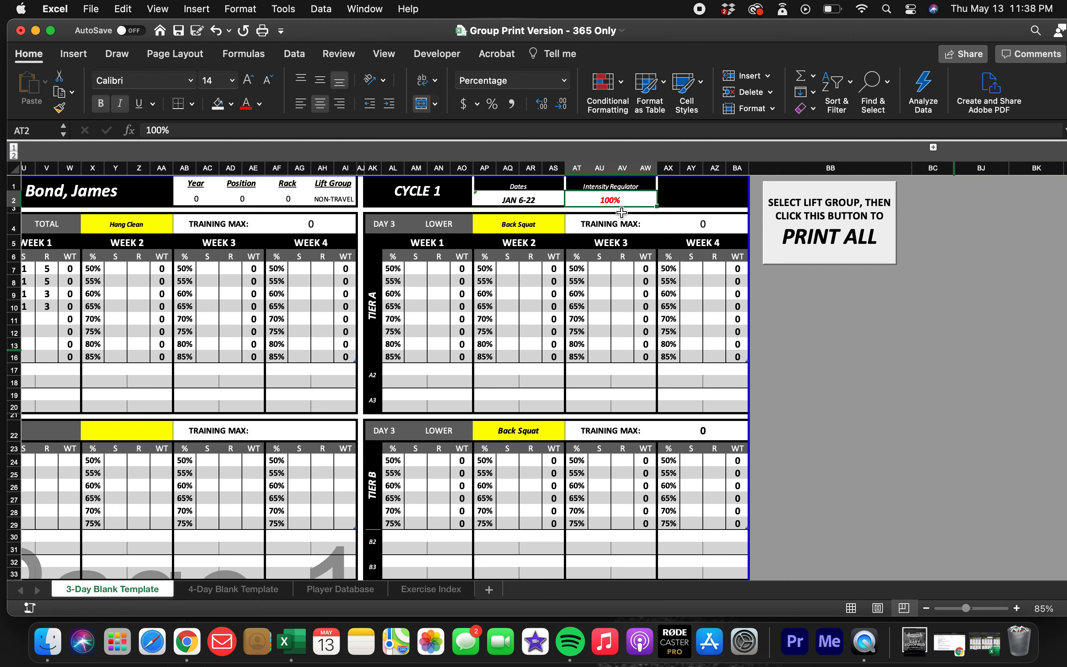
# Switch the 3-Day template to "Athlete, 1".
pyautogui.hscroll(-7, 210, 244)
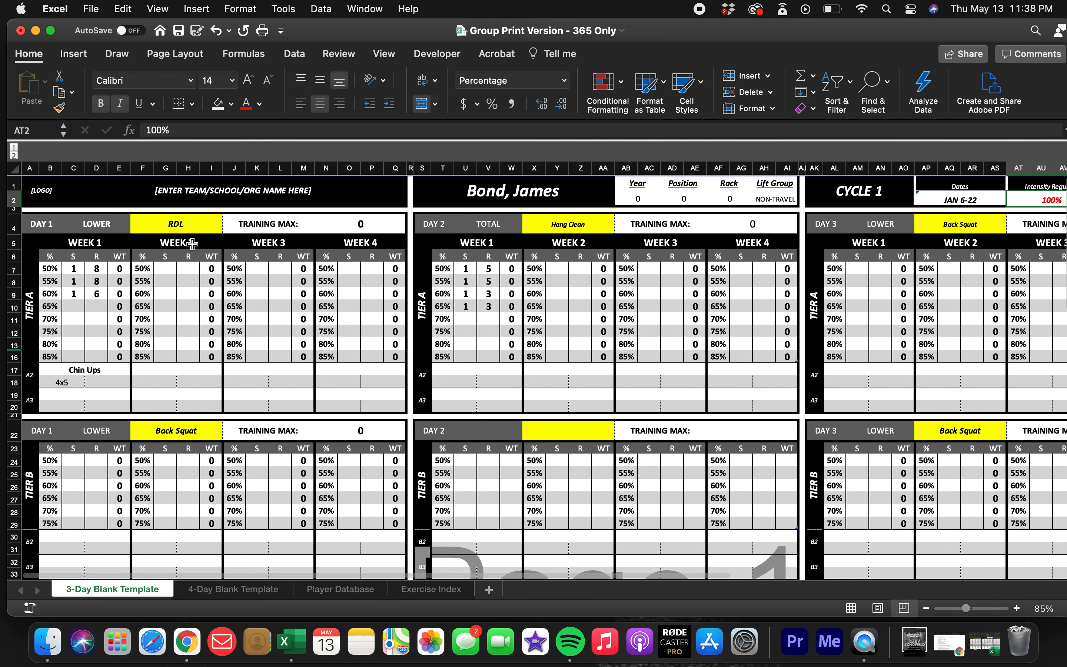
pyautogui.click(537, 189)
pyautogui.click(621, 183)
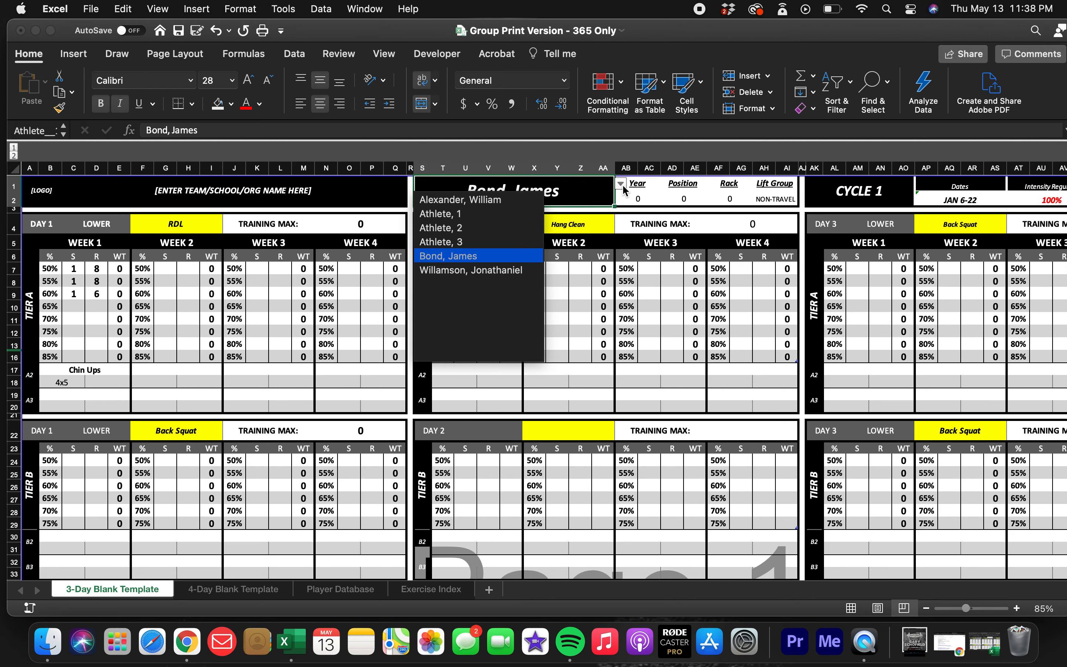
pyautogui.click(494, 217)
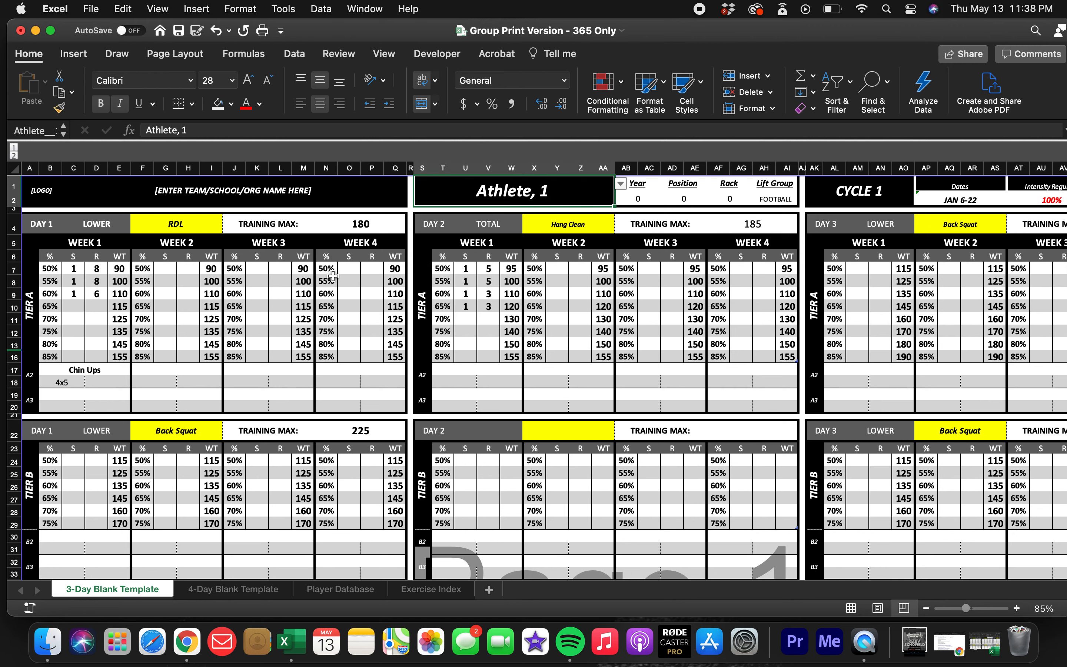
pyautogui.click(280, 314)
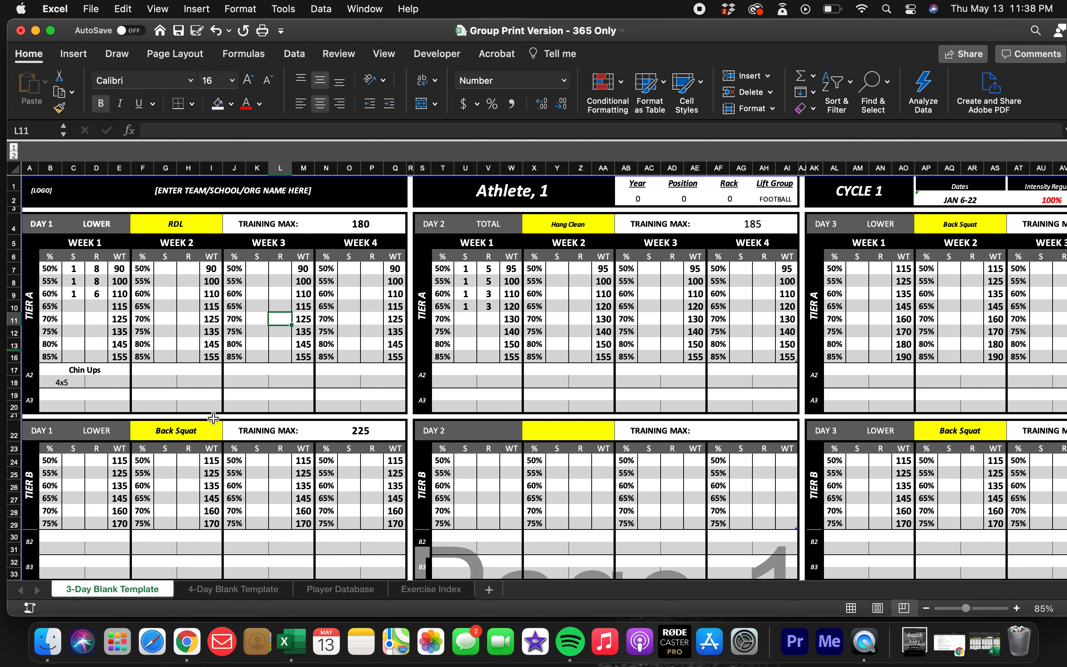
# Set the Intensity Regulator to 90% and check the training maxes and weights across the days.
pyautogui.hscroll(10, 325, 351)
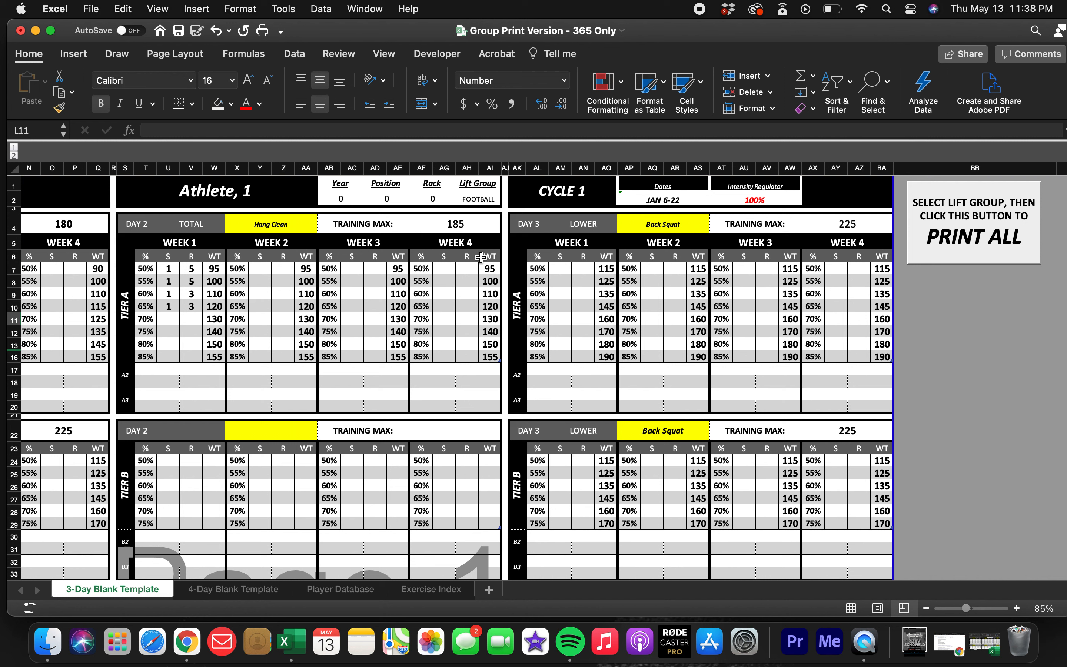
pyautogui.click(767, 202)
pyautogui.write('90')
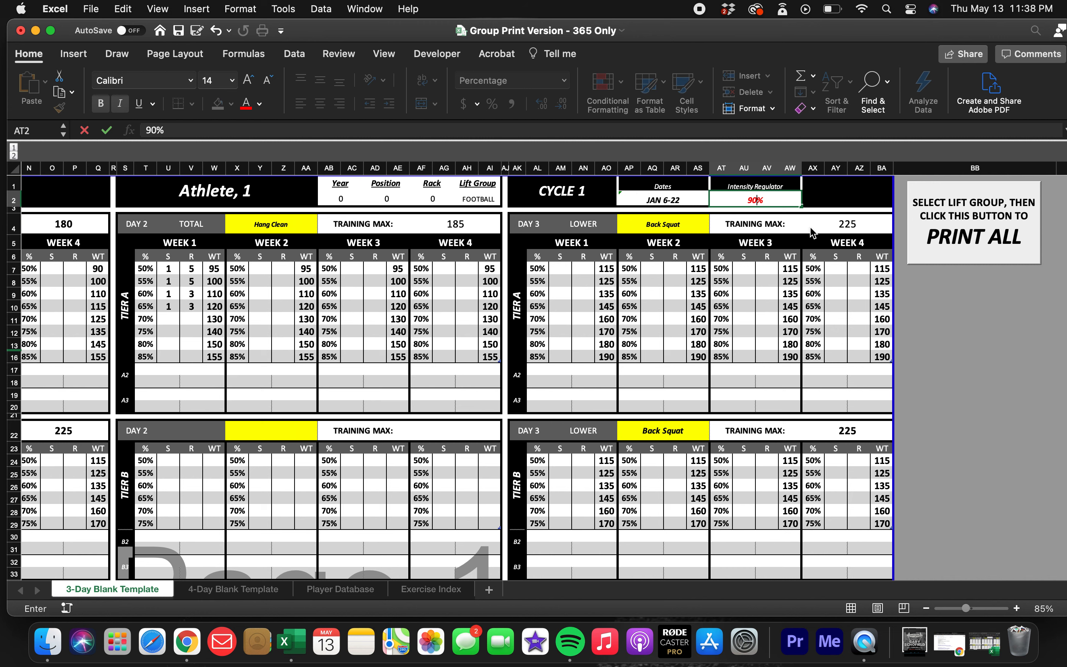
pyautogui.press('Return')
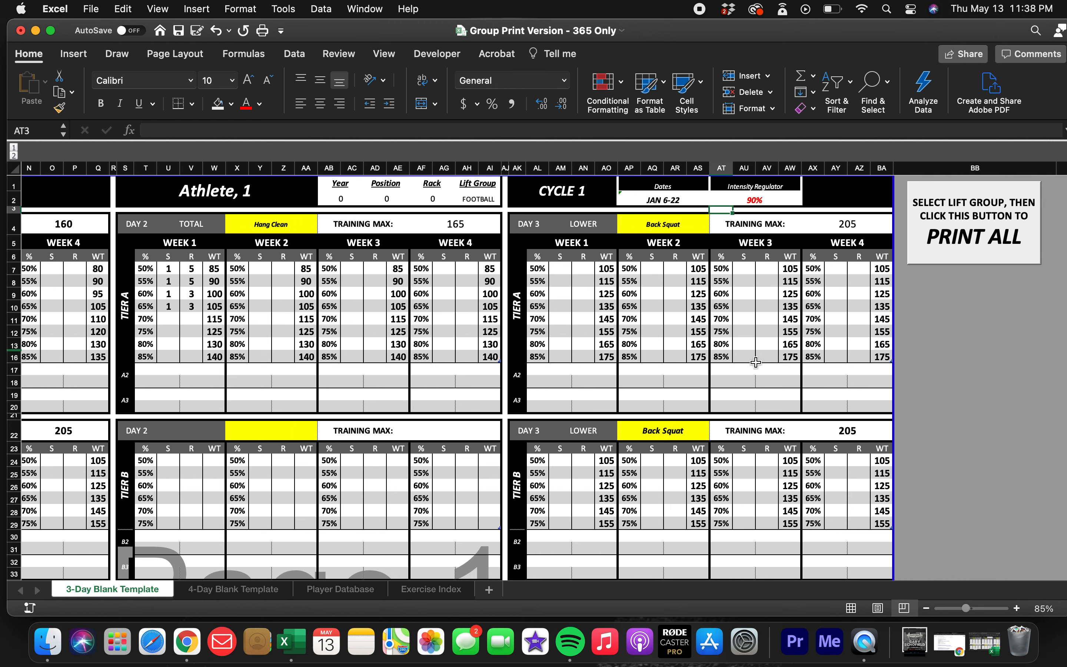
pyautogui.hscroll(-10, 493, 330)
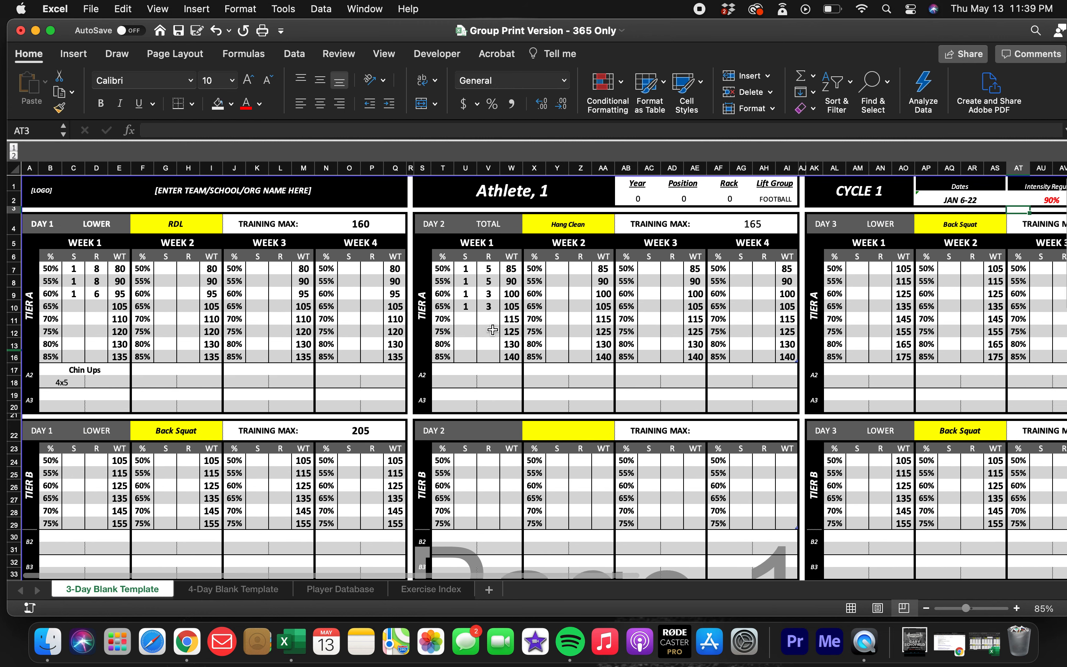
# Set the Intensity Regulator back to 100%.
pyautogui.hscroll(10, 492, 330)
pyautogui.click(770, 204)
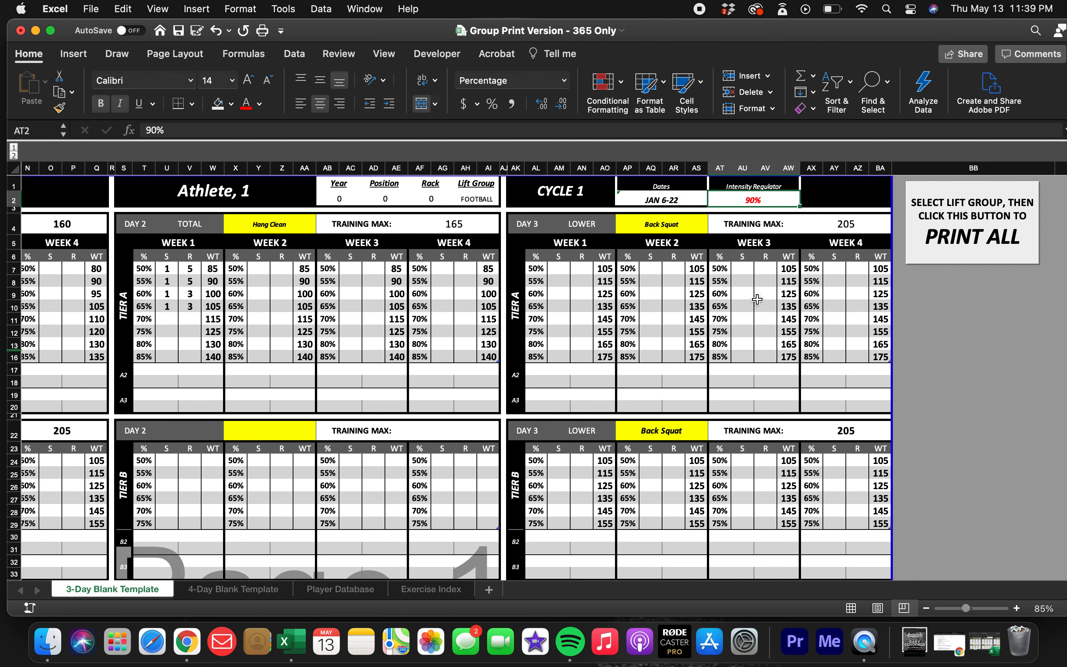
pyautogui.write('100')
pyautogui.press('Return')
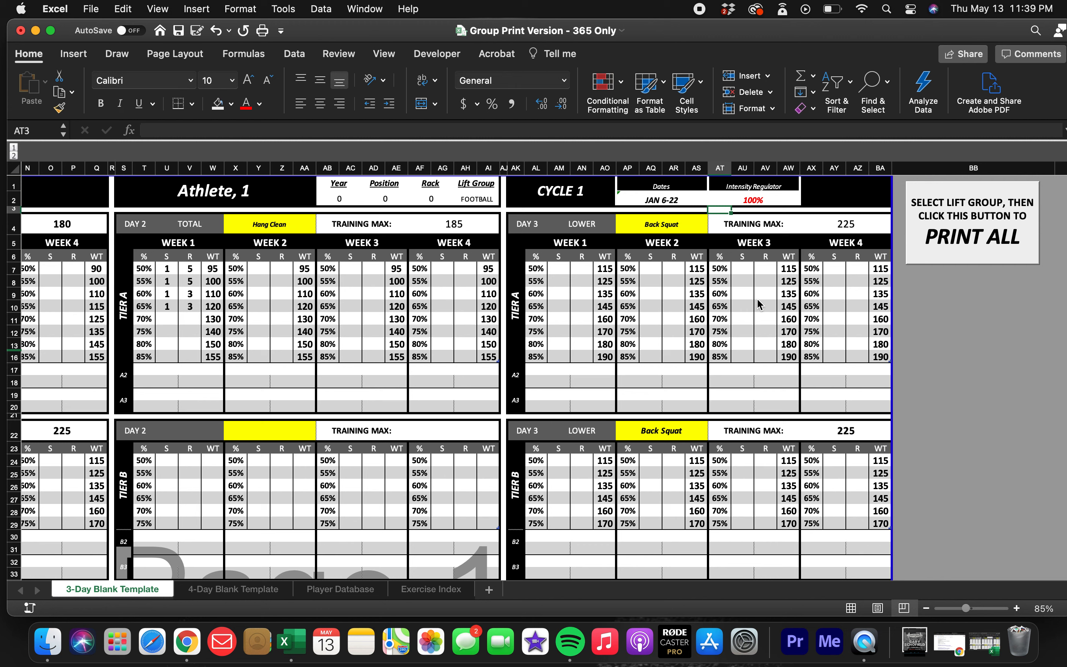
# Change the Day 1 Tier A main lift to DB Rows.
pyautogui.hscroll(-5, 399, 348)
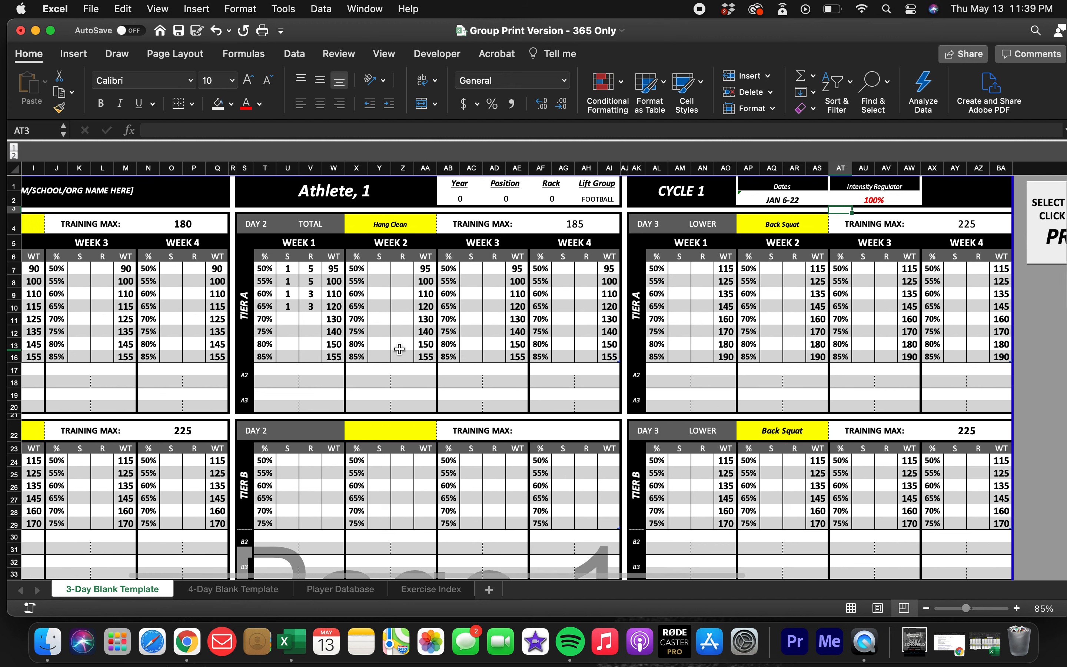
pyautogui.hscroll(-7, 399, 348)
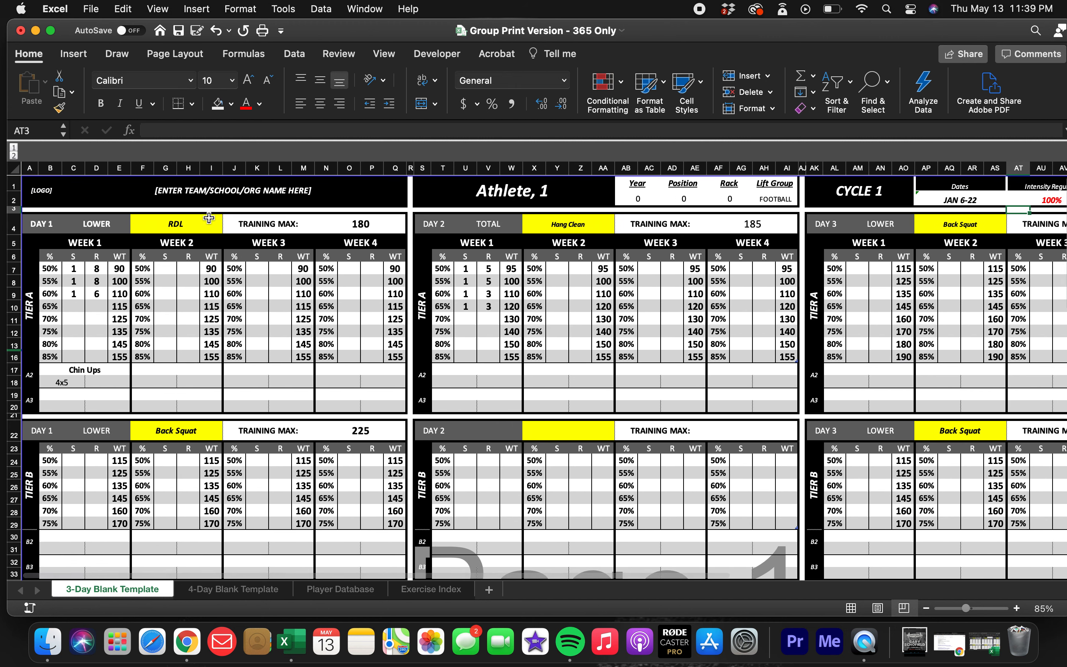
pyautogui.click(209, 218)
pyautogui.click(229, 227)
pyautogui.scroll(-2, 175, 291)
pyautogui.scroll(3, 186, 308)
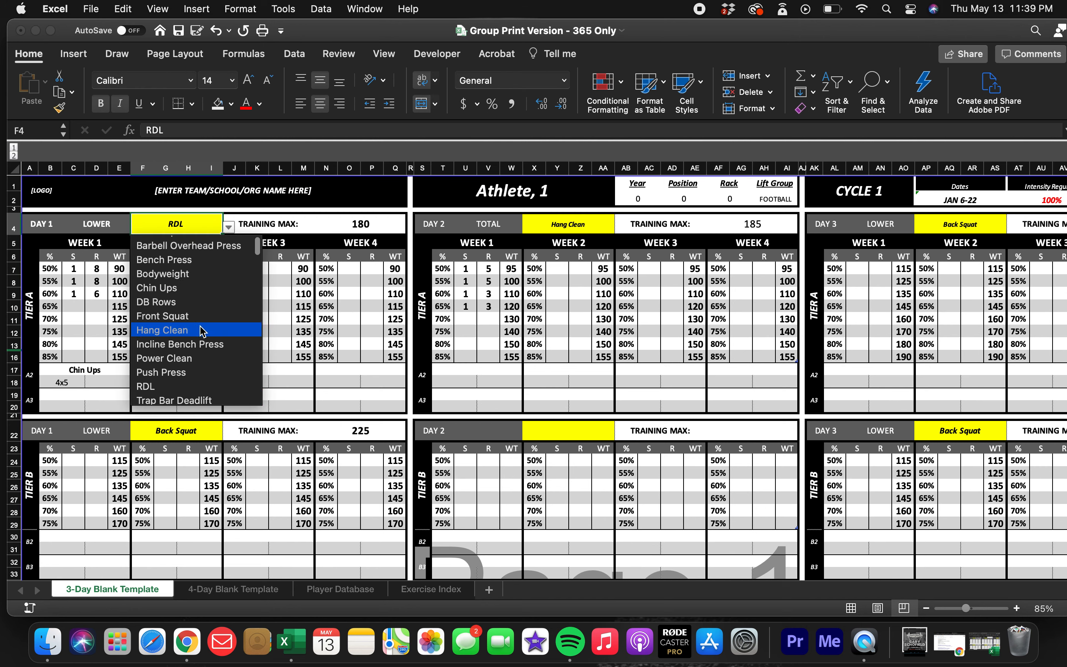
pyautogui.click(201, 302)
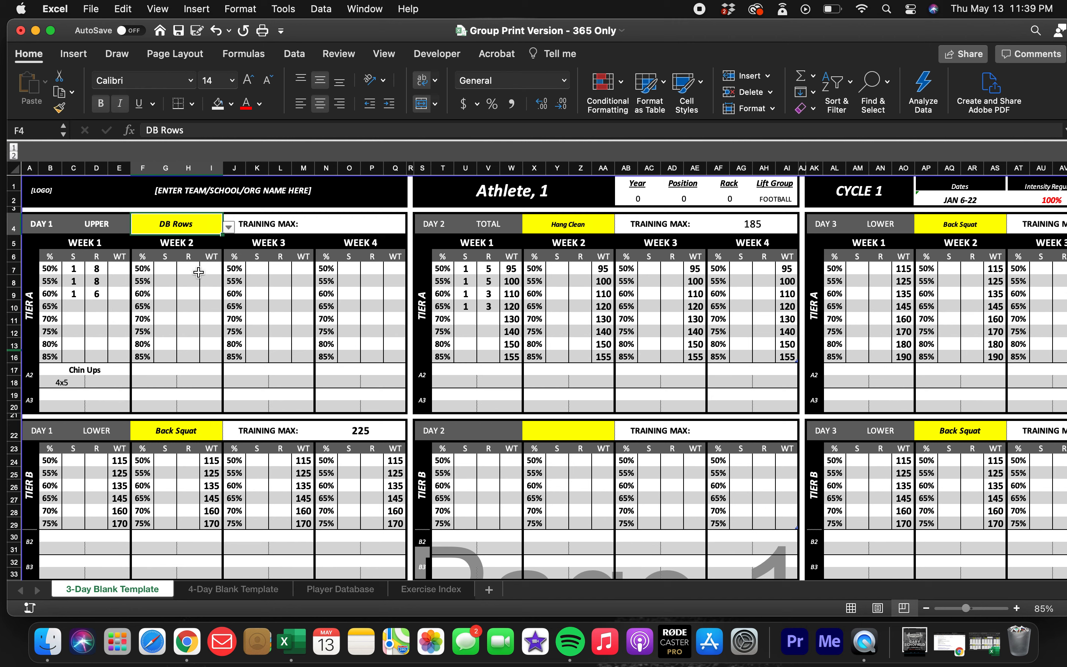
# Inspect the weight formulas down the Week 1 WT column of Day 1 Tier A and in Week 2.
pyautogui.click(119, 271)
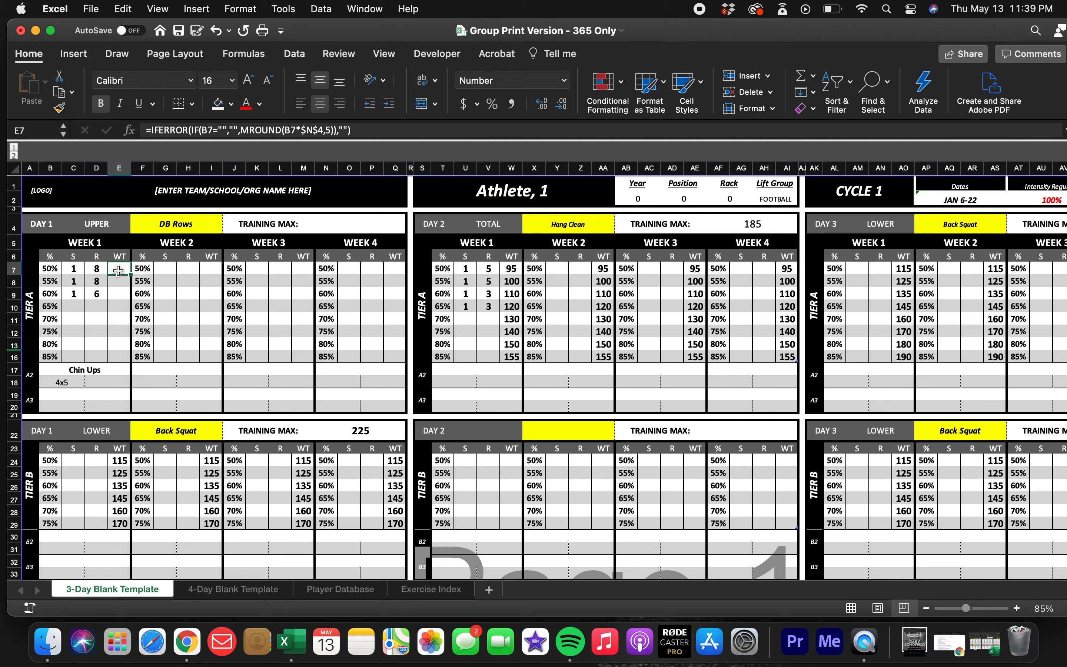
pyautogui.click(122, 284)
pyautogui.click(120, 294)
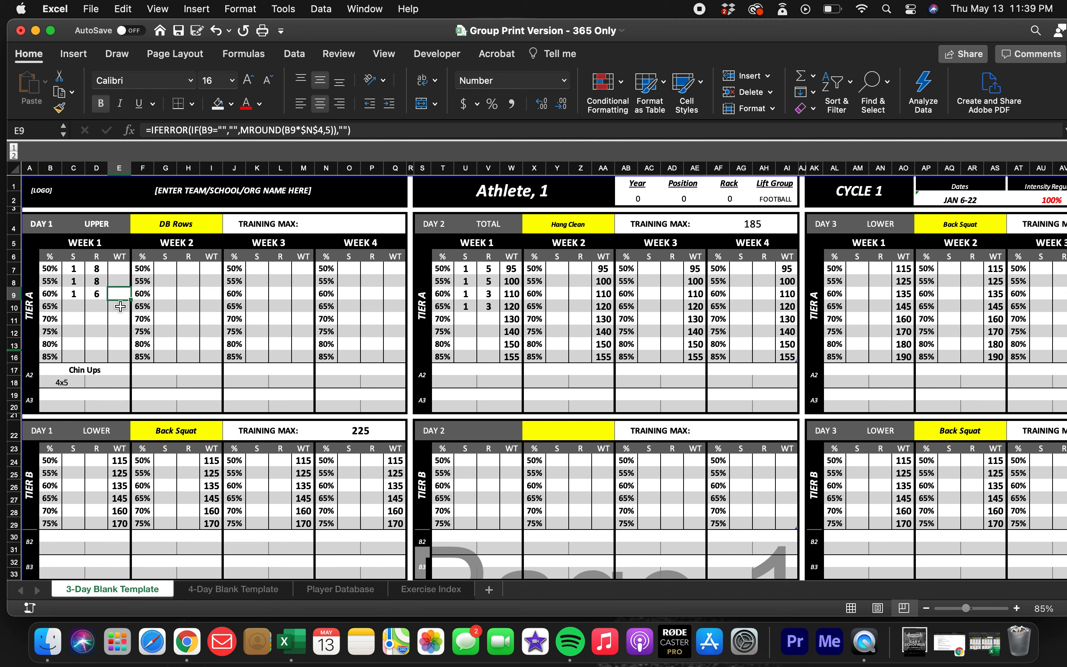
pyautogui.click(121, 311)
pyautogui.click(120, 320)
pyautogui.click(120, 332)
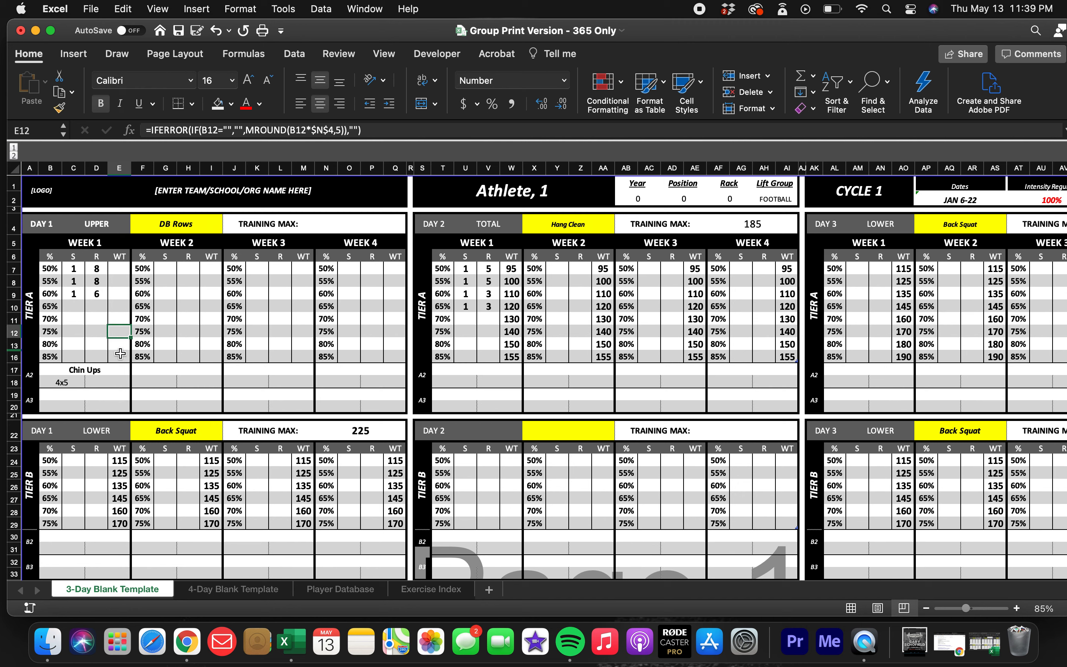
pyautogui.click(119, 347)
pyautogui.click(120, 356)
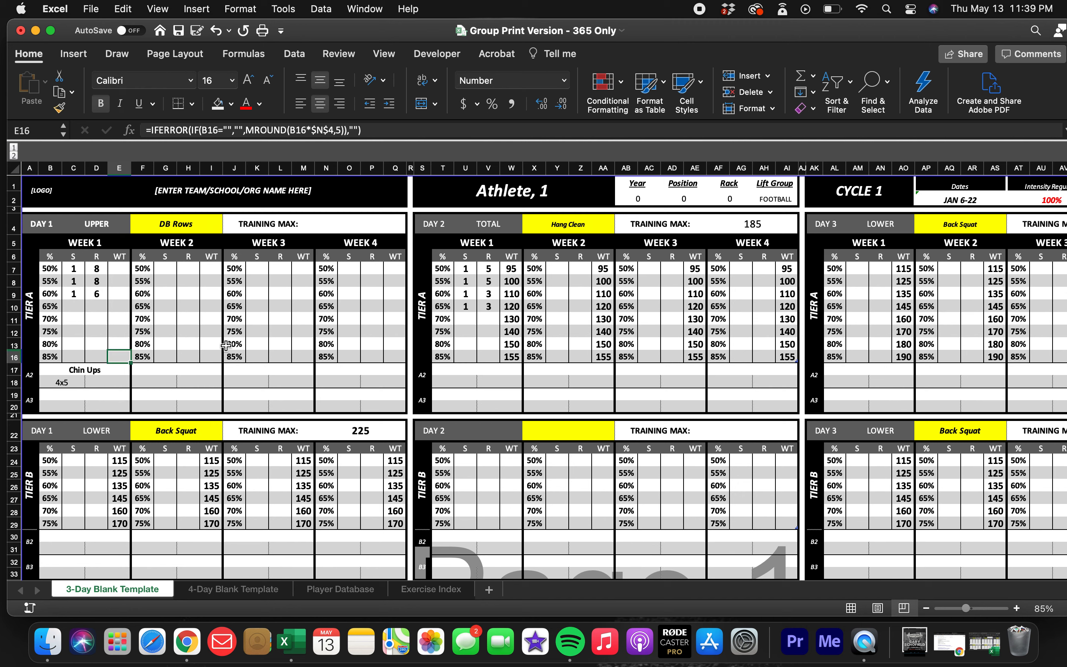
pyautogui.click(210, 279)
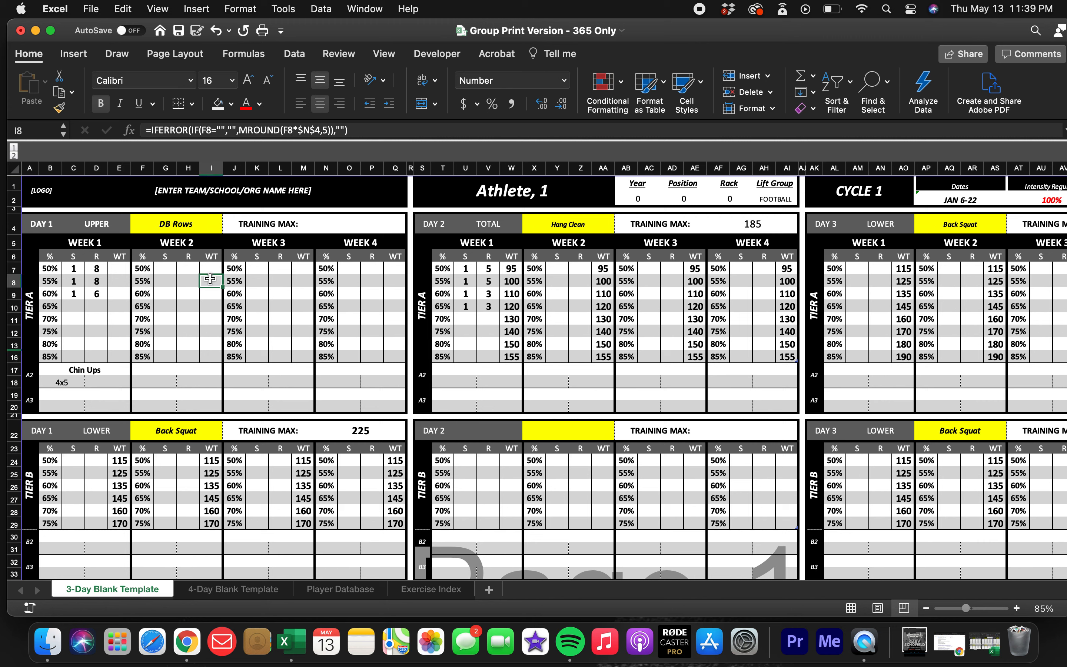
# Examine the percentage, reps and weight cells in the Week 1 and Week 2 blocks of Day 1 Tier A.
pyautogui.click(124, 284)
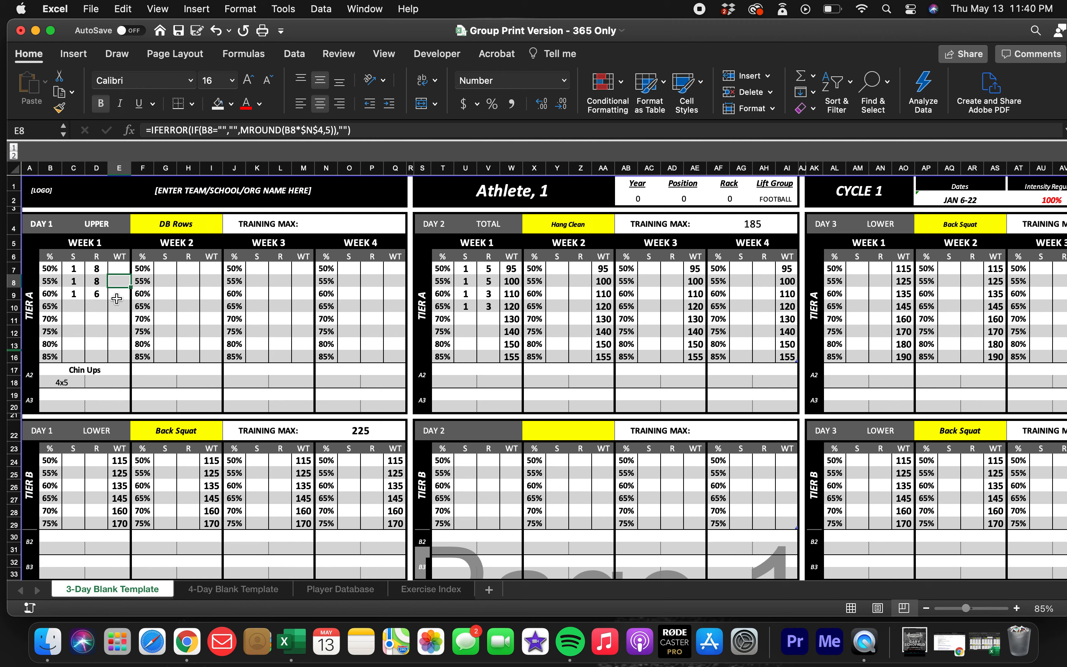
pyautogui.click(97, 284)
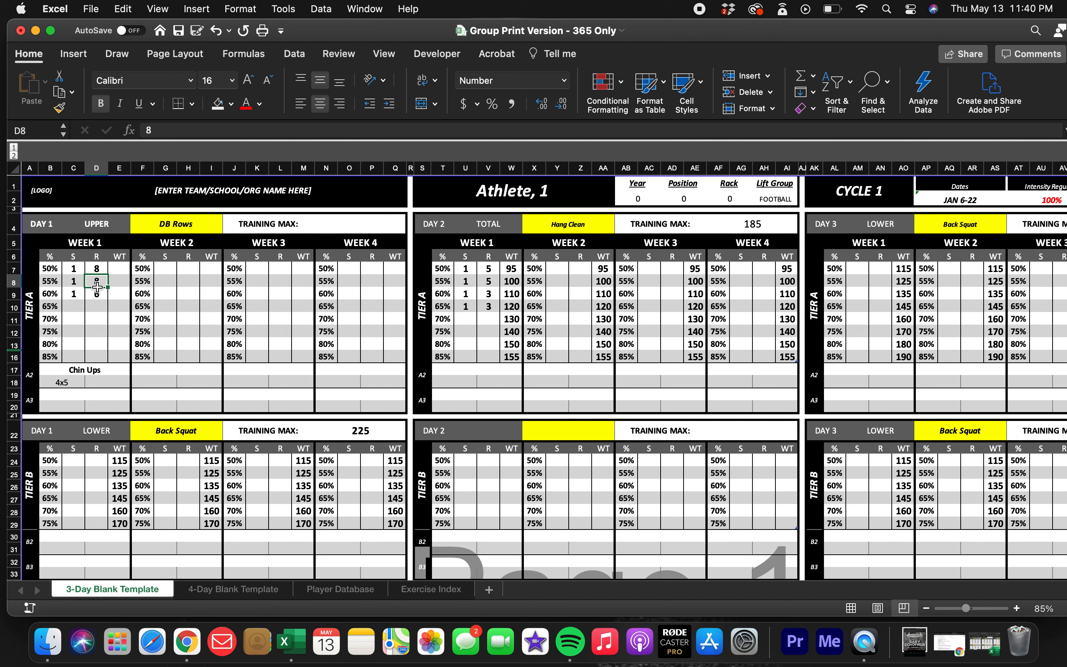
pyautogui.click(48, 292)
pyautogui.click(111, 282)
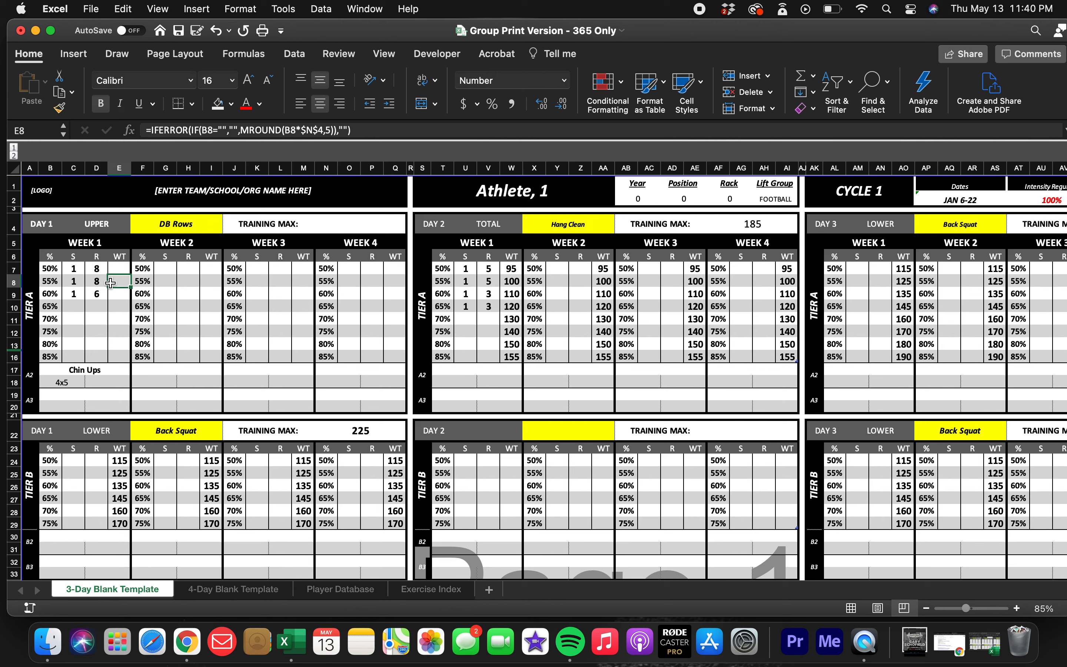
pyautogui.click(190, 293)
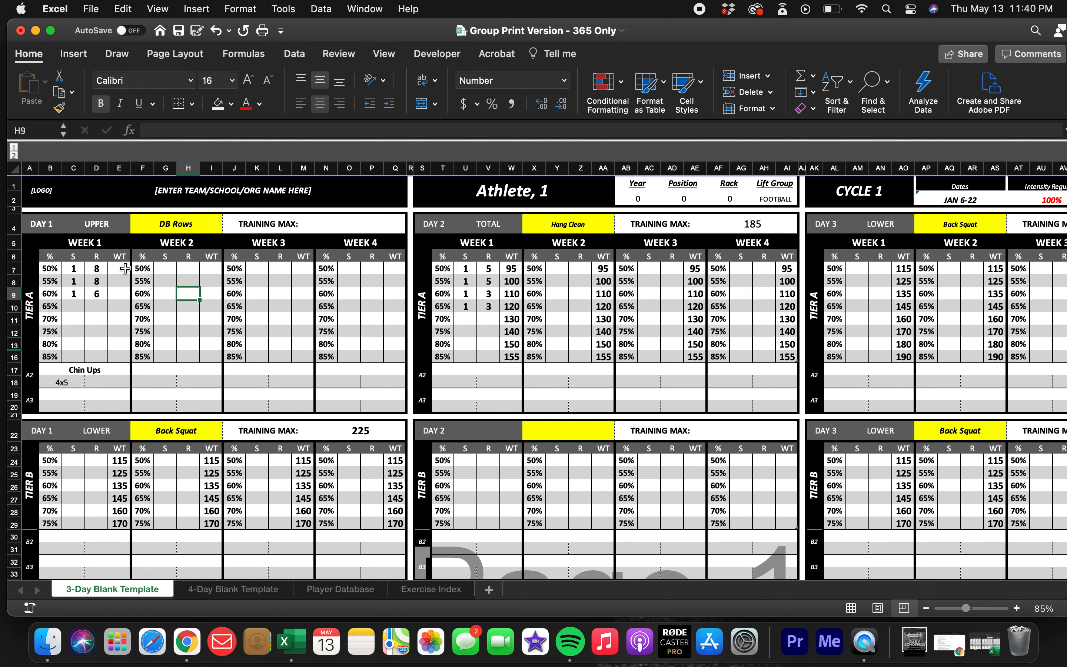
pyautogui.moveTo(49, 274); pyautogui.dragTo(181, 350)
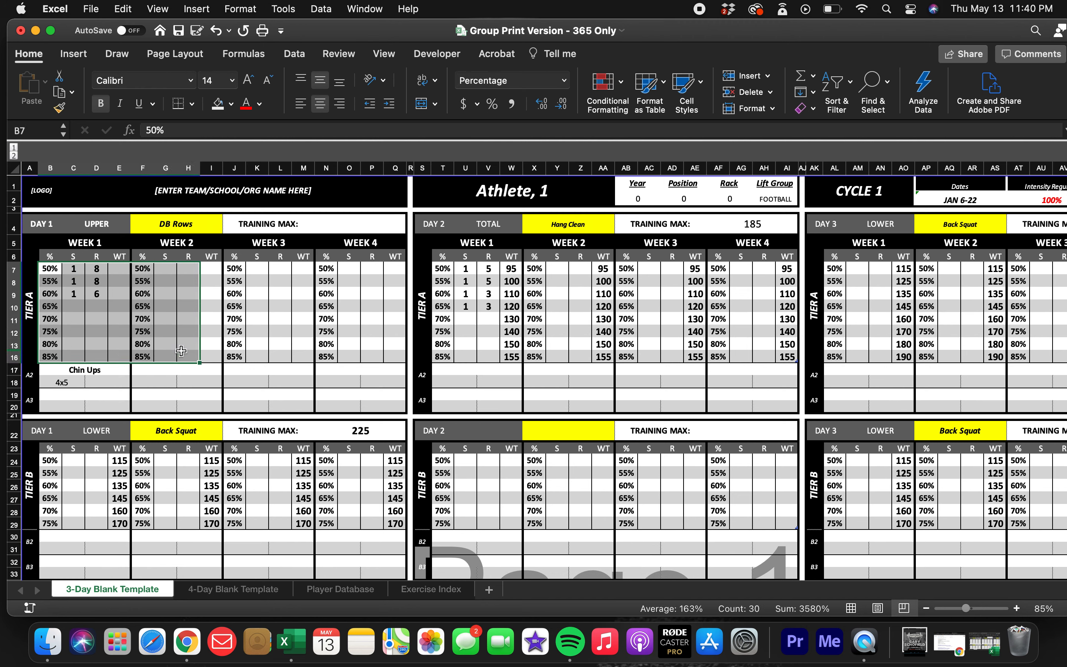
pyautogui.click(117, 316)
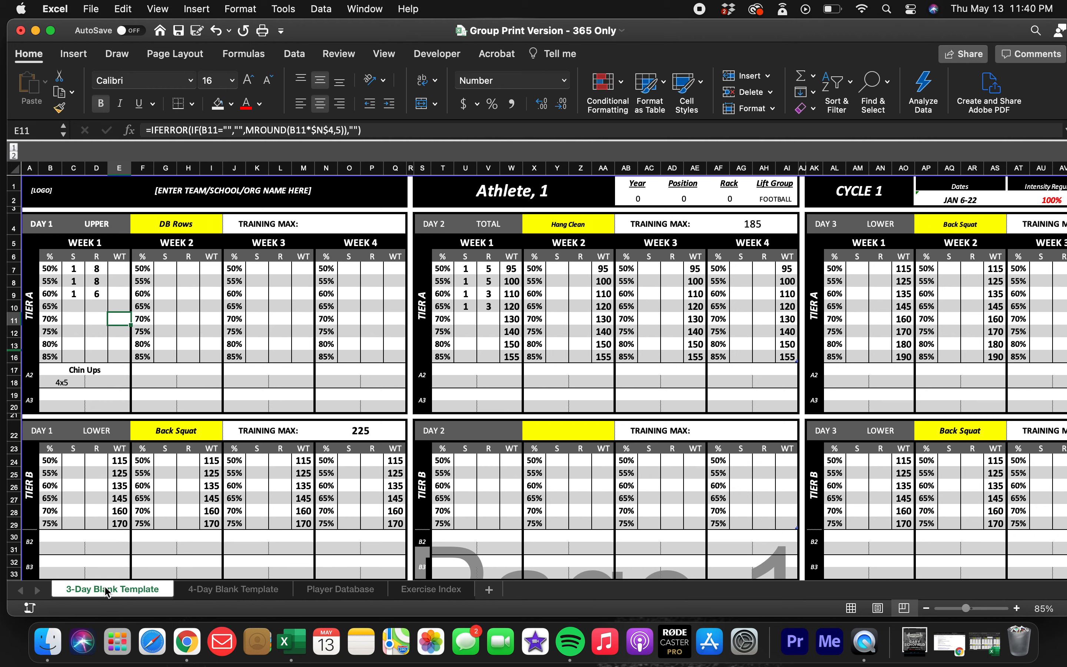
# Examine the Day 1 Tier A Week 1 sets, reps and weight cells and the exercise choices for the A2 accessory lift.
pyautogui.scroll(-6, 179, 396)
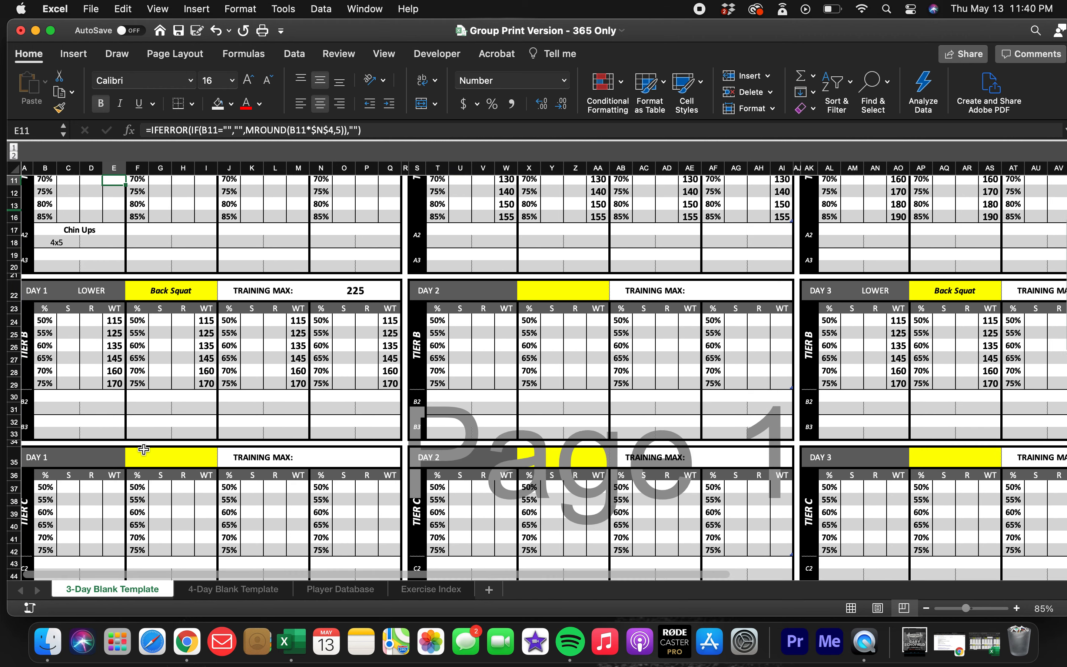
pyautogui.scroll(3, 197, 392)
pyautogui.scroll(5, 197, 392)
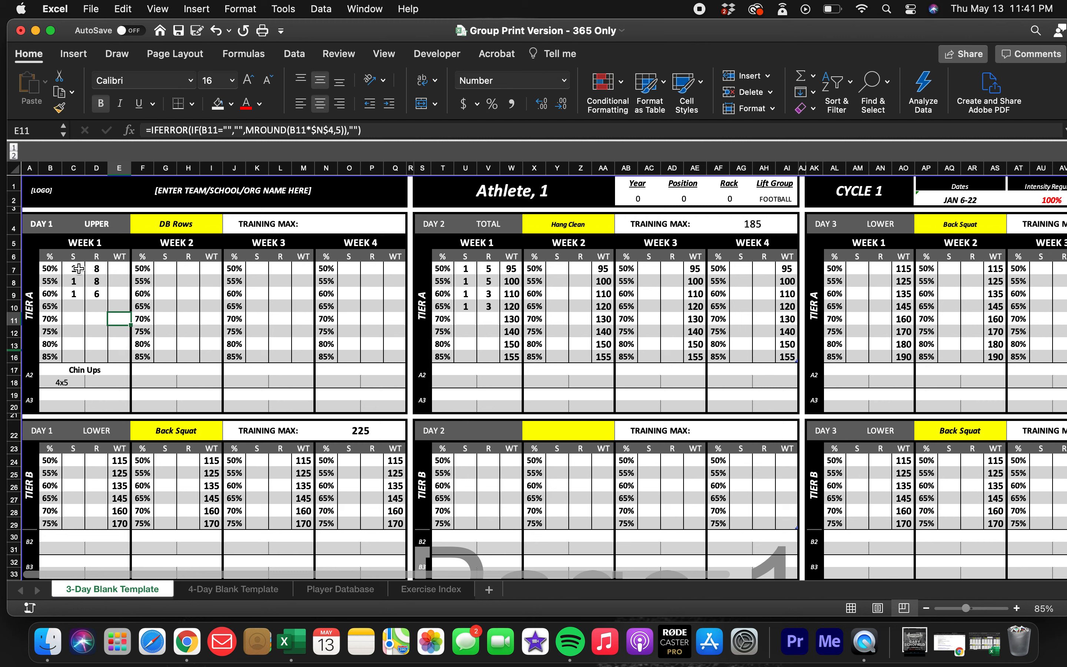
pyautogui.click(118, 271)
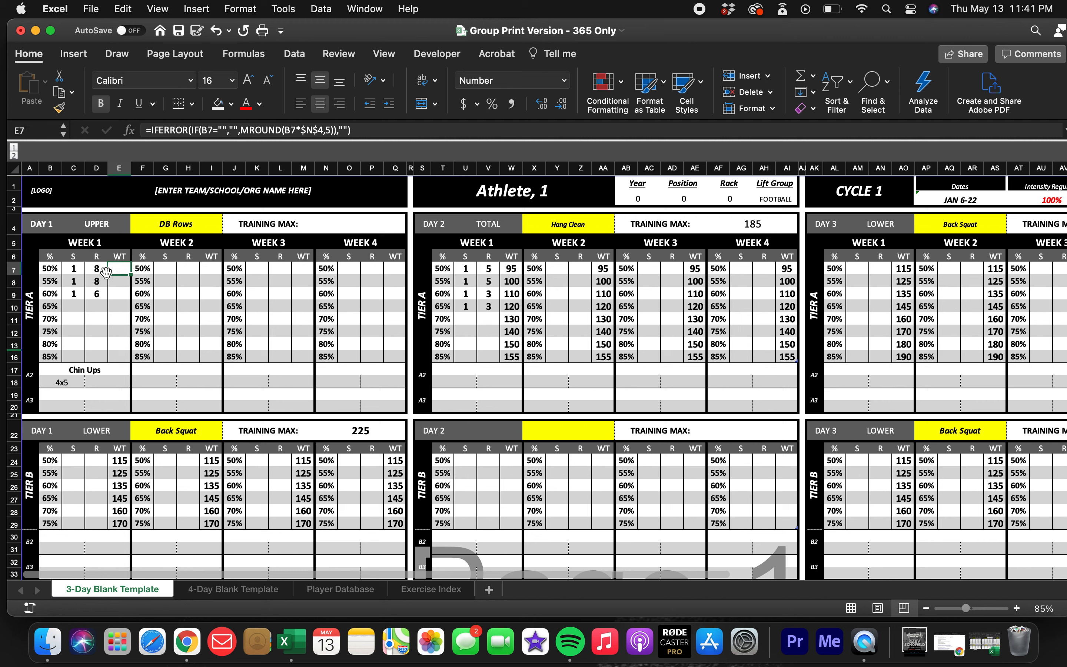
pyautogui.click(97, 275)
pyautogui.click(96, 271)
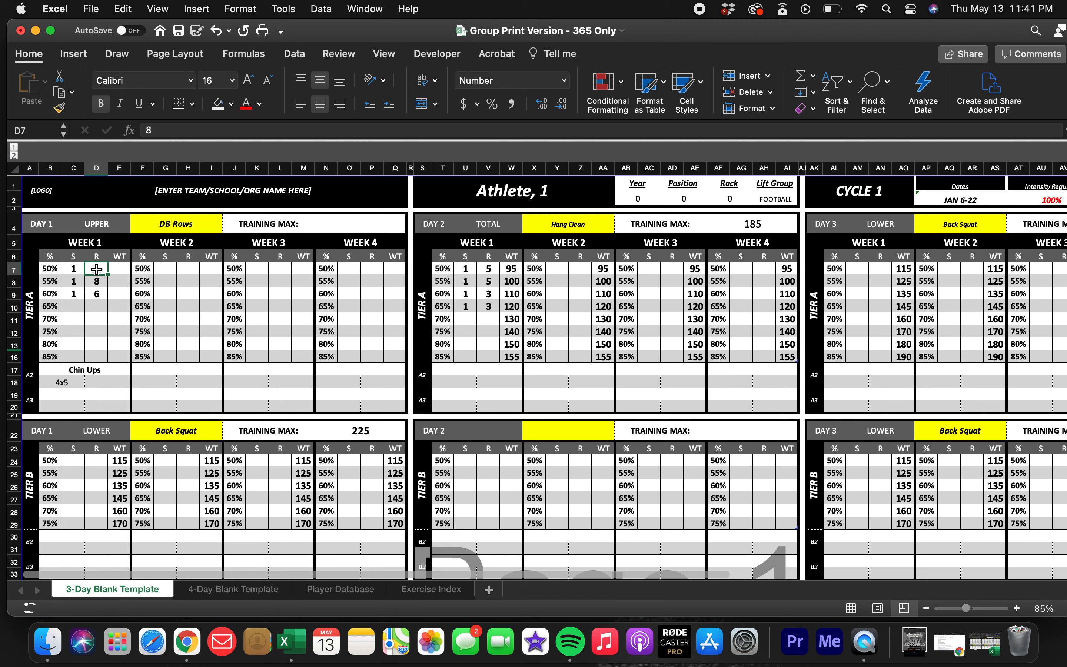
pyautogui.click(96, 372)
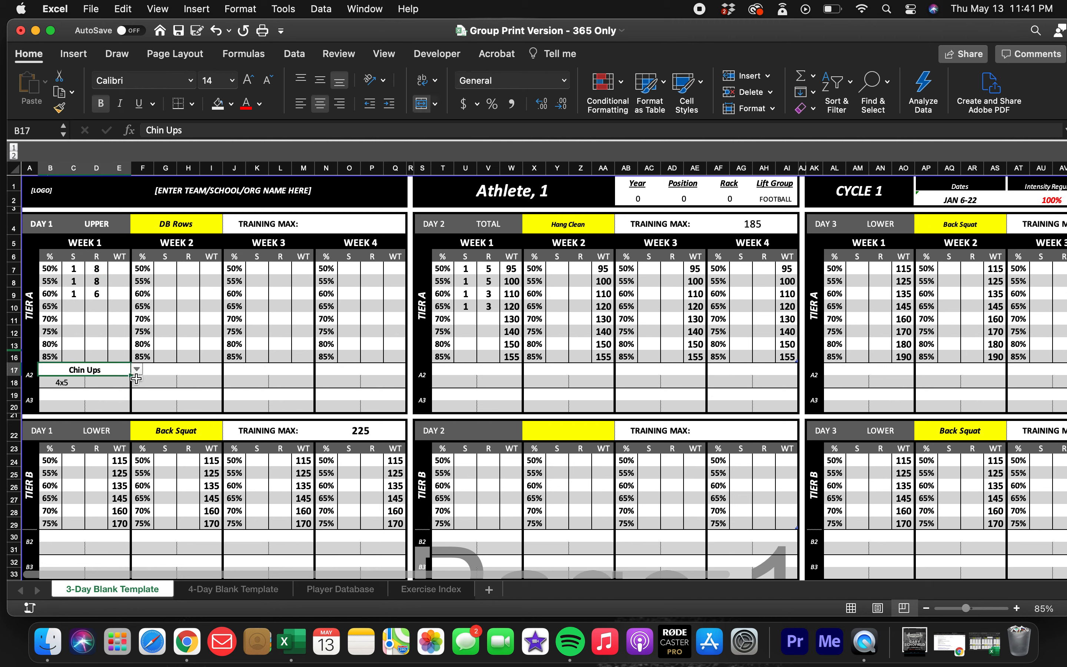
pyautogui.click(137, 370)
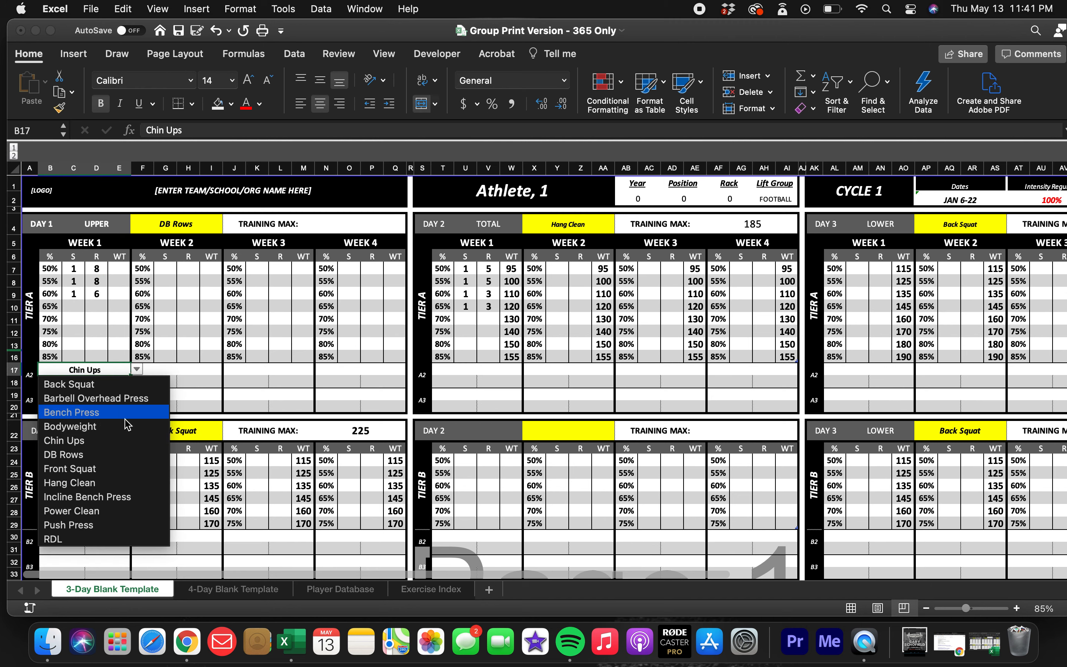
pyautogui.click(193, 389)
# Enter the note "2 SEC ECC" beside the 4x5 prescription under Chin Ups in Day 1 Week 1.
pyautogui.click(59, 387)
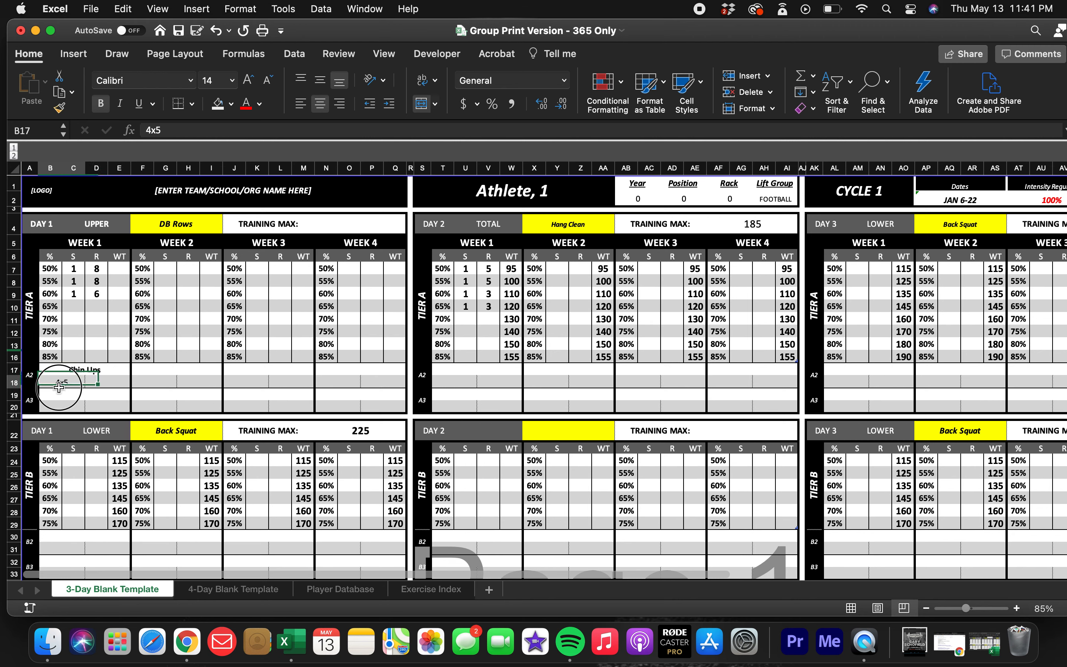
pyautogui.click(103, 385)
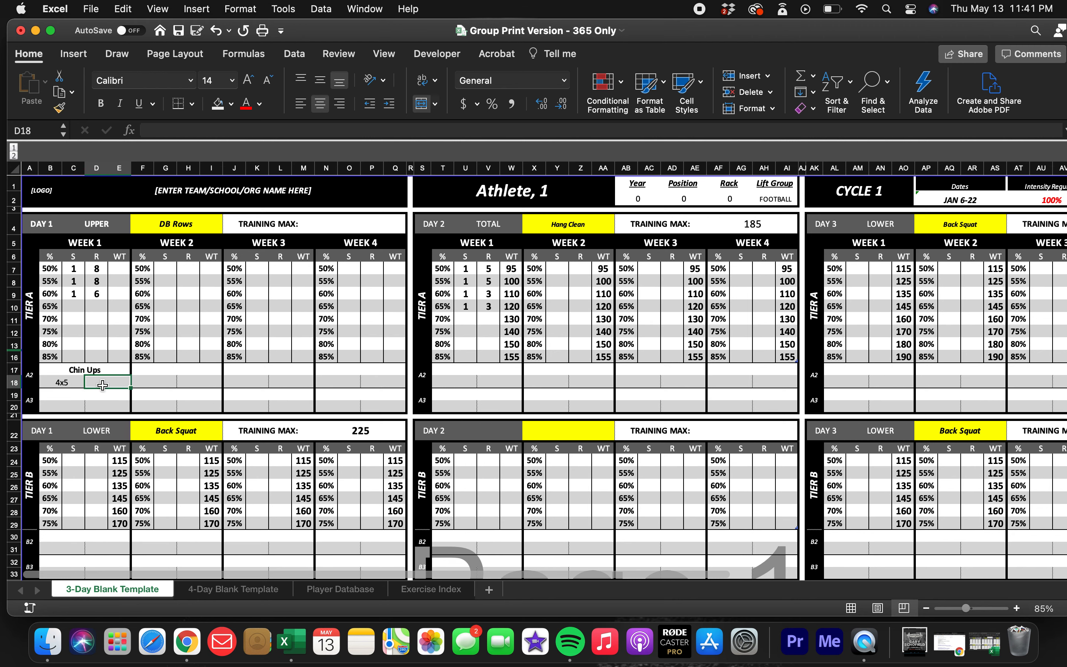
pyautogui.write('2')
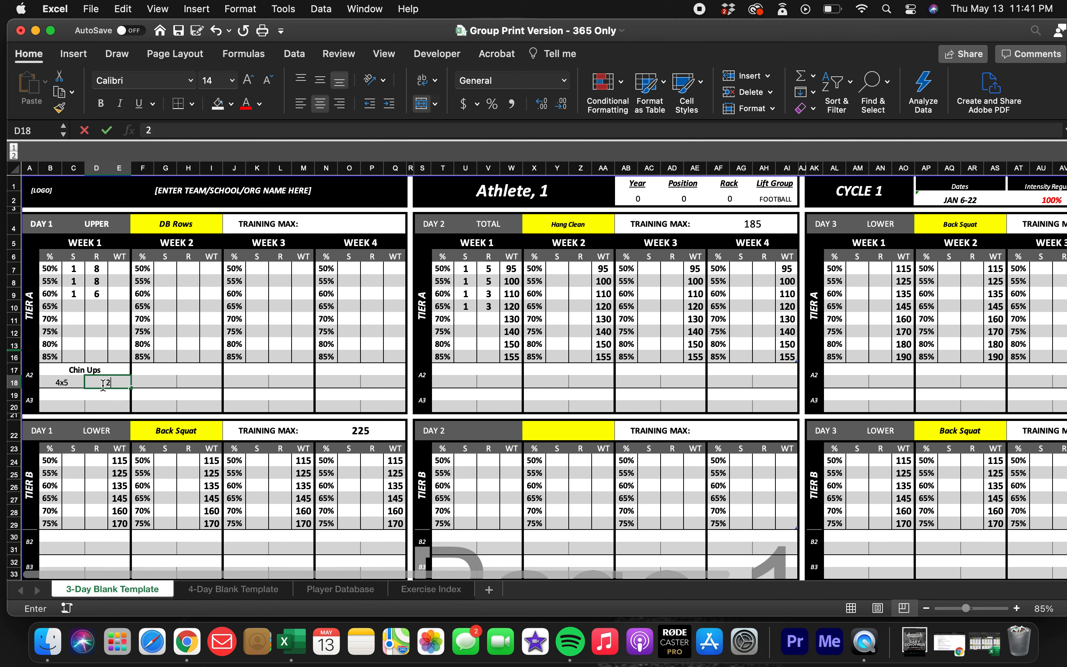
pyautogui.write(' SEC ECC')
pyautogui.press('Return')
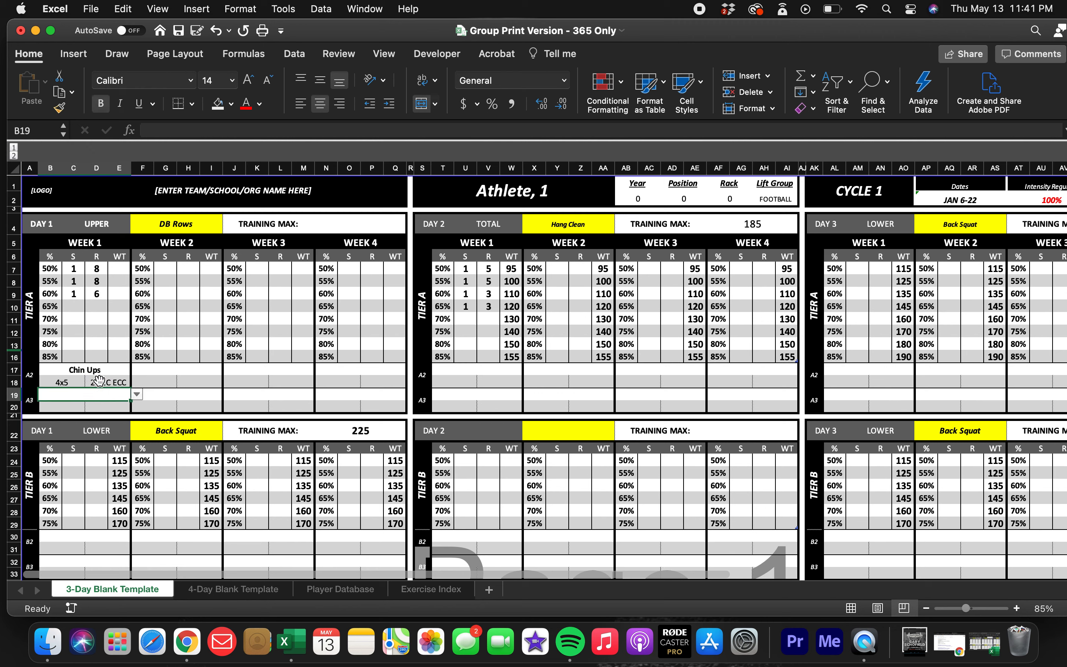
# Clear the 2 SEC ECC note and the 4x5 prescription under Chin Ups in Day 1 Week 1.
pyautogui.click(100, 381)
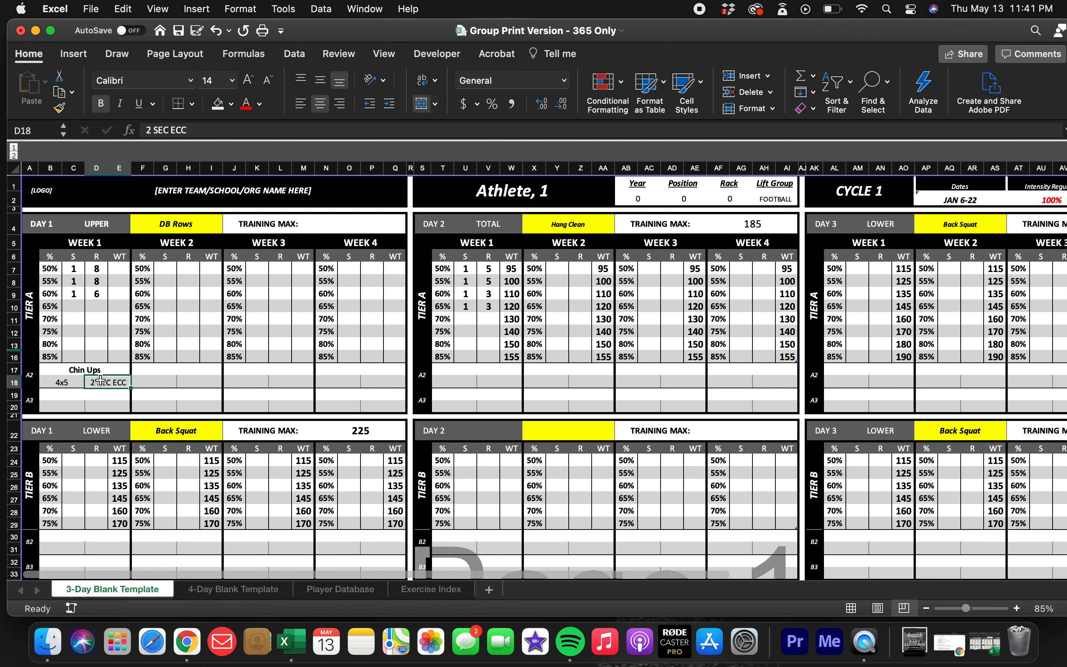
pyautogui.click(64, 383)
pyautogui.click(109, 384)
pyautogui.press('Delete')
pyautogui.click(55, 383)
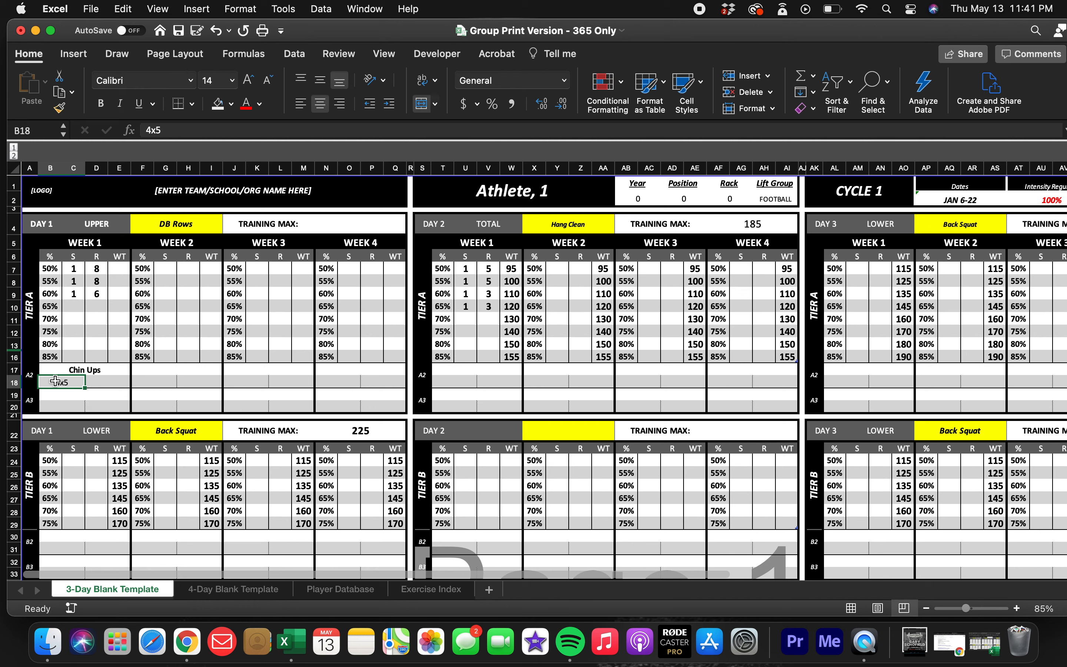
pyautogui.press('Delete')
# Examine the A2 accessory lift and detail cells in Weeks 1 and 2, and the Day 2 and Day 3 blocks.
pyautogui.click(108, 385)
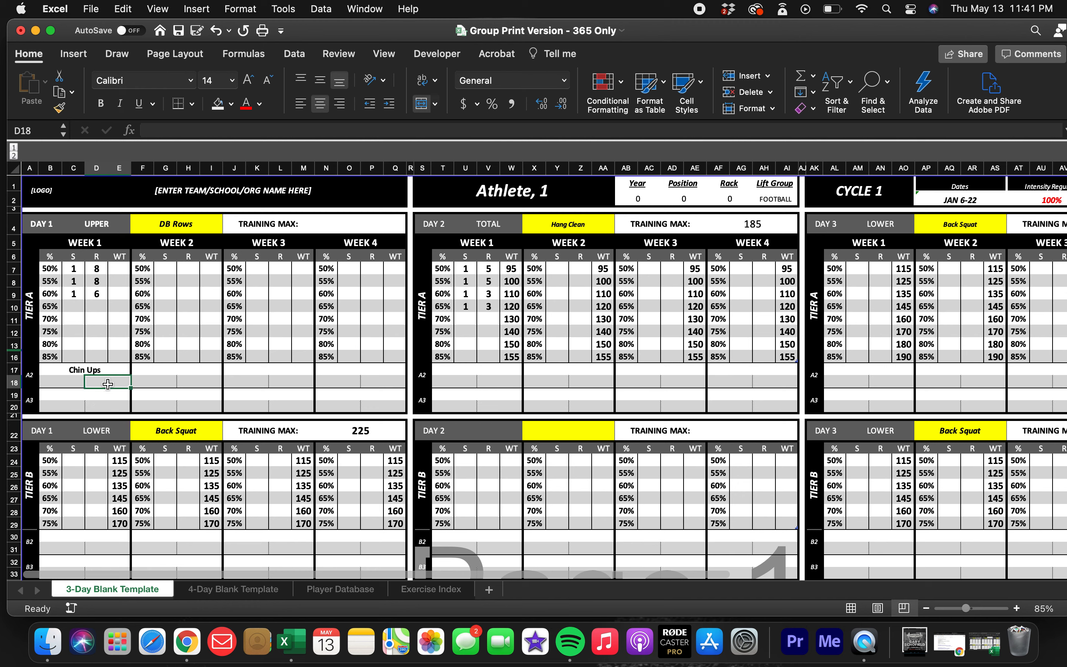
pyautogui.click(67, 386)
pyautogui.click(103, 370)
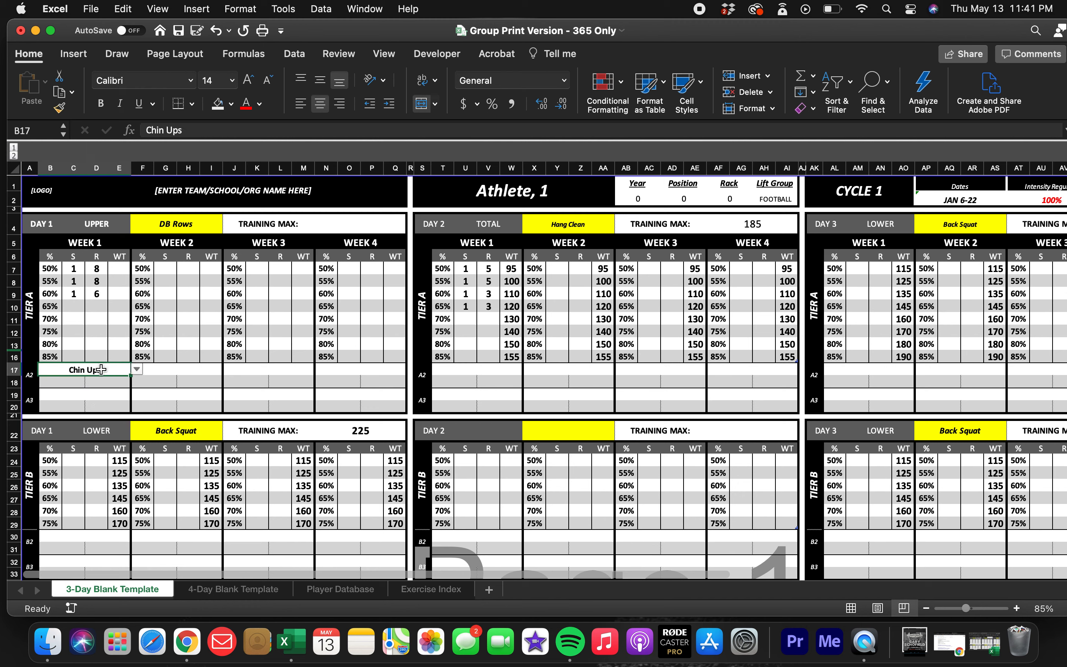
pyautogui.click(181, 381)
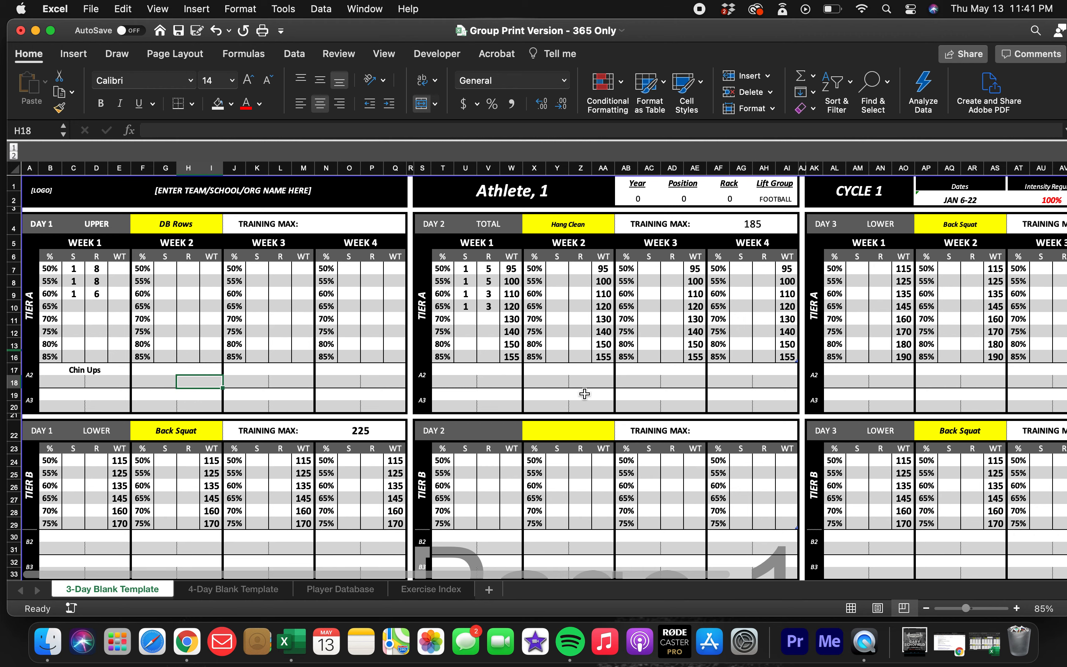
pyautogui.hscroll(5, 584, 394)
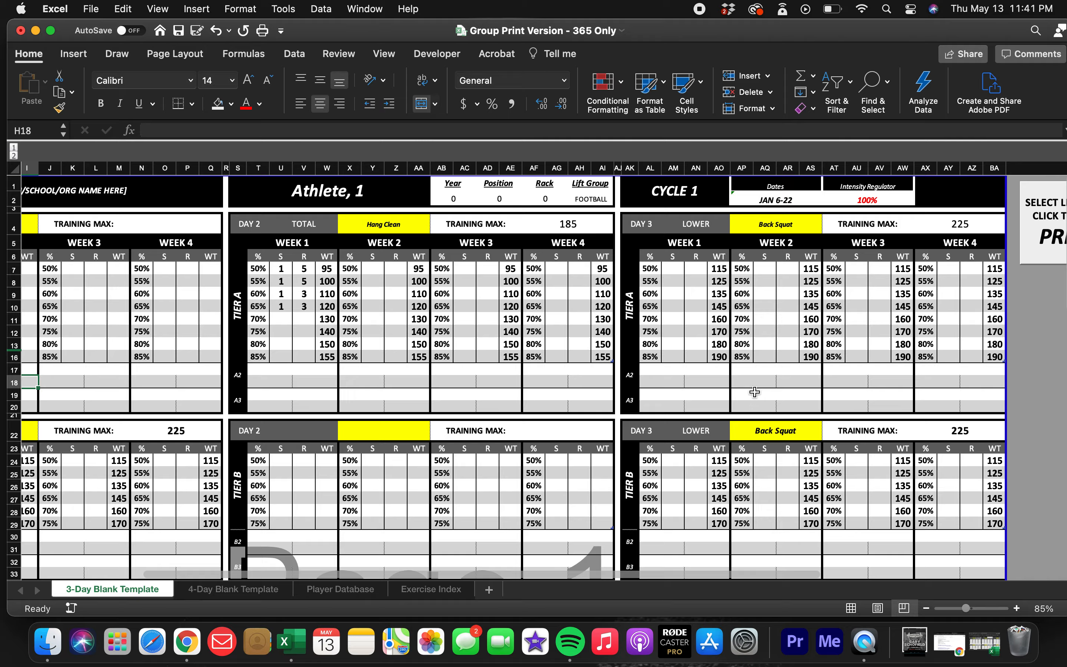
pyautogui.scroll(-10, 755, 392)
pyautogui.scroll(10, 754, 392)
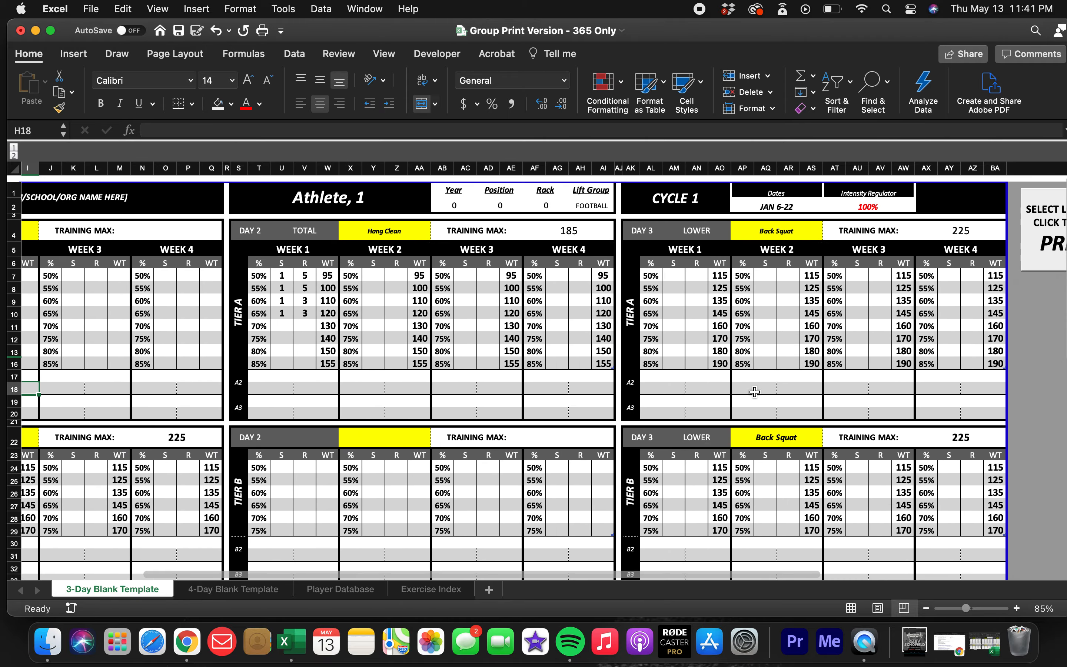
pyautogui.hscroll(-5, 755, 392)
# Check the 3-day template's print settings and custom page margins, and leave without printing.
pyautogui.press('super+p')
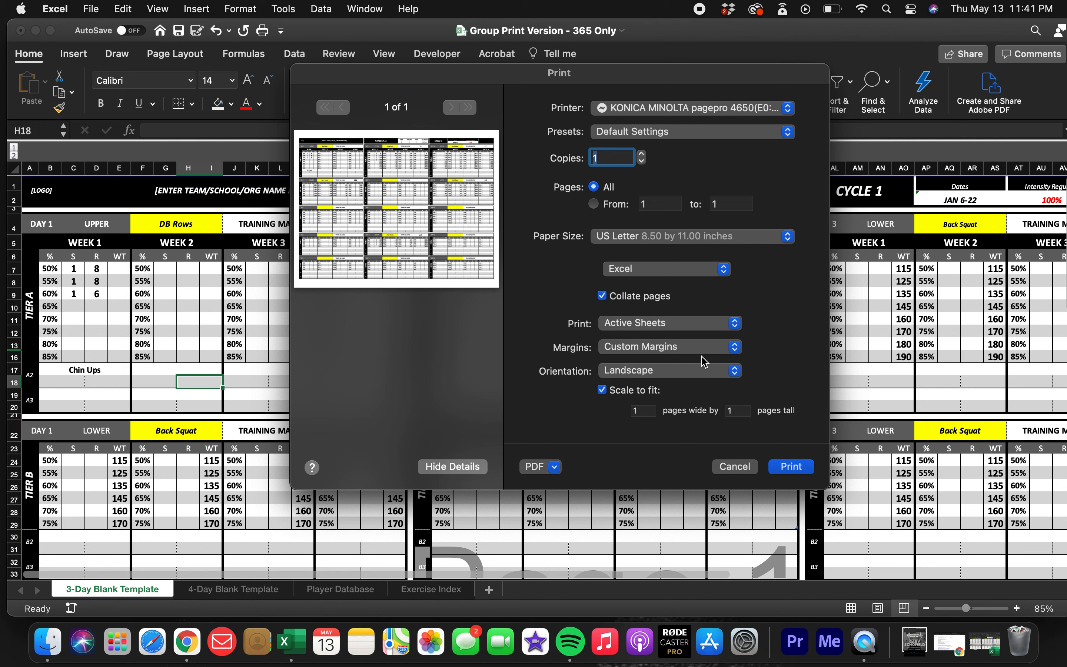
pyautogui.click(717, 348)
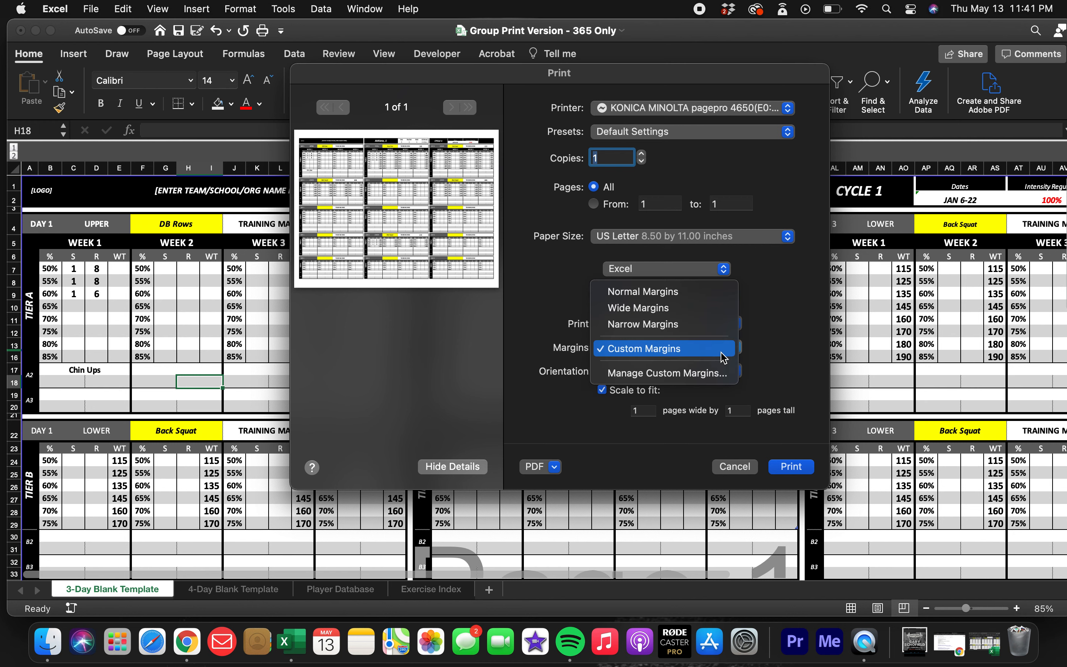
pyautogui.click(693, 350)
pyautogui.click(691, 348)
pyautogui.click(683, 371)
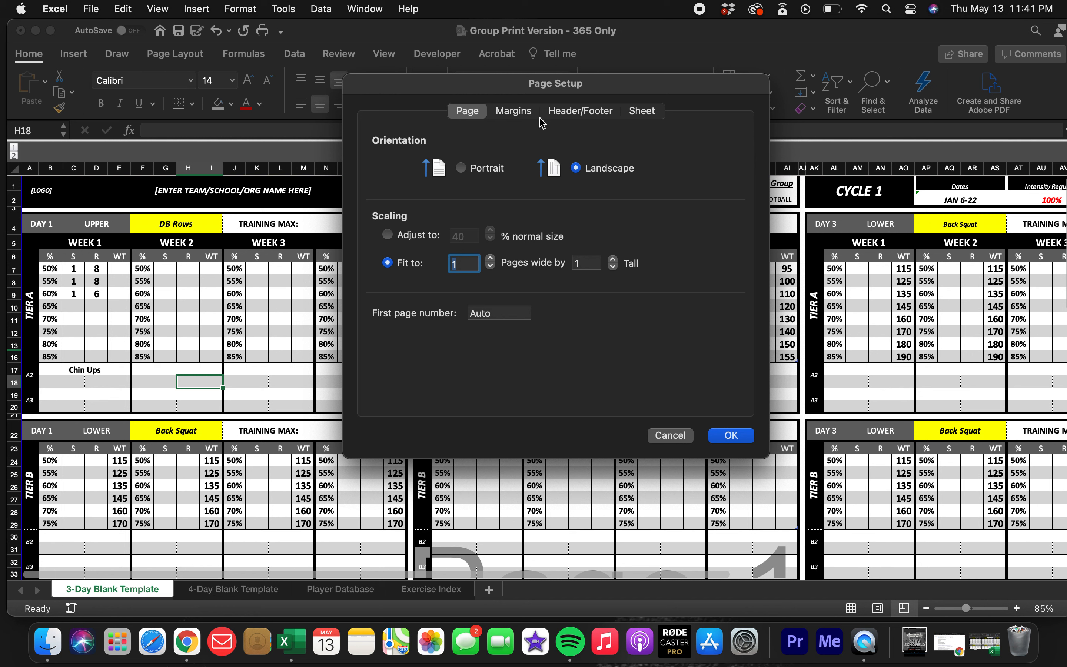
pyautogui.click(514, 110)
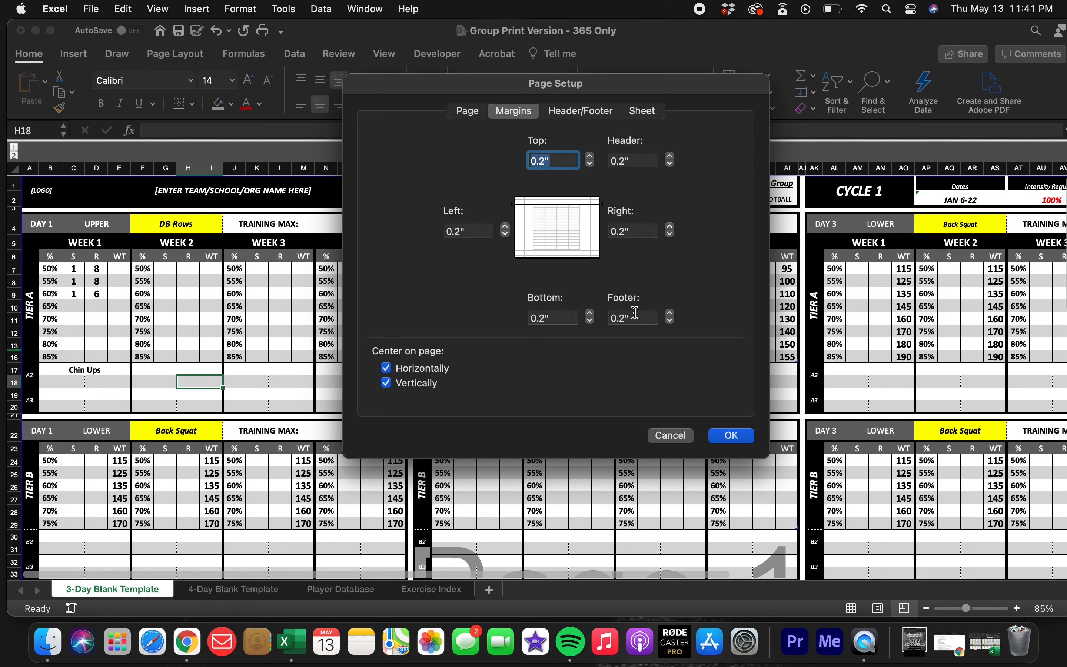
pyautogui.click(731, 435)
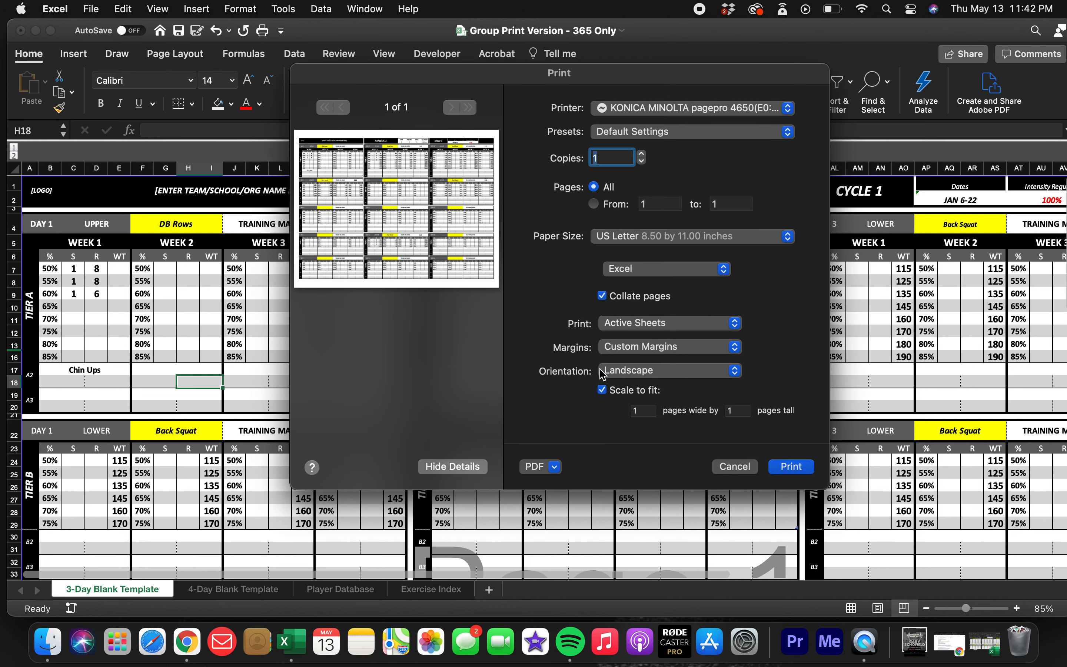
pyautogui.click(735, 466)
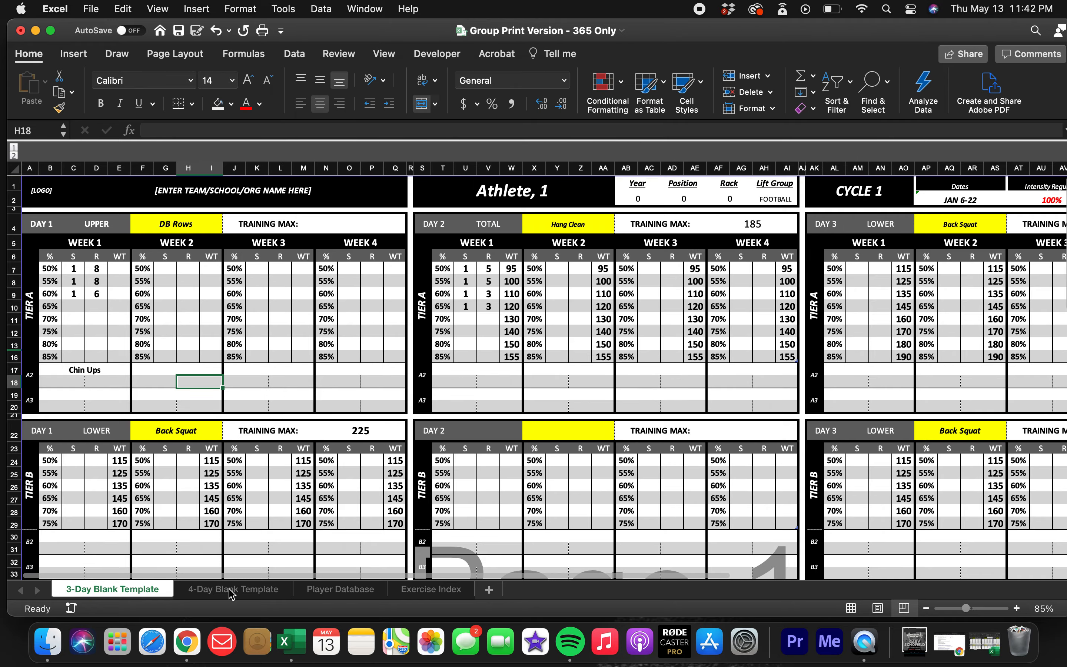
# Switch to the 4-Day Blank Template sheet and choose Athlete, 1 as the displayed athlete.
pyautogui.click(230, 590)
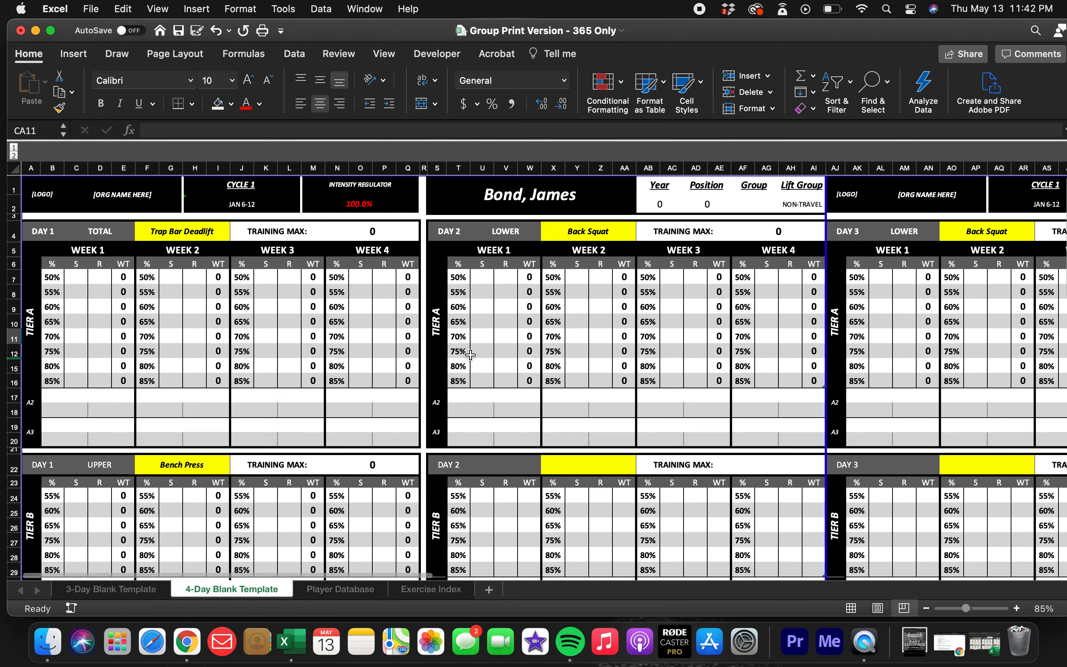
pyautogui.hscroll(5, 470, 354)
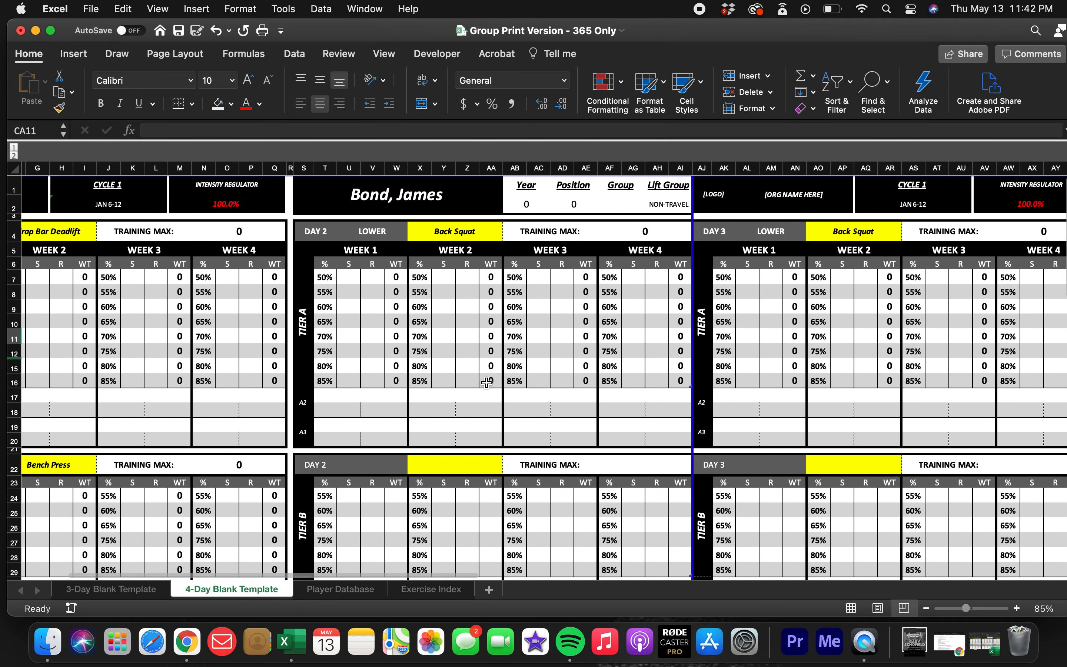
pyautogui.hscroll(-3, 487, 383)
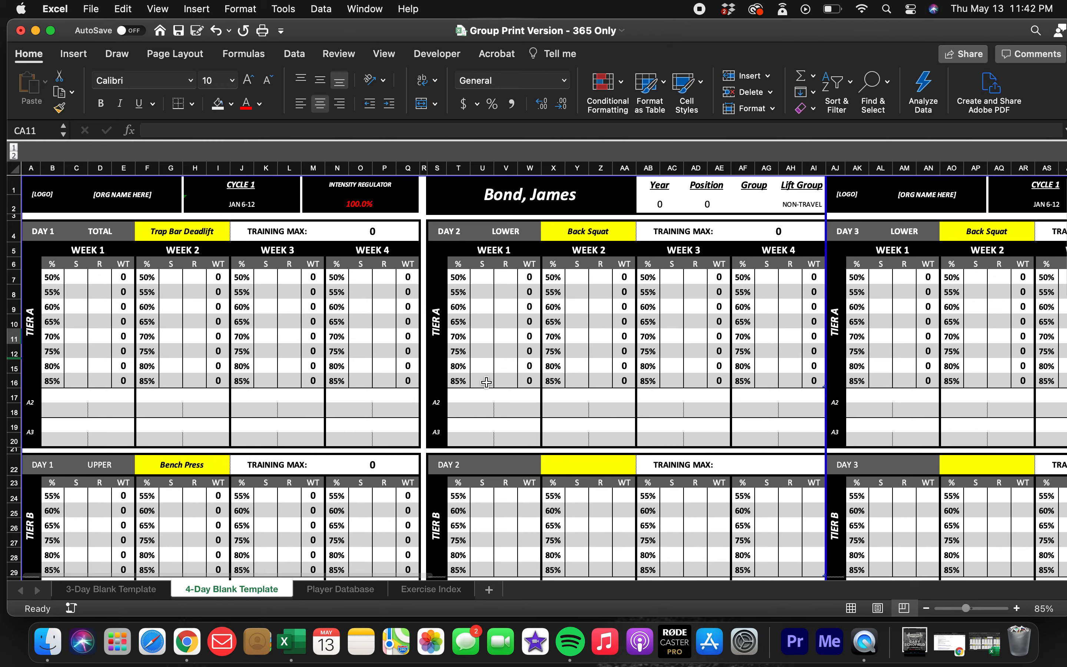
pyautogui.click(628, 194)
pyautogui.click(642, 188)
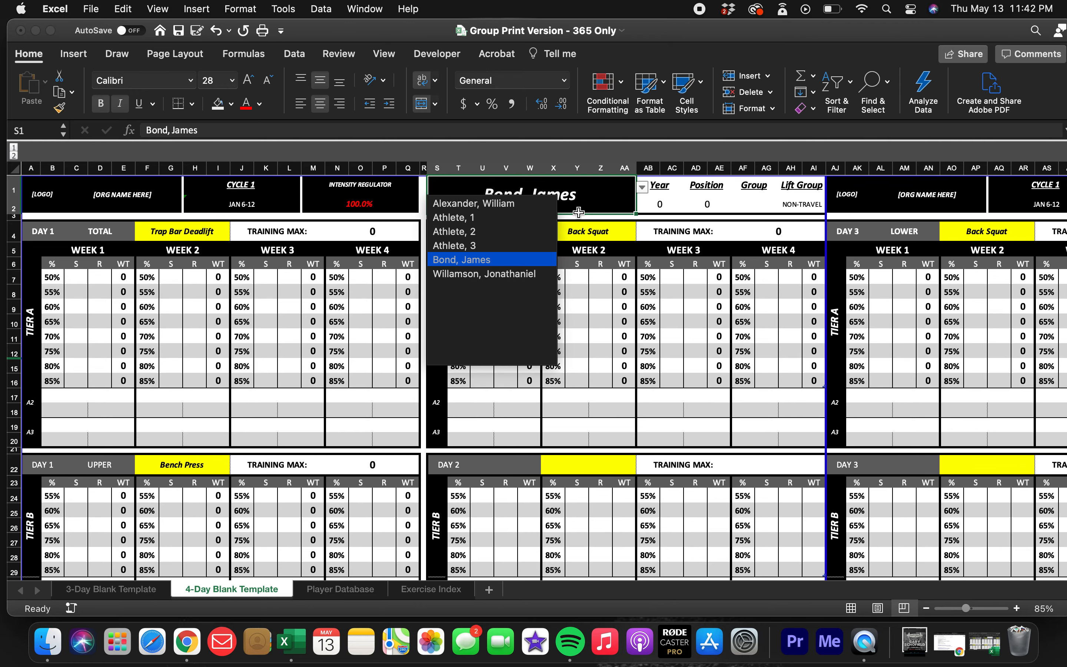
pyautogui.click(534, 218)
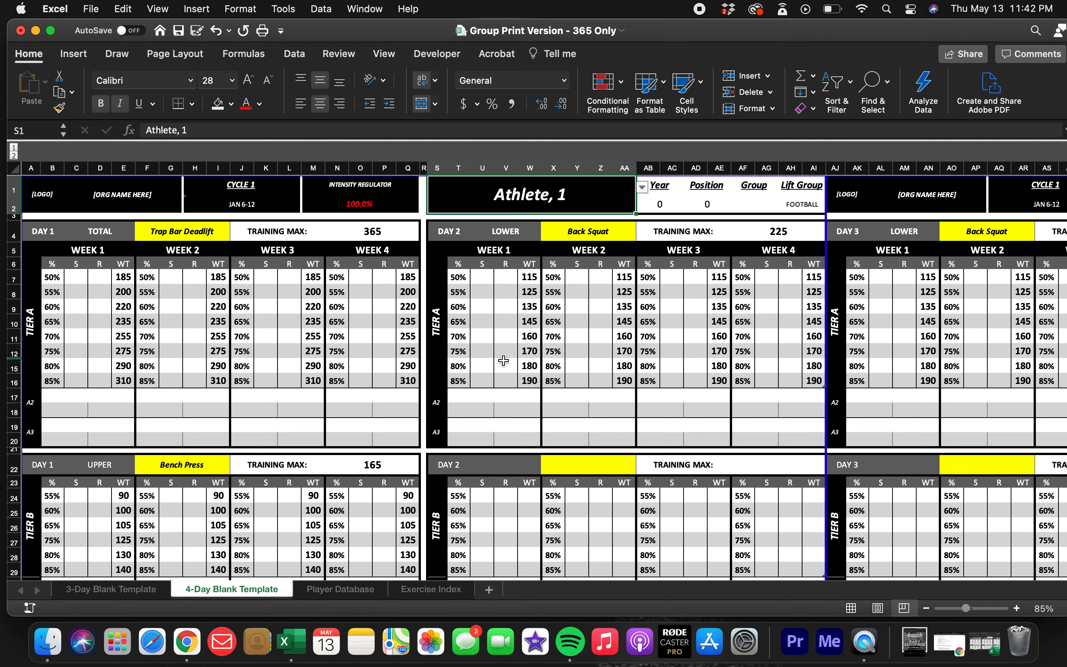
# Expand the collapsed column beside the 4-day template's PRINT ALL control and choose ALL ATHLETES as the lift group to print.
pyautogui.hscroll(10, 504, 360)
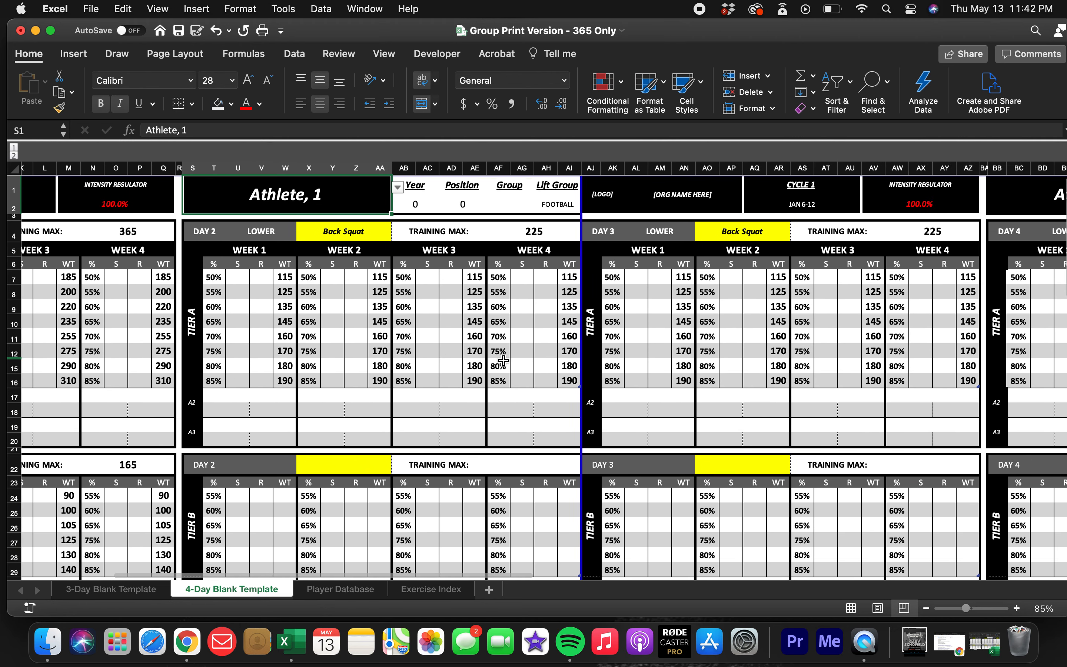
pyautogui.scroll(-5, 504, 361)
pyautogui.scroll(-5, 504, 361)
pyautogui.hscroll(15, 521, 361)
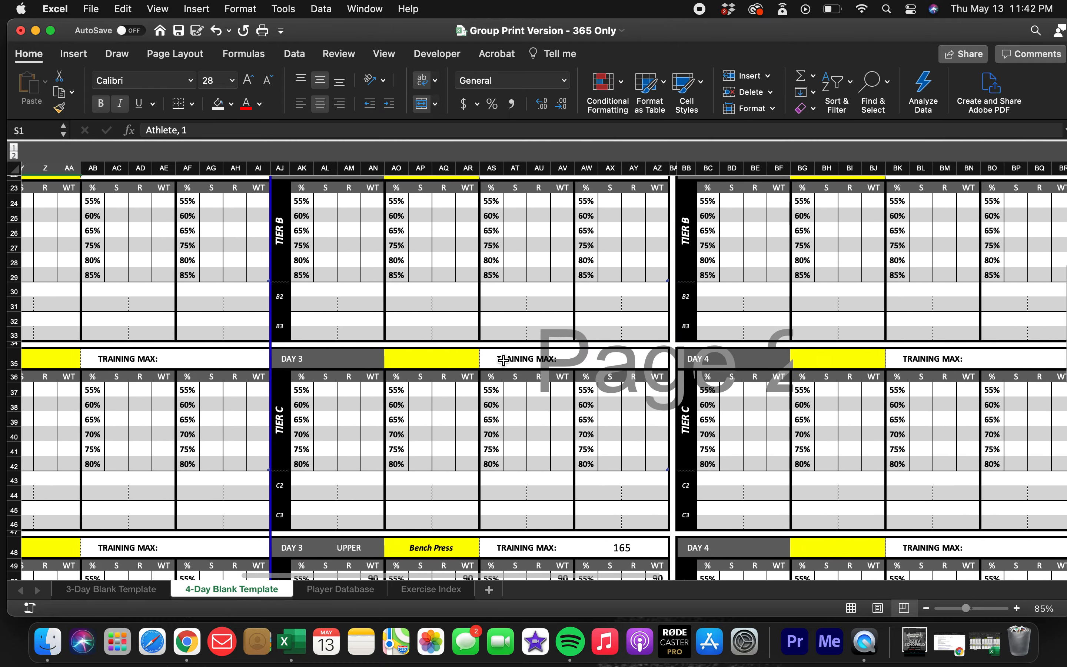
pyautogui.hscroll(8, 574, 362)
pyautogui.scroll(10, 573, 362)
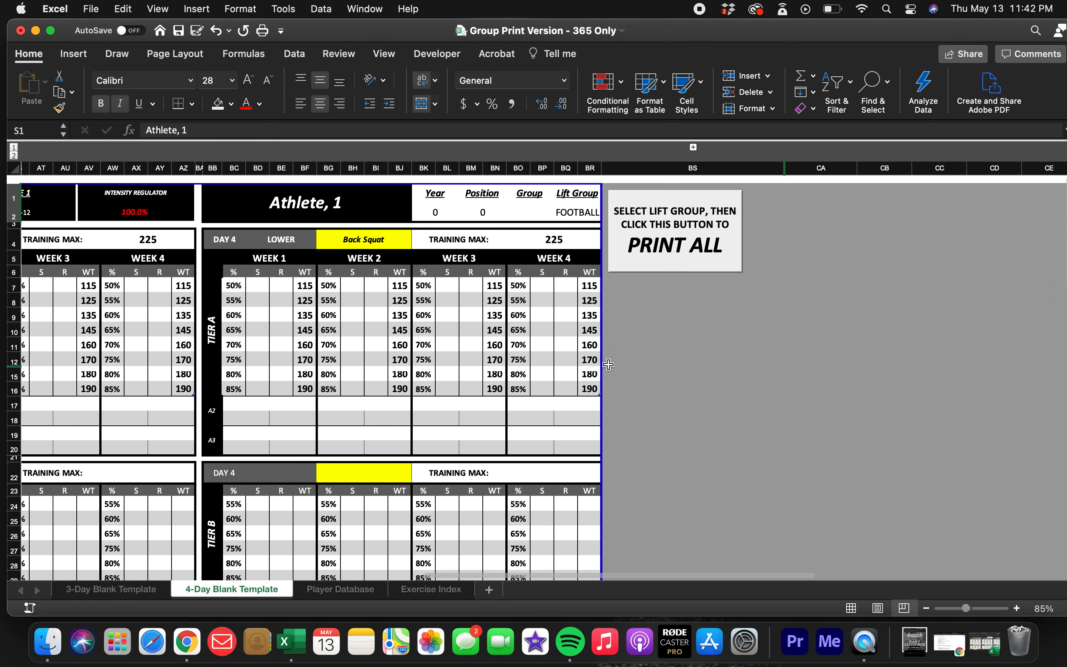
pyautogui.click(693, 147)
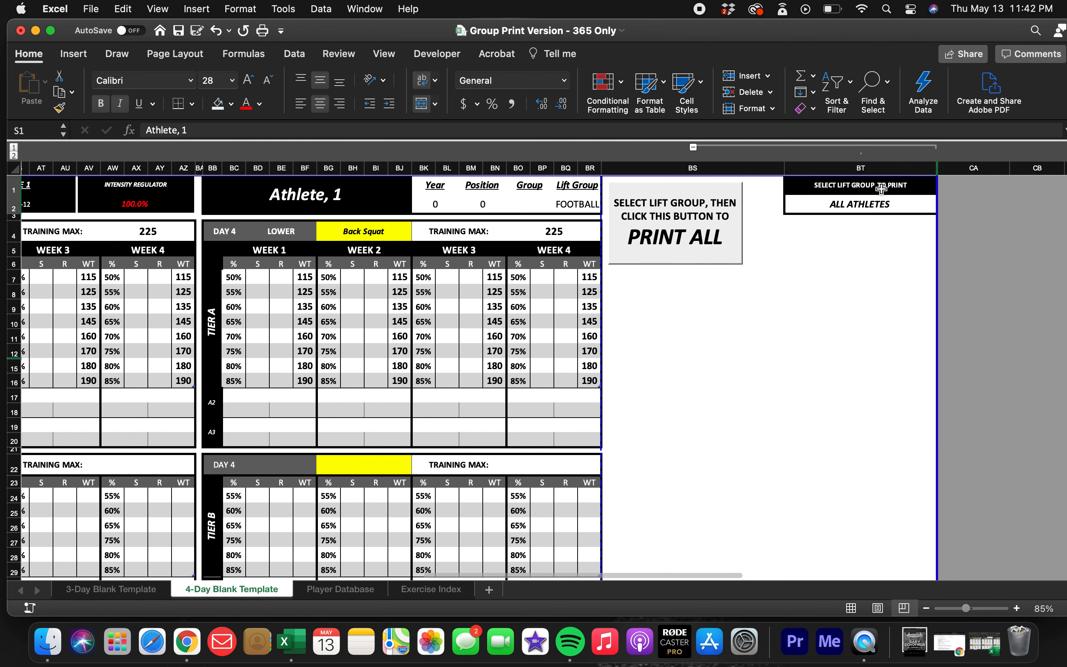
pyautogui.click(924, 207)
pyautogui.click(943, 206)
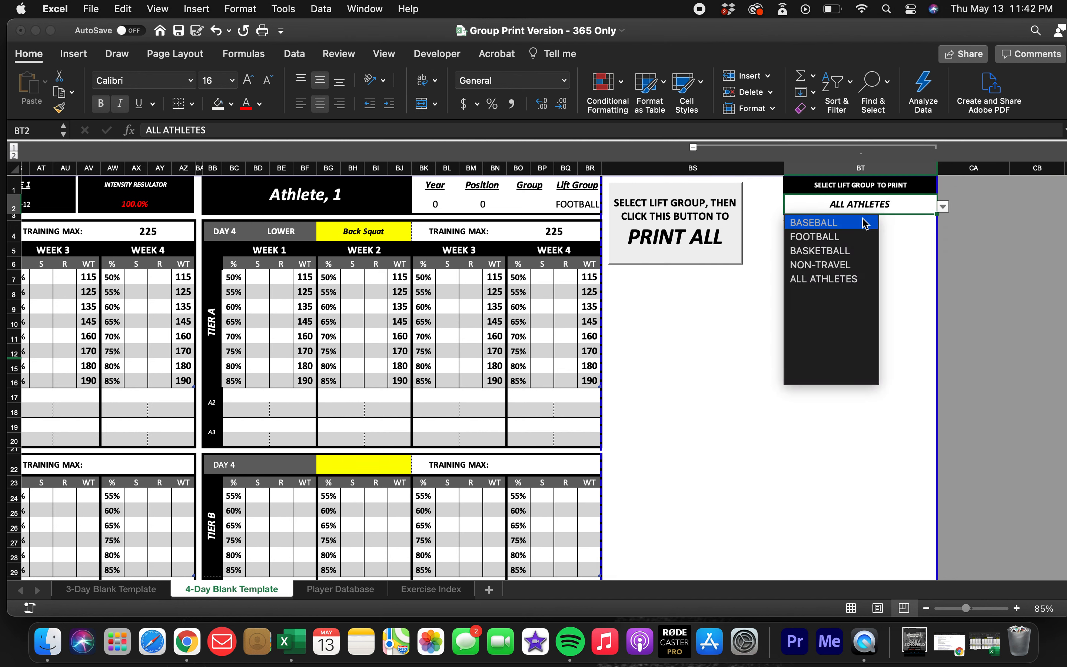
pyautogui.click(835, 278)
# Preview each print page of the 4-day template with the lift group column expanded, and leave without printing.
pyautogui.scroll(-10, 843, 316)
pyautogui.scroll(-2, 842, 315)
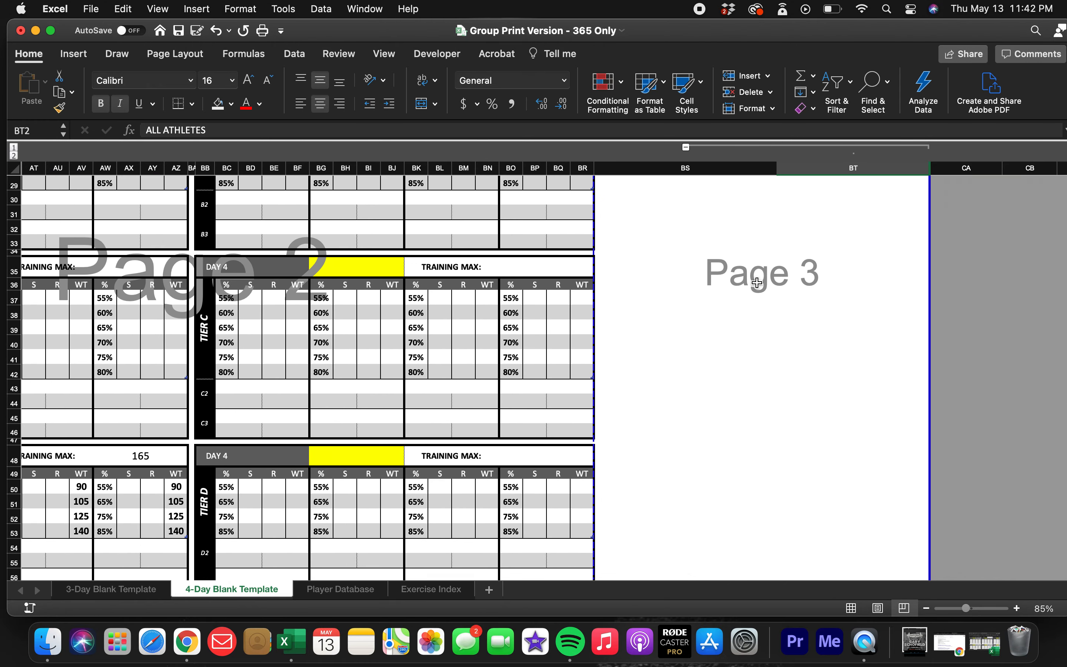
pyautogui.scroll(10, 757, 283)
pyautogui.press('super+p')
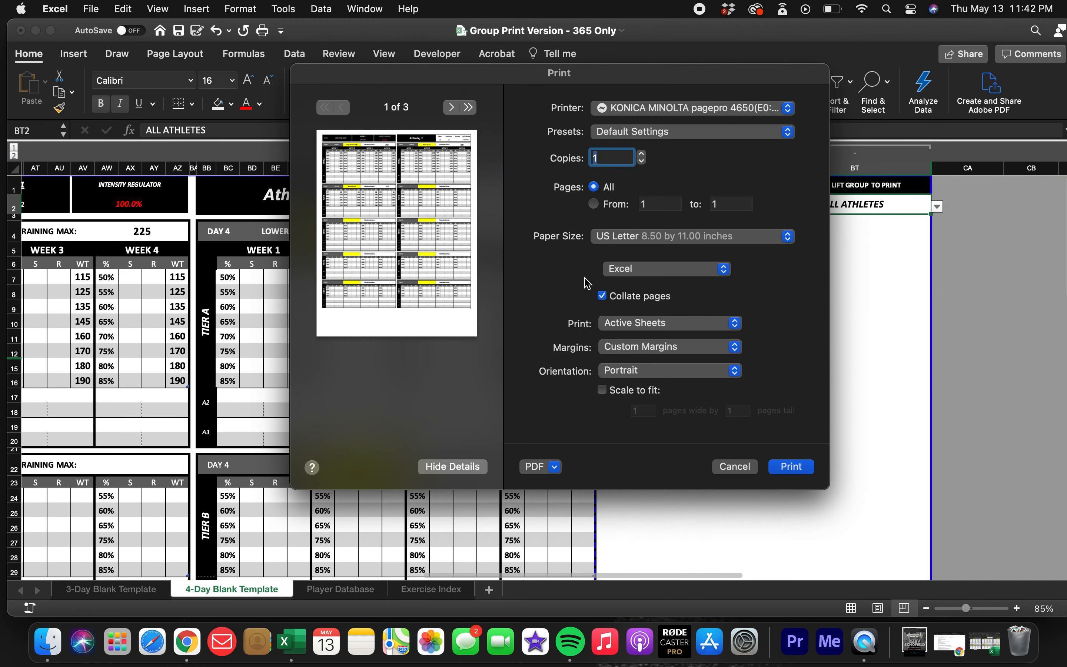
pyautogui.click(451, 107)
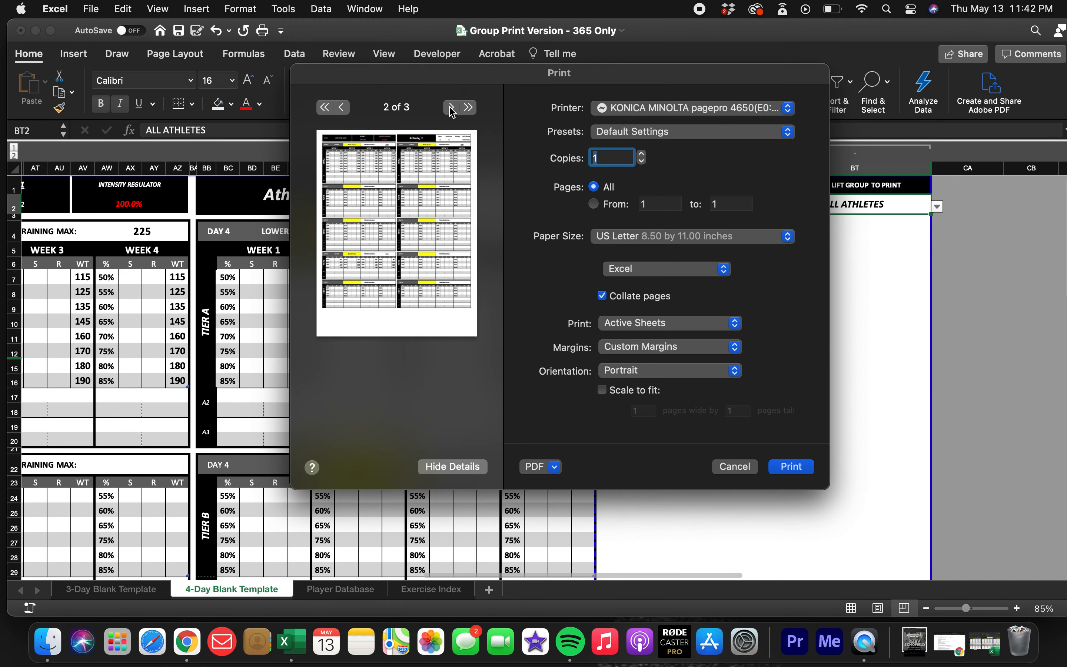
pyautogui.click(452, 109)
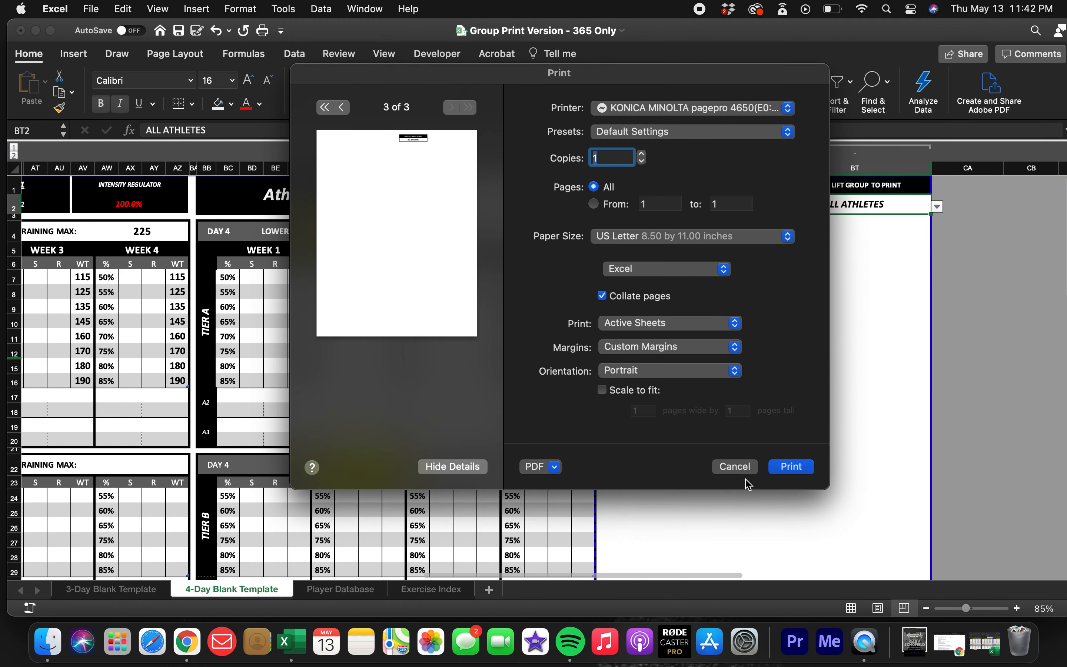
pyautogui.click(735, 468)
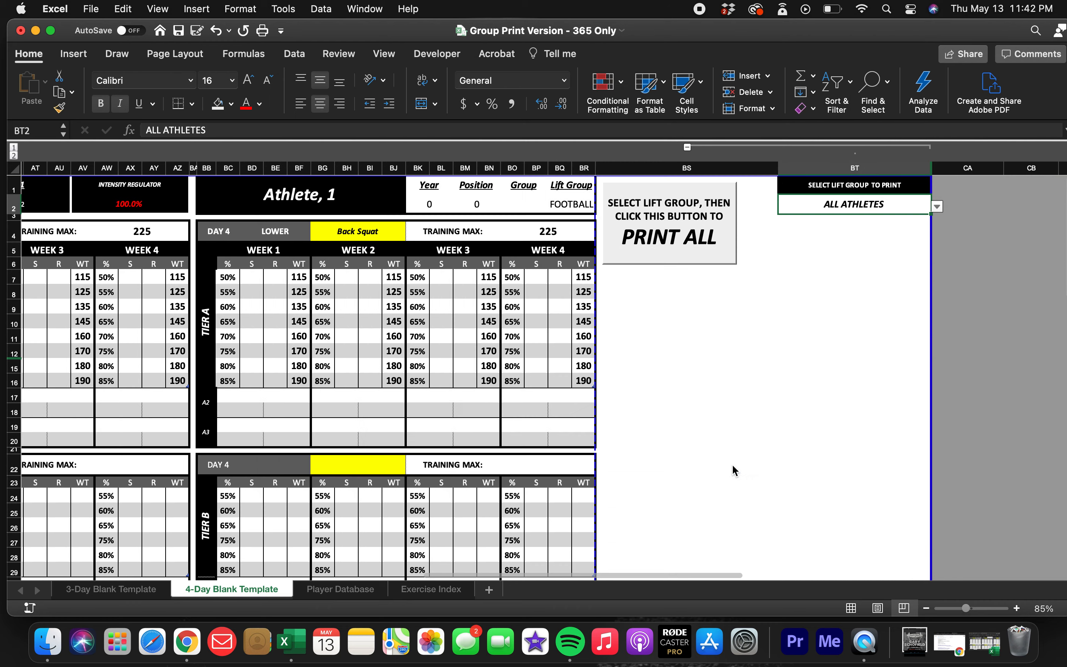
# Collapse the lift group column beside PRINT ALL, and recheck the 4-day template's print preview pages without printing.
pyautogui.click(688, 148)
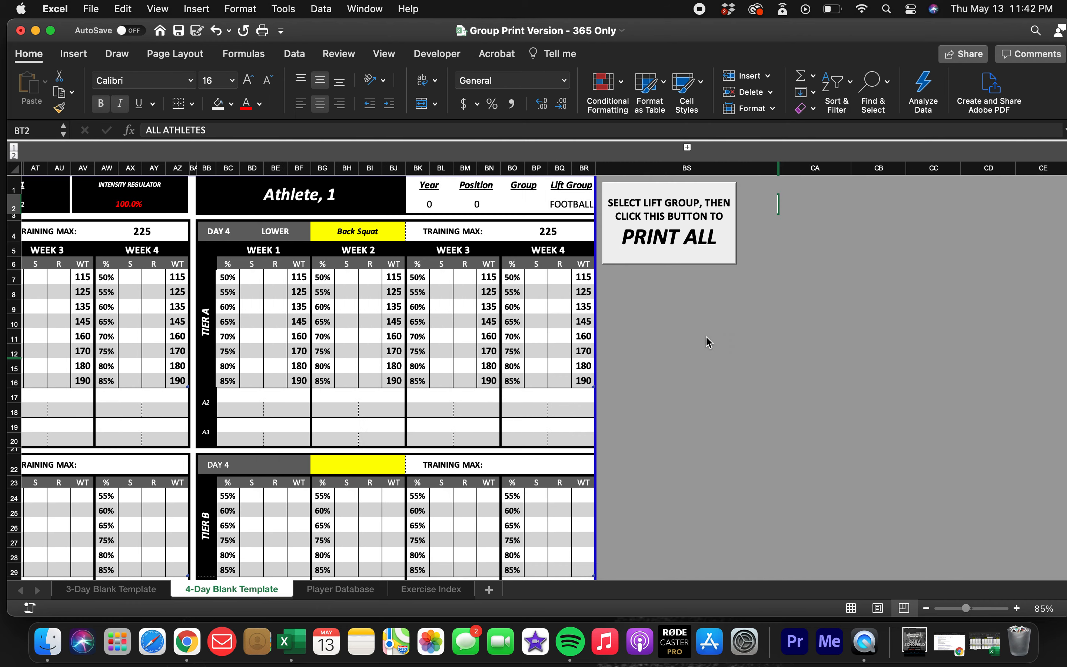
pyautogui.press('super+p')
pyautogui.click(451, 107)
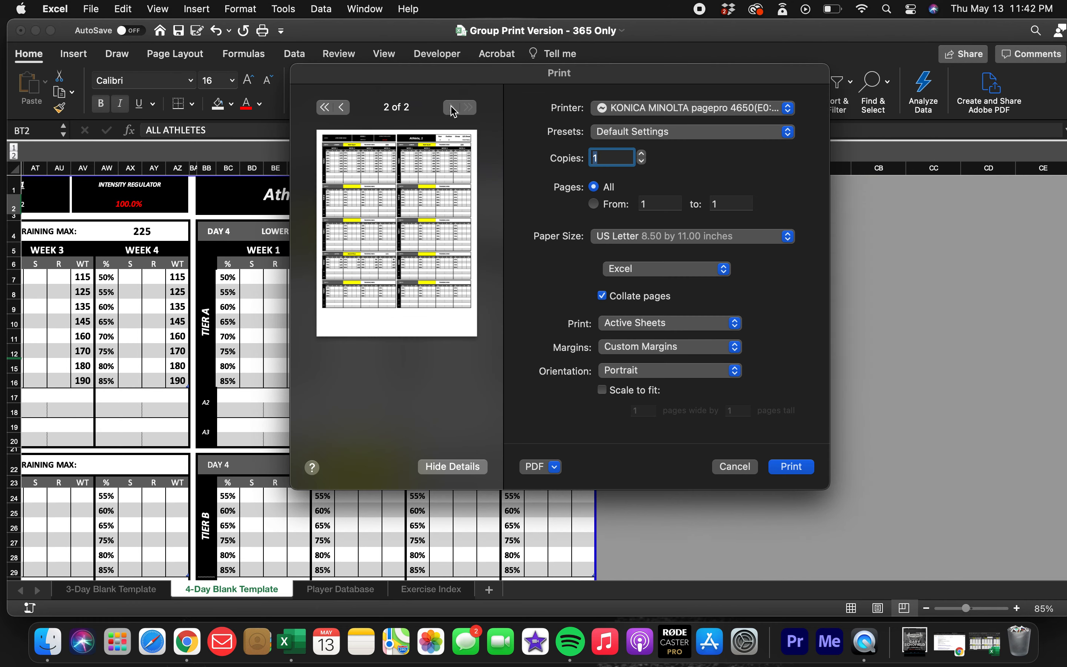
pyautogui.click(342, 107)
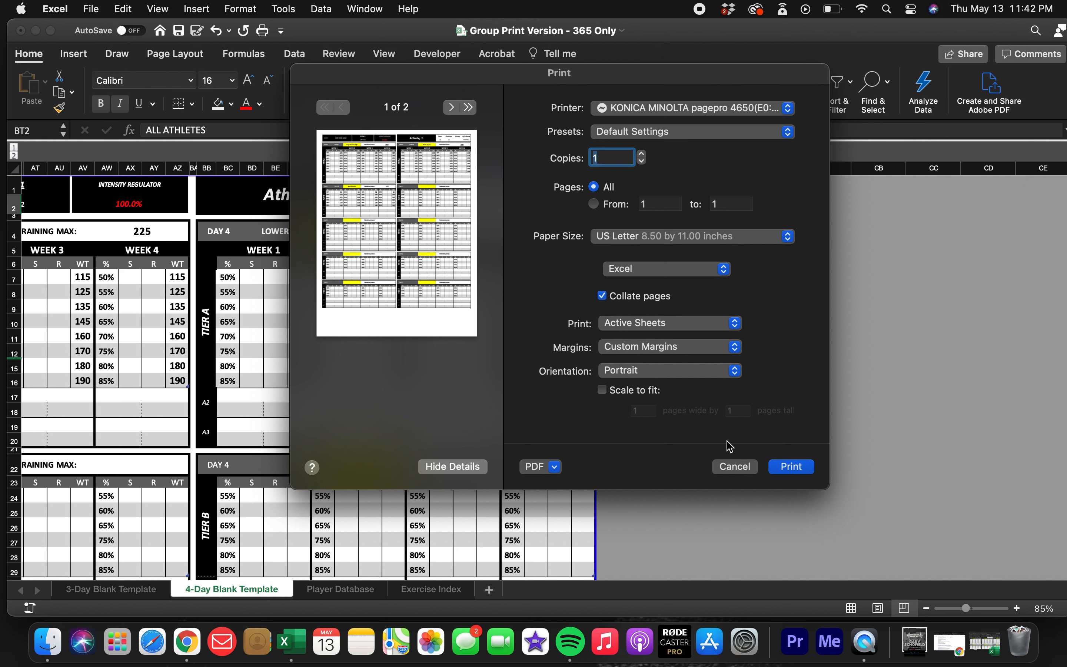
pyautogui.click(736, 467)
pyautogui.click(747, 408)
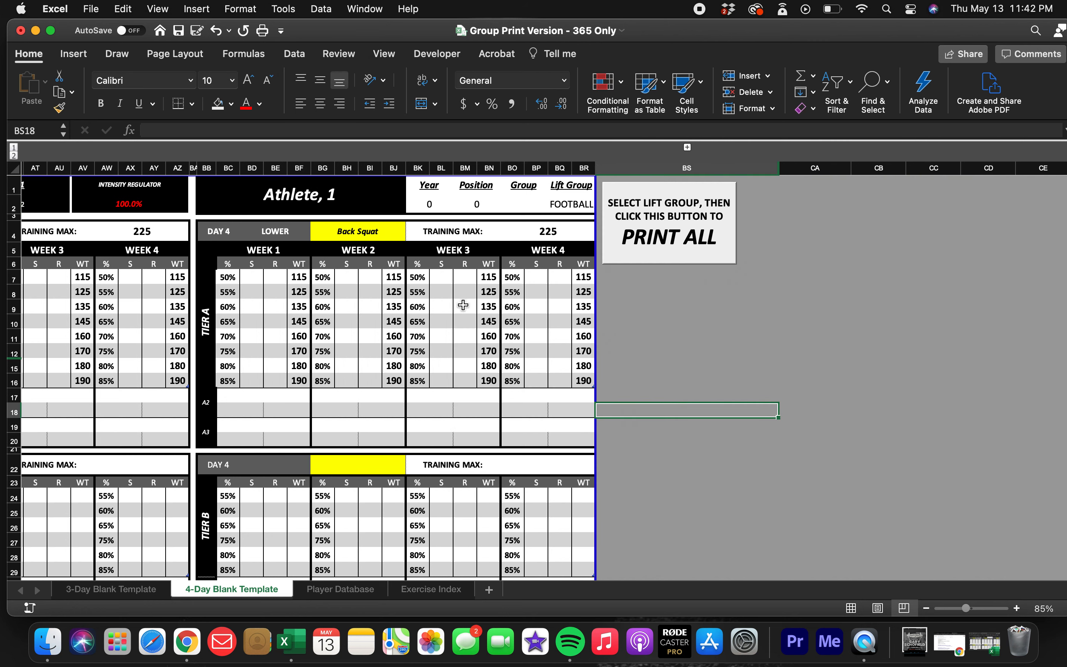
# Compare the Day 4 header's athlete name, Year and Position cells and their formulas with the Day 2 header.
pyautogui.hscroll(-15, 463, 305)
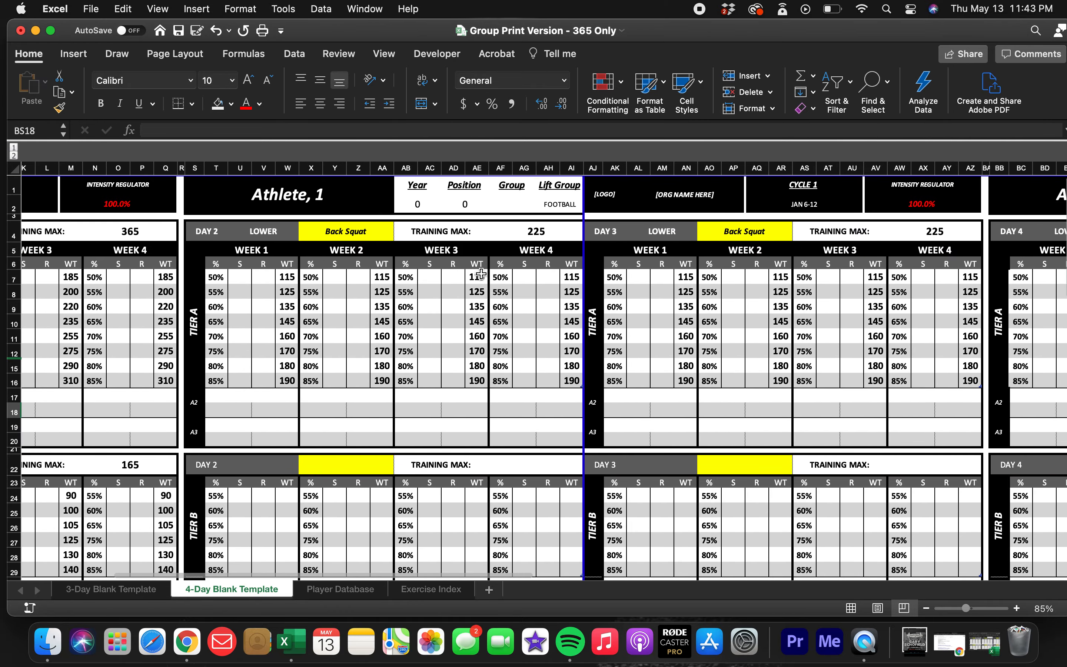
pyautogui.hscroll(-5, 481, 274)
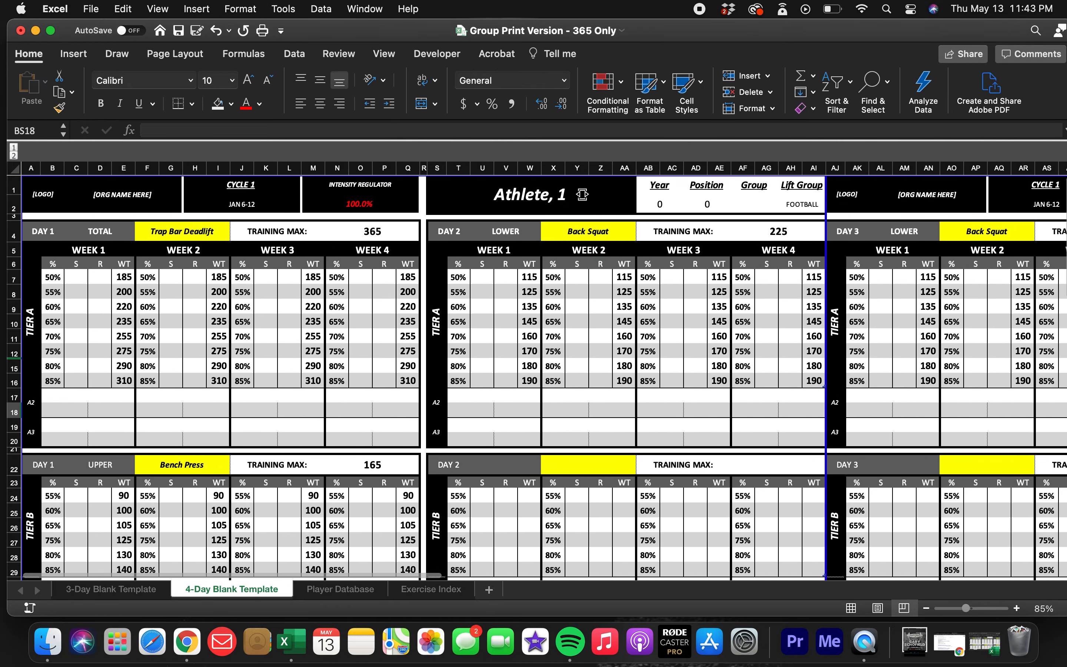
pyautogui.hscroll(10, 572, 259)
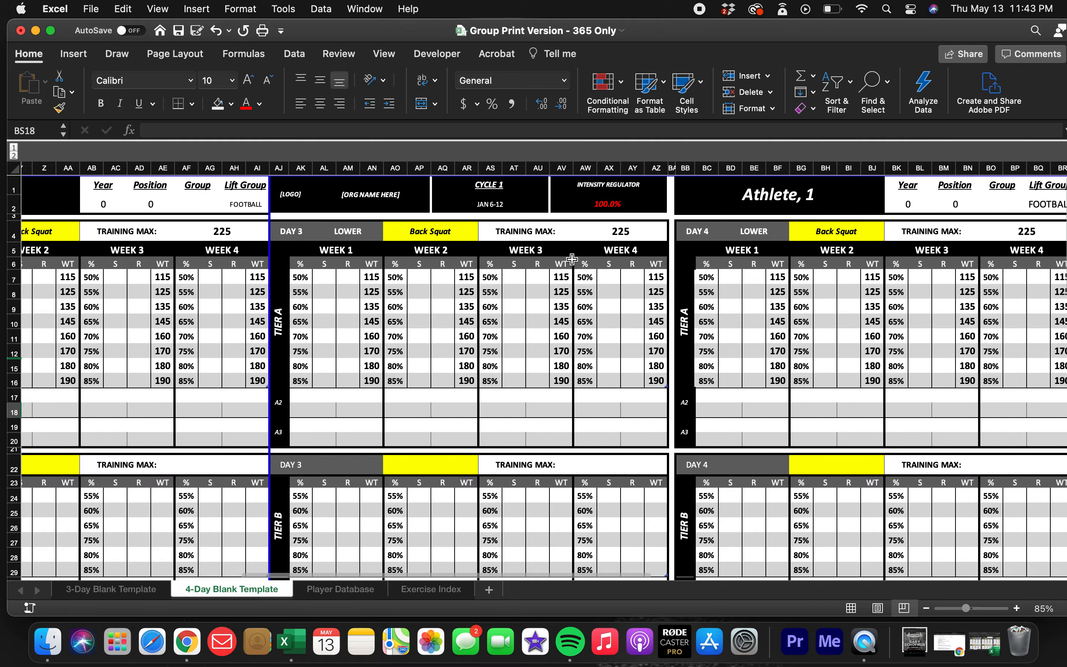
pyautogui.hscroll(1, 572, 259)
pyautogui.click(897, 190)
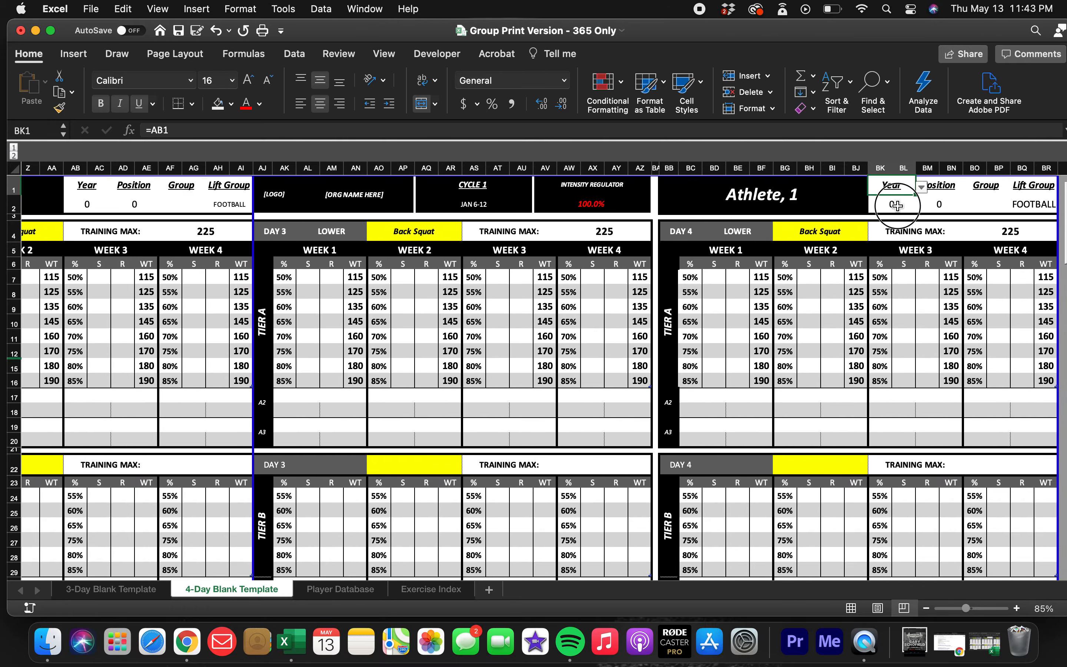
pyautogui.click(896, 205)
pyautogui.hscroll(-5, 587, 283)
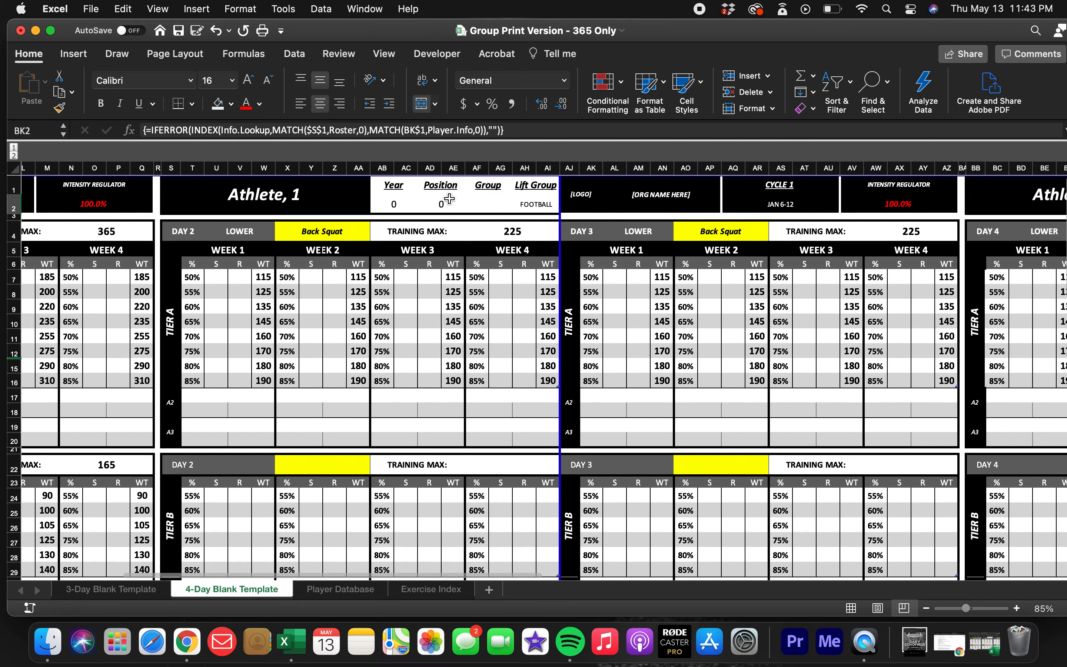
pyautogui.hscroll(6, 449, 199)
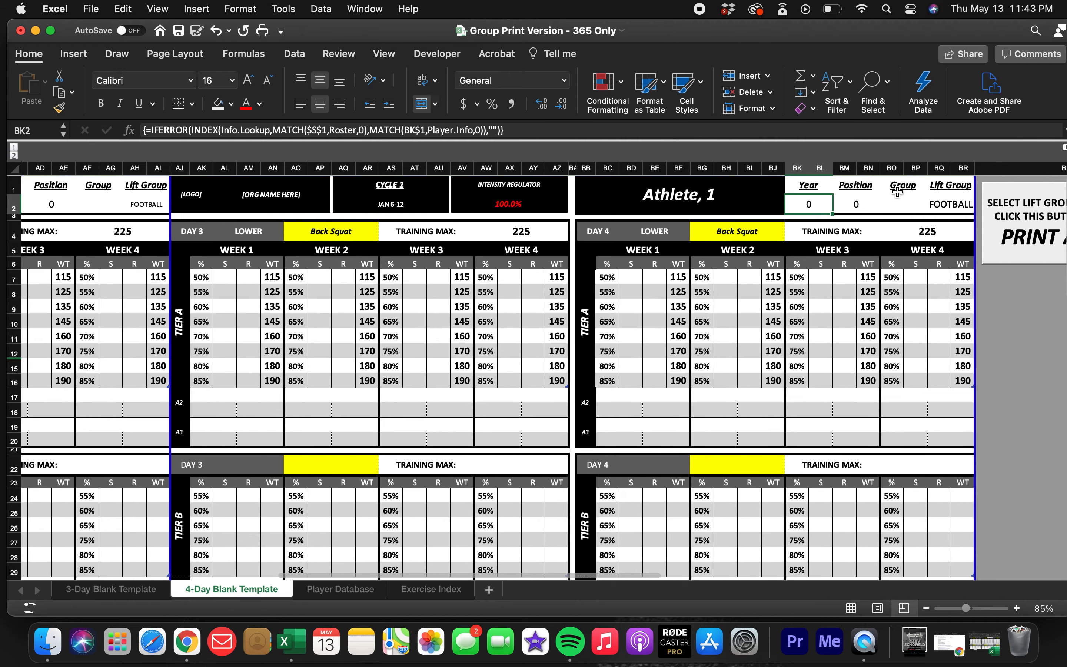
pyautogui.click(708, 194)
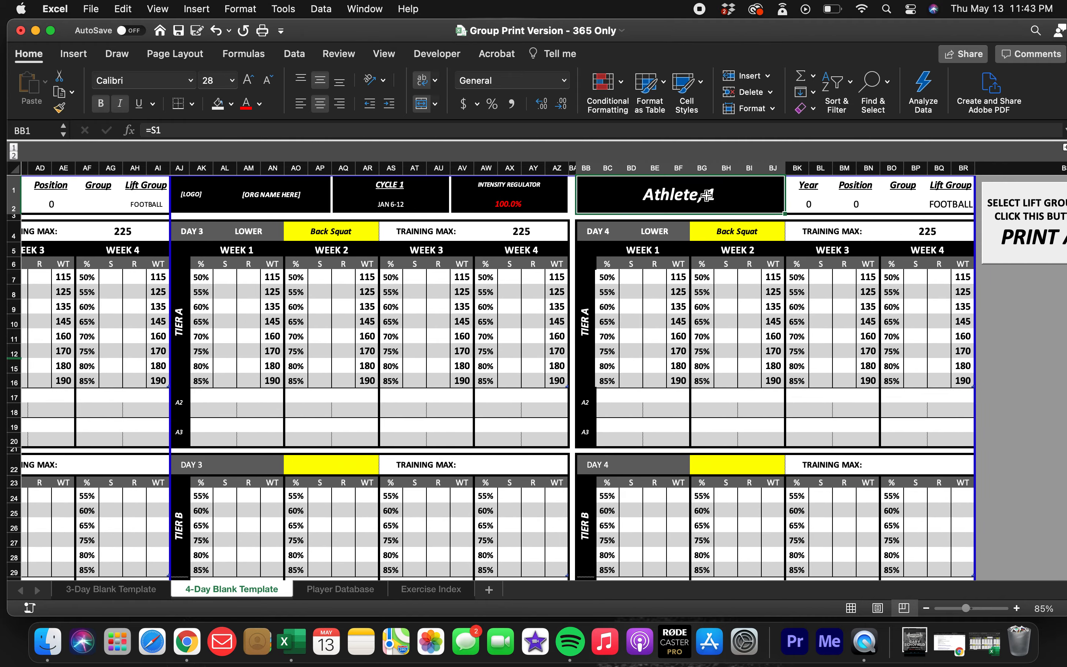
pyautogui.click(527, 194)
pyautogui.hscroll(-10, 526, 194)
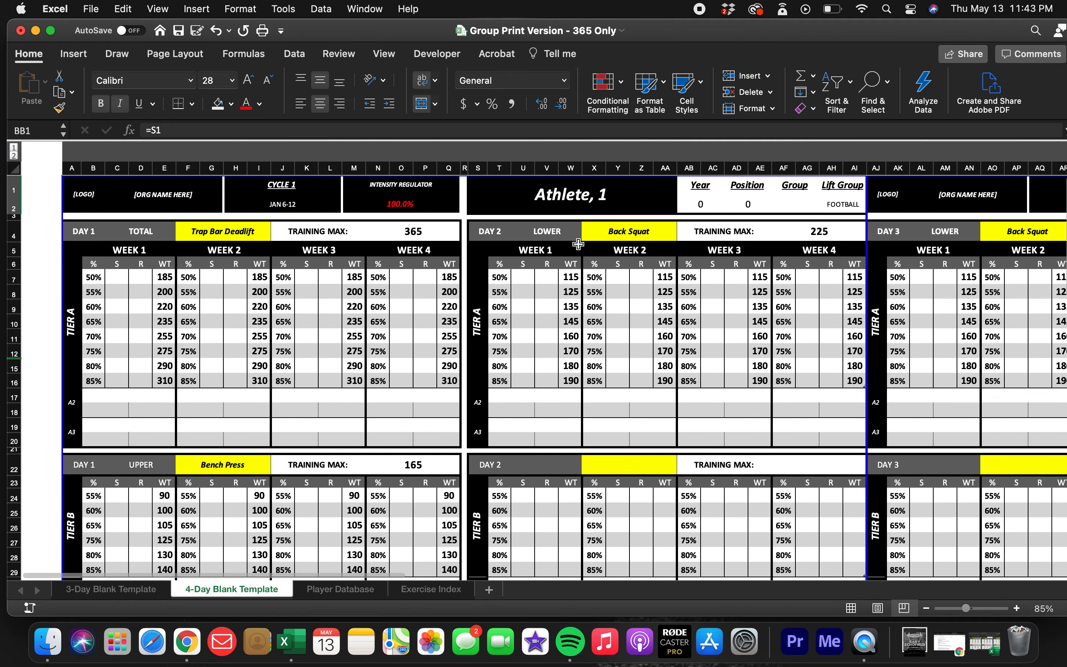
# Switch the first page's displayed athlete to another rostered athlete, check the sheet, and restore Athlete, 1.
pyautogui.click(588, 194)
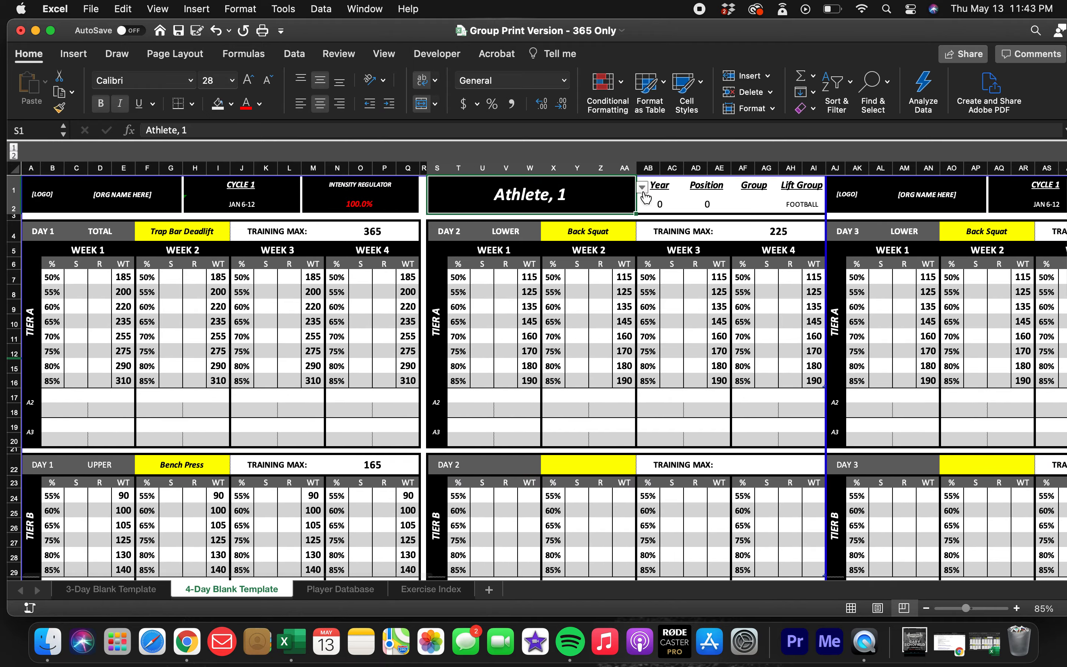
pyautogui.click(642, 187)
pyautogui.click(501, 259)
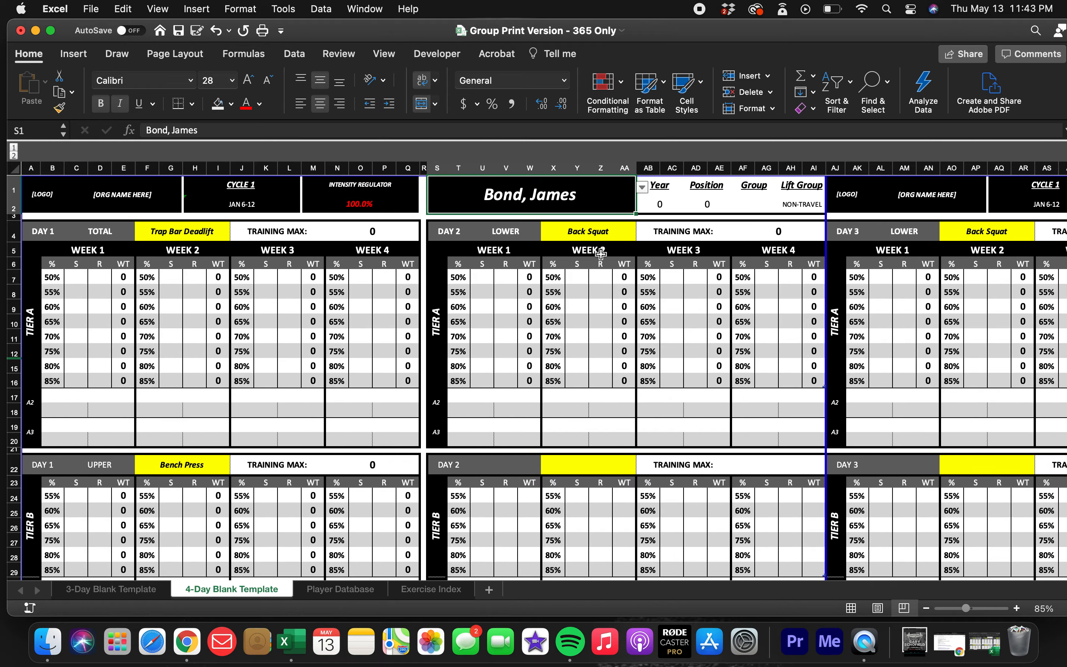
pyautogui.hscroll(10, 638, 270)
pyautogui.hscroll(-10, 639, 270)
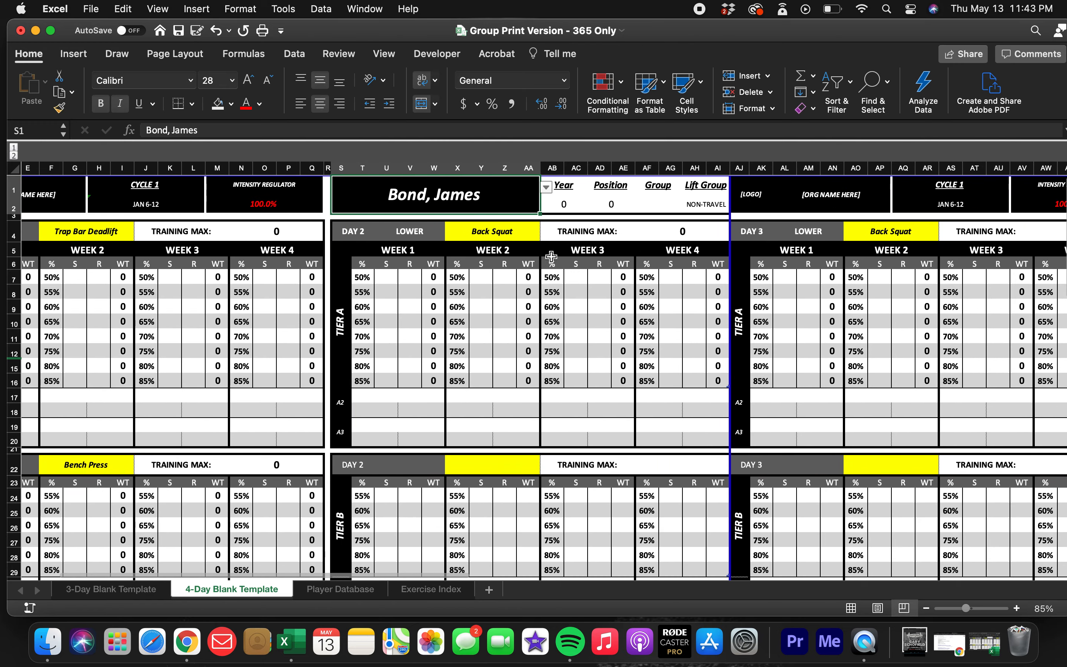
pyautogui.click(546, 188)
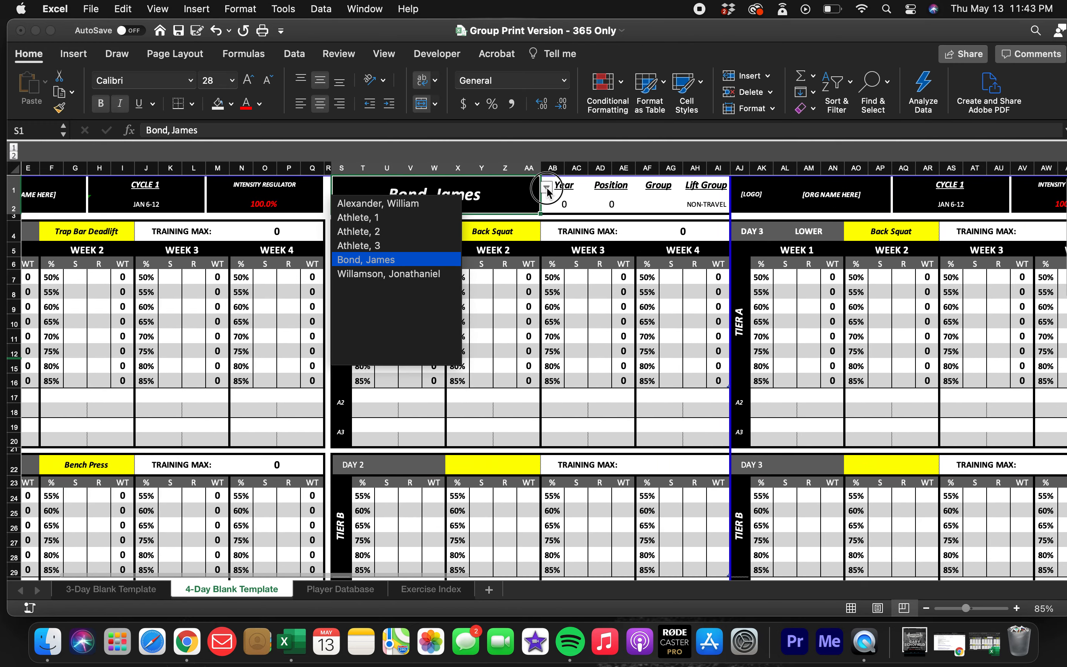
pyautogui.click(423, 218)
# Compare the Intensity Regulator cells above Day 1 and Day 3.
pyautogui.hscroll(-2, 357, 303)
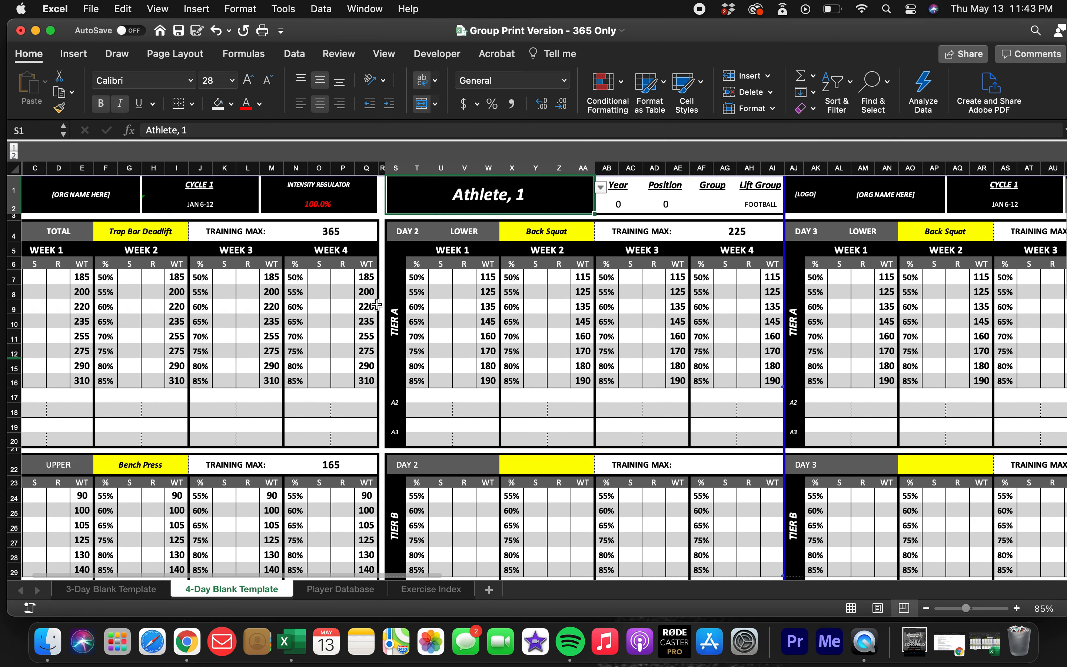
pyautogui.hscroll(-2, 357, 302)
pyautogui.click(374, 204)
pyautogui.hscroll(12, 467, 298)
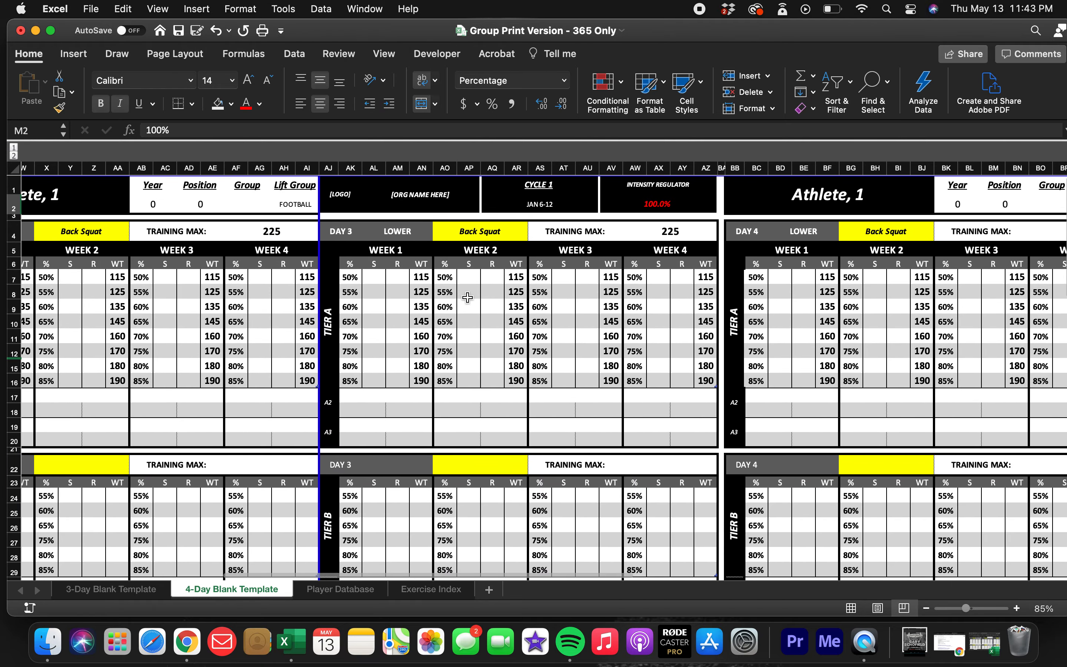
pyautogui.click(621, 201)
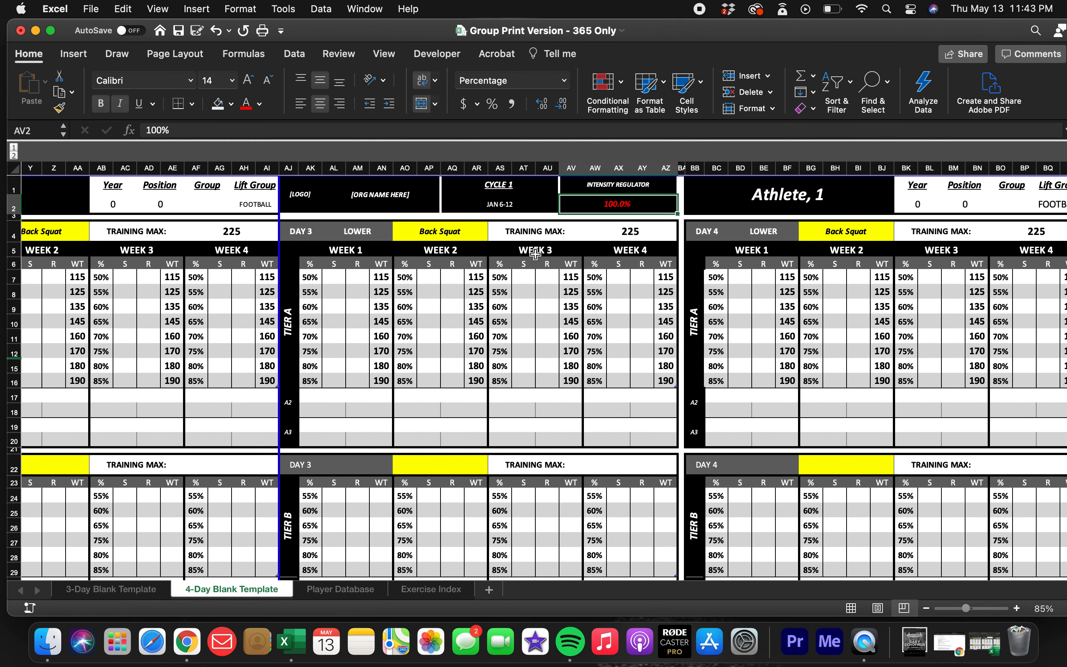
pyautogui.hscroll(-10, 571, 296)
pyautogui.hscroll(-3, 571, 295)
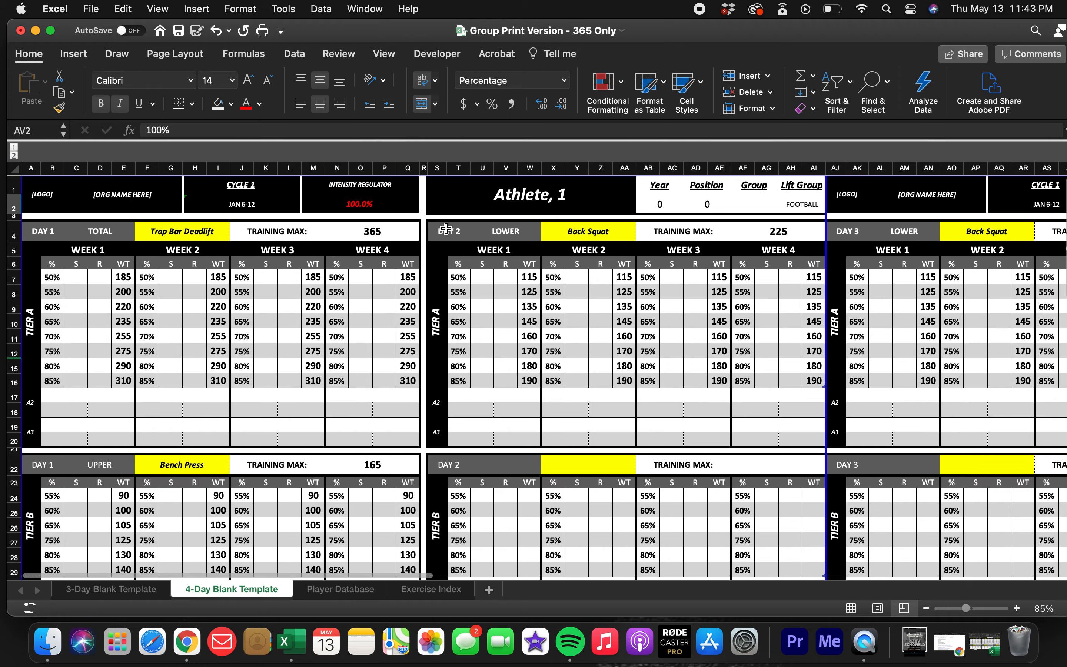
pyautogui.click(366, 206)
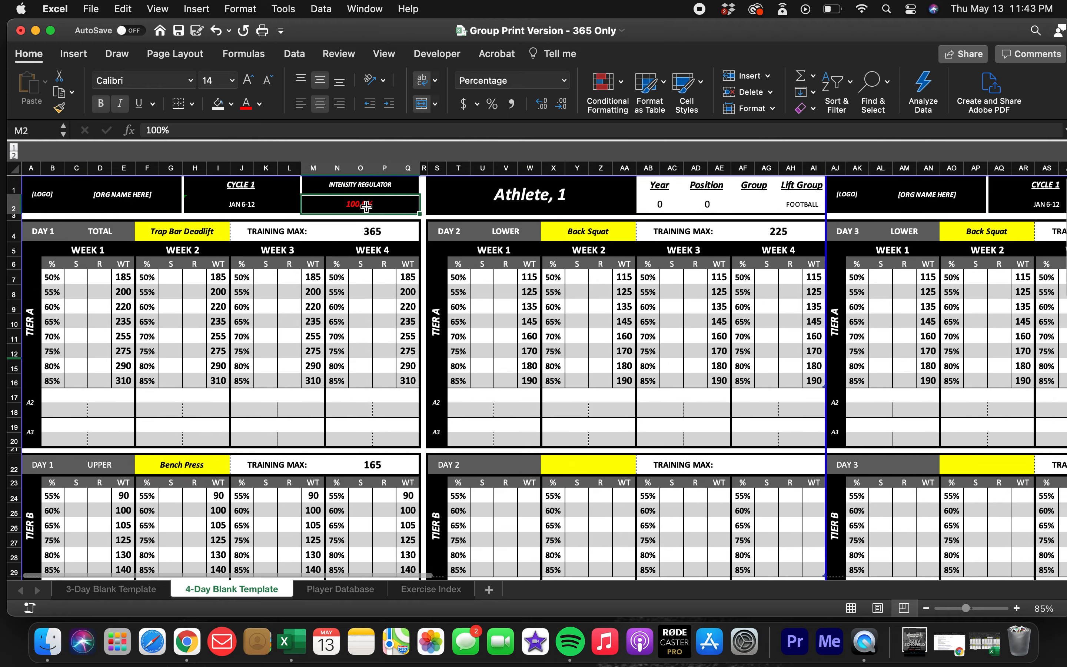
# Examine the tier blocks for Days 1 through 4 across both pages of the 4-day template.
pyautogui.click(366, 278)
pyautogui.scroll(-10, 358, 330)
pyautogui.scroll(-2, 358, 329)
pyautogui.scroll(15, 358, 330)
pyautogui.hscroll(10, 358, 329)
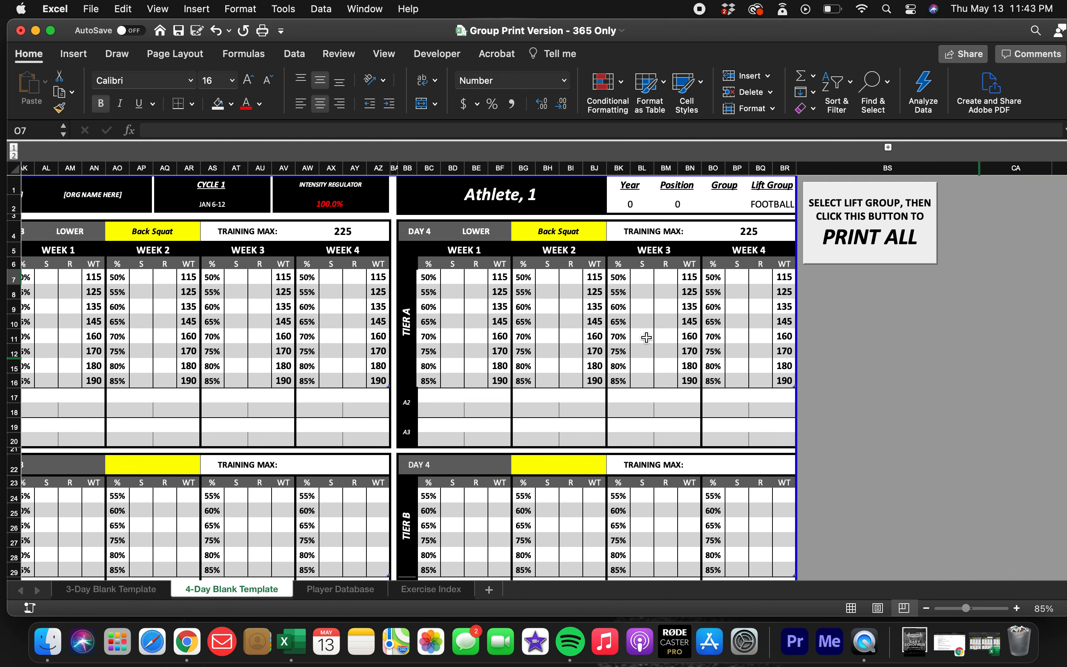
pyautogui.hscroll(-15, 456, 374)
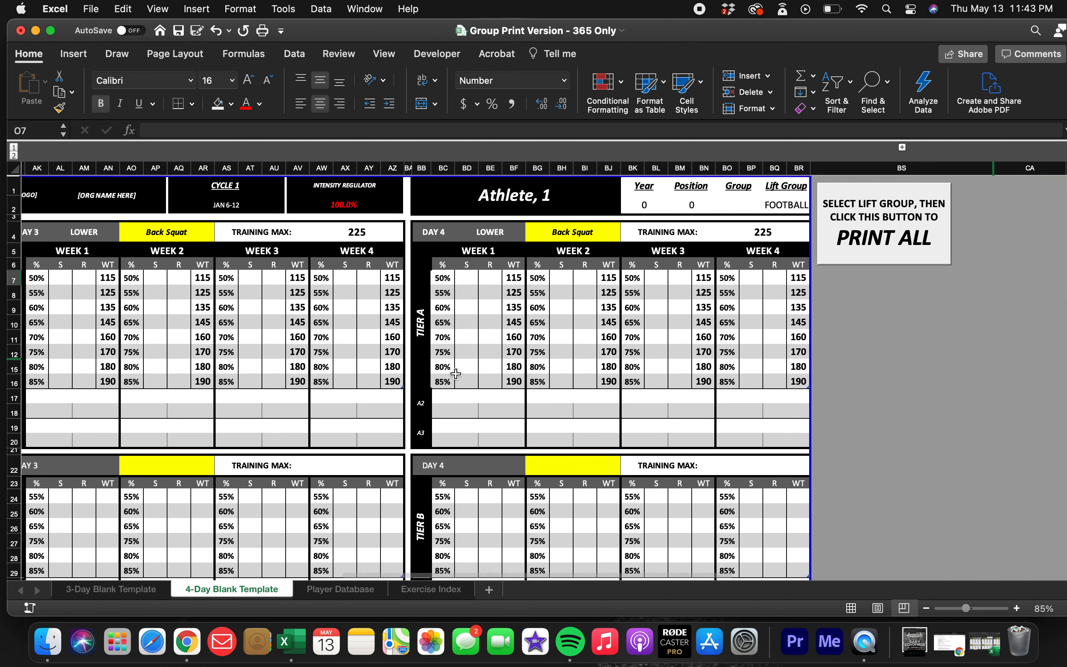
pyautogui.scroll(-10, 456, 374)
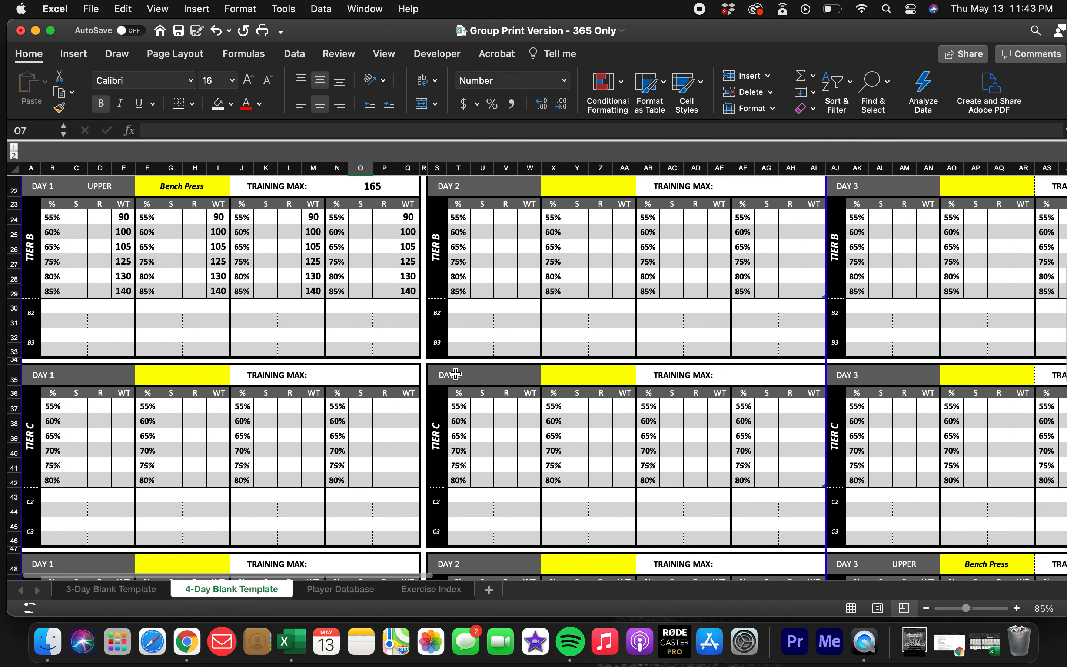
pyautogui.scroll(10, 456, 373)
pyautogui.hscroll(1, 455, 374)
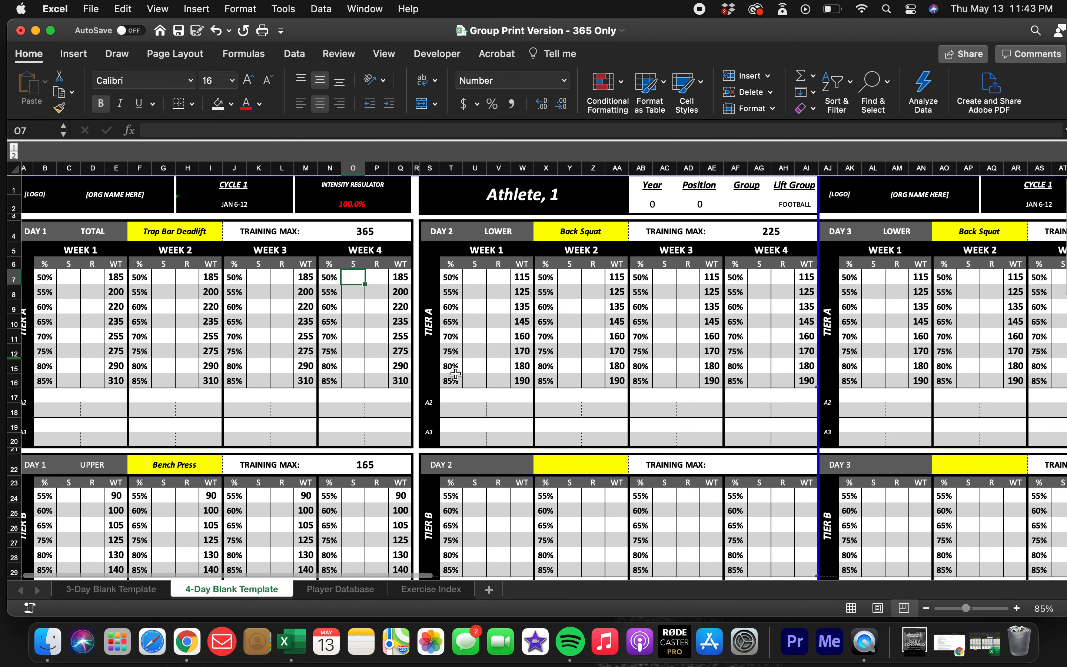
pyautogui.hscroll(10, 455, 374)
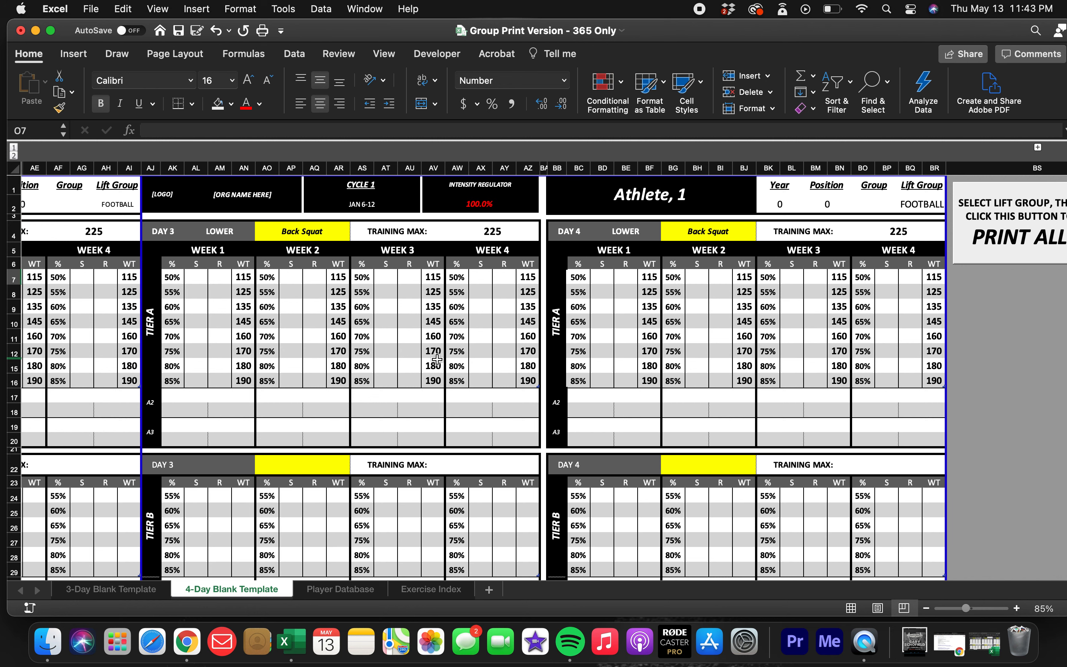
# Expand the column beside PRINT ALL to check the lift group selector, and collapse it again.
pyautogui.hscroll(4, 443, 362)
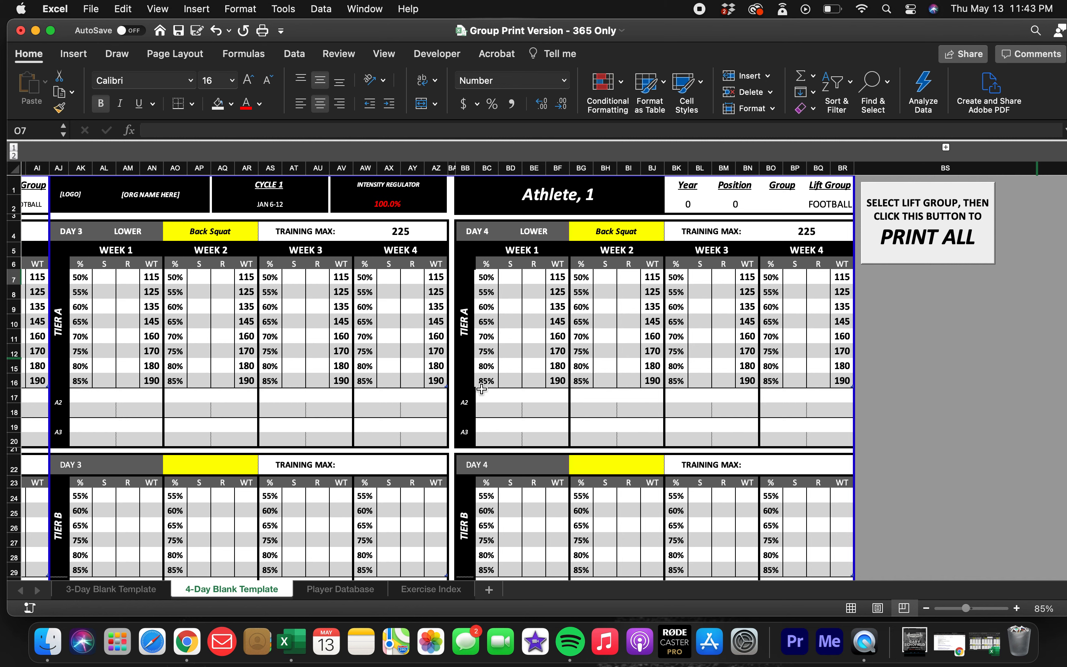
pyautogui.click(946, 147)
pyautogui.hscroll(5, 957, 189)
pyautogui.click(965, 204)
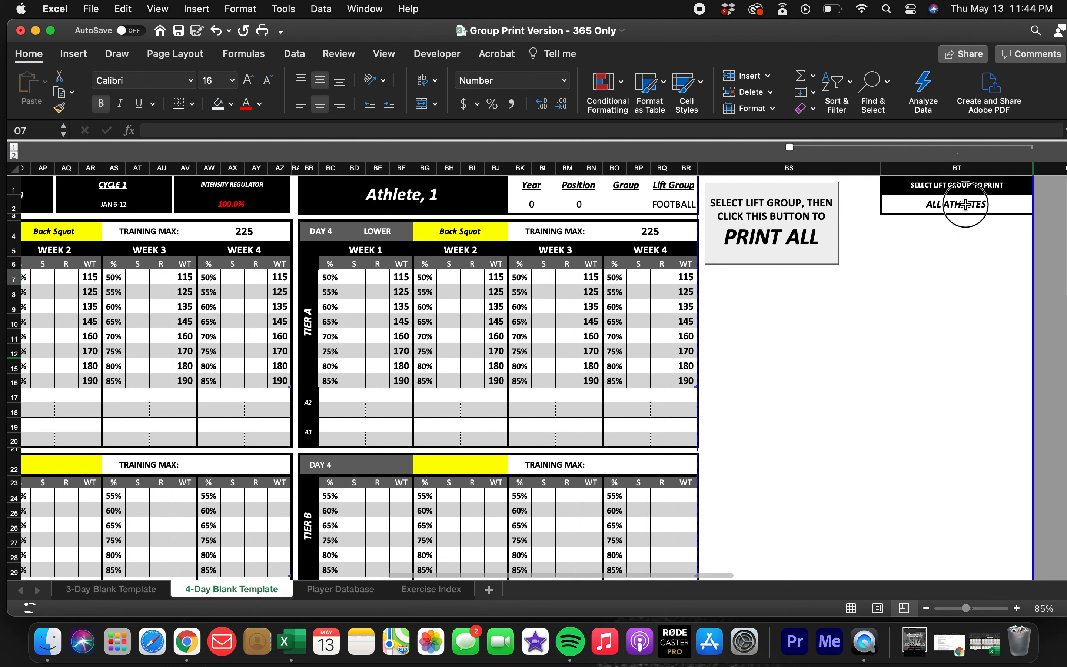
pyautogui.click(1041, 207)
pyautogui.click(1016, 238)
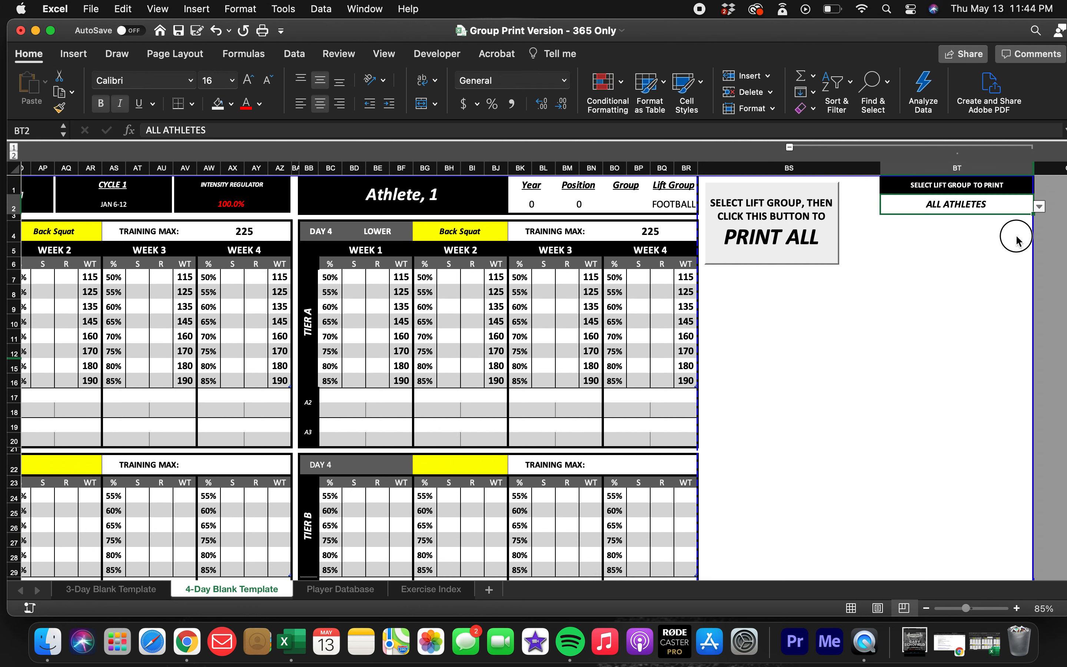
pyautogui.click(790, 148)
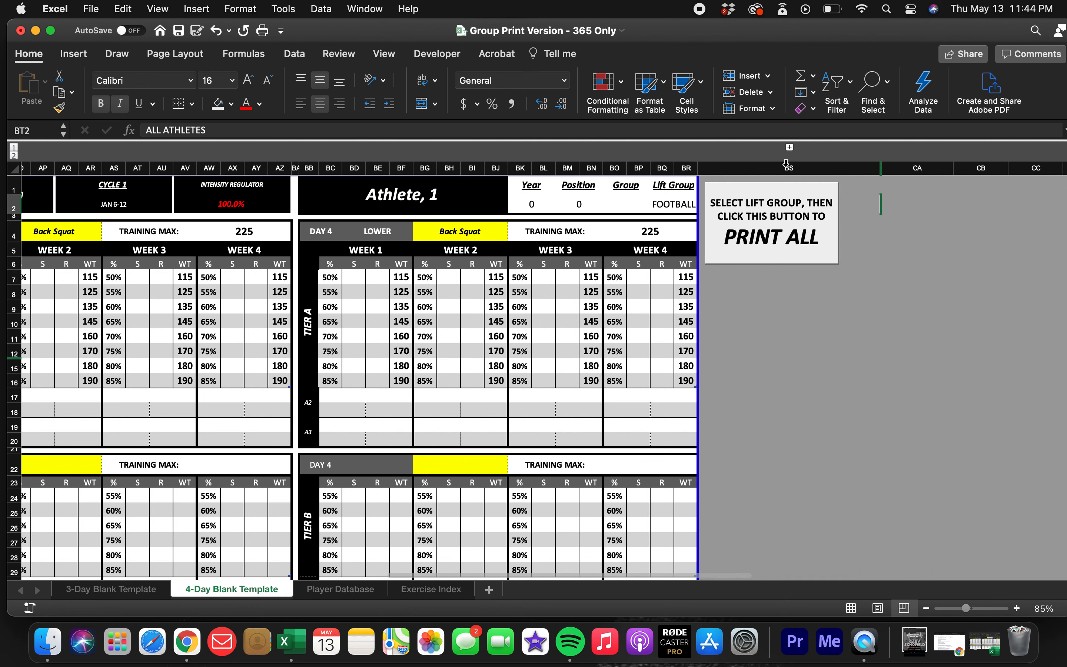
# Save the Group Print Version - 365 Only workbook and minimize its window.
pyautogui.click(803, 348)
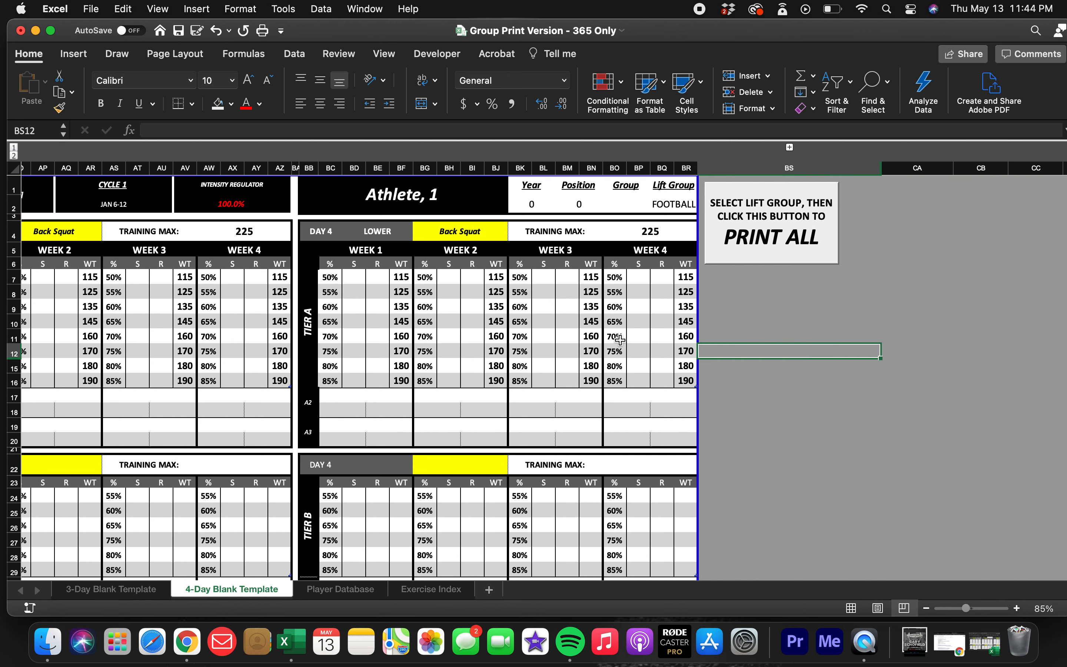
pyautogui.hscroll(-15, 482, 322)
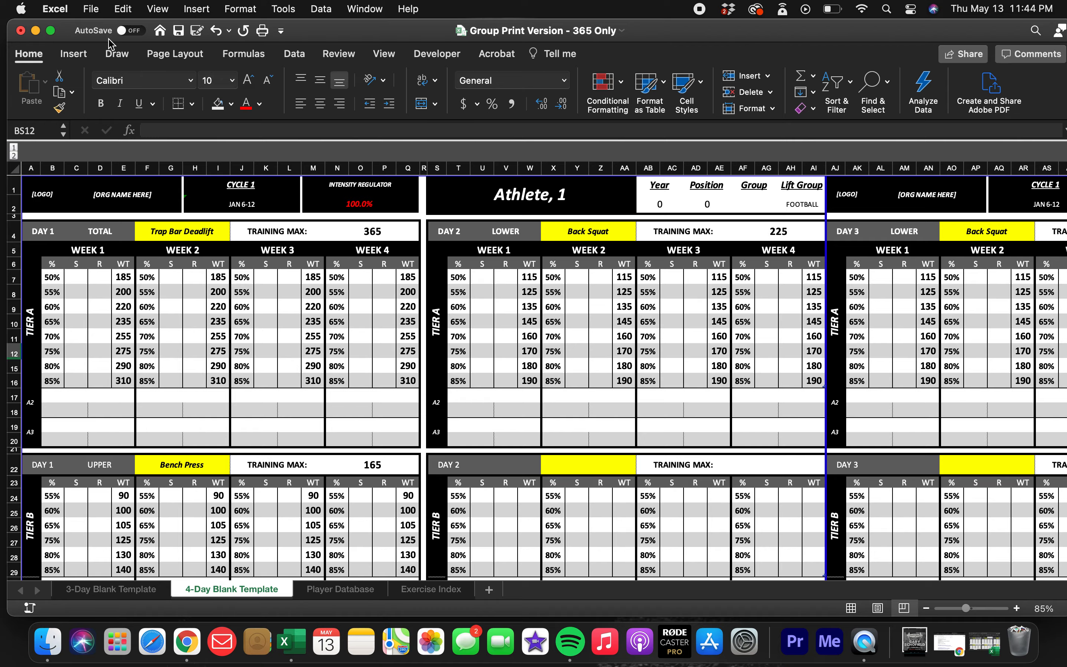
pyautogui.click(179, 32)
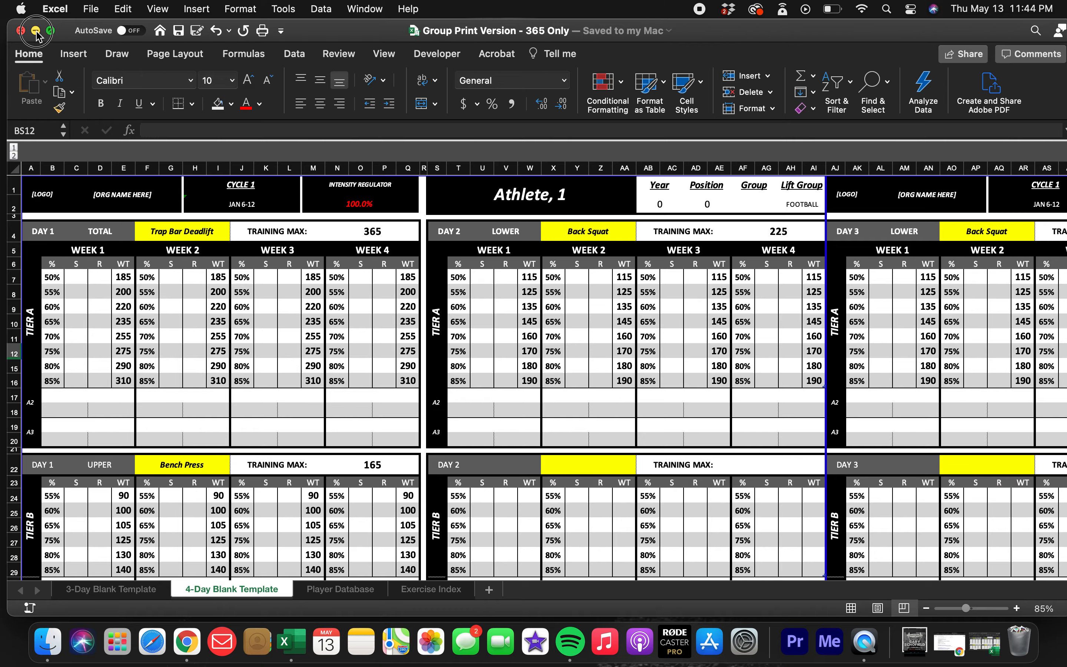
pyautogui.click(36, 30)
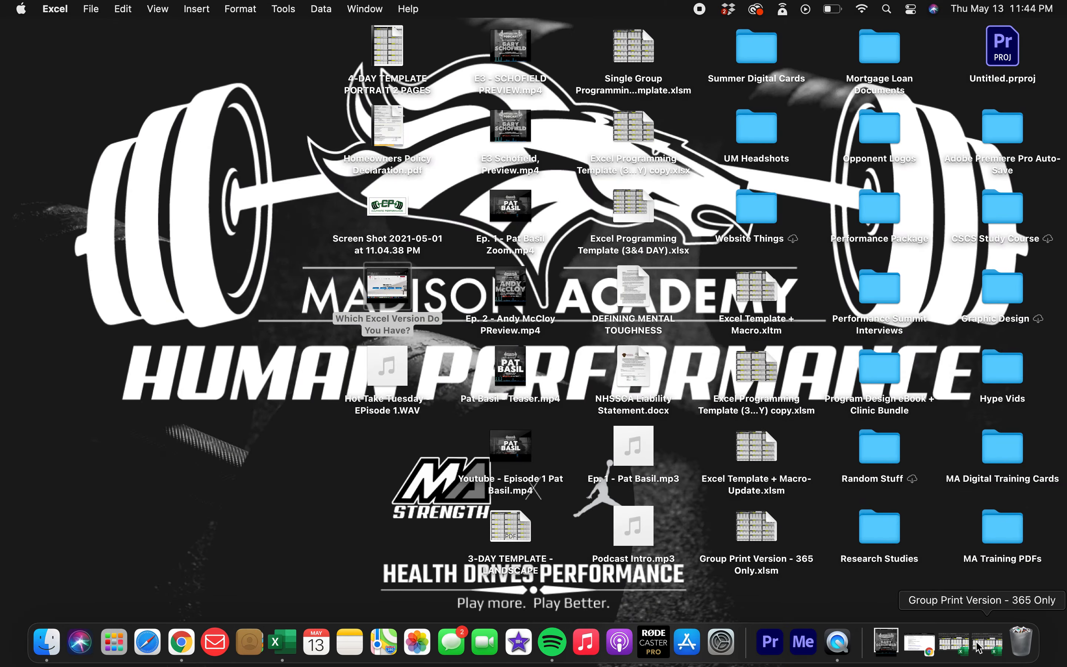
# Bring up the Single Group Programming Template workbook and look over its 3-Day Blank Template, including the PRINT ALL area.
pyautogui.click(988, 643)
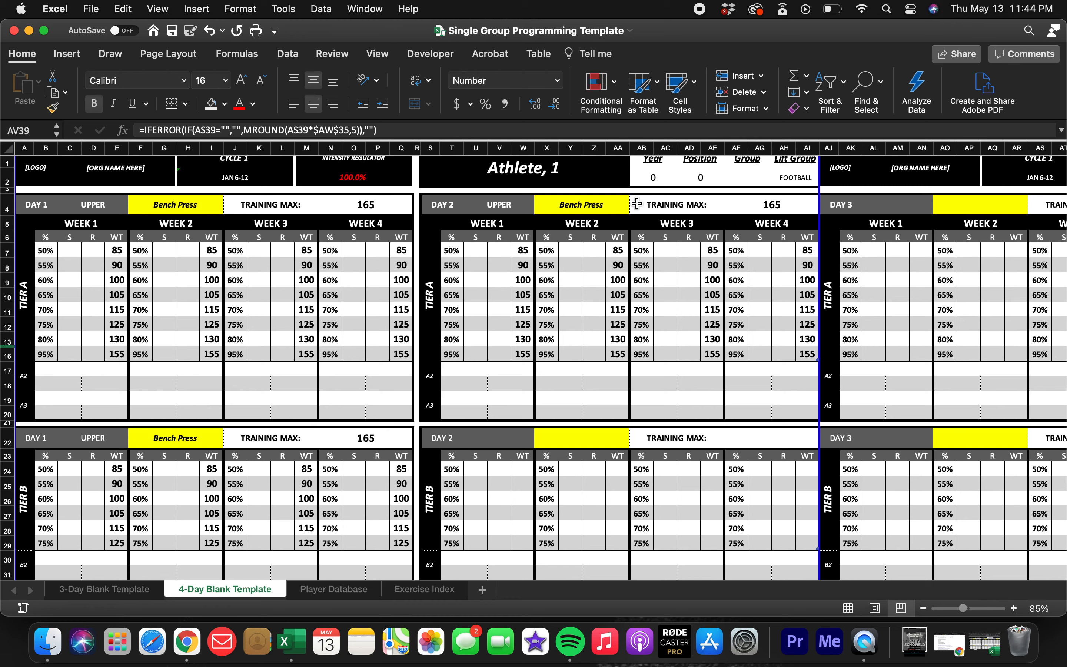
pyautogui.scroll(1, 572, 355)
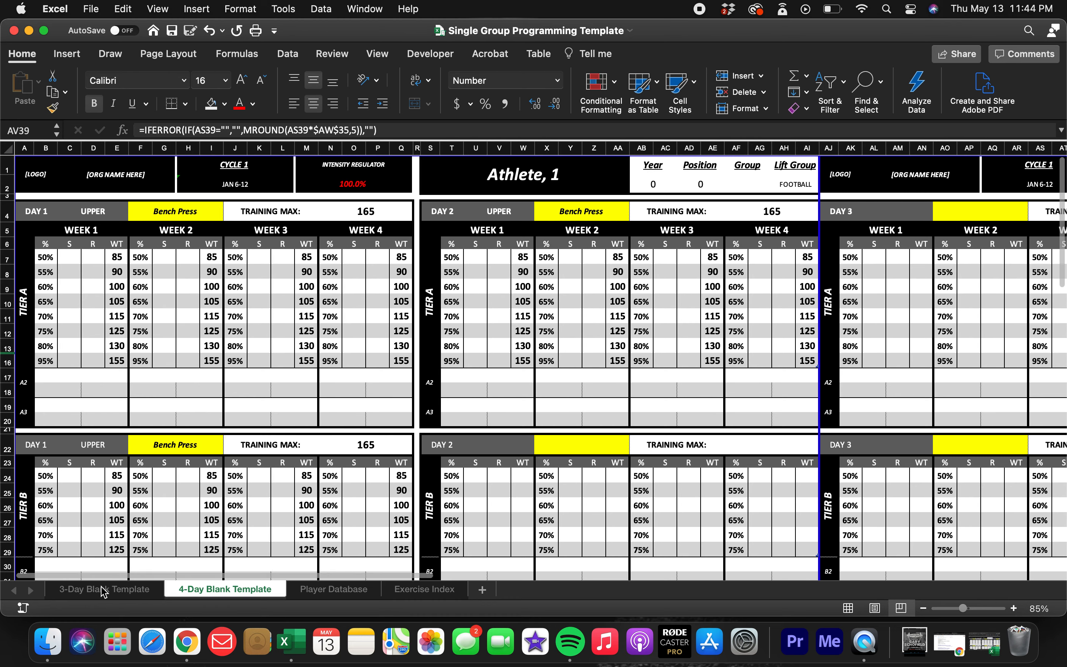
pyautogui.click(118, 591)
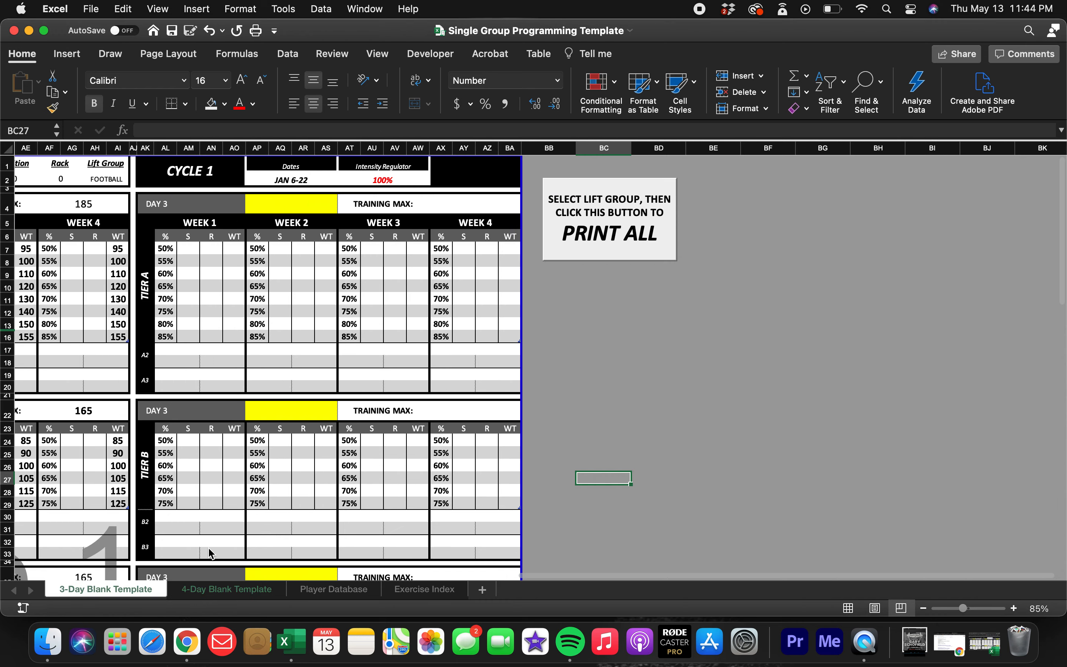
pyautogui.hscroll(-15, 714, 300)
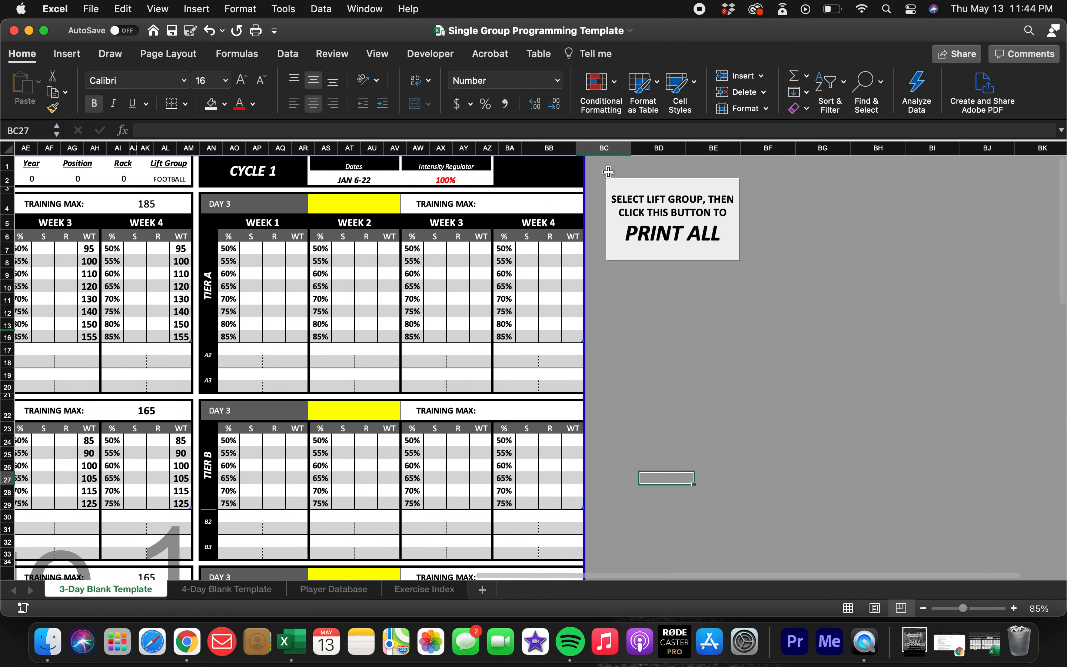
pyautogui.hscroll(10, 714, 300)
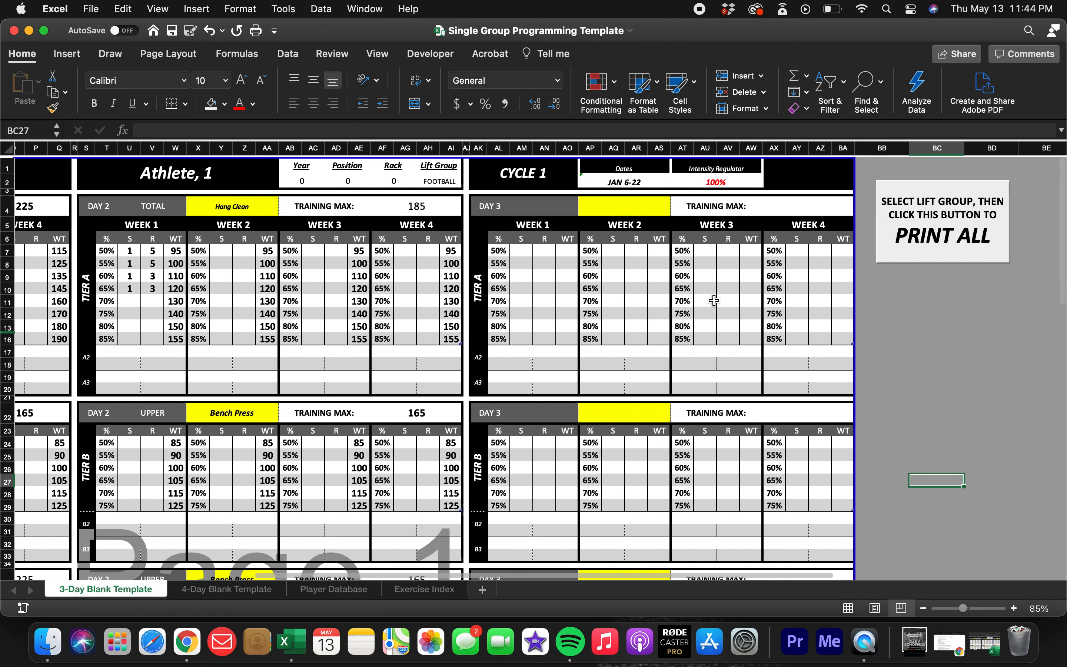
pyautogui.hscroll(-8, 710, 300)
# Change the athlete displayed on the 3-day sheet from Athlete, 1 to the fourth athlete on the roster.
pyautogui.click(489, 169)
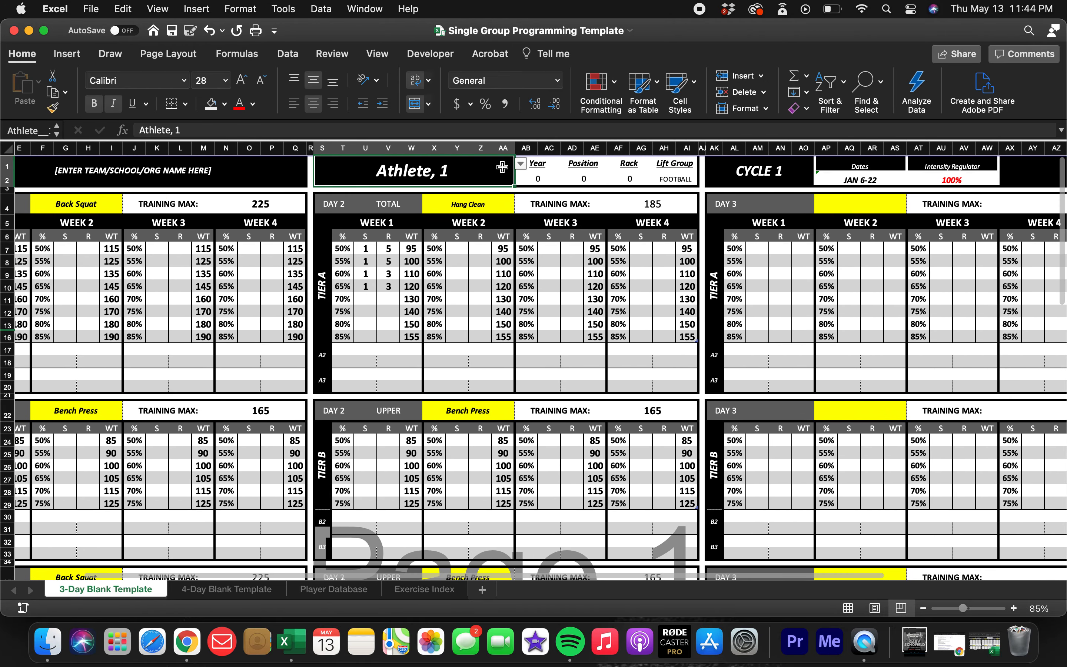
pyautogui.click(521, 164)
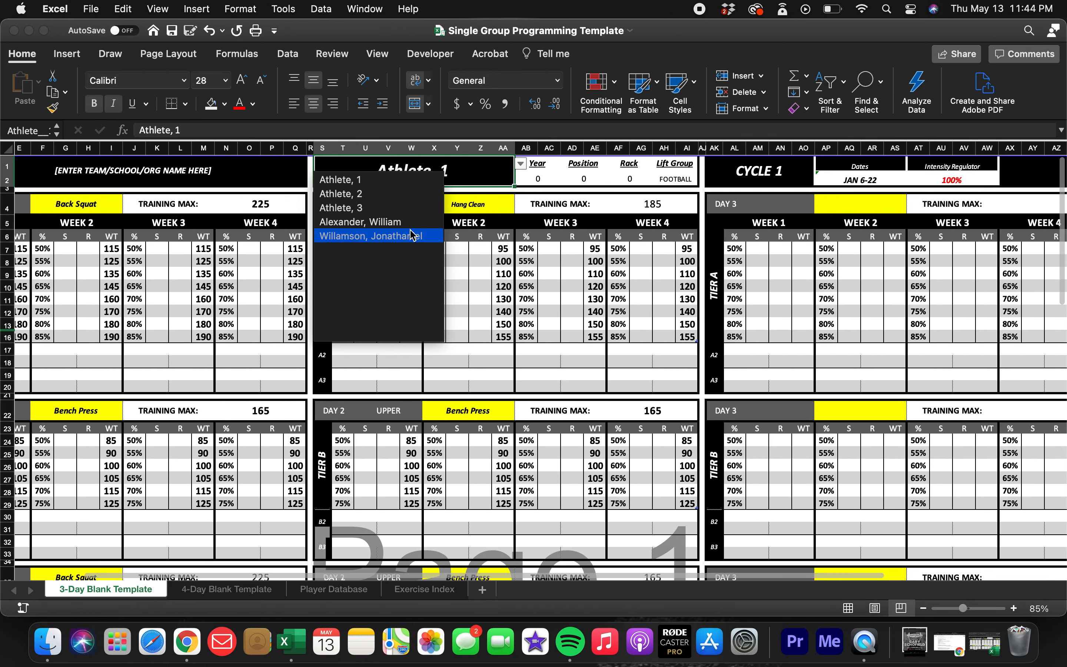
pyautogui.press('Escape')
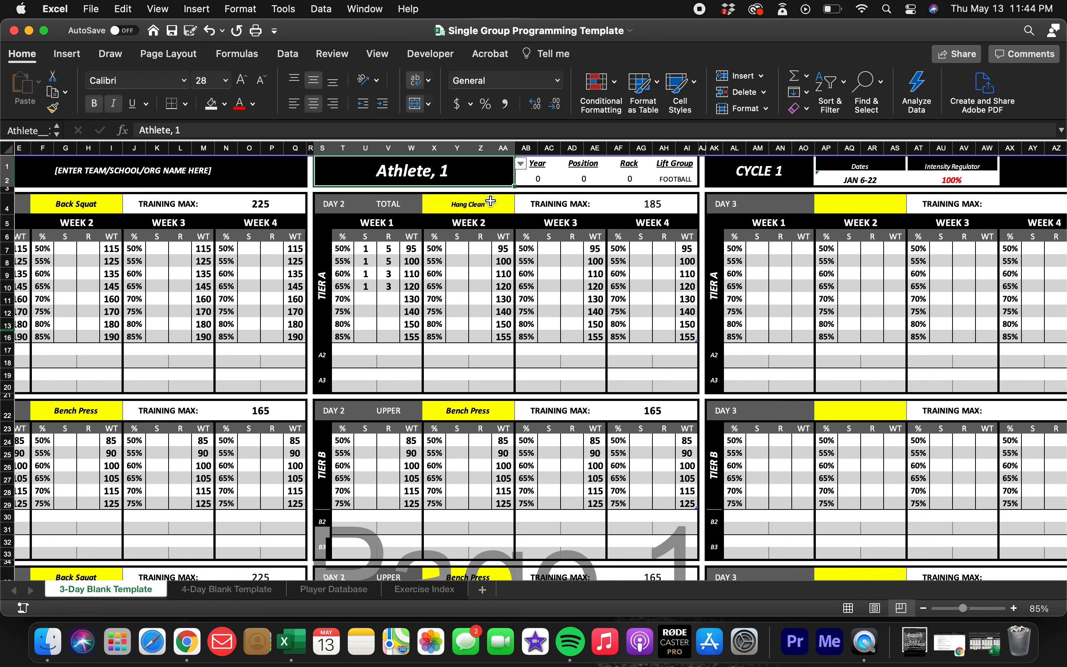
pyautogui.click(522, 164)
pyautogui.click(422, 220)
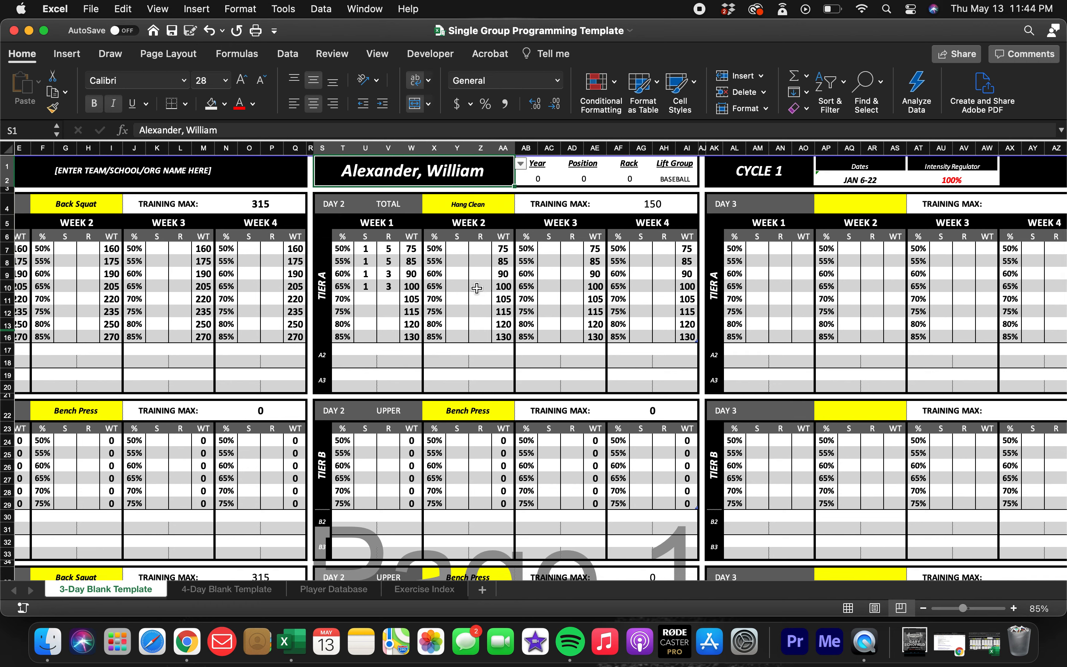
# Preview the printout of this athlete's 3-day sheet, dismiss it without printing, and look over the sheet and its PRINT ALL area.
pyautogui.click(472, 291)
pyautogui.press('super+p')
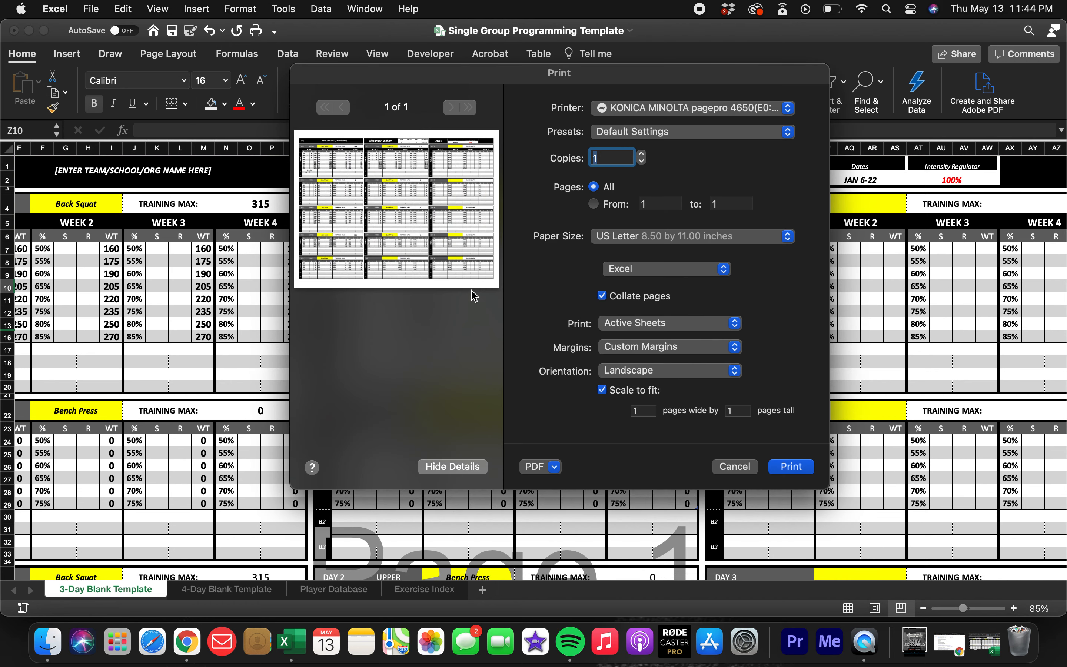
pyautogui.click(755, 469)
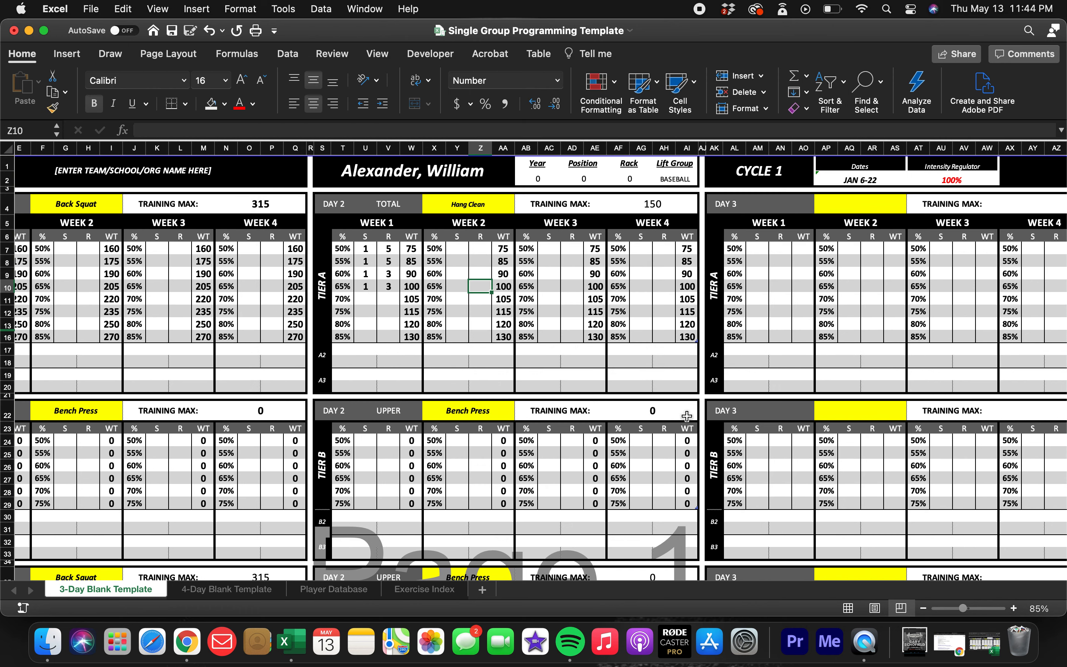
pyautogui.hscroll(10, 733, 429)
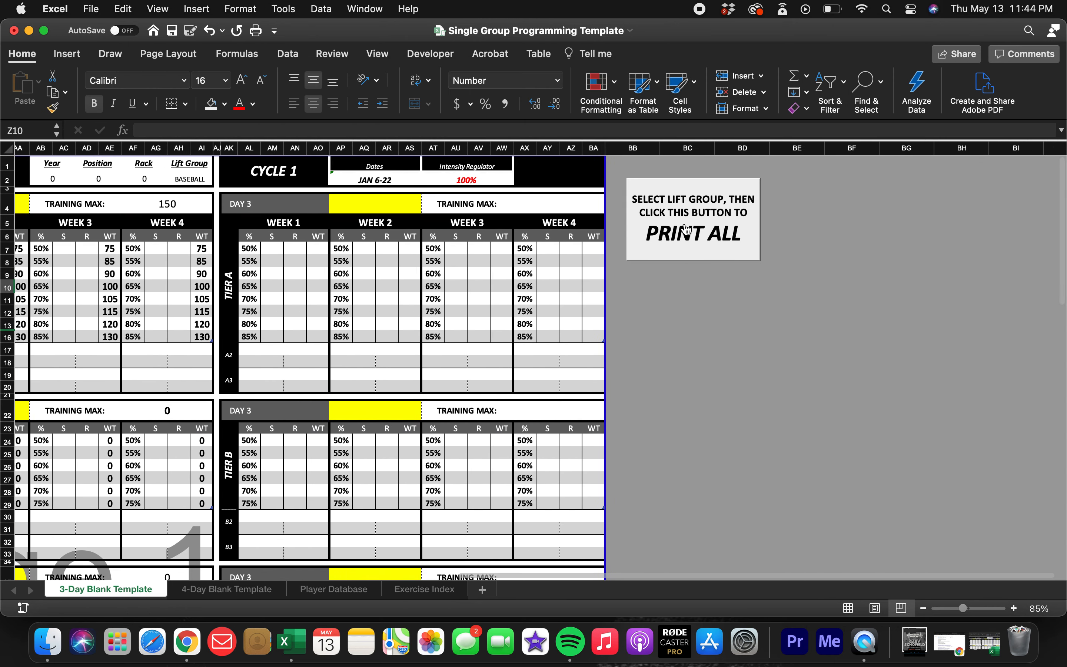
pyautogui.hscroll(-10, 496, 281)
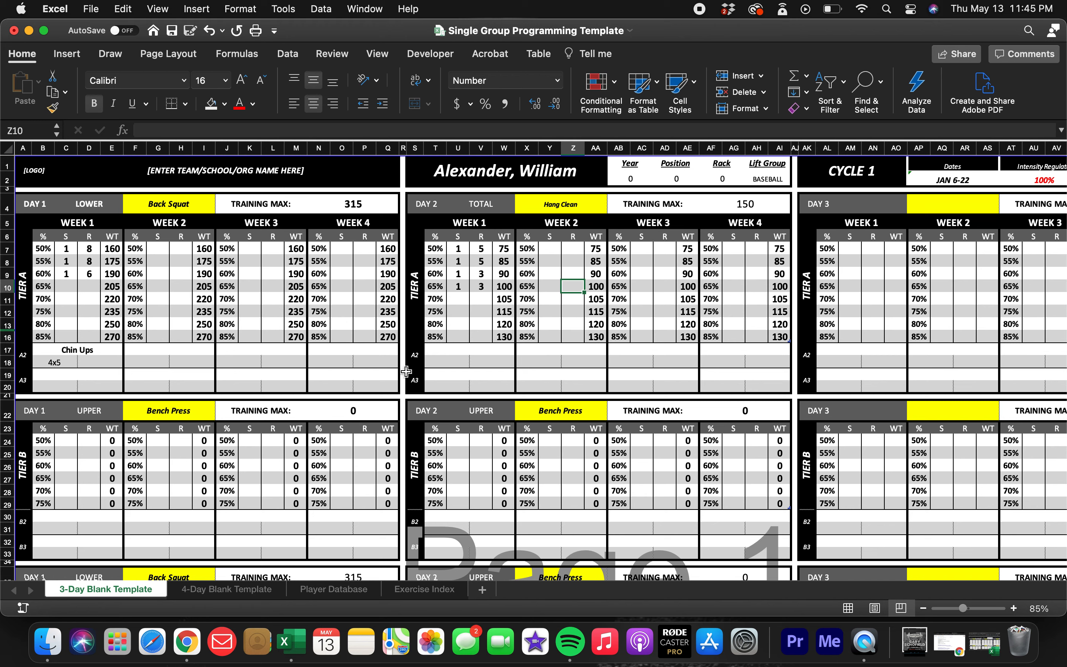
pyautogui.hscroll(5, 581, 363)
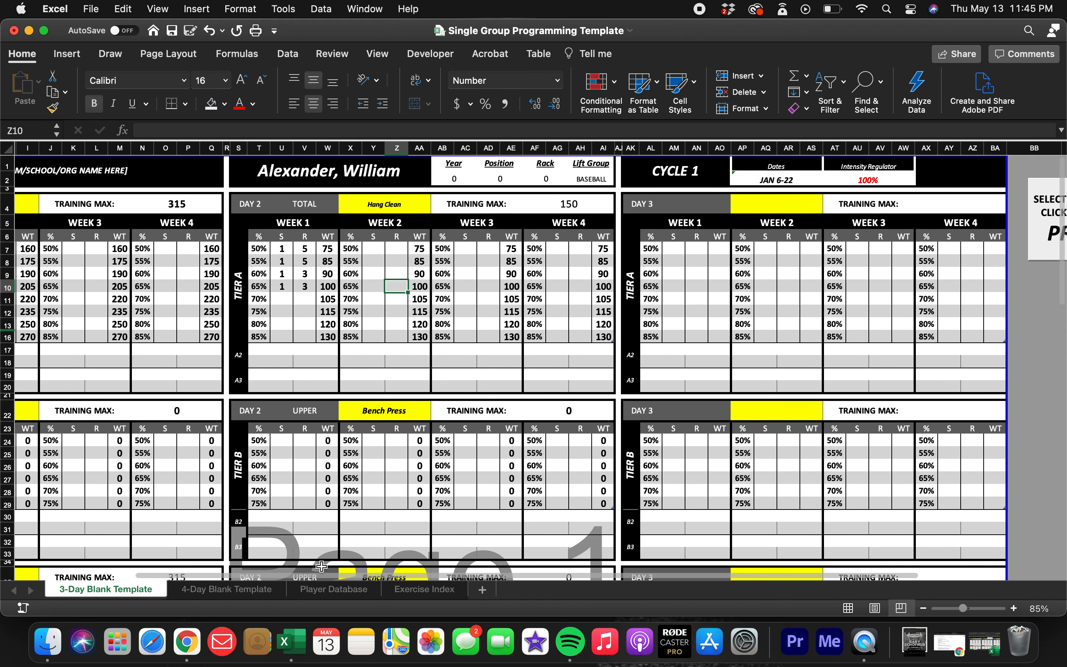
# Check the athletes' Lift Group entries in the Player Database against the Lift Group cell on the 3-Day Blank Template.
pyautogui.click(326, 591)
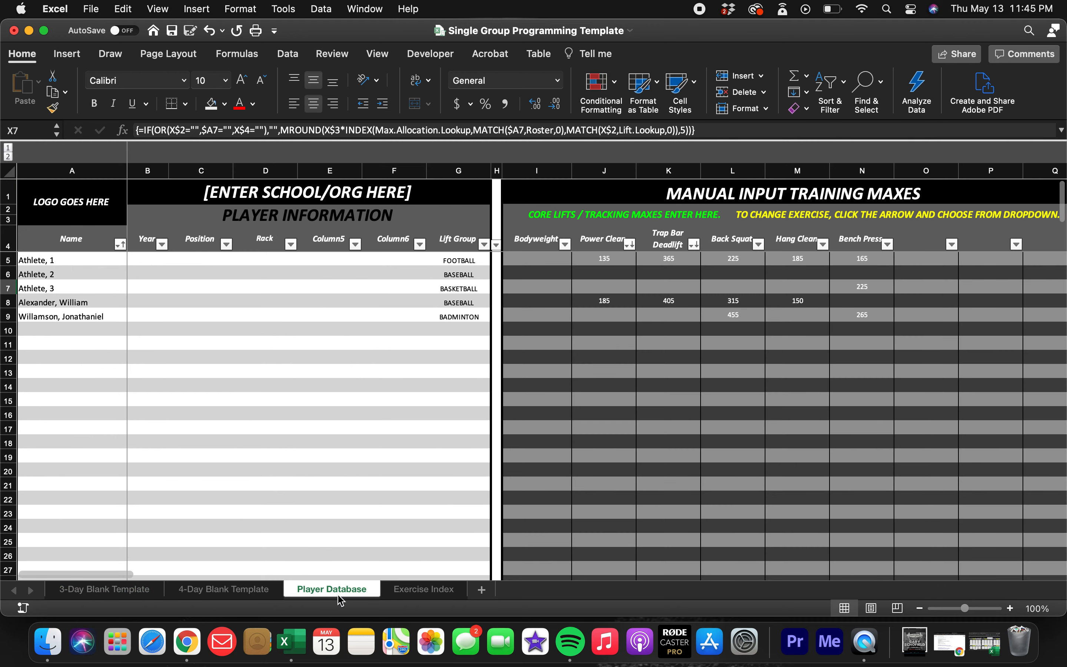
pyautogui.click(451, 274)
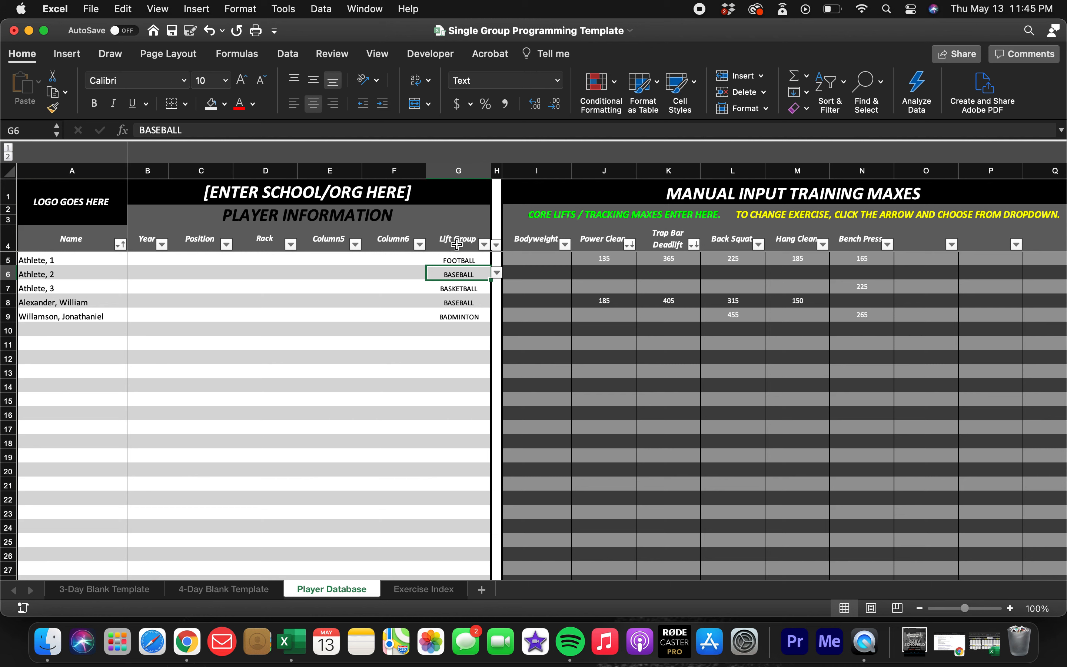
pyautogui.click(457, 243)
pyautogui.click(458, 261)
pyautogui.click(460, 288)
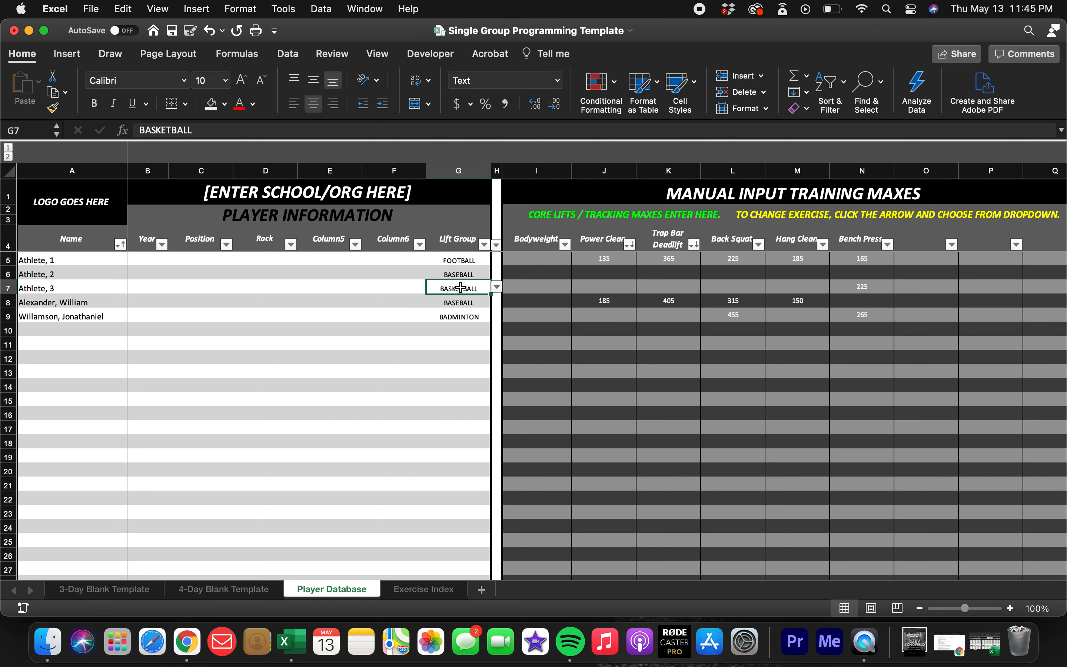
pyautogui.click(110, 589)
pyautogui.click(606, 179)
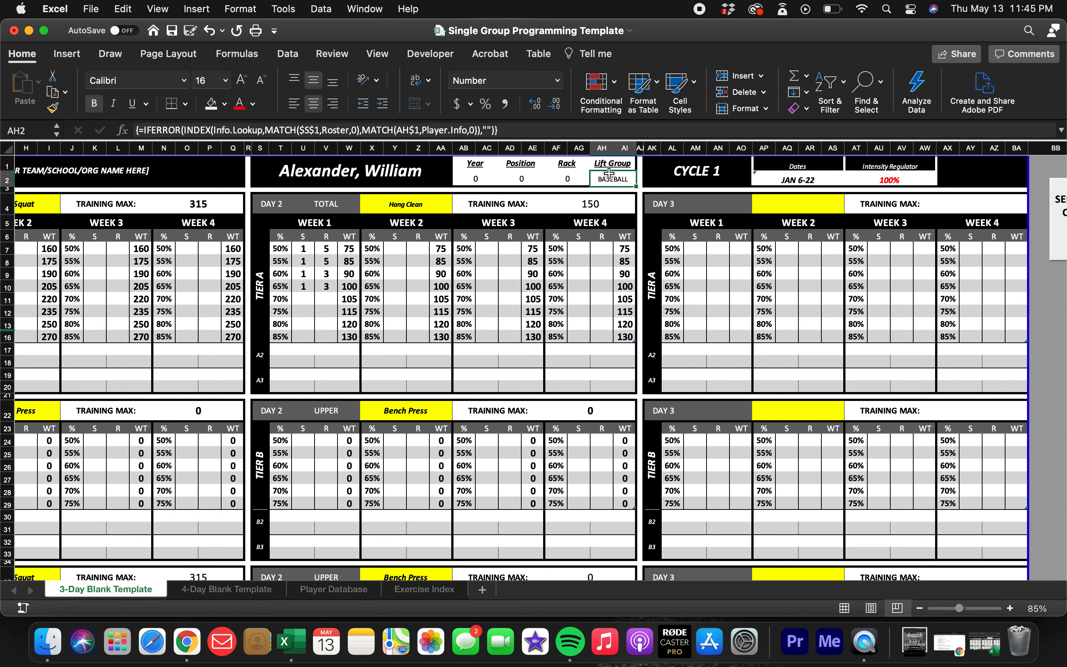
# Compare the 3-Day and 4-Day Blank Templates with the player information and training maxes in the Player Database.
pyautogui.click(241, 596)
pyautogui.click(324, 593)
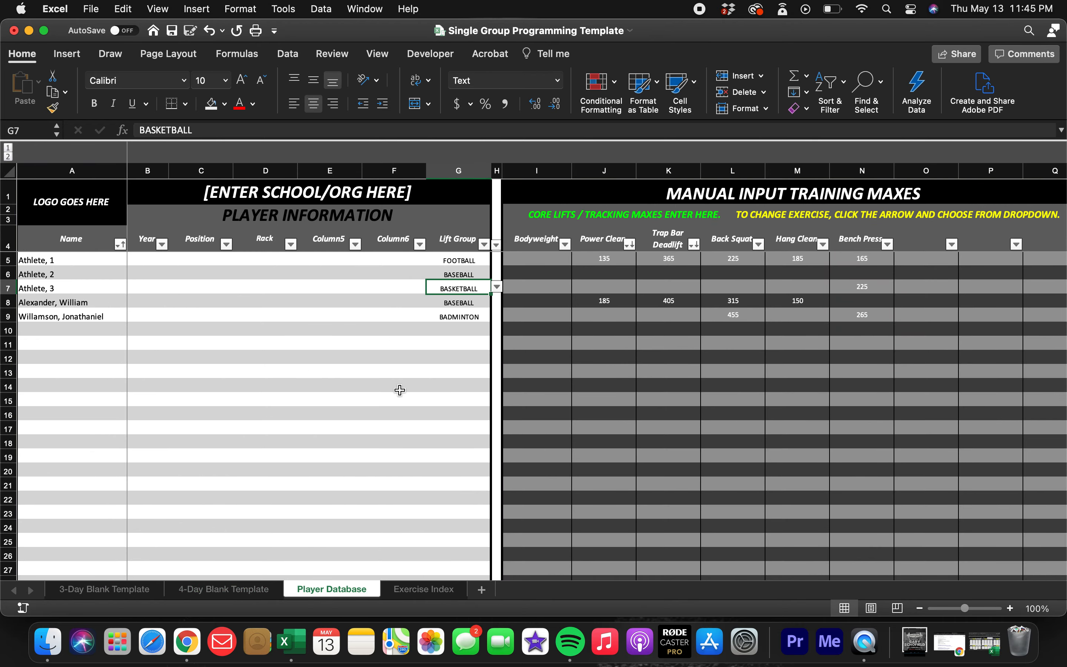
pyautogui.hscroll(10, 399, 390)
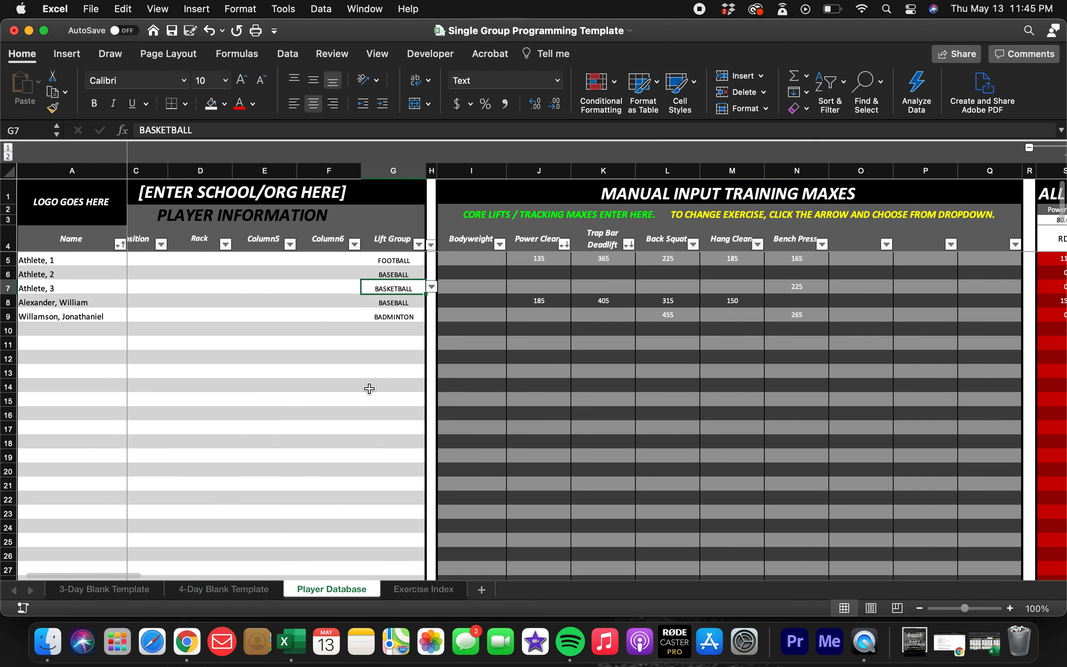
pyautogui.hscroll(-10, 371, 386)
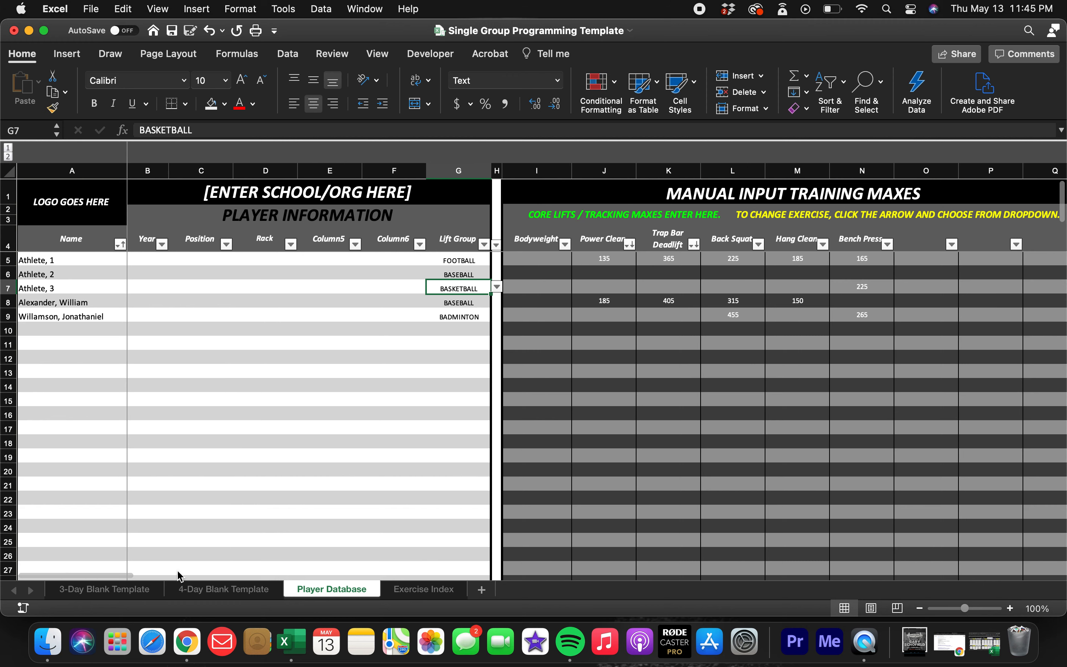
pyautogui.click(114, 591)
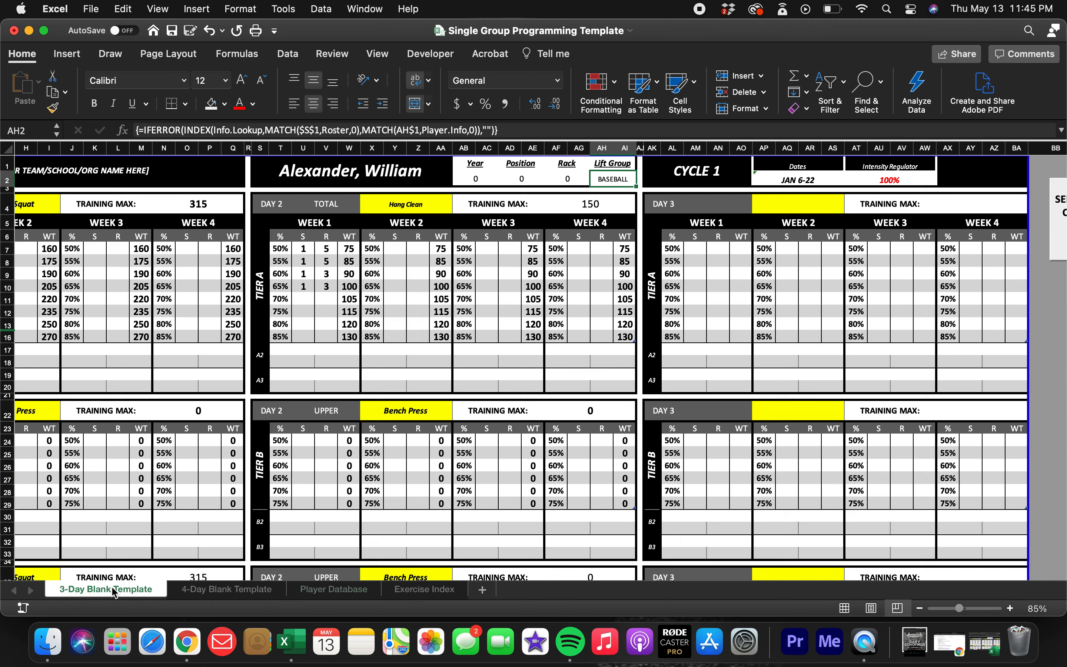
pyautogui.click(213, 591)
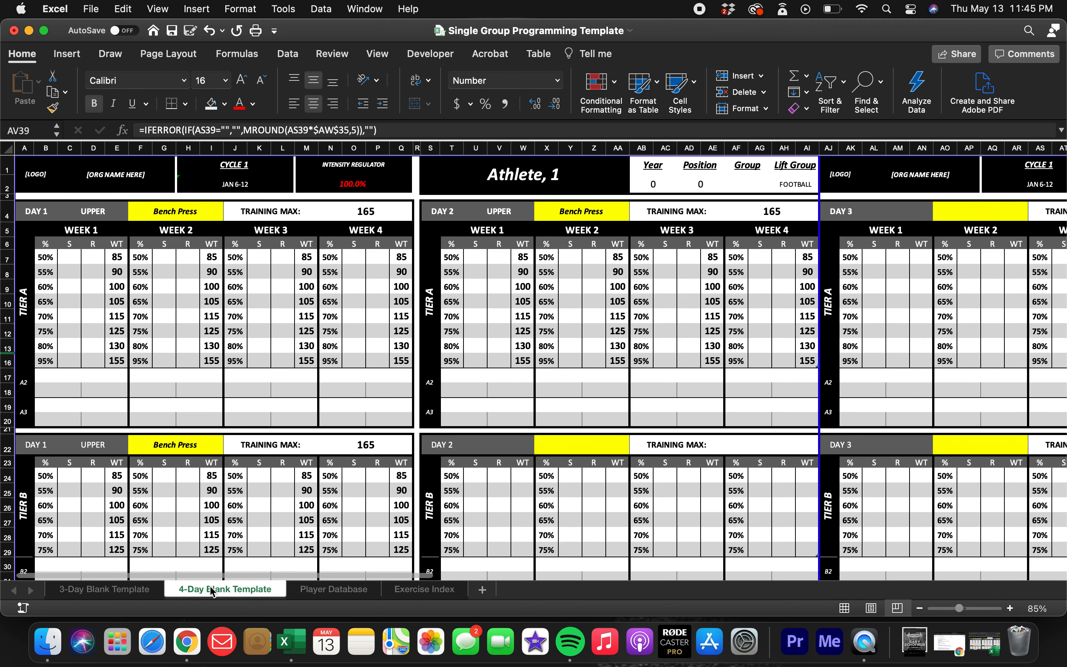
pyautogui.click(335, 590)
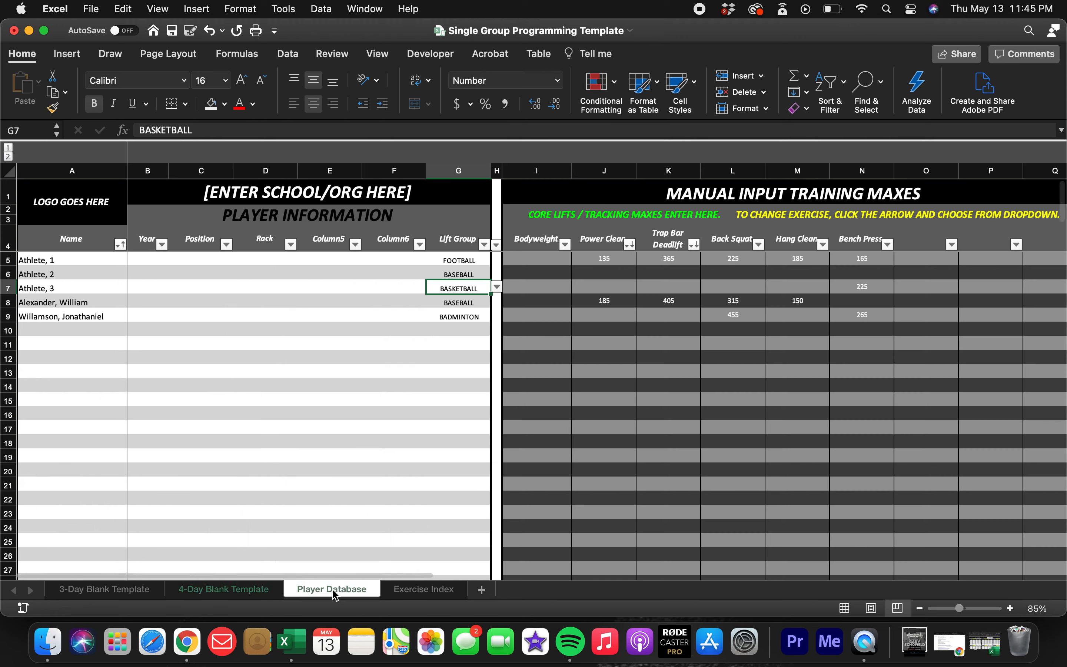
pyautogui.click(242, 593)
pyautogui.click(109, 593)
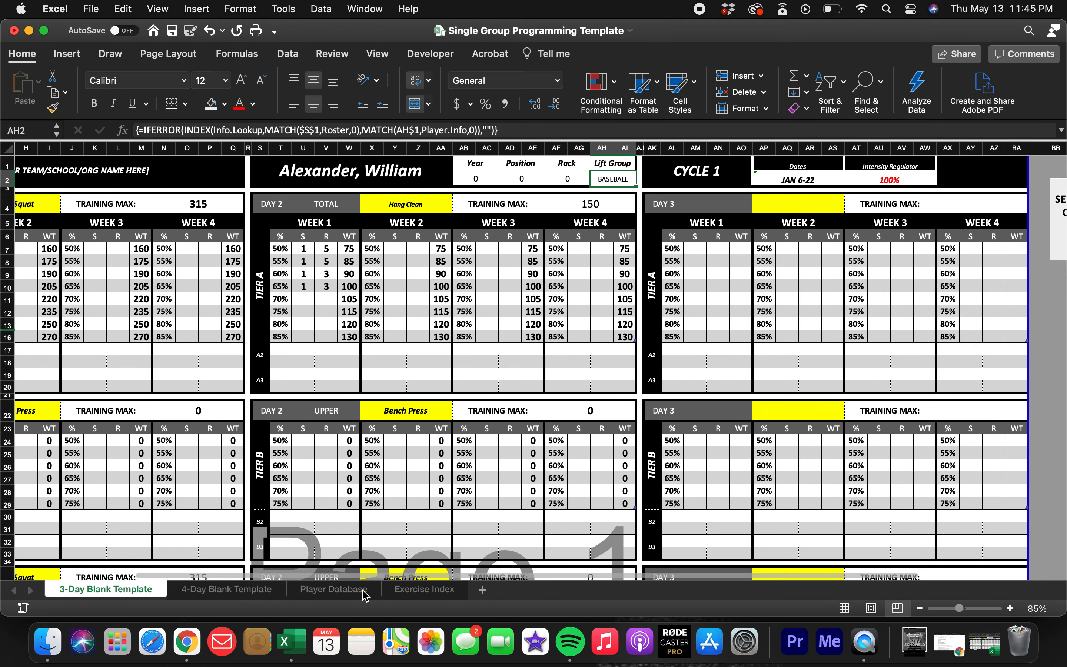
pyautogui.click(427, 591)
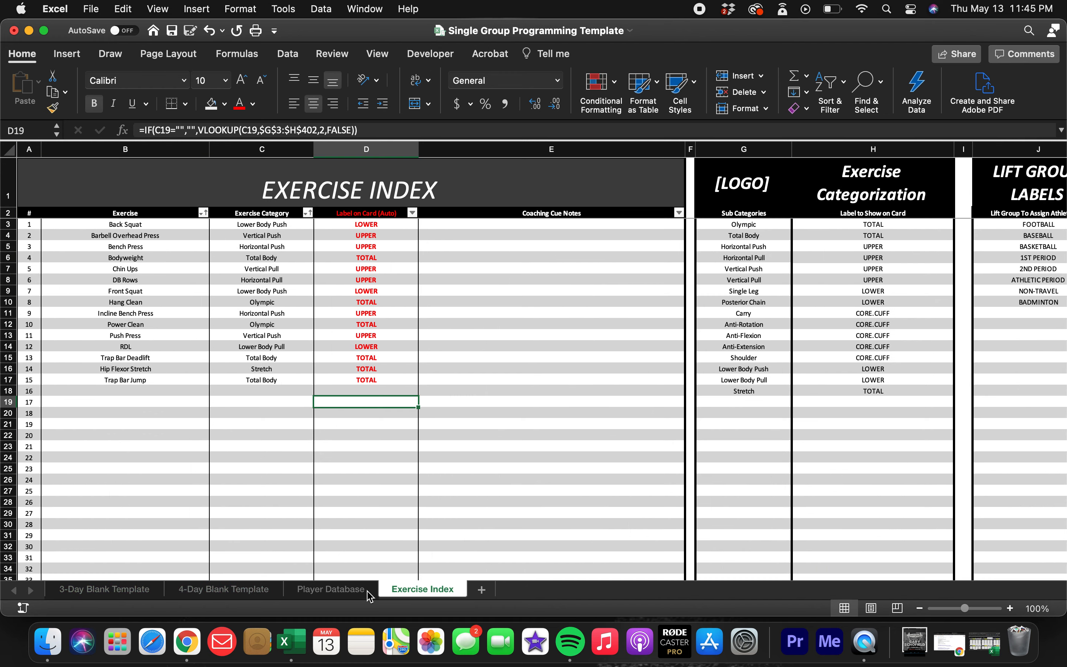
pyautogui.click(334, 591)
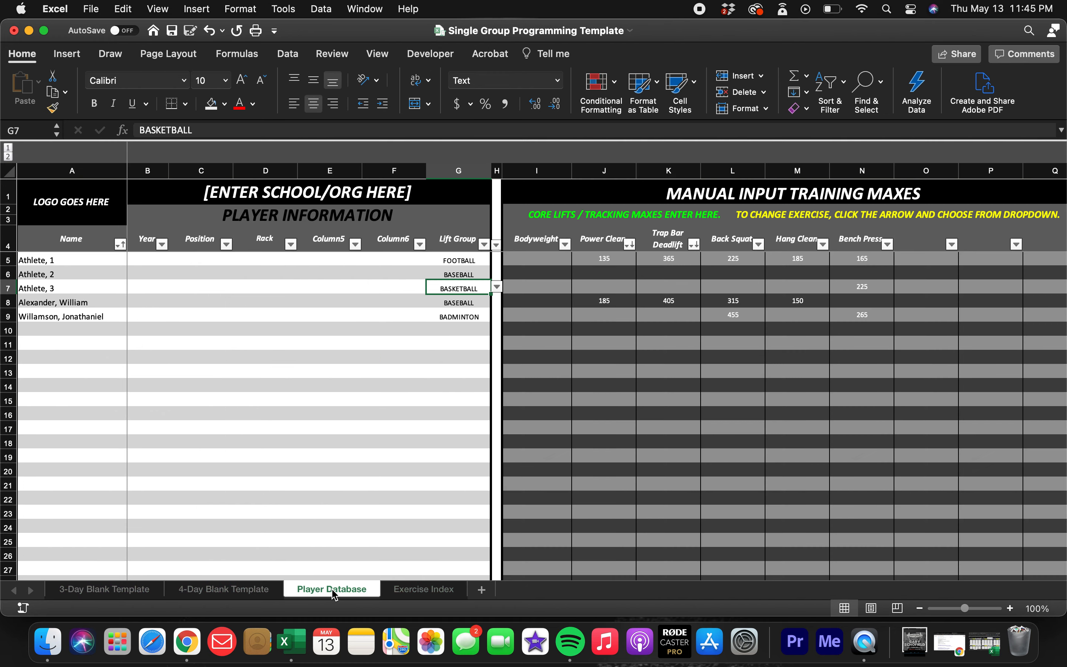
pyautogui.click(245, 592)
# Duplicate the 3-Day Blank Template sheet within the same workbook, placing the copy after all the other sheets.
pyautogui.click(125, 591)
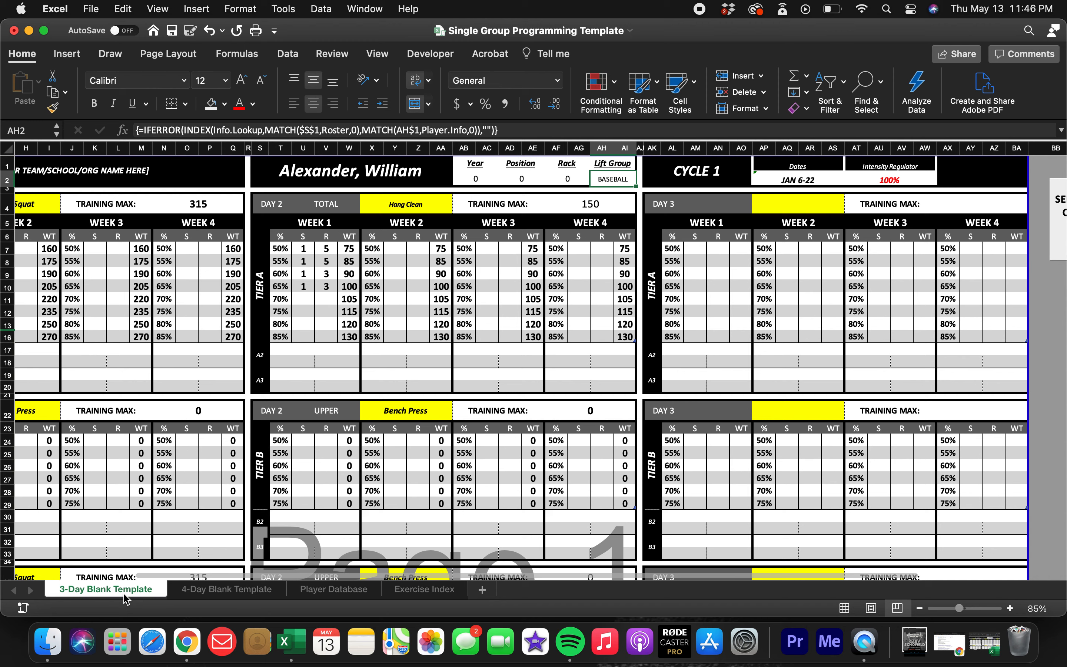
pyautogui.rightClick(131, 591)
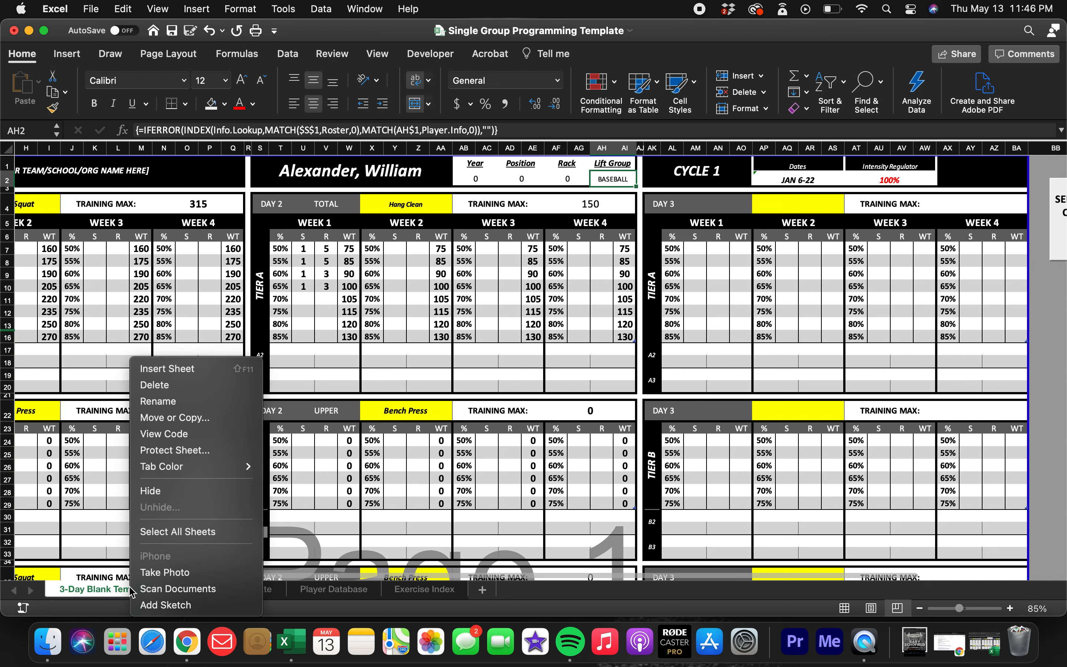
pyautogui.click(193, 420)
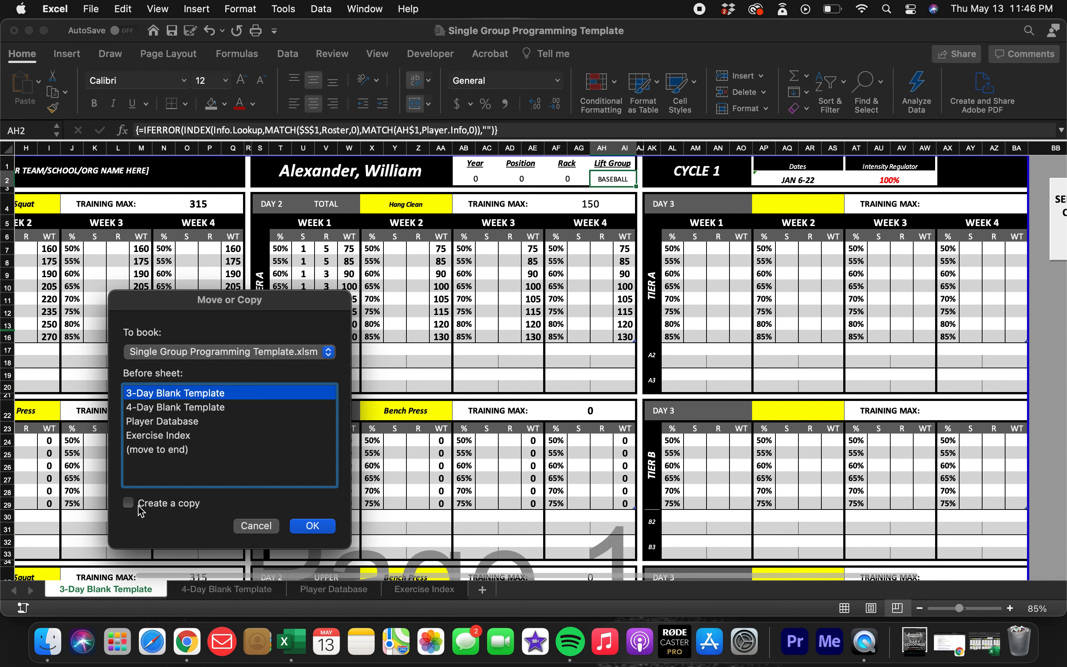
pyautogui.click(128, 503)
pyautogui.click(170, 450)
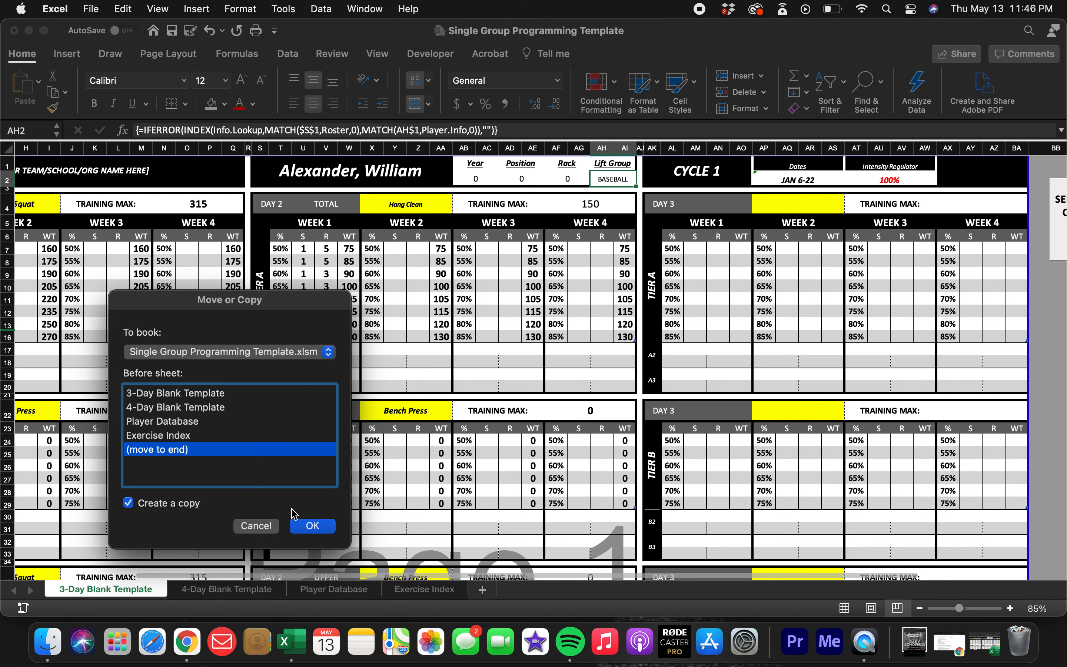
pyautogui.click(313, 526)
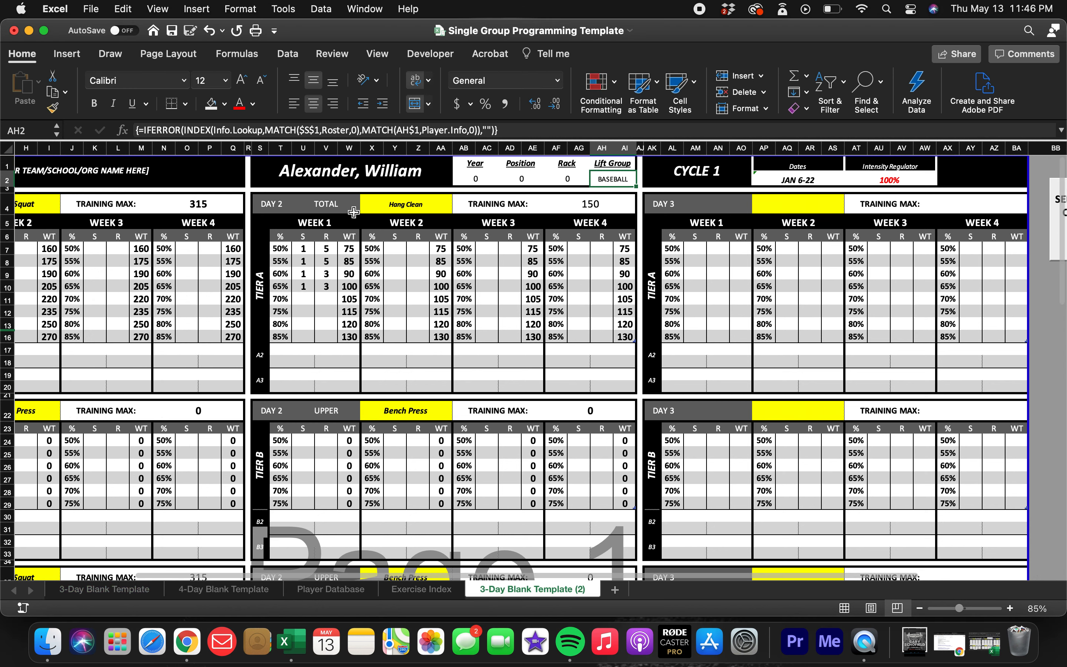
pyautogui.hscroll(-5, 353, 212)
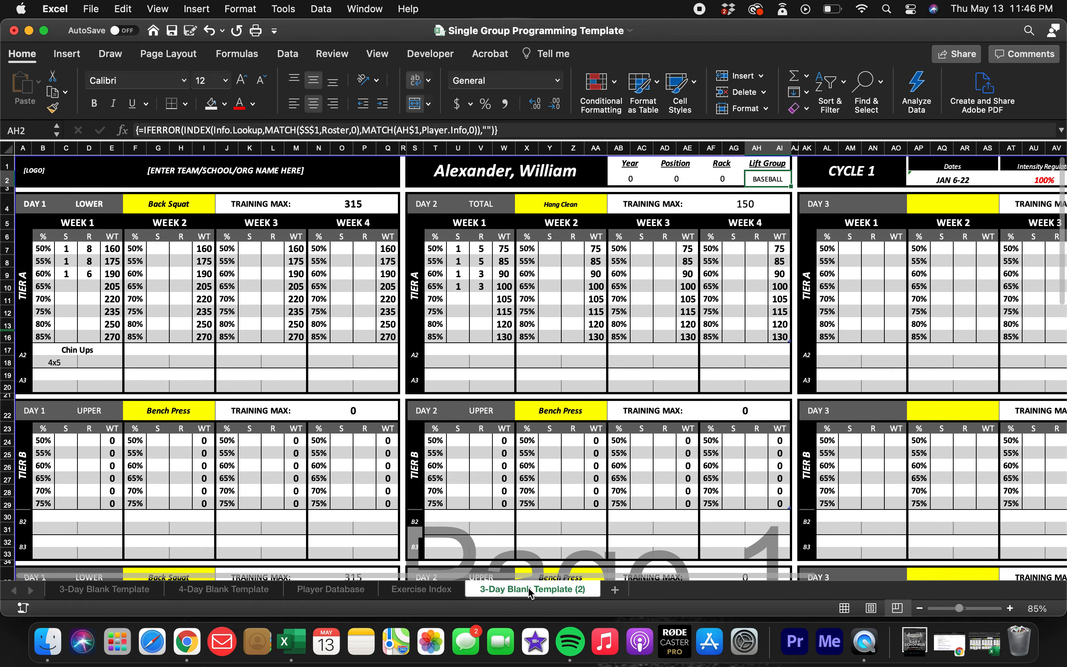
pyautogui.rightClick(531, 593)
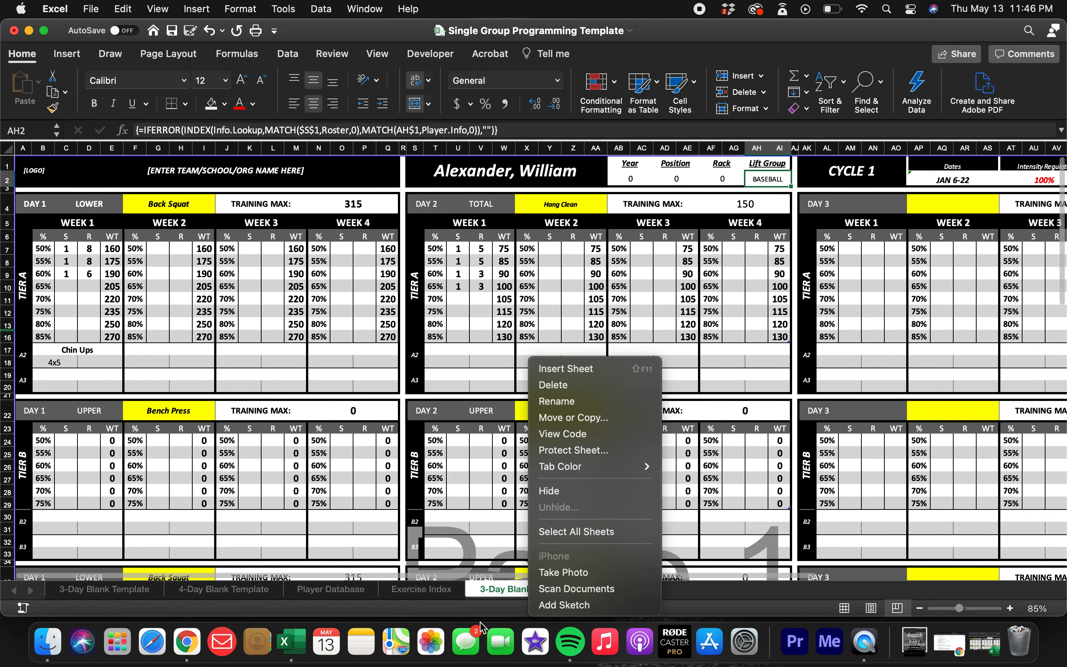
pyautogui.click(487, 584)
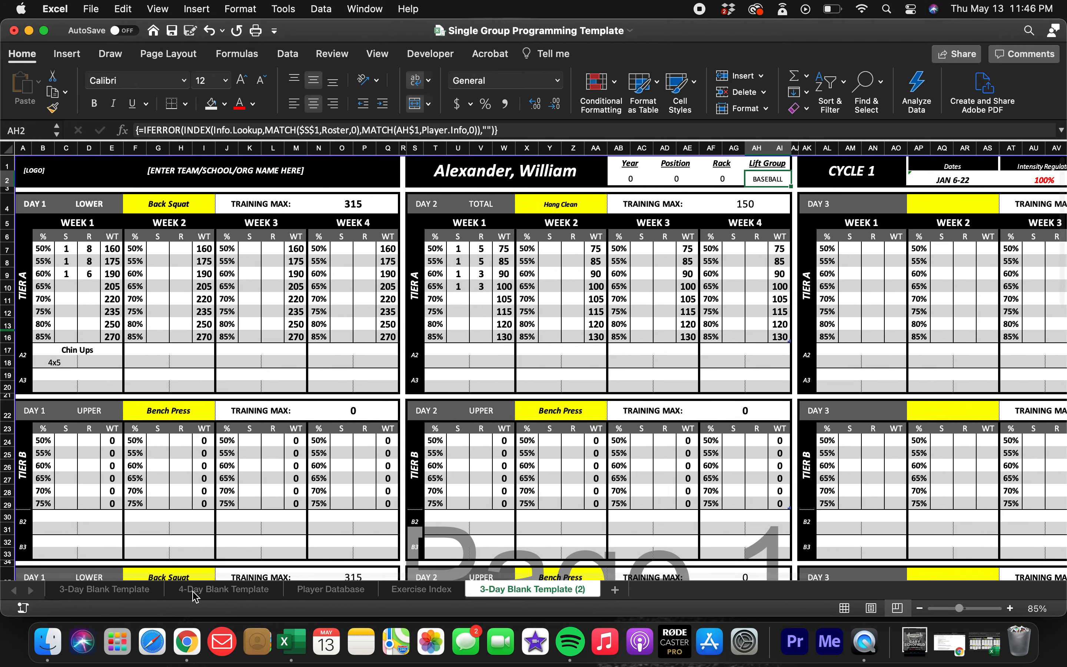
# Hide the original 3-Day Blank Template sheet.
pyautogui.click(119, 593)
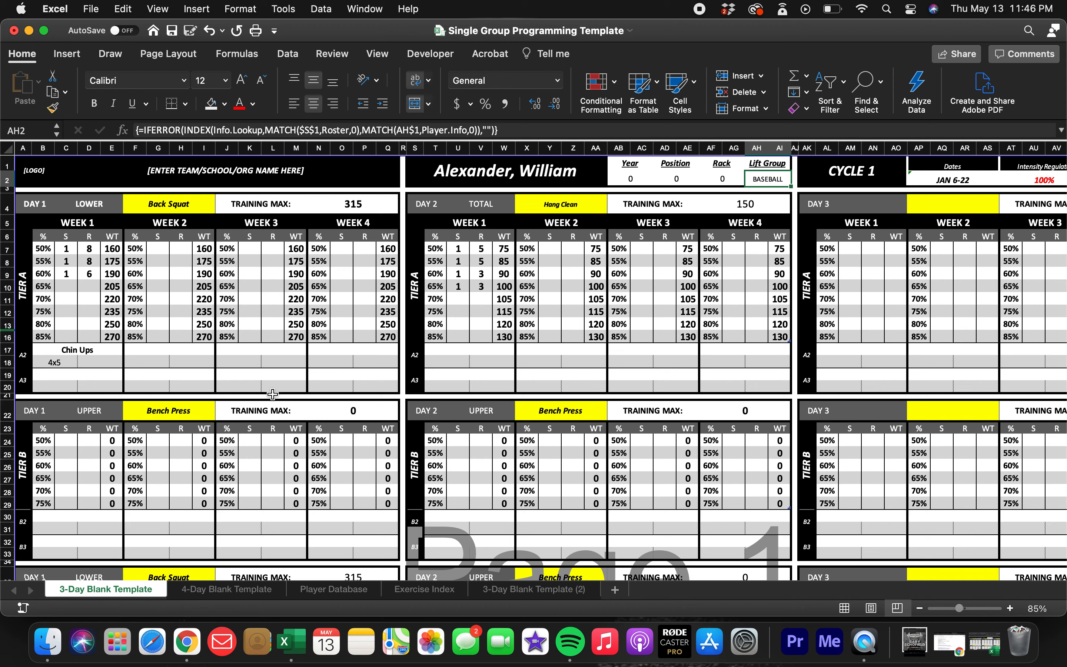
pyautogui.hotkey('ctrl', 'pagedown')
pyautogui.click(117, 591)
pyautogui.rightClick(118, 590)
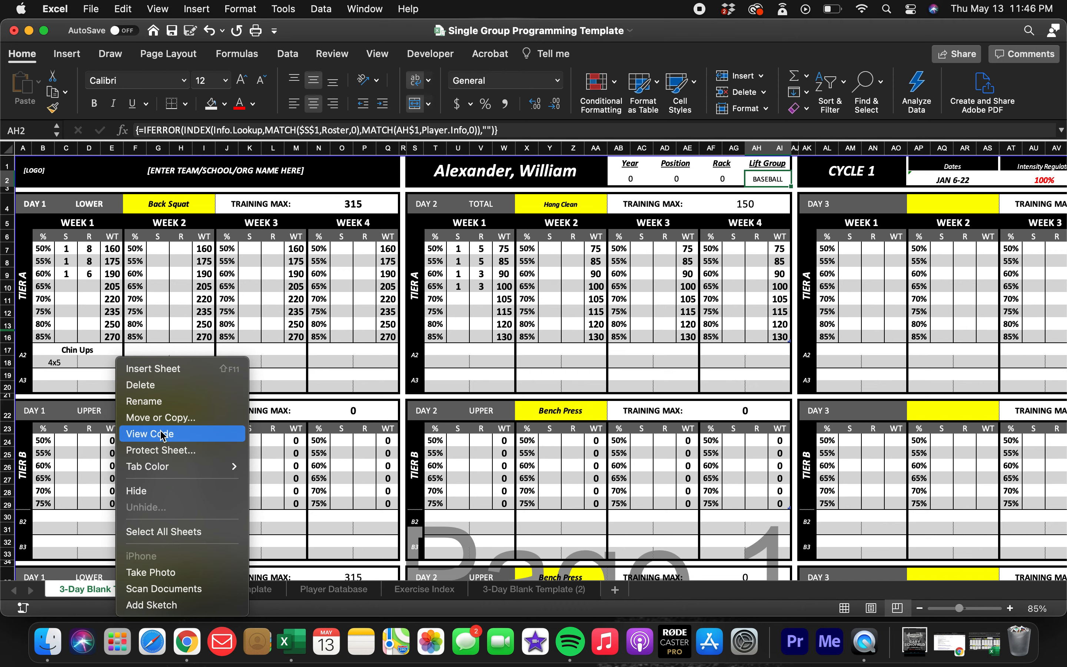
pyautogui.click(154, 491)
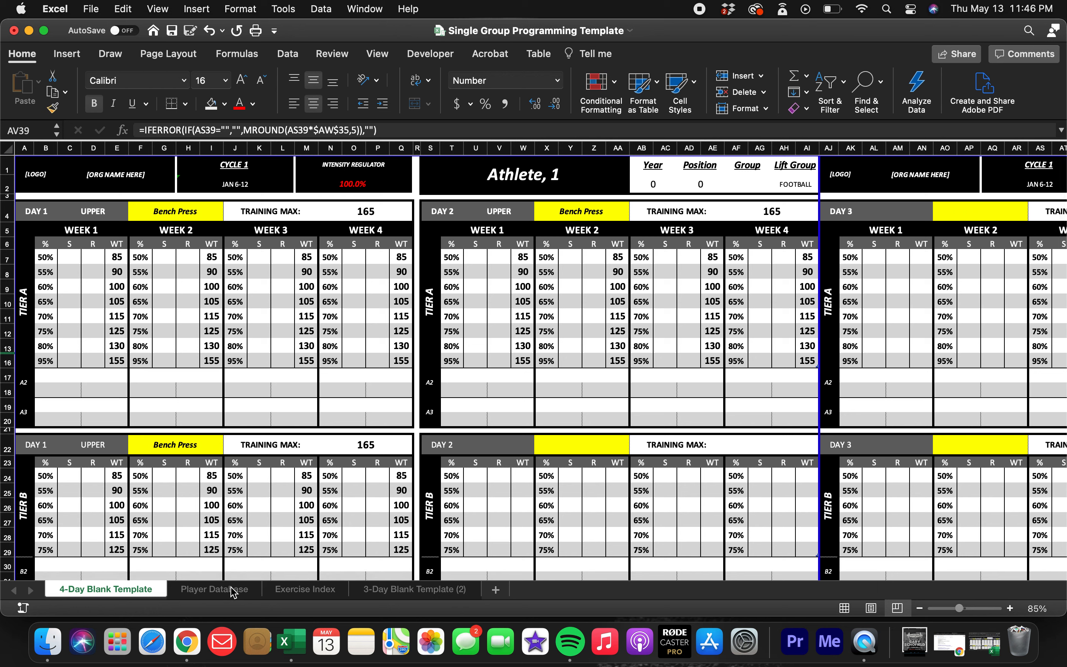
# Unhide the 3-Day Blank Template sheet and return to it.
pyautogui.rightClick(91, 596)
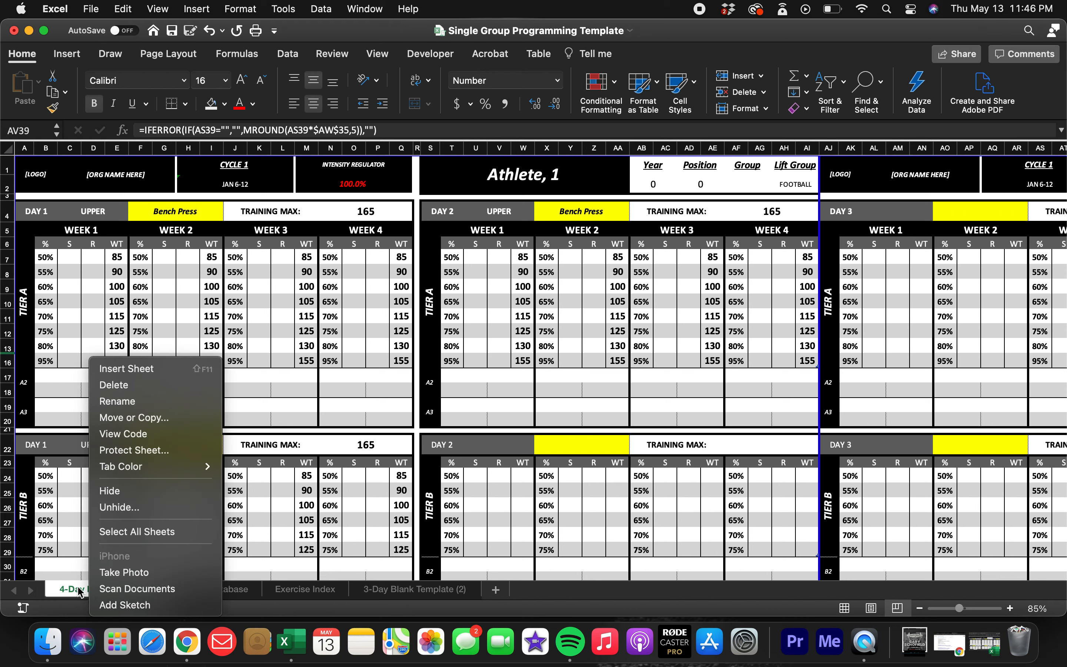
pyautogui.click(121, 507)
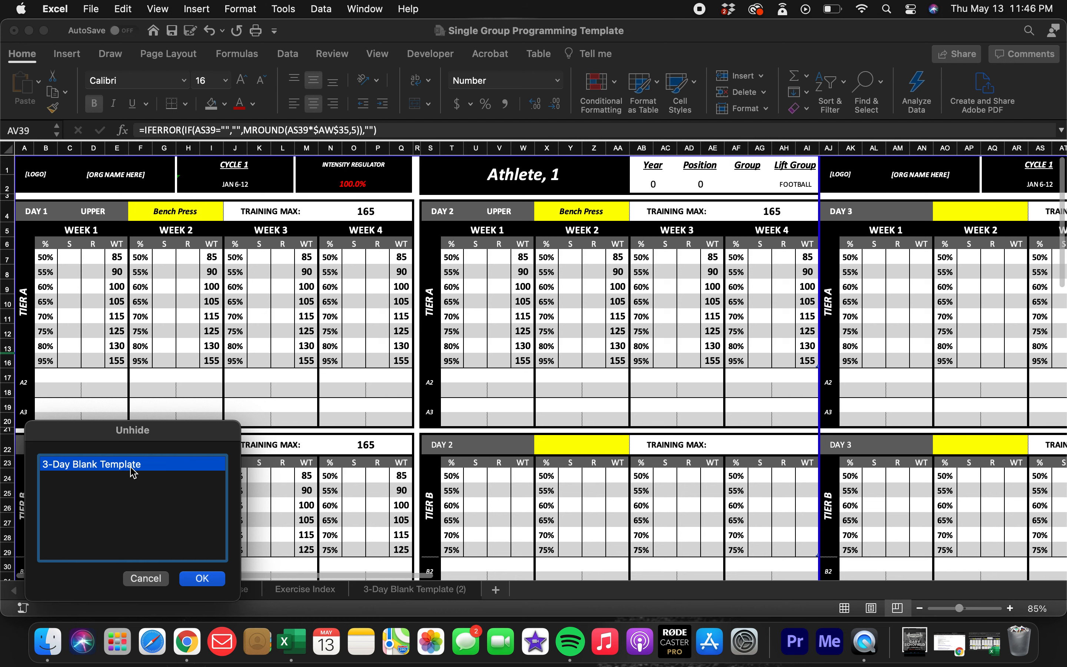
pyautogui.click(202, 578)
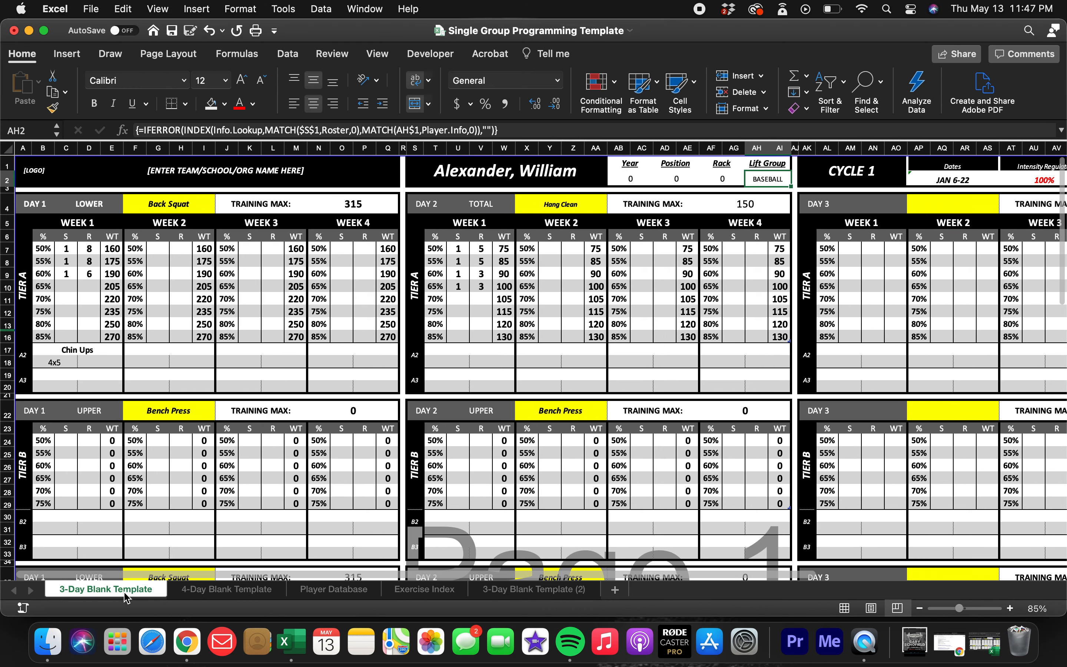
pyautogui.hotkey('ctrl', 'pagedown')
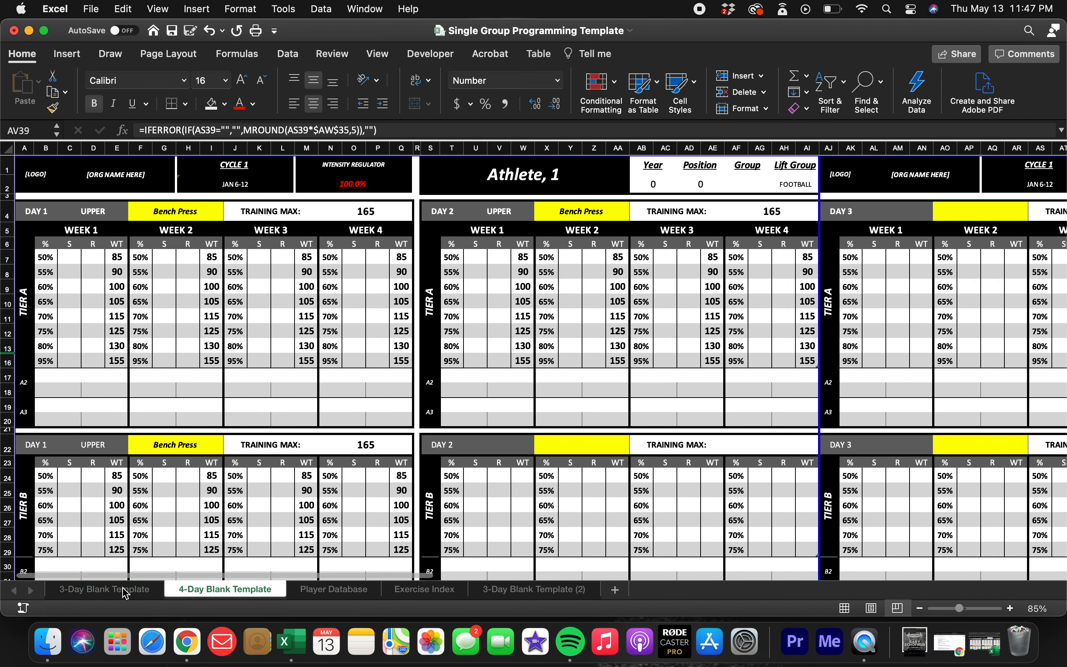
pyautogui.click(125, 596)
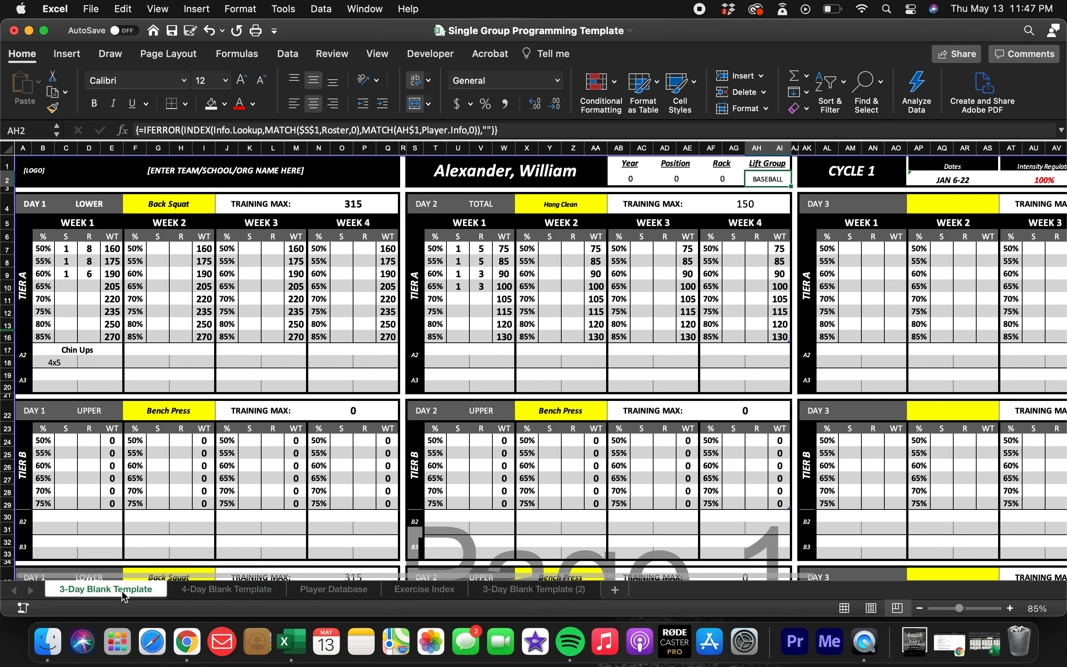
# Delete the duplicated sheet 3-Day Blank Template (2) from the workbook.
pyautogui.click(515, 596)
pyautogui.rightClick(516, 596)
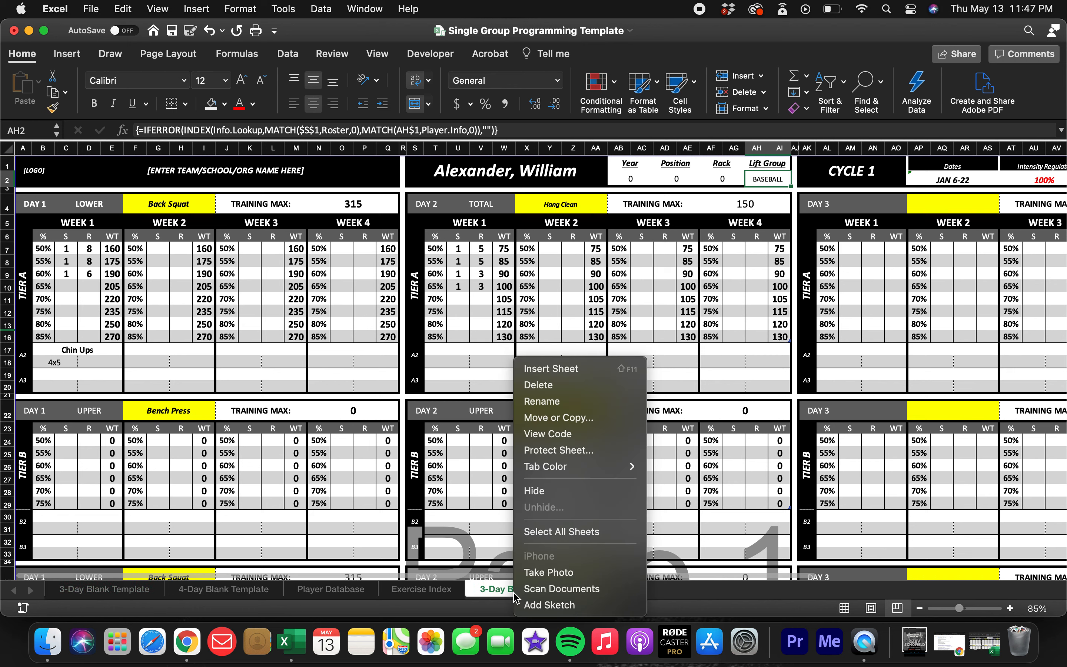
pyautogui.click(564, 385)
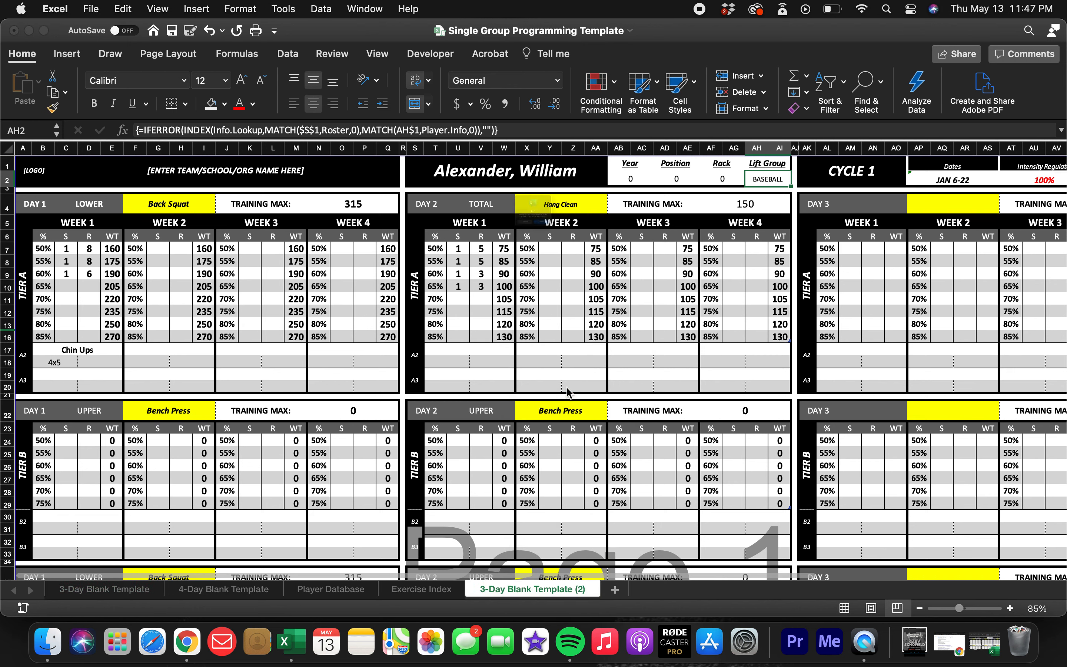
pyautogui.click(587, 266)
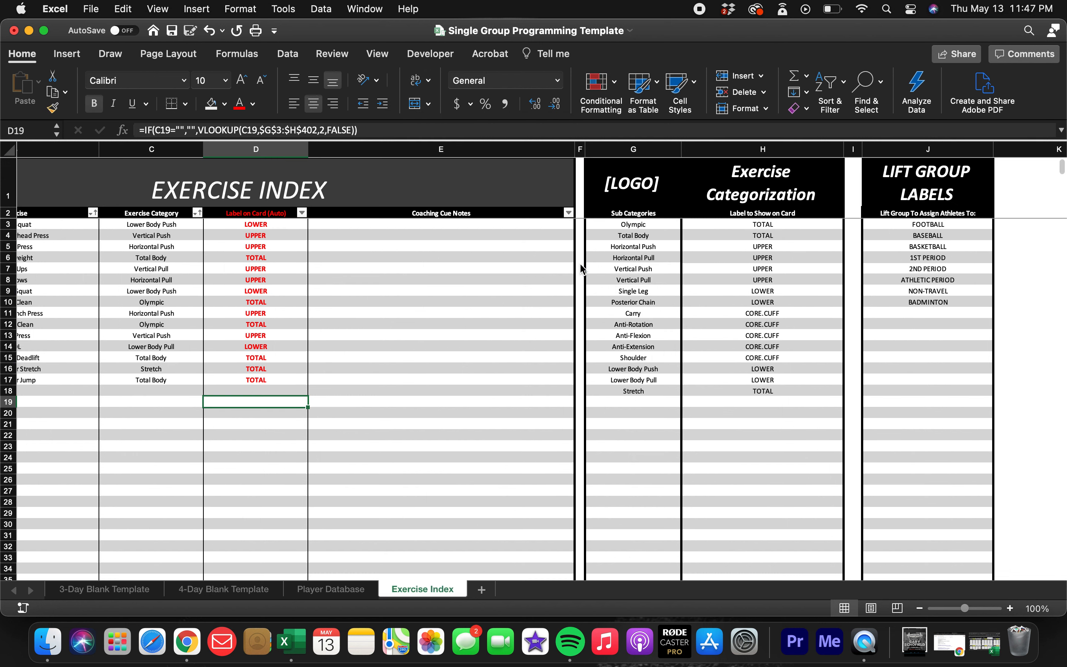
# Look over the 4-Day Blank Template, and review the tier sections down the 3-Day Blank Template.
pyautogui.click(236, 591)
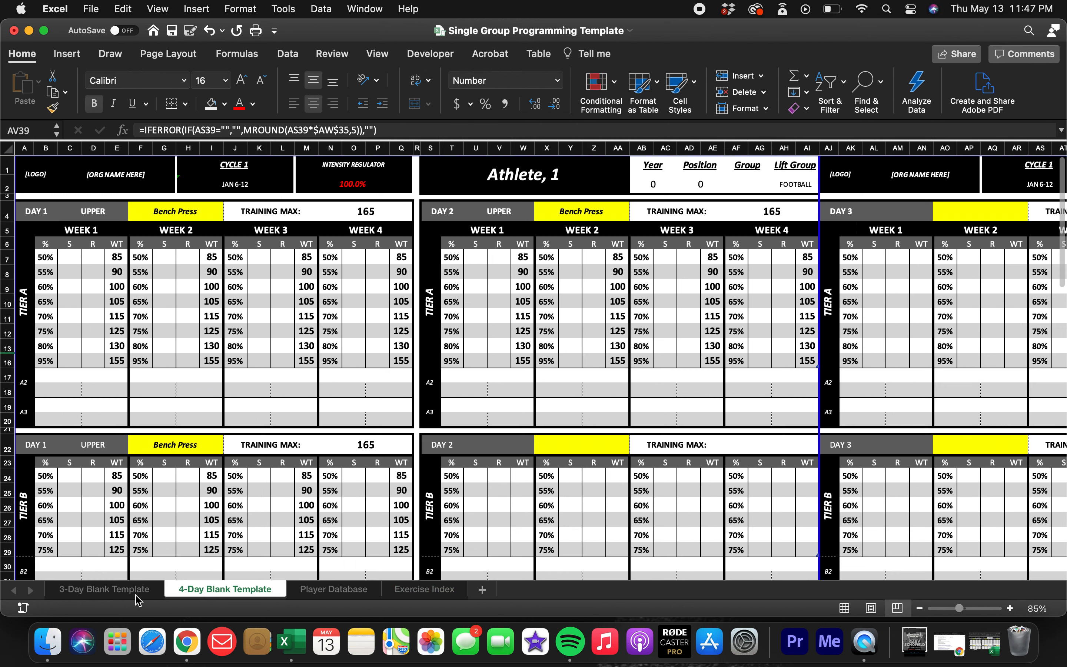
pyautogui.click(127, 596)
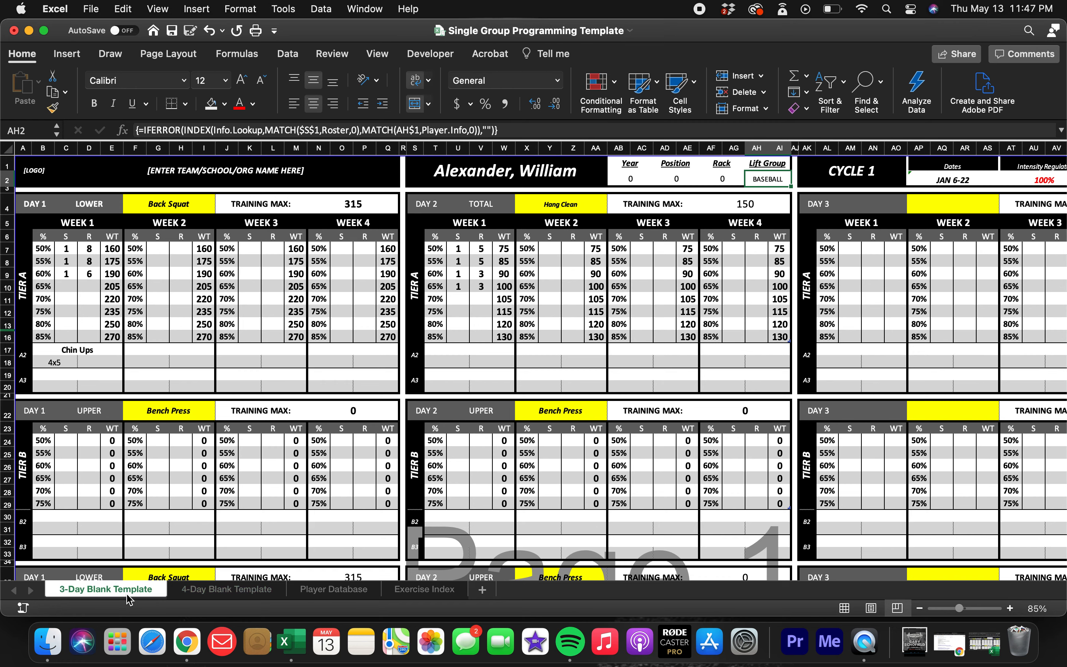
pyautogui.scroll(-1, 241, 487)
pyautogui.scroll(-6, 273, 415)
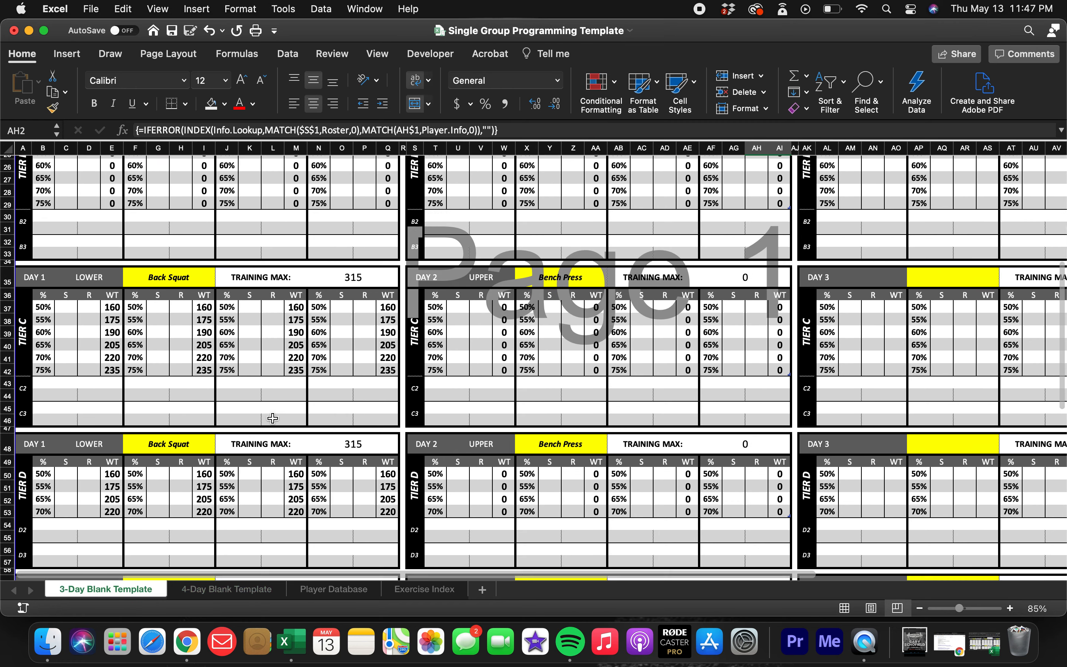
pyautogui.scroll(6, 274, 408)
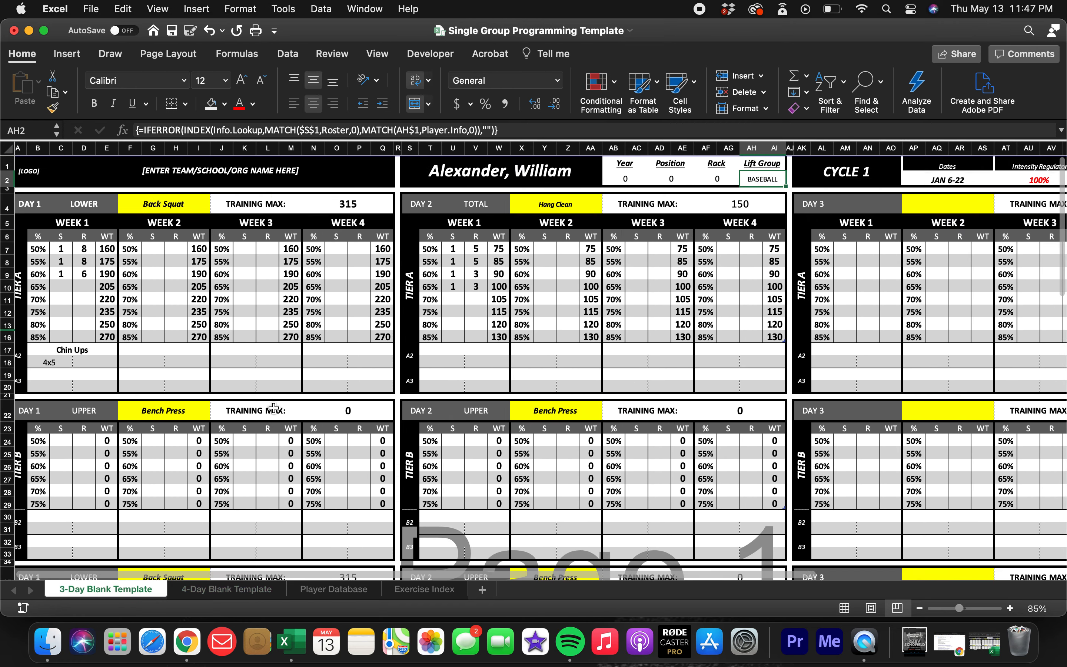